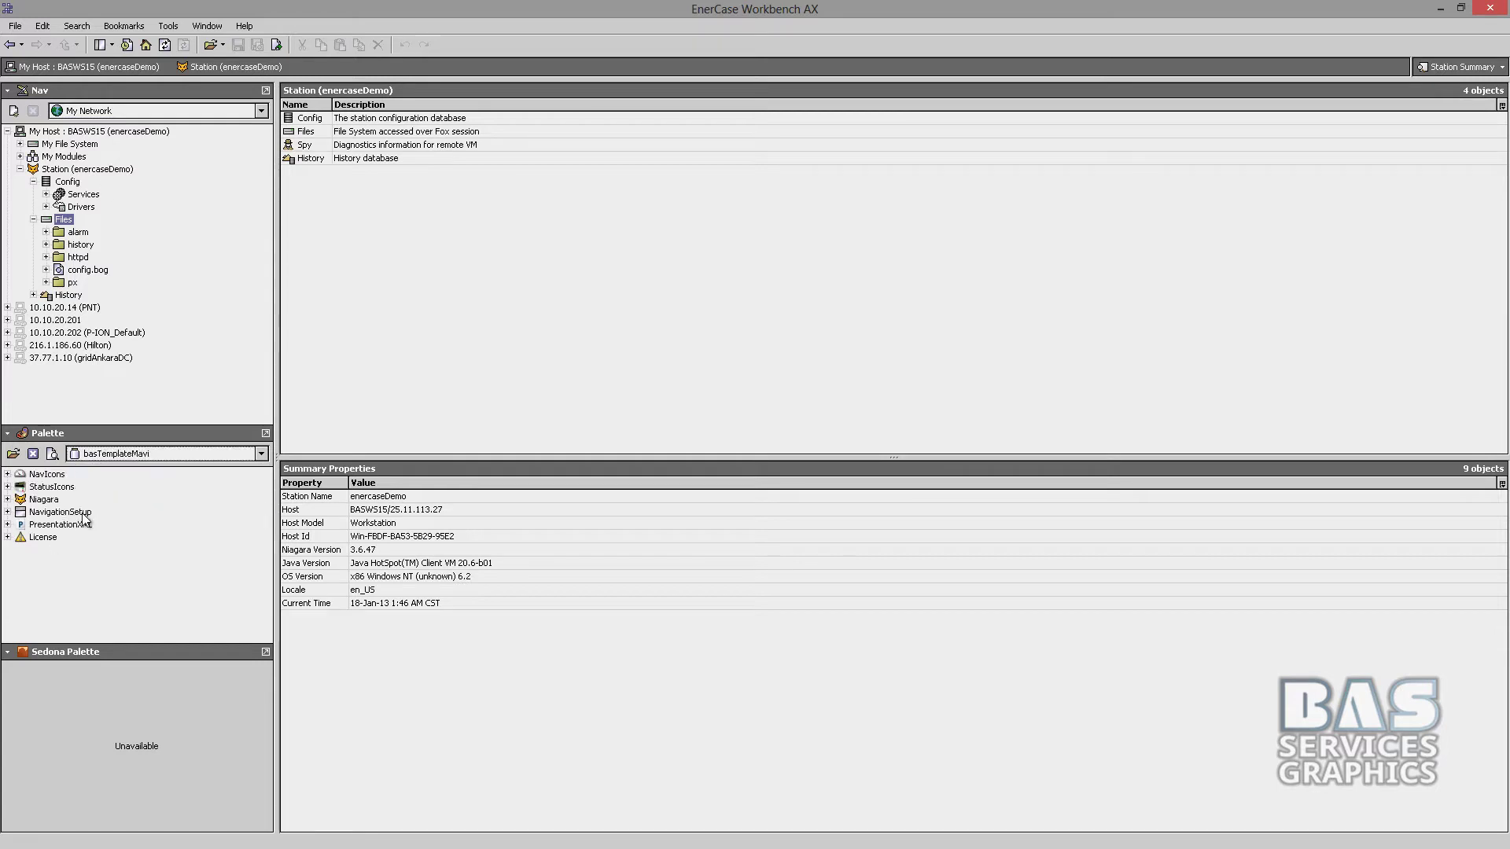
Copy the navigation pages from Config through Home in the NavigationSetup palette folder into the station's Drivers.
click(7, 512)
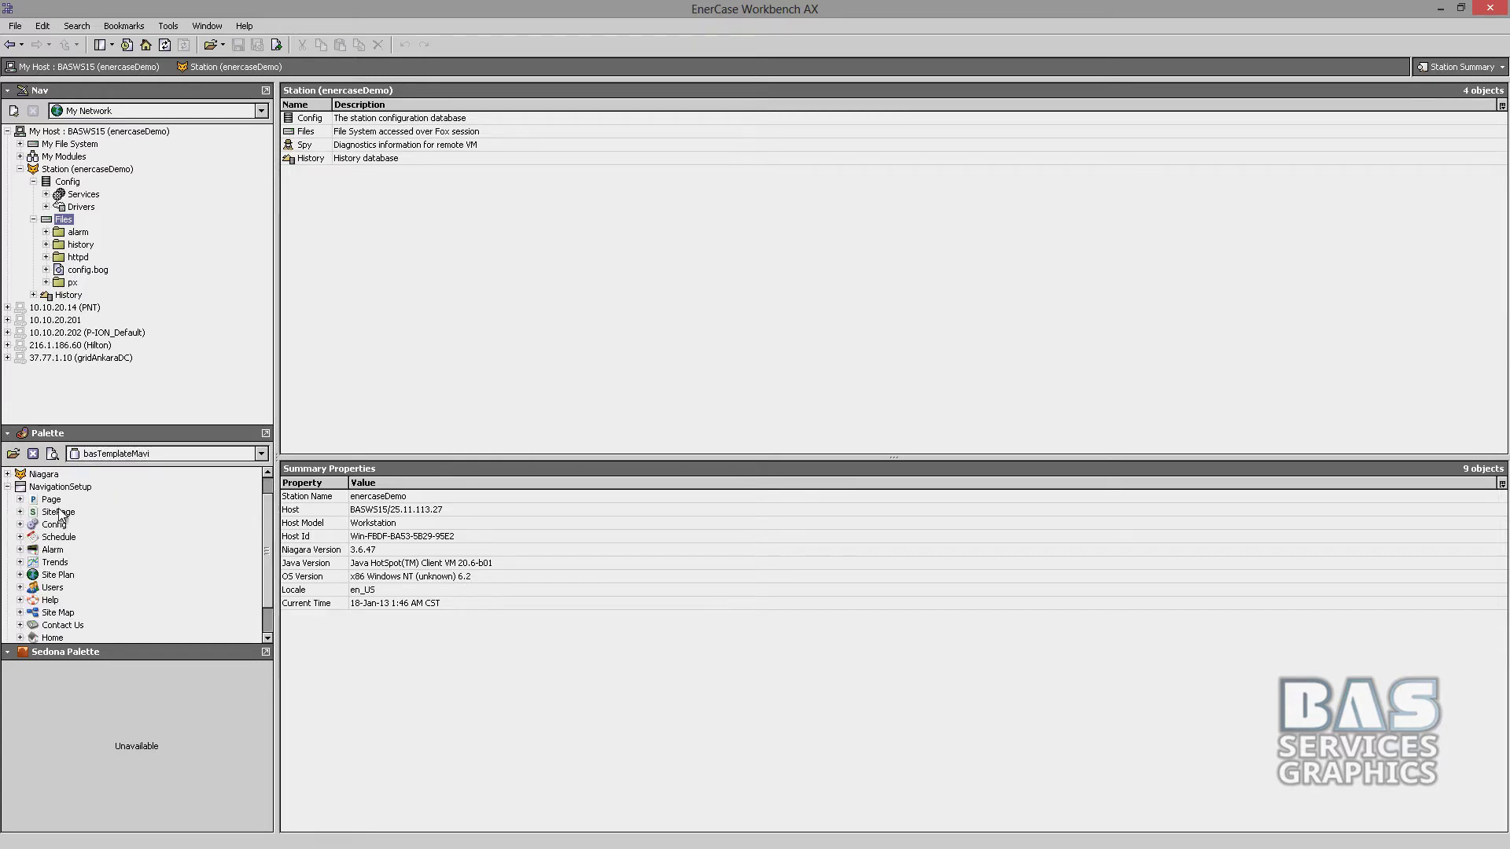
scroll(79, 547, down, 1)
click(52, 600)
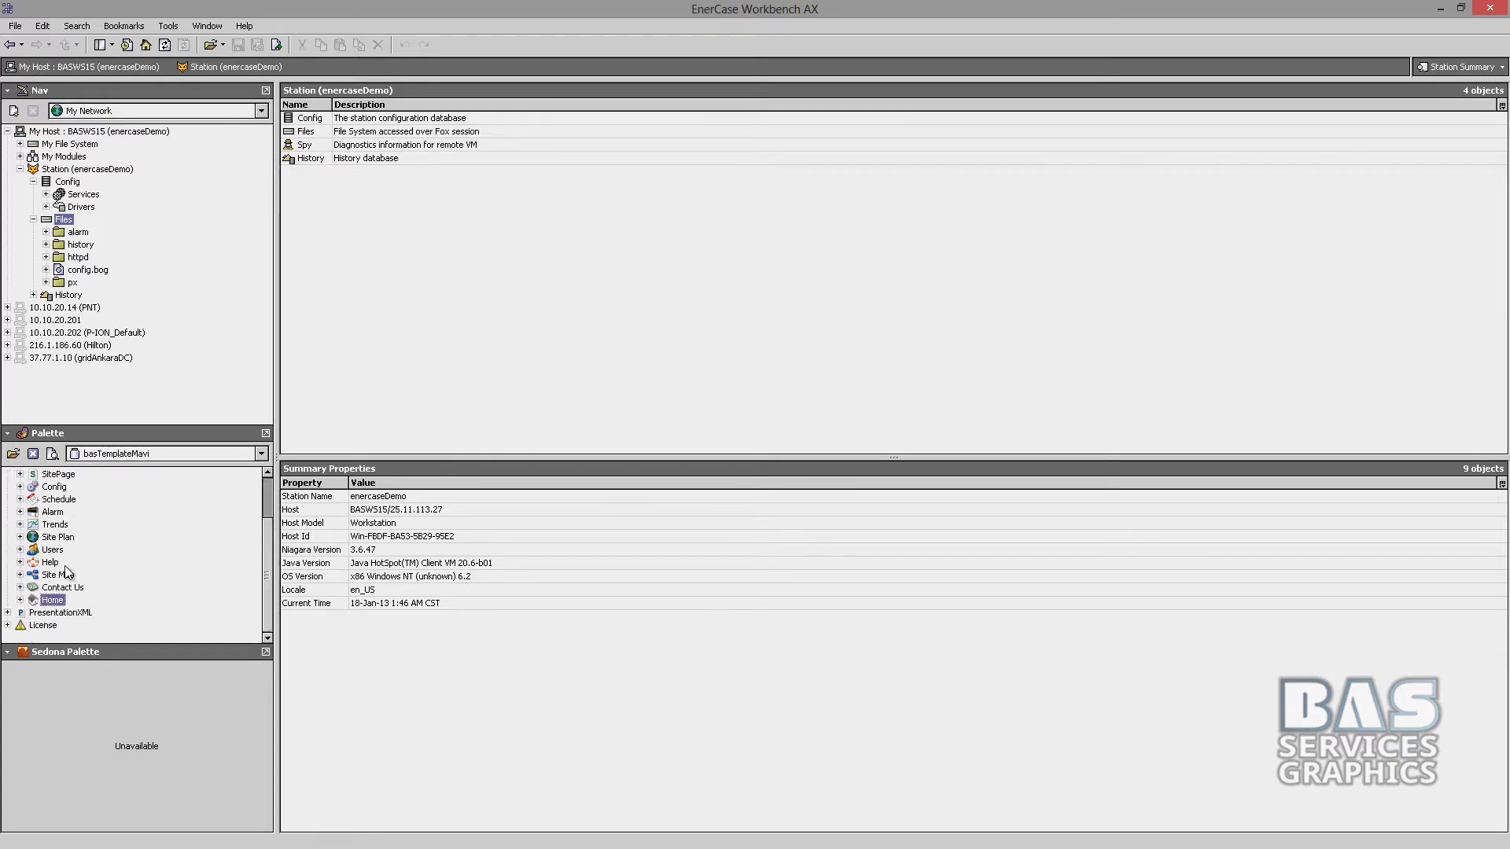
shift+click(59, 489)
drag(80, 499, 103, 239)
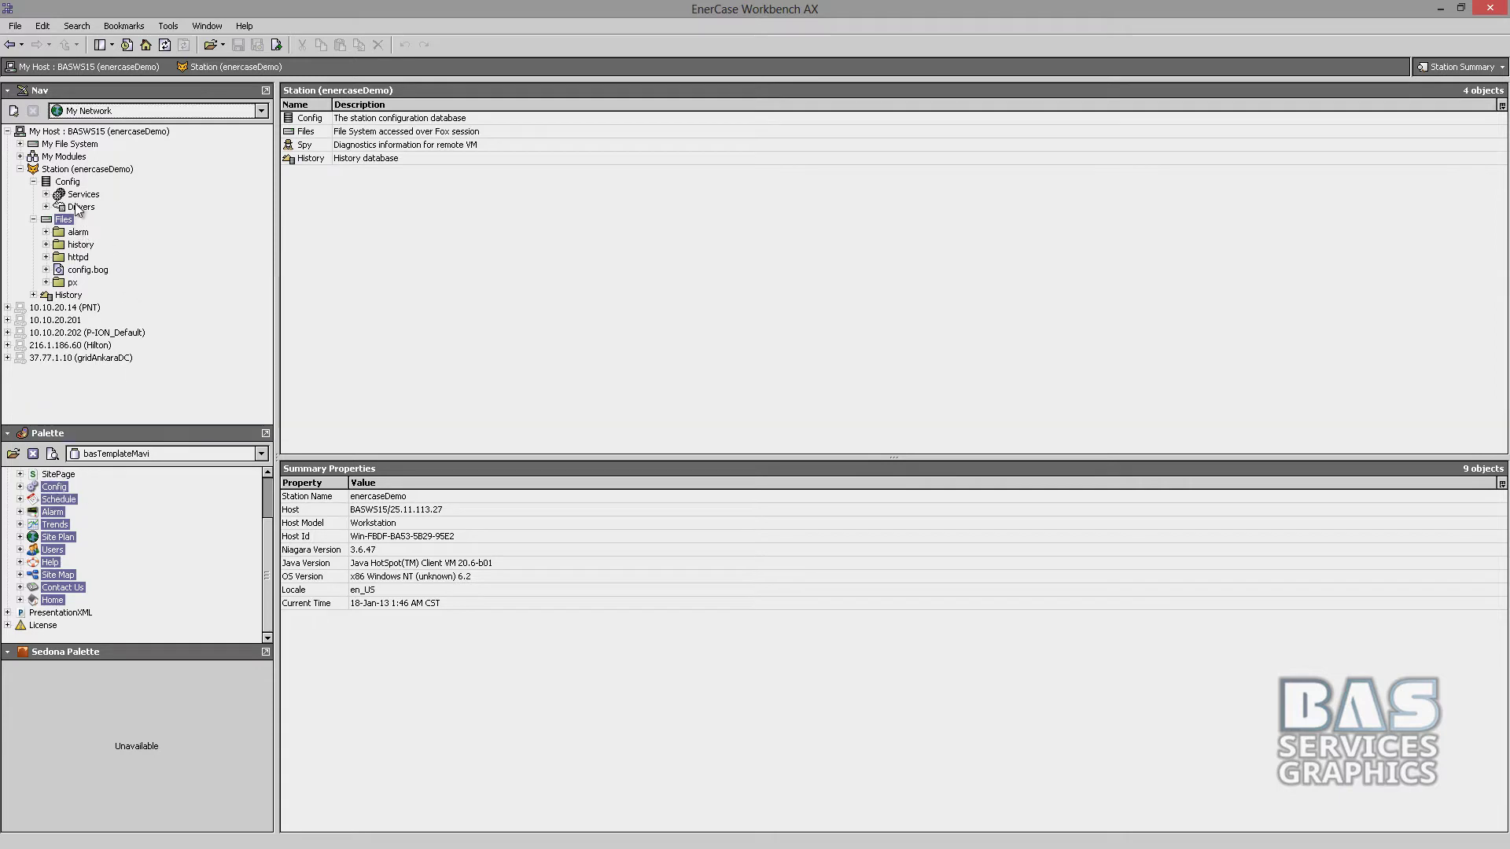
click(46, 207)
right_click(70, 206)
click(117, 300)
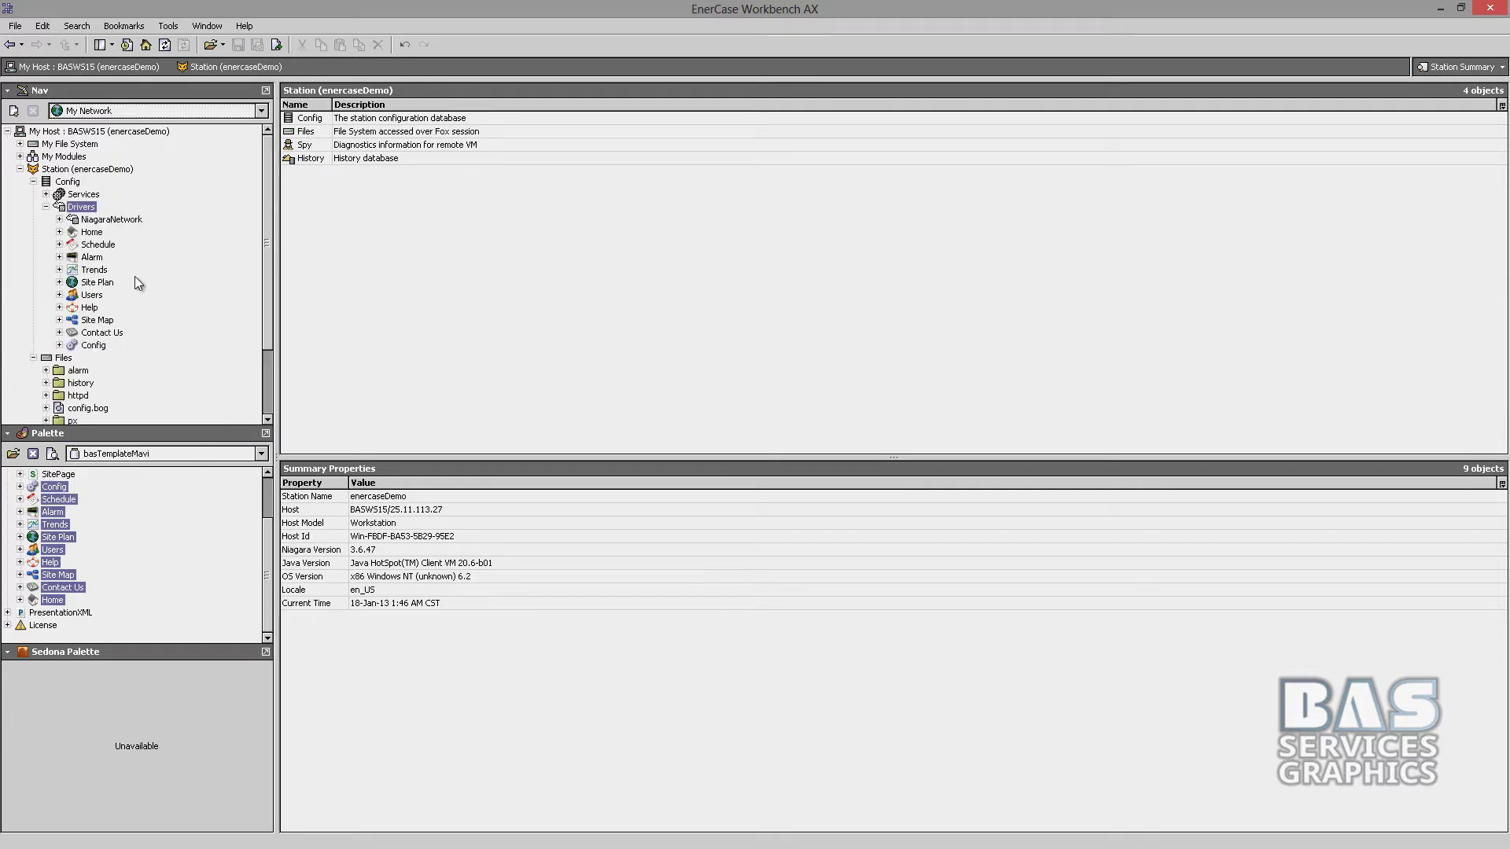
Open the Home page and check the set options of its header logo and Users link.
double_click(91, 232)
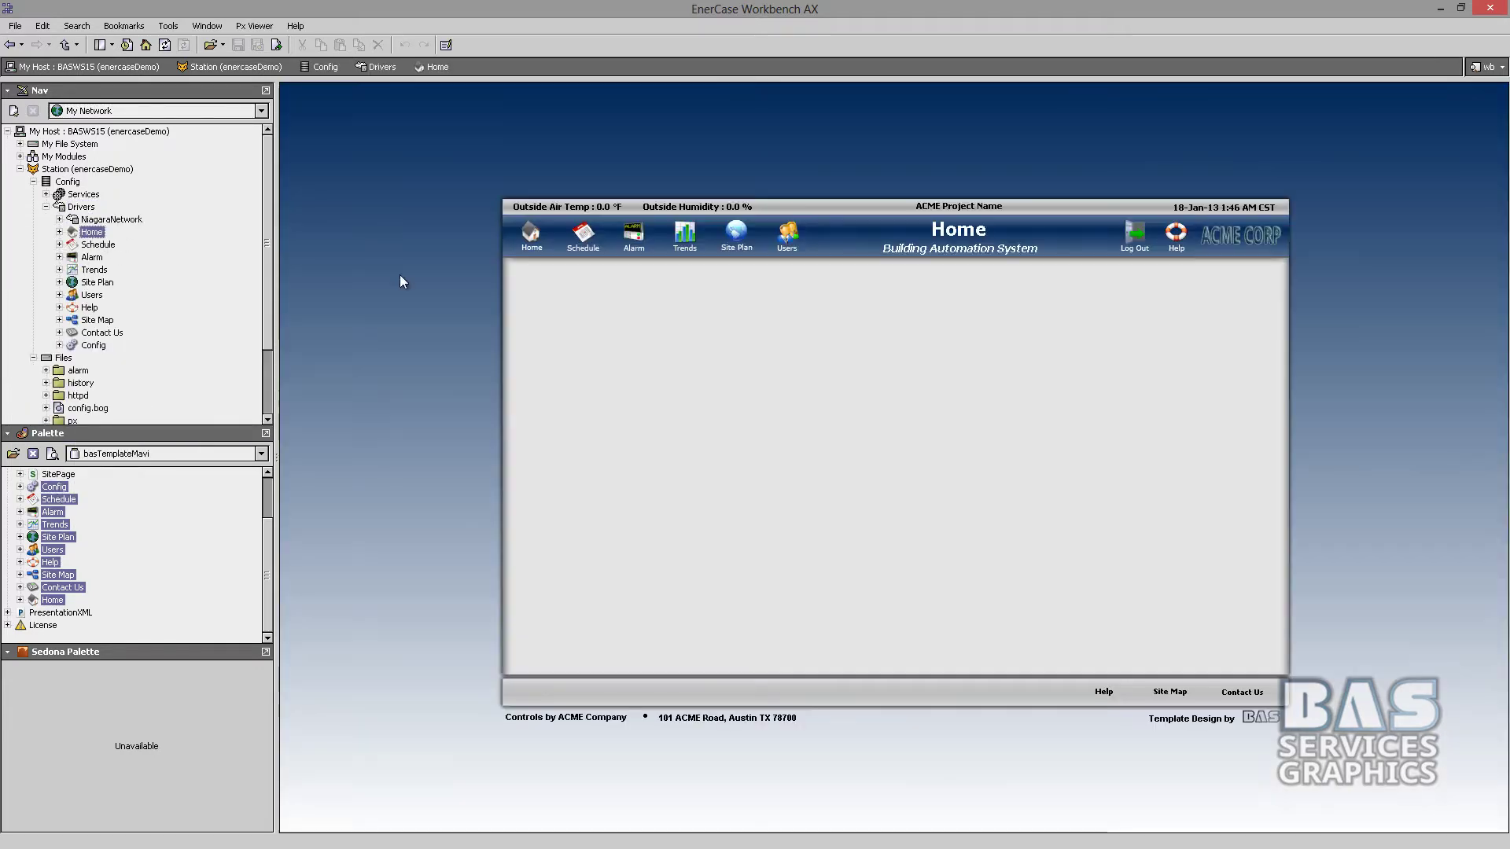
click(1250, 244)
click(785, 445)
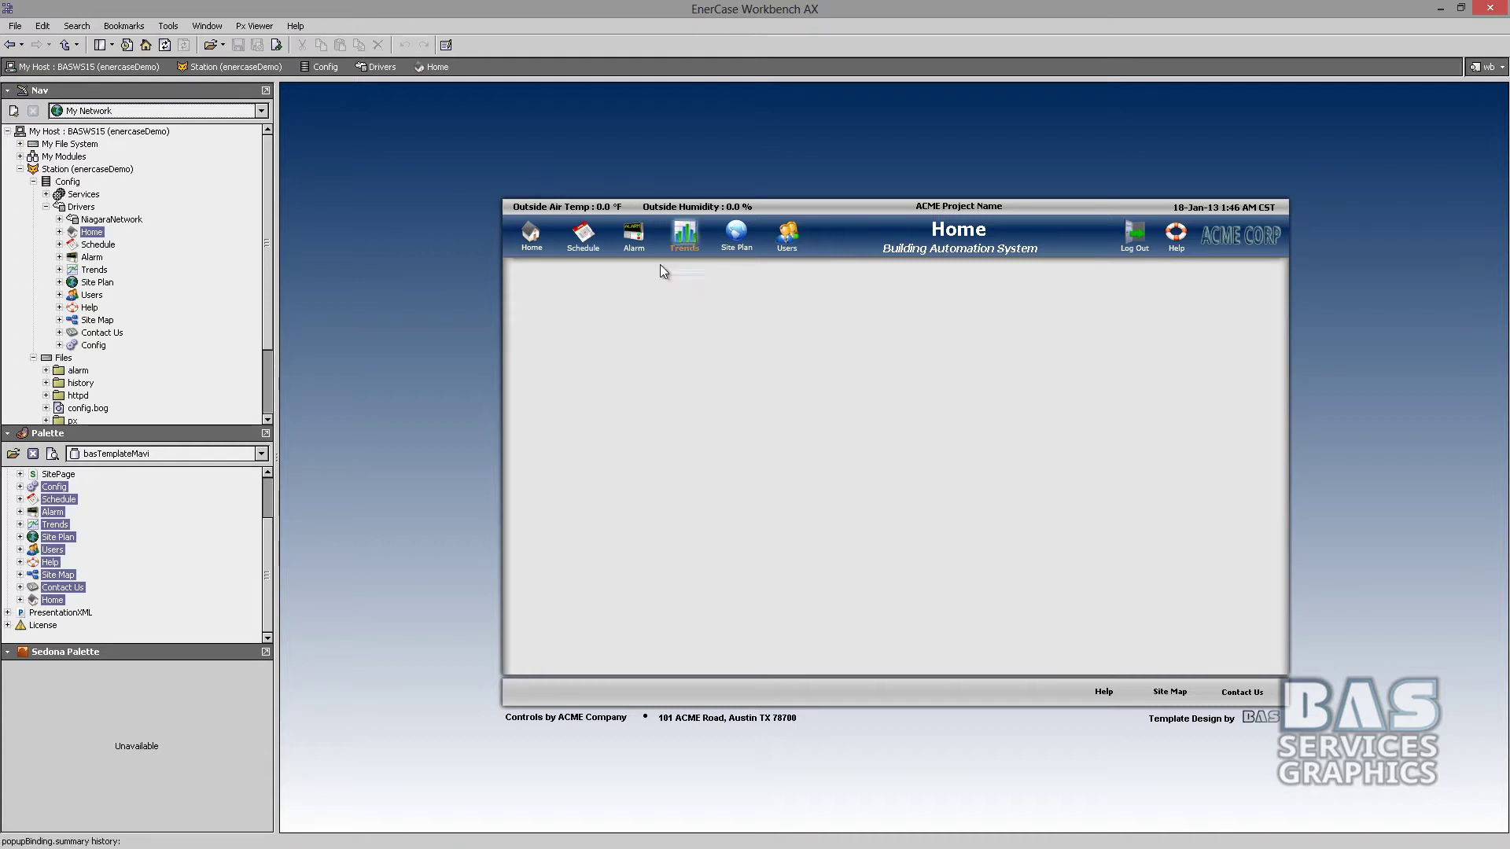
right_click(790, 235)
click(818, 246)
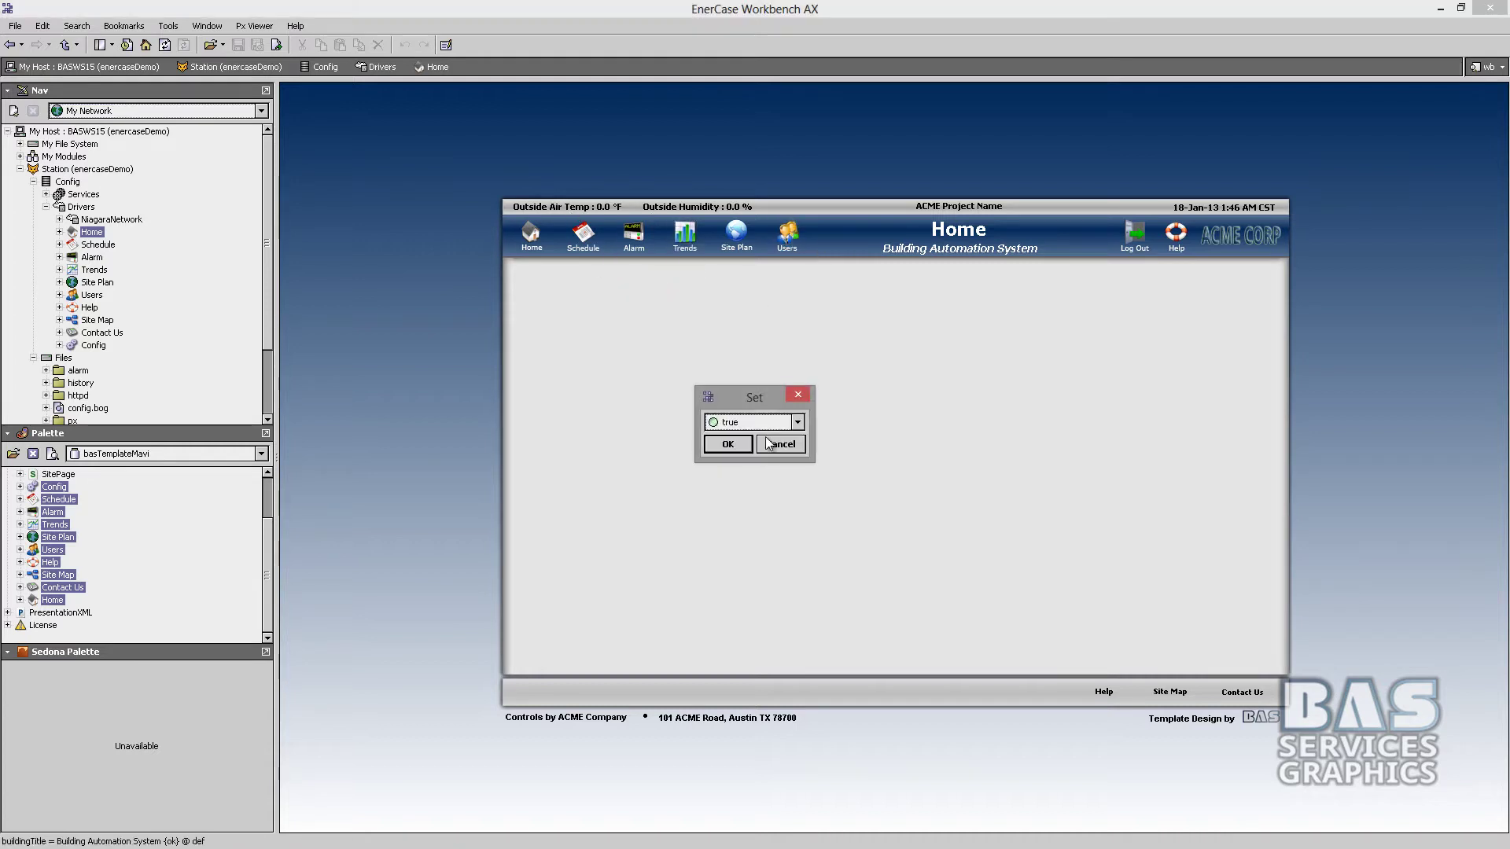
click(767, 444)
Set the Site Map footer link to false from the Home page.
click(1179, 696)
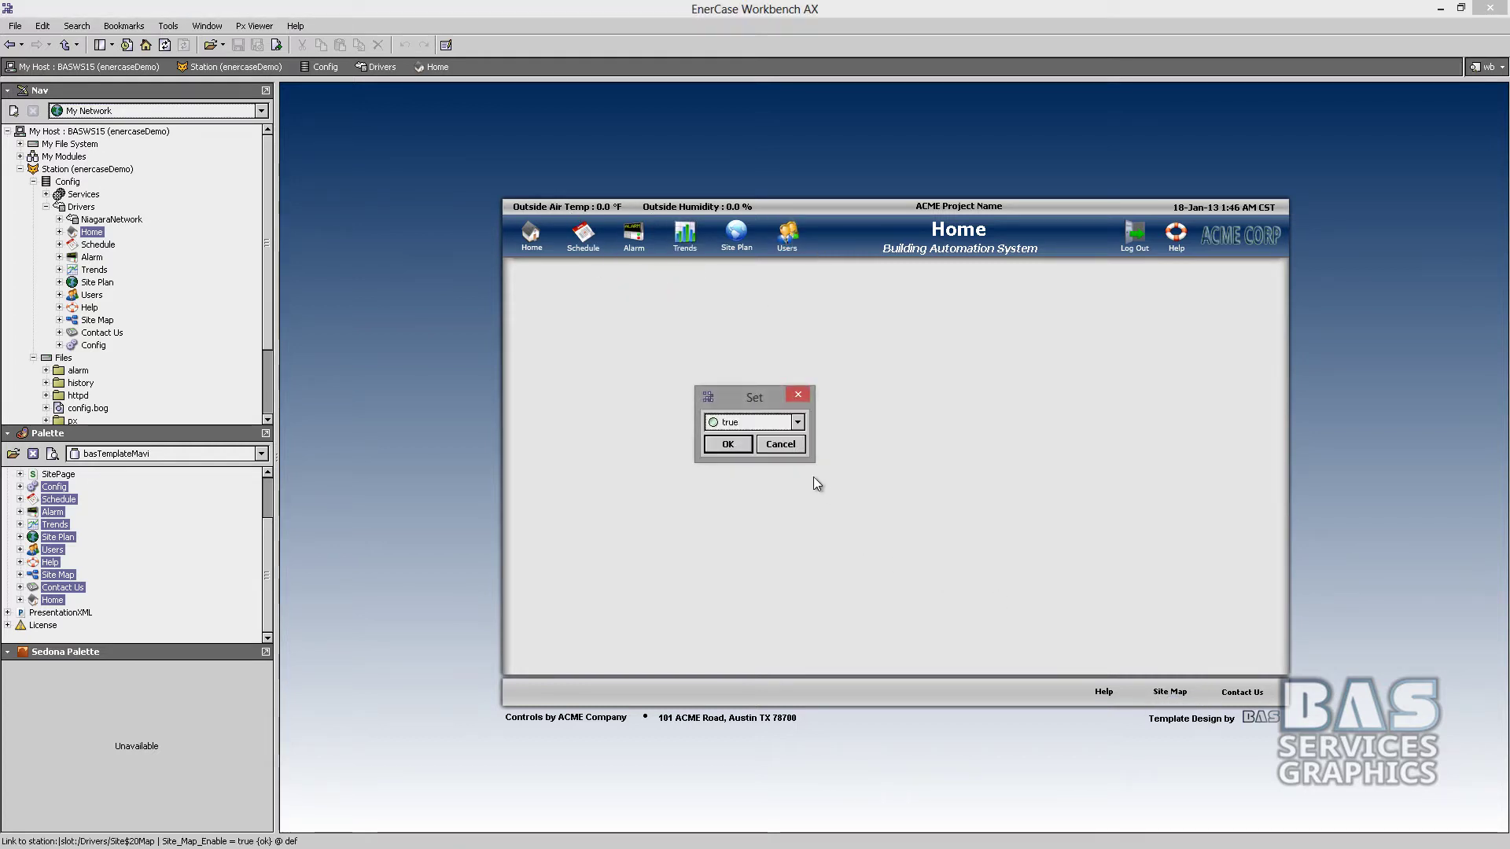
click(731, 438)
click(725, 445)
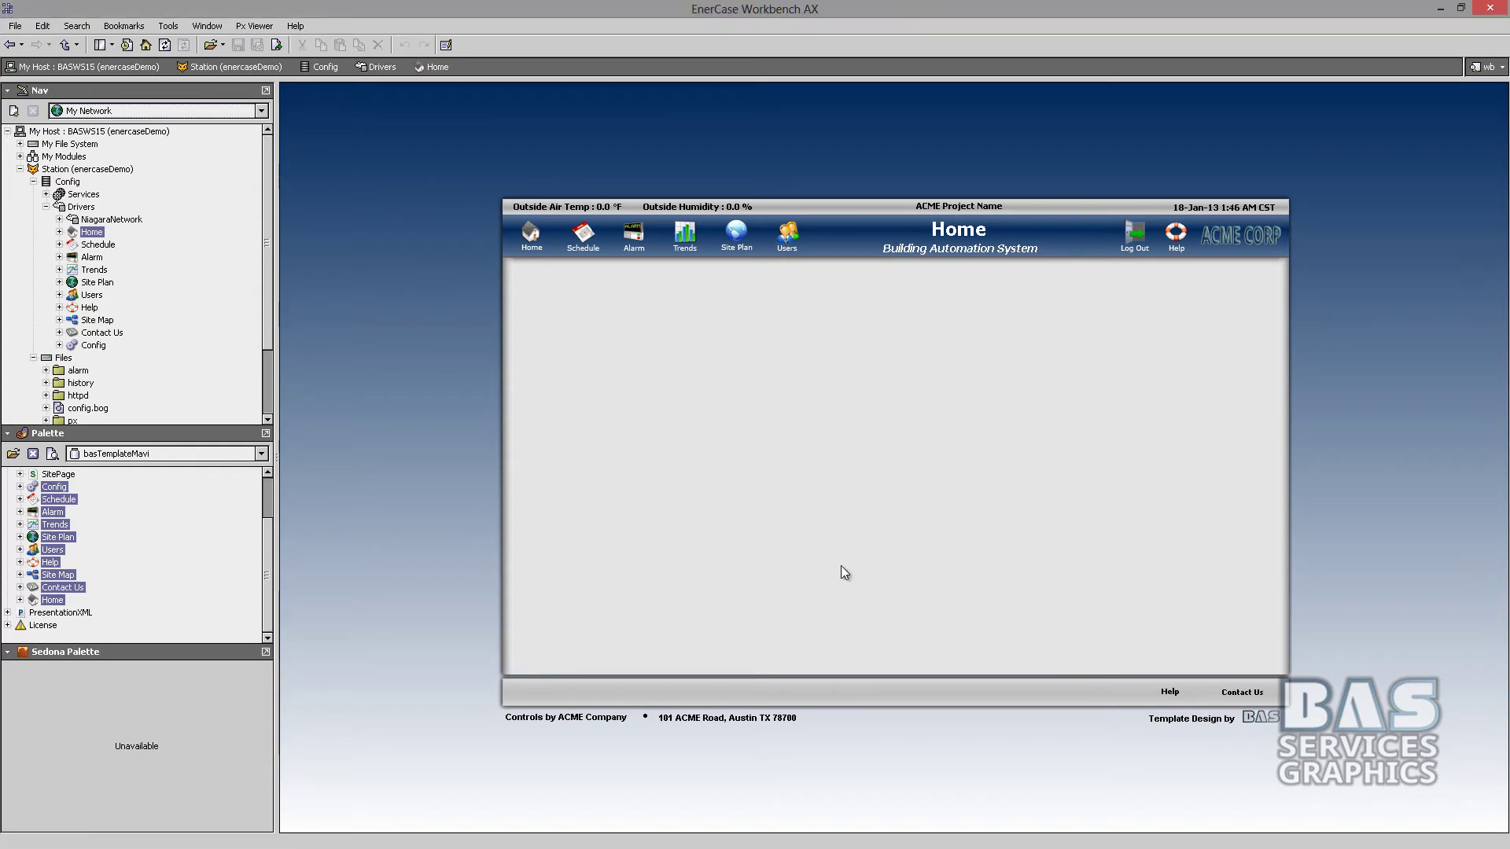
Open the Config page under Drivers and set the Site Map footer link to true.
double_click(88, 346)
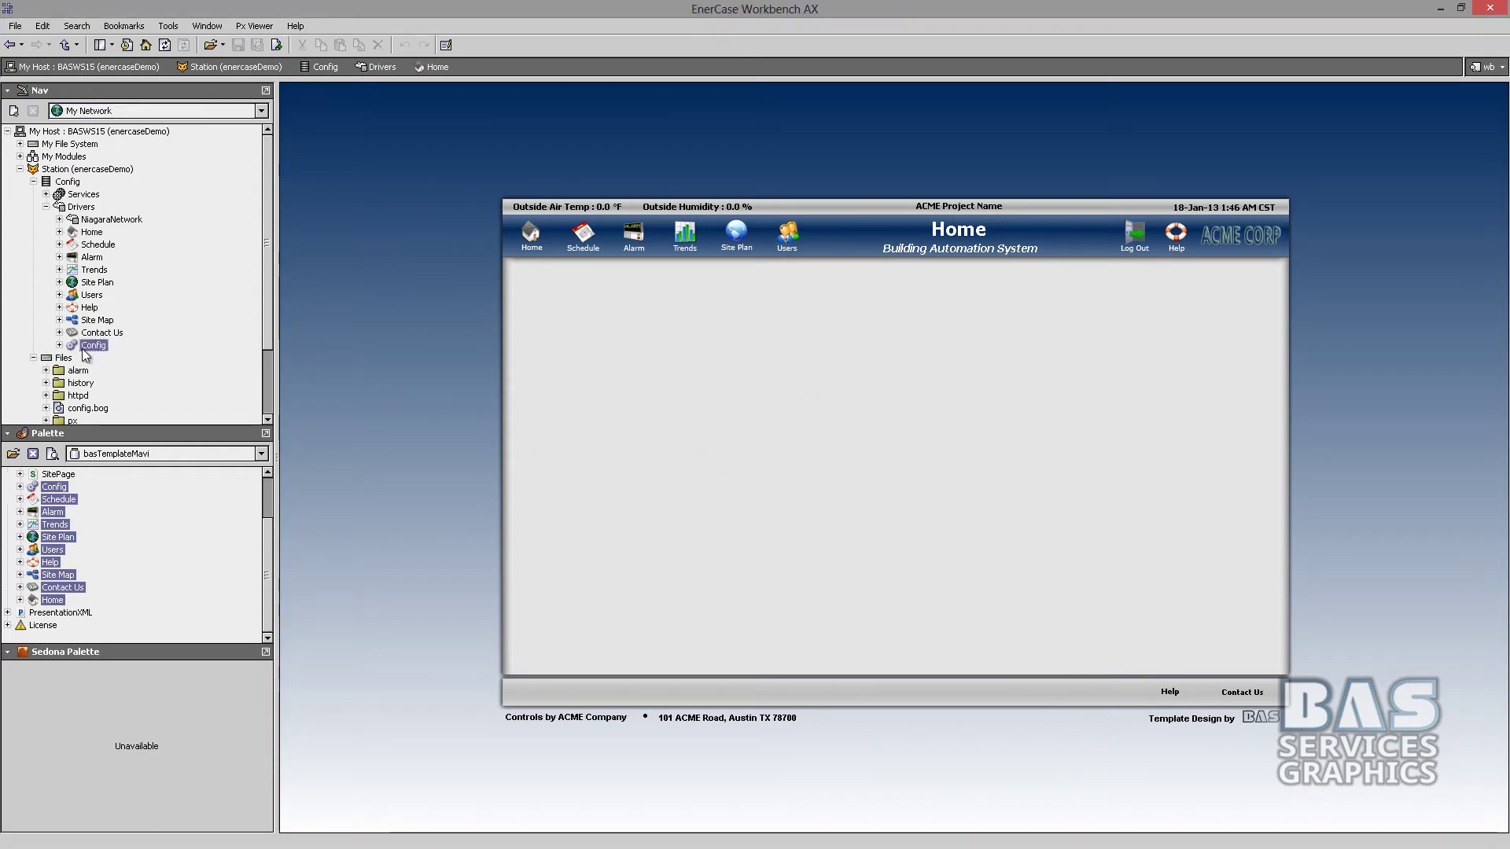
scroll(743, 469, down, 10)
scroll(731, 461, down, 1)
scroll(732, 461, up, 2)
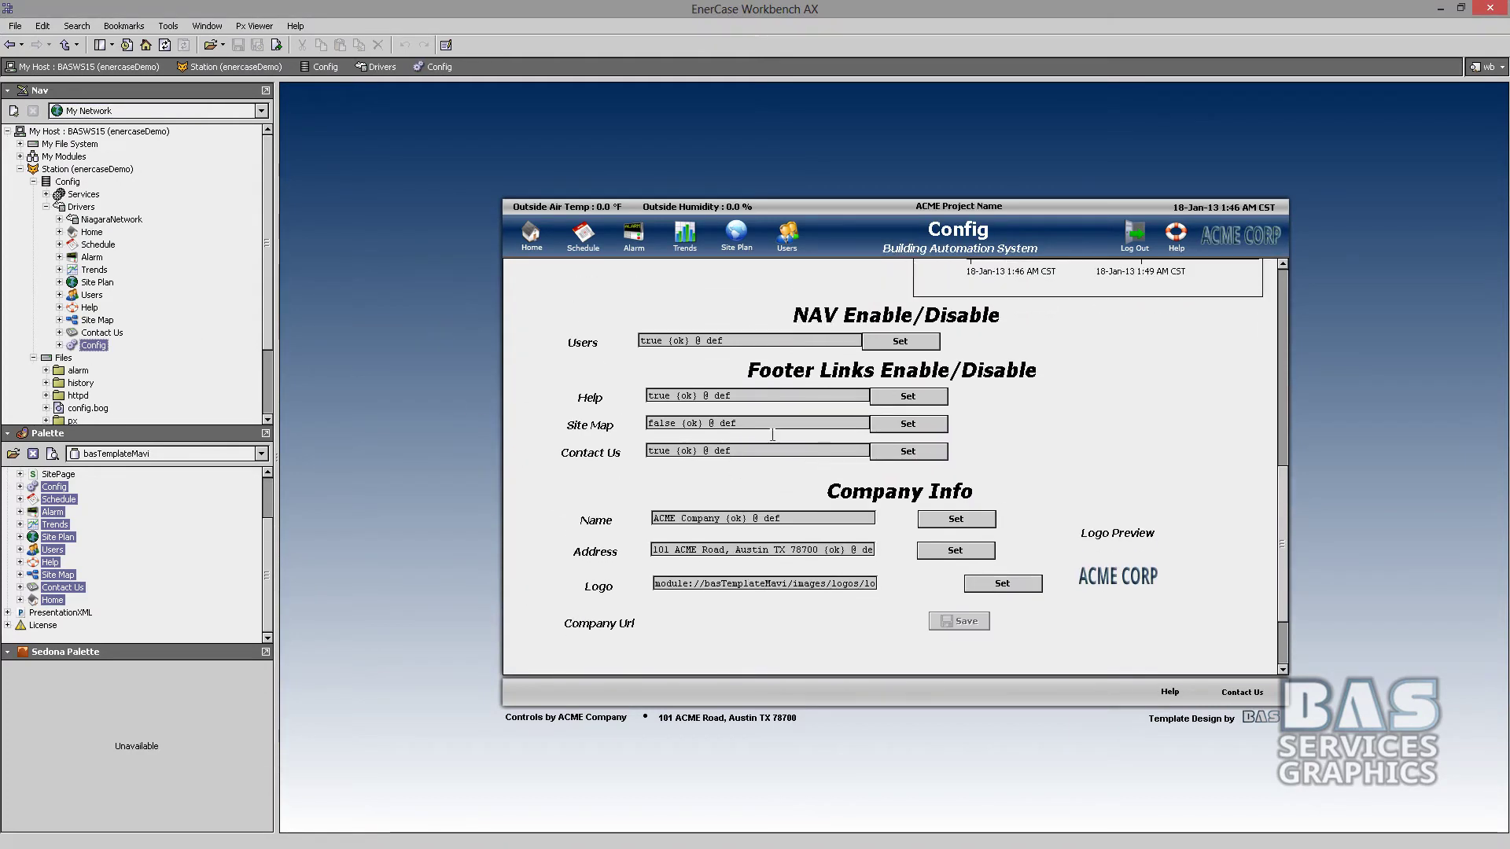
click(663, 397)
click(788, 445)
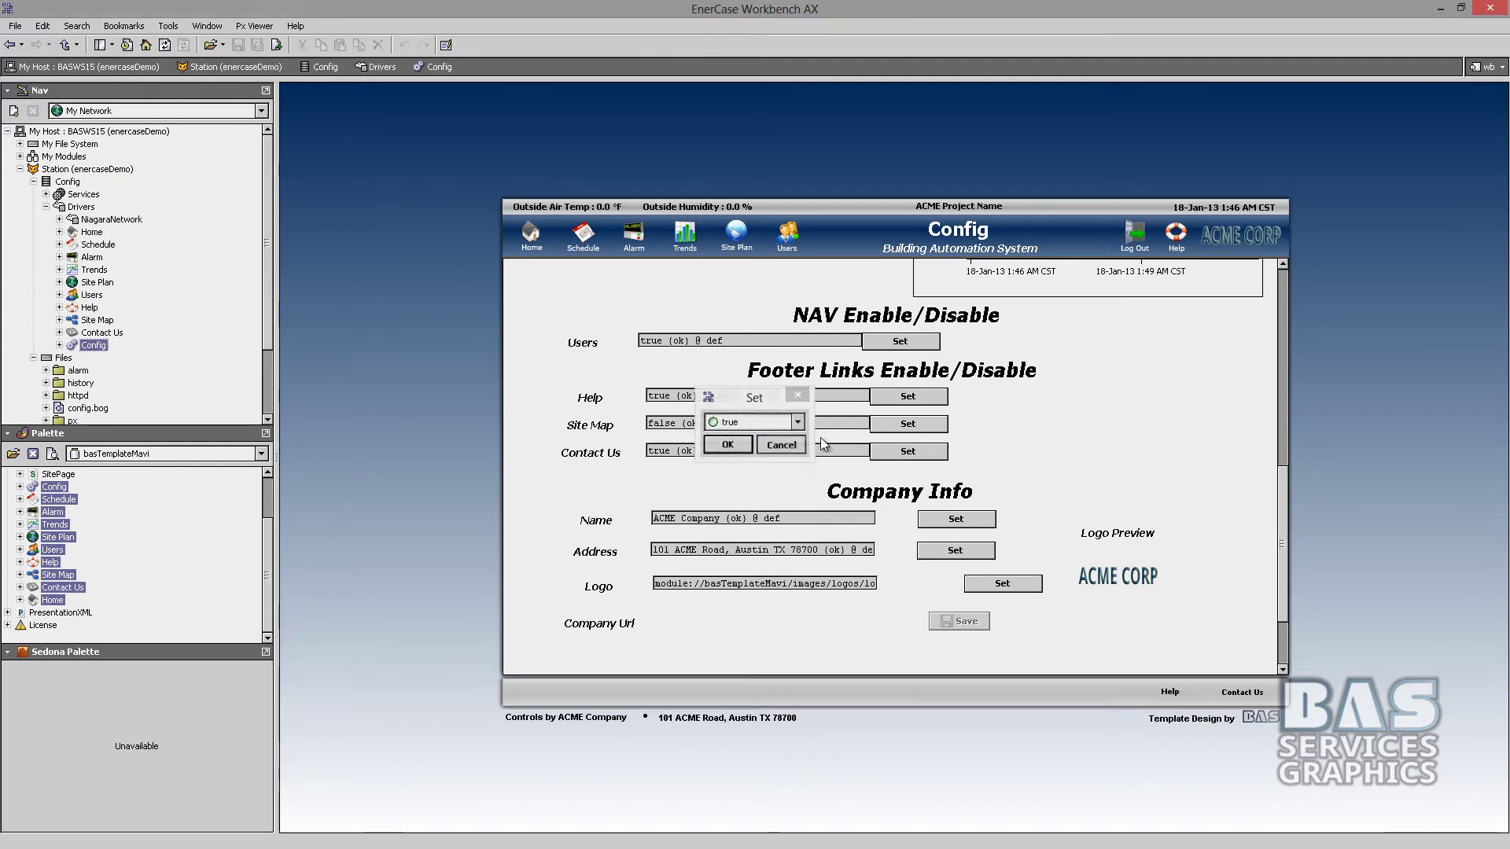
click(904, 424)
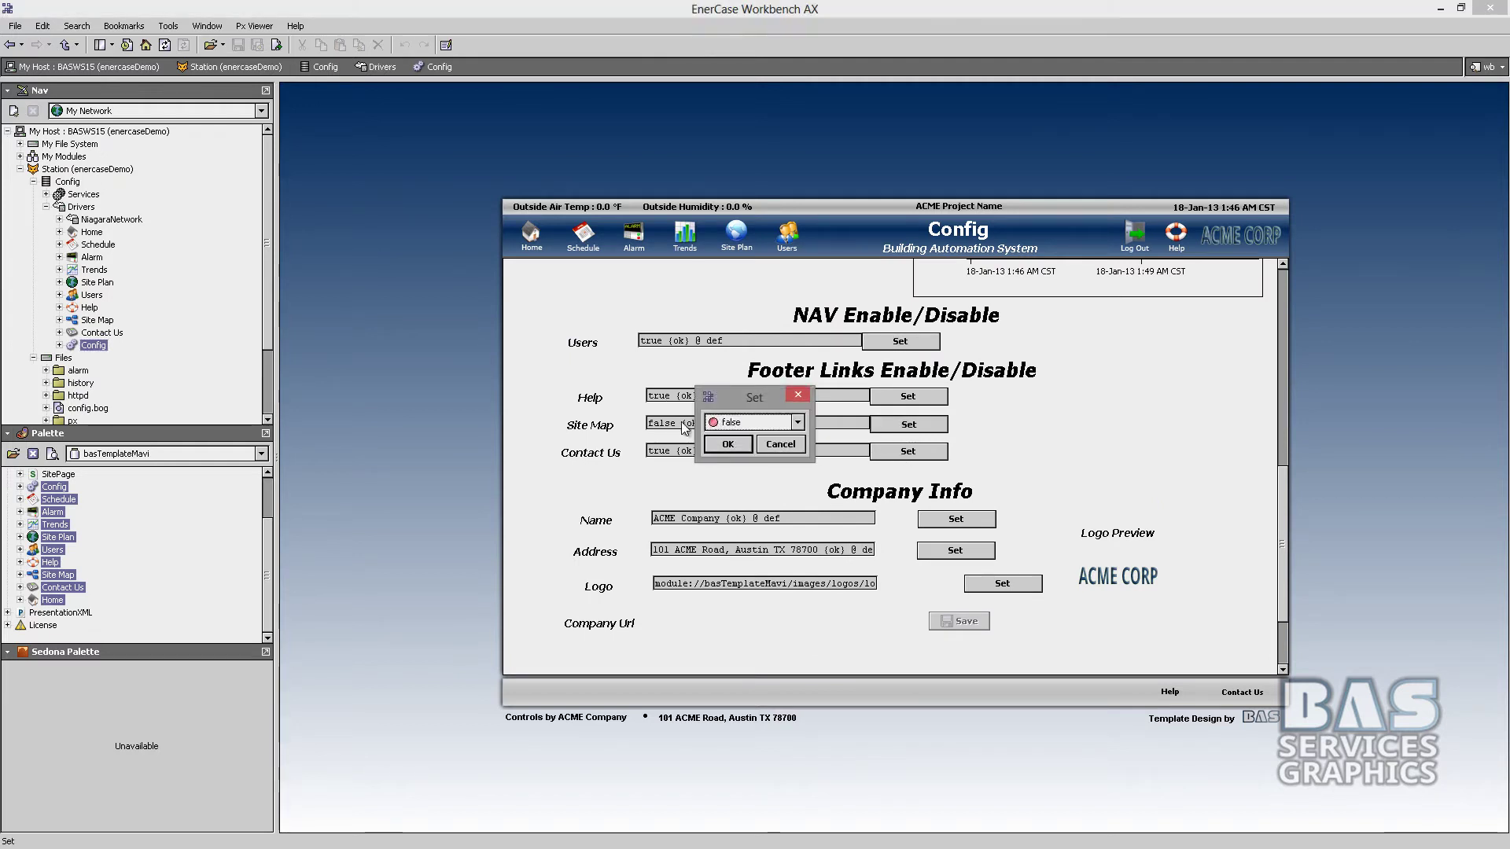
click(721, 426)
click(732, 448)
click(728, 444)
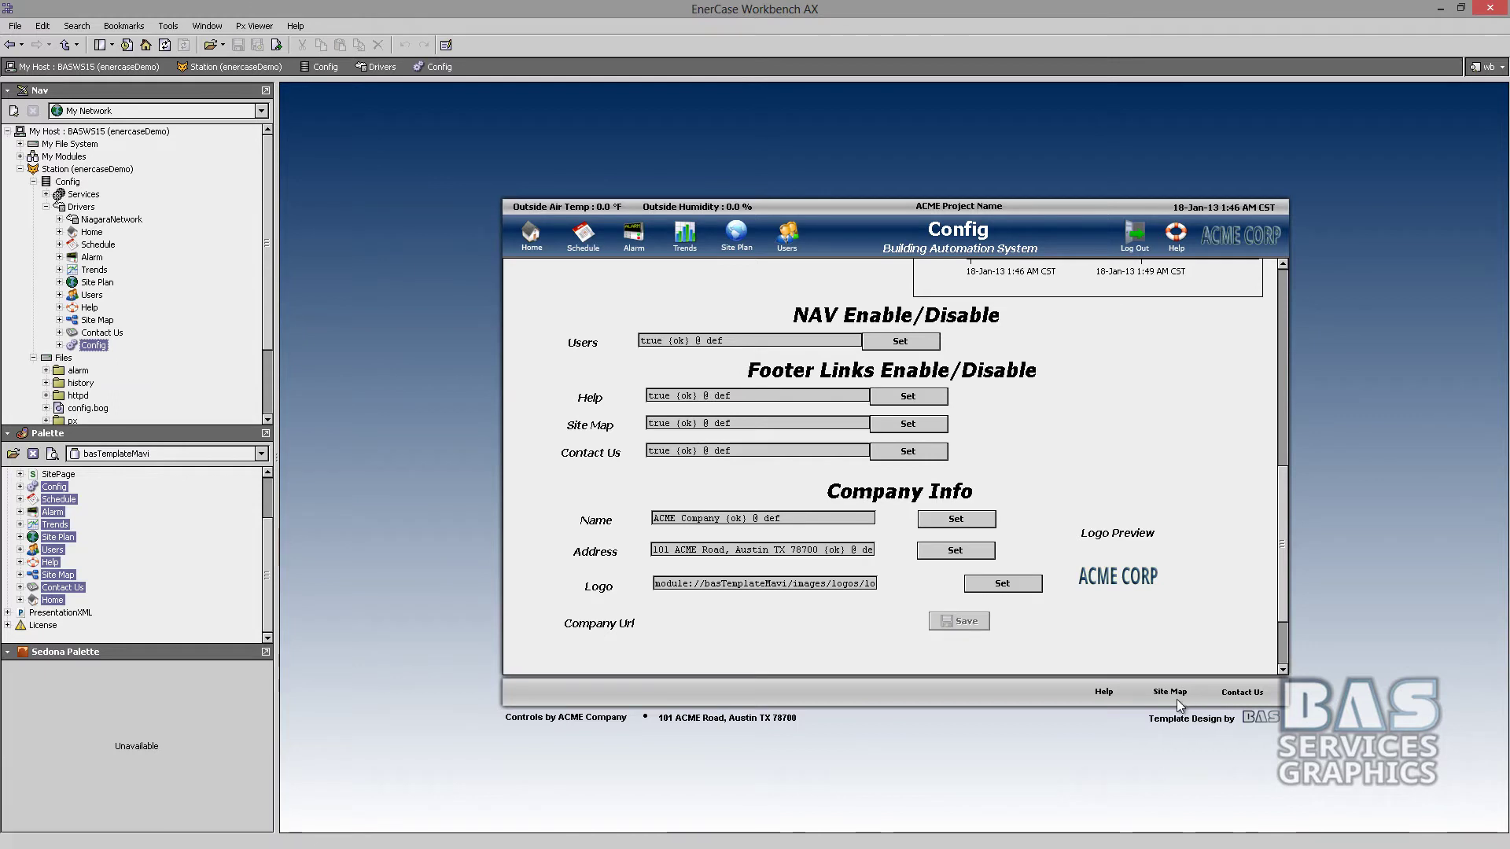
Return to the Home page and set the project name in its header to Enercase Demo.
click(525, 246)
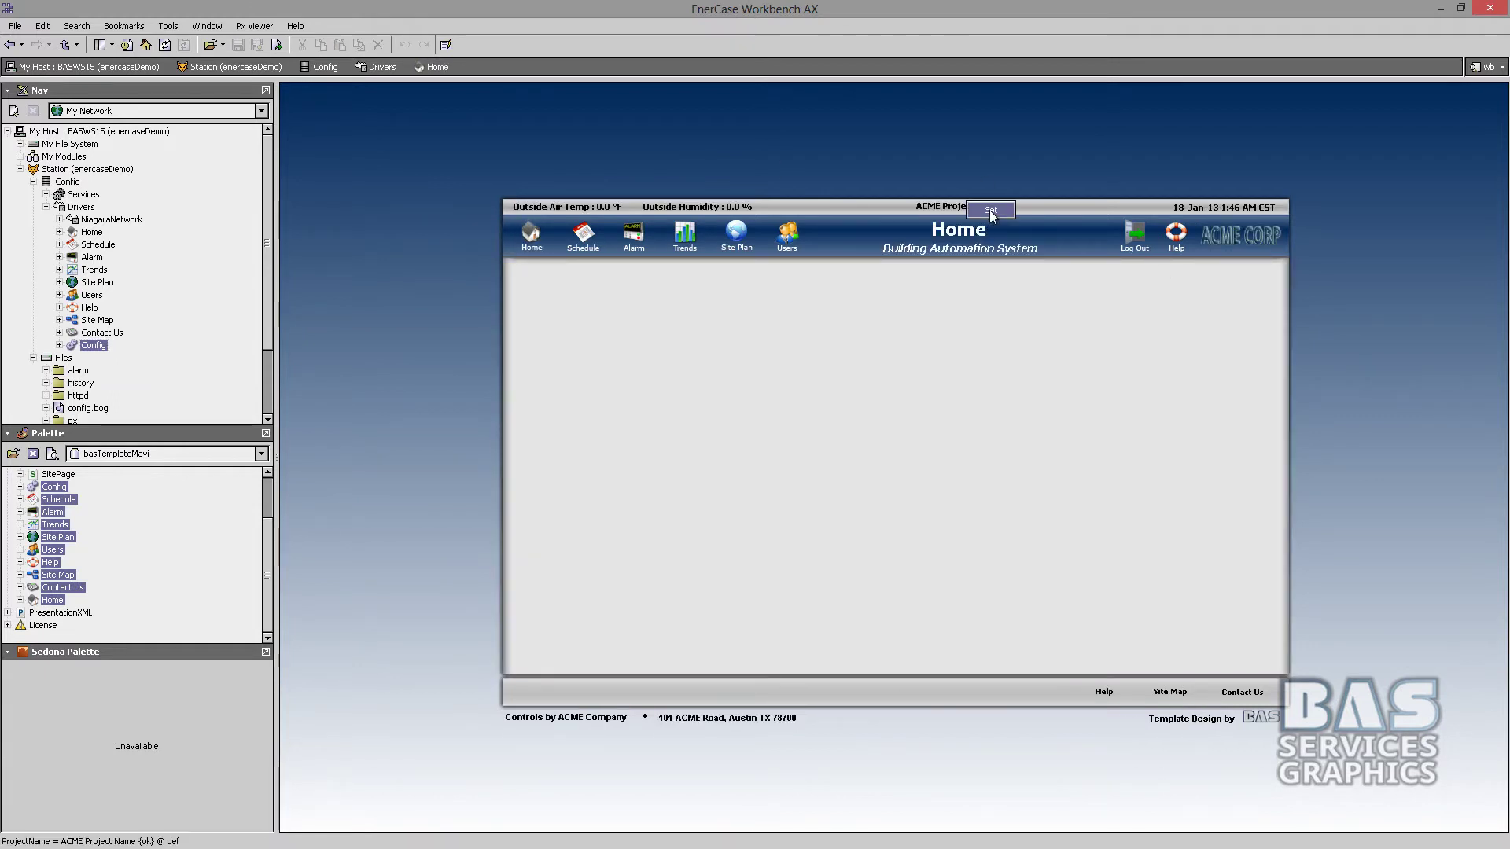
click(989, 211)
text(Enercas)
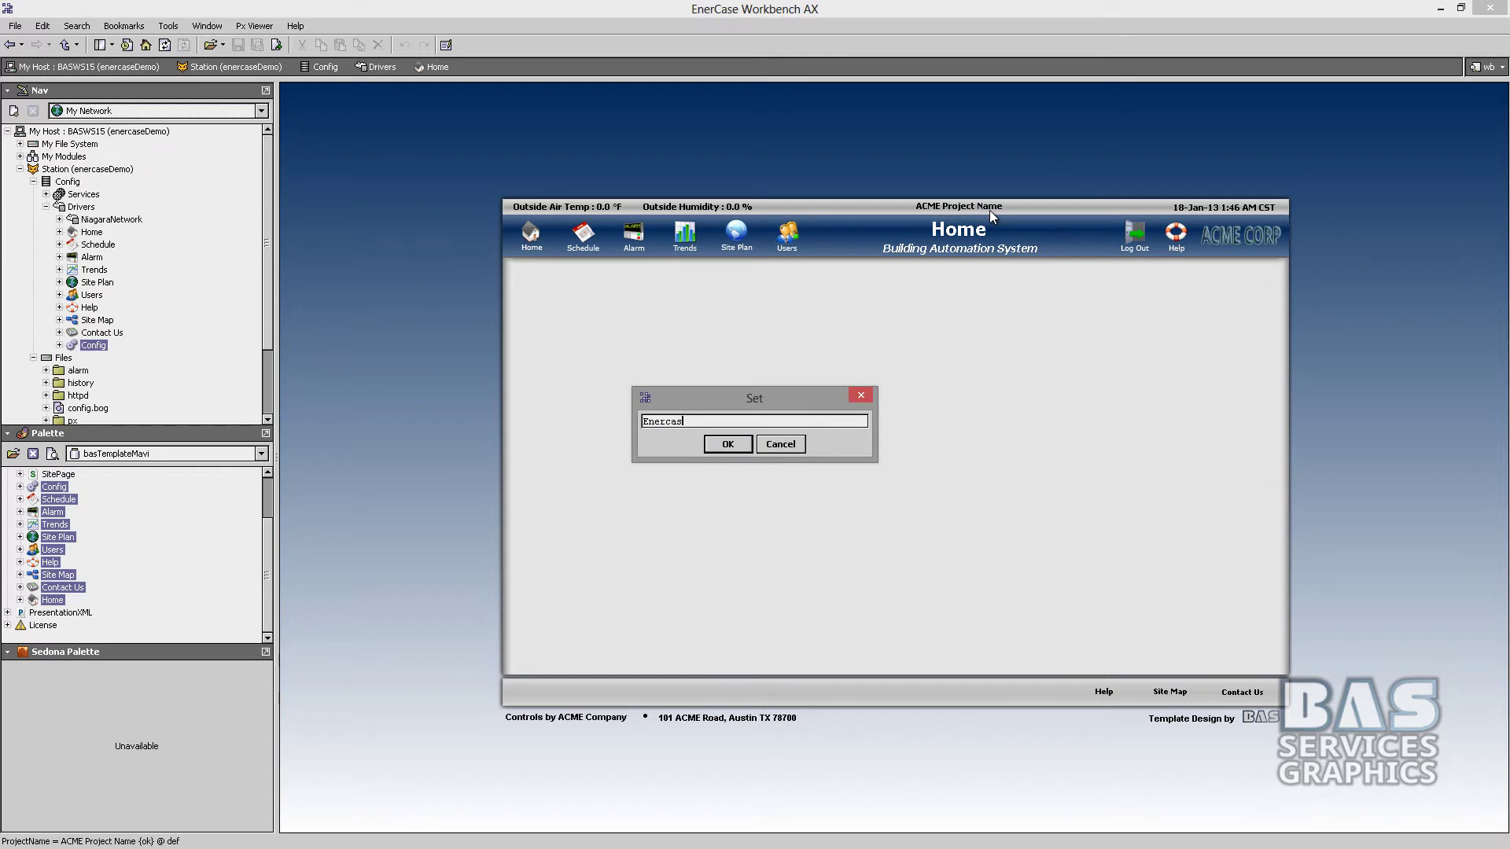
text(e Demo)
key(Return)
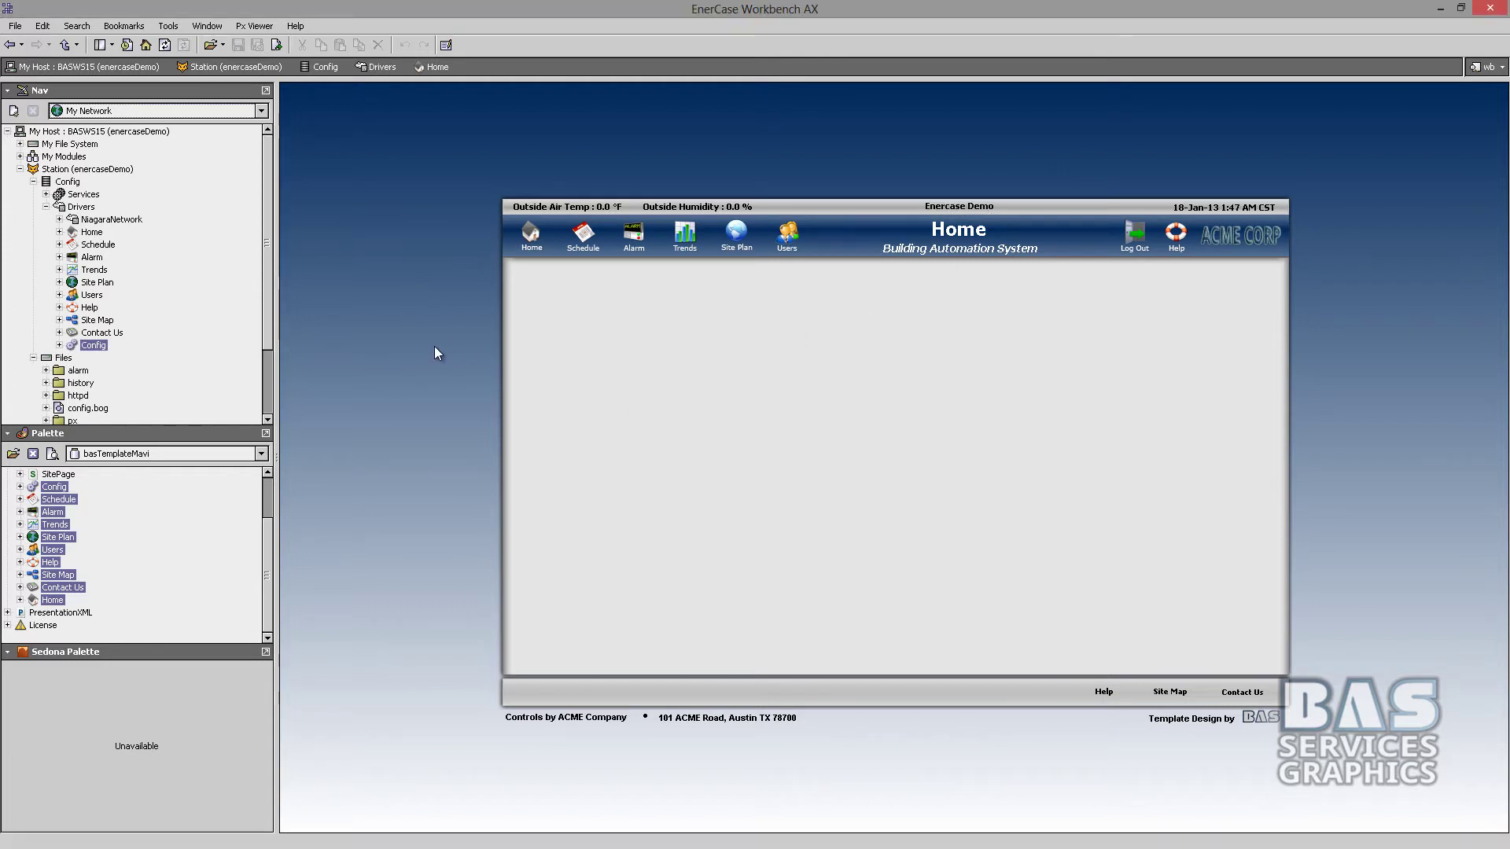
Open the bacnet palette and add a BacnetNetwork to the station's Drivers.
click(79, 207)
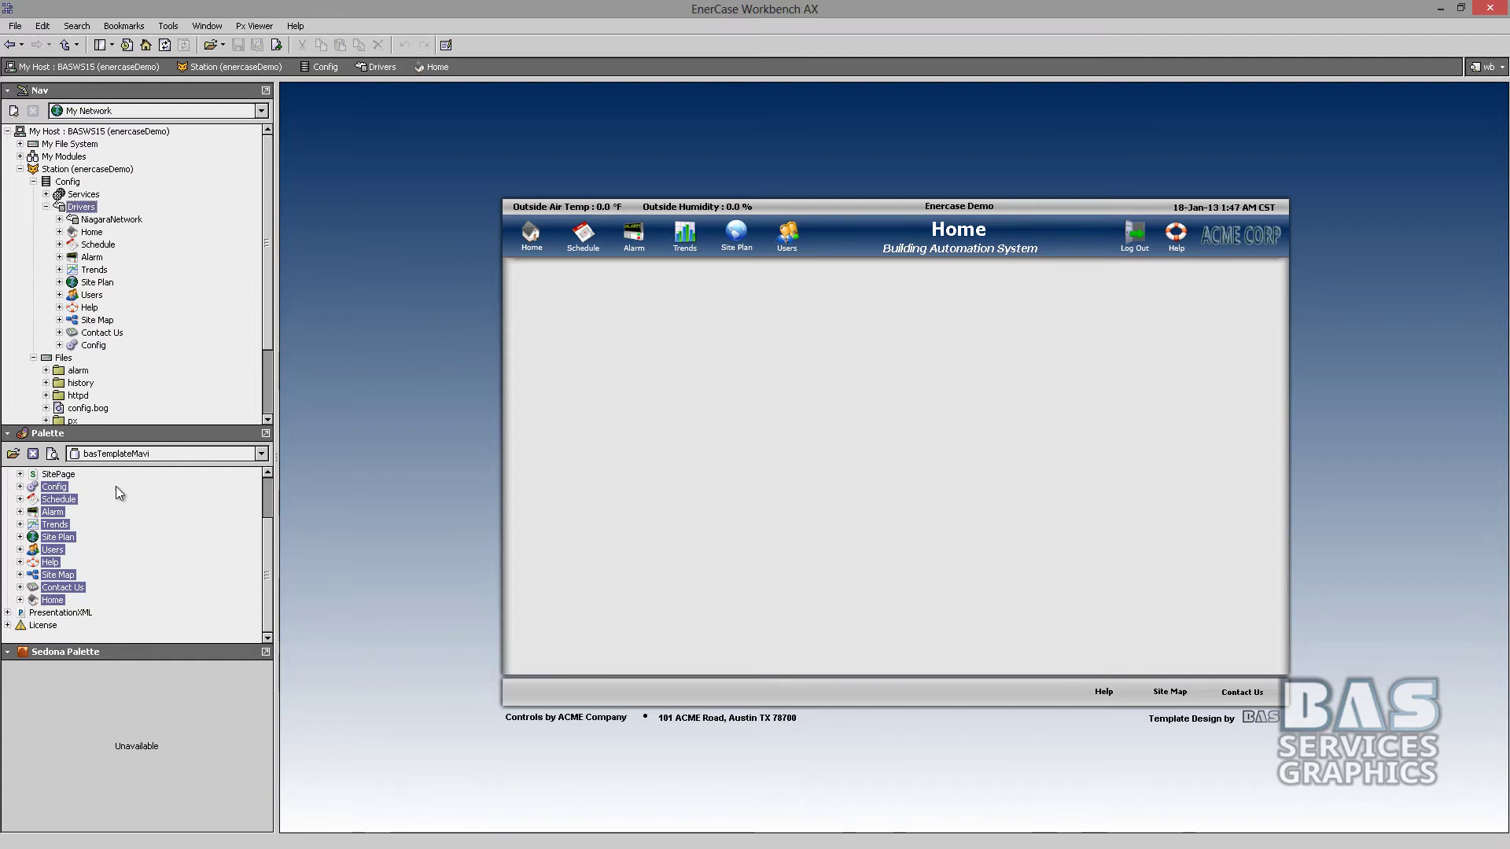
click(13, 454)
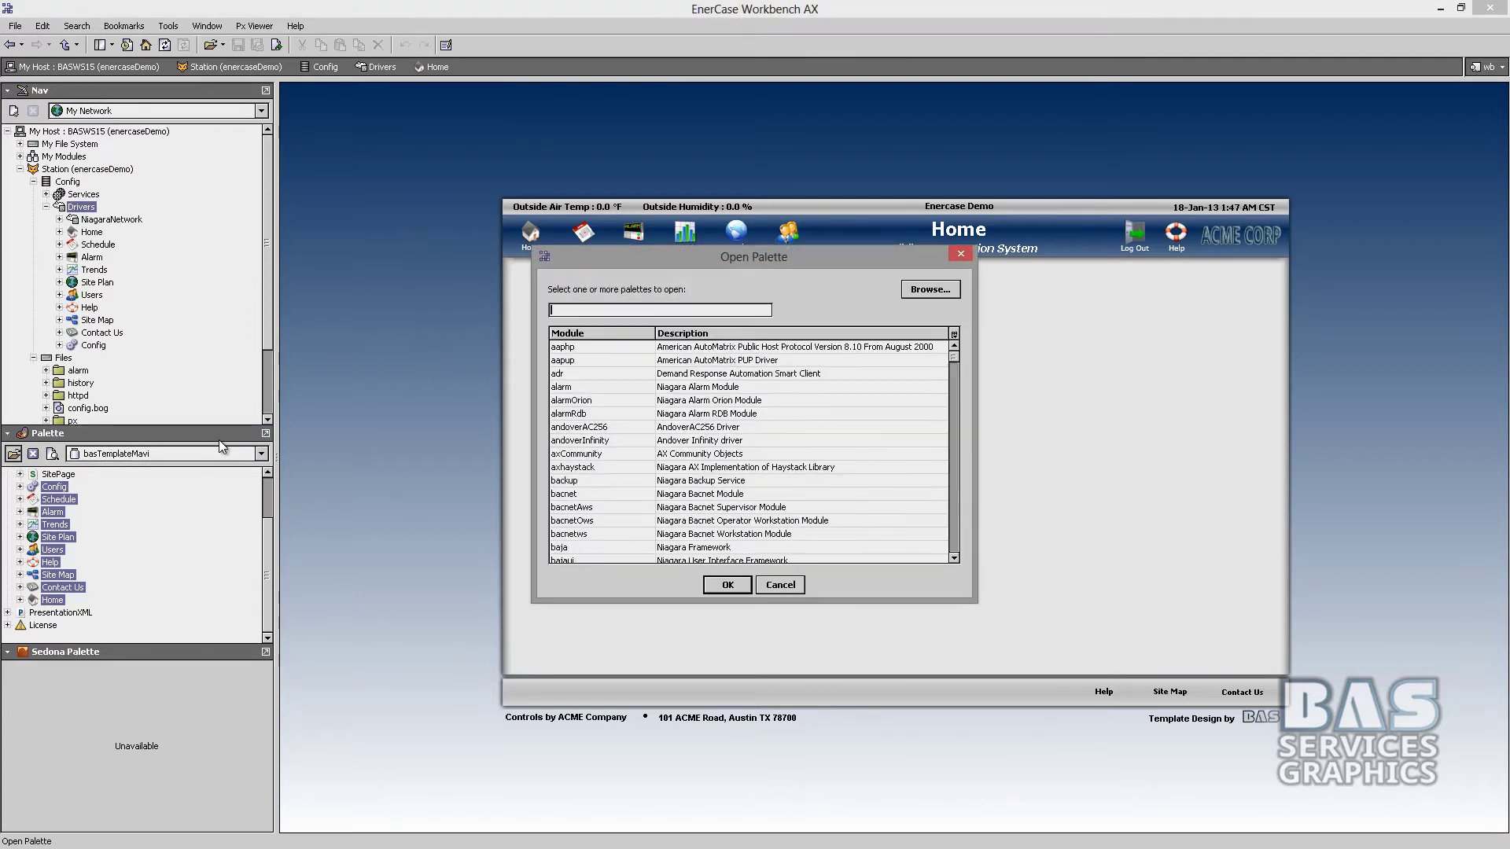
text(bacnet)
key(Return)
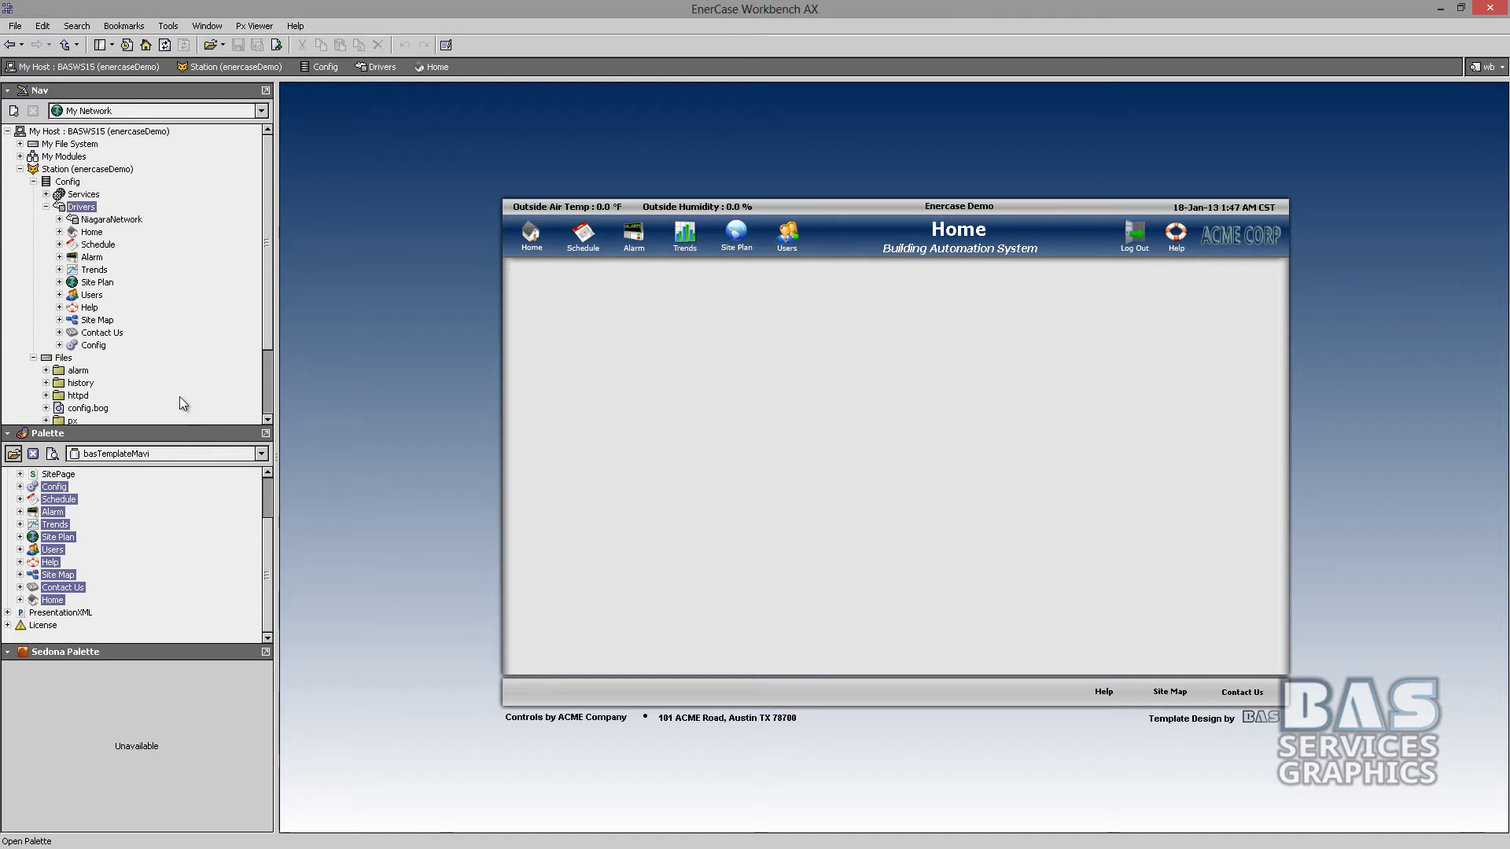
drag(55, 474, 81, 206)
key(Return)
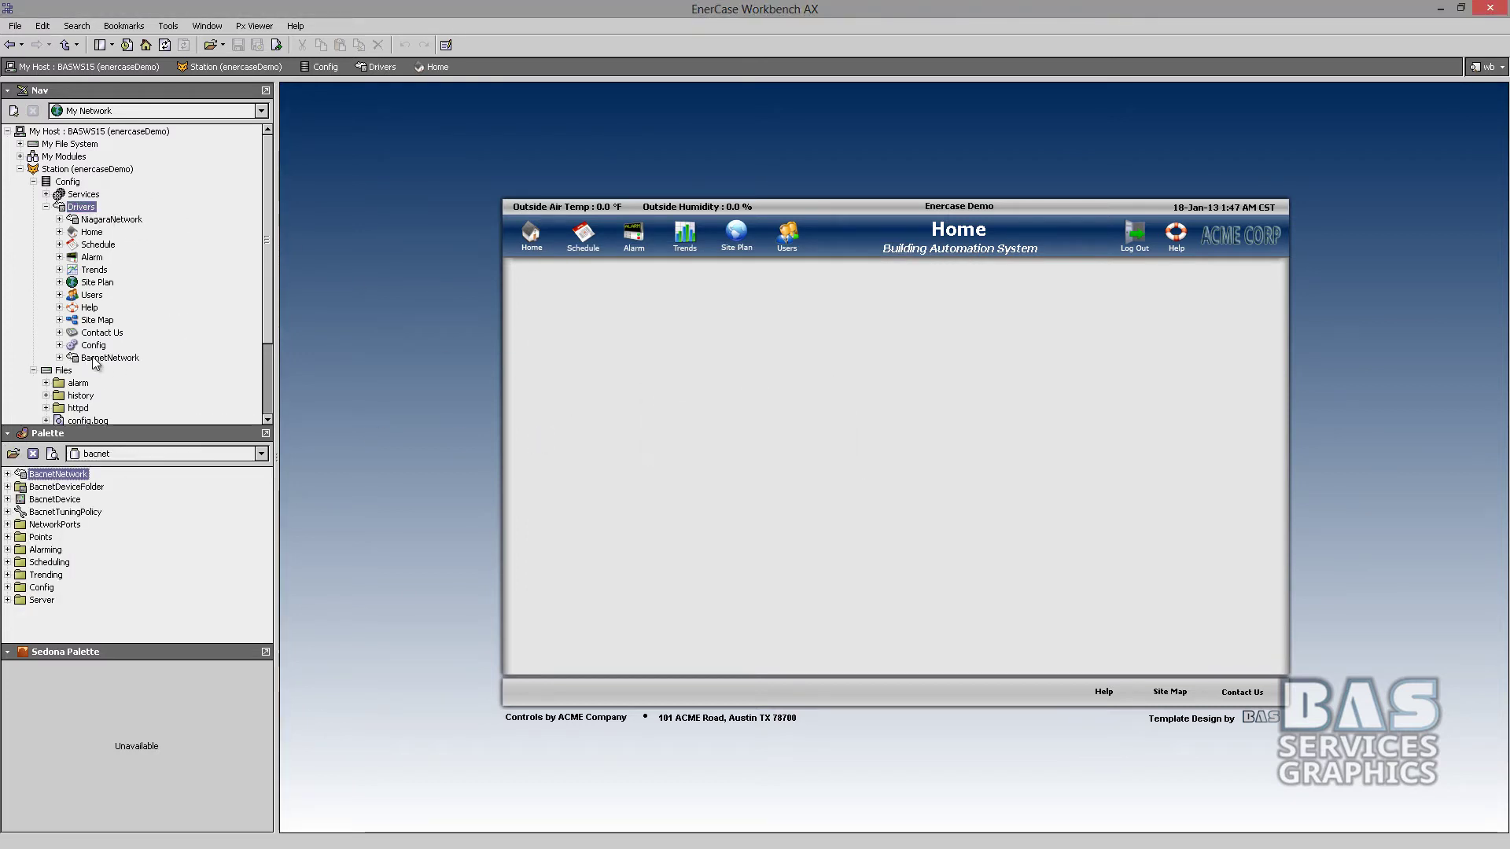
Open the BacnetNetwork's property sheet, set Enabled to false and save the change.
right_click(96, 360)
mouse_move(136, 367)
click(284, 395)
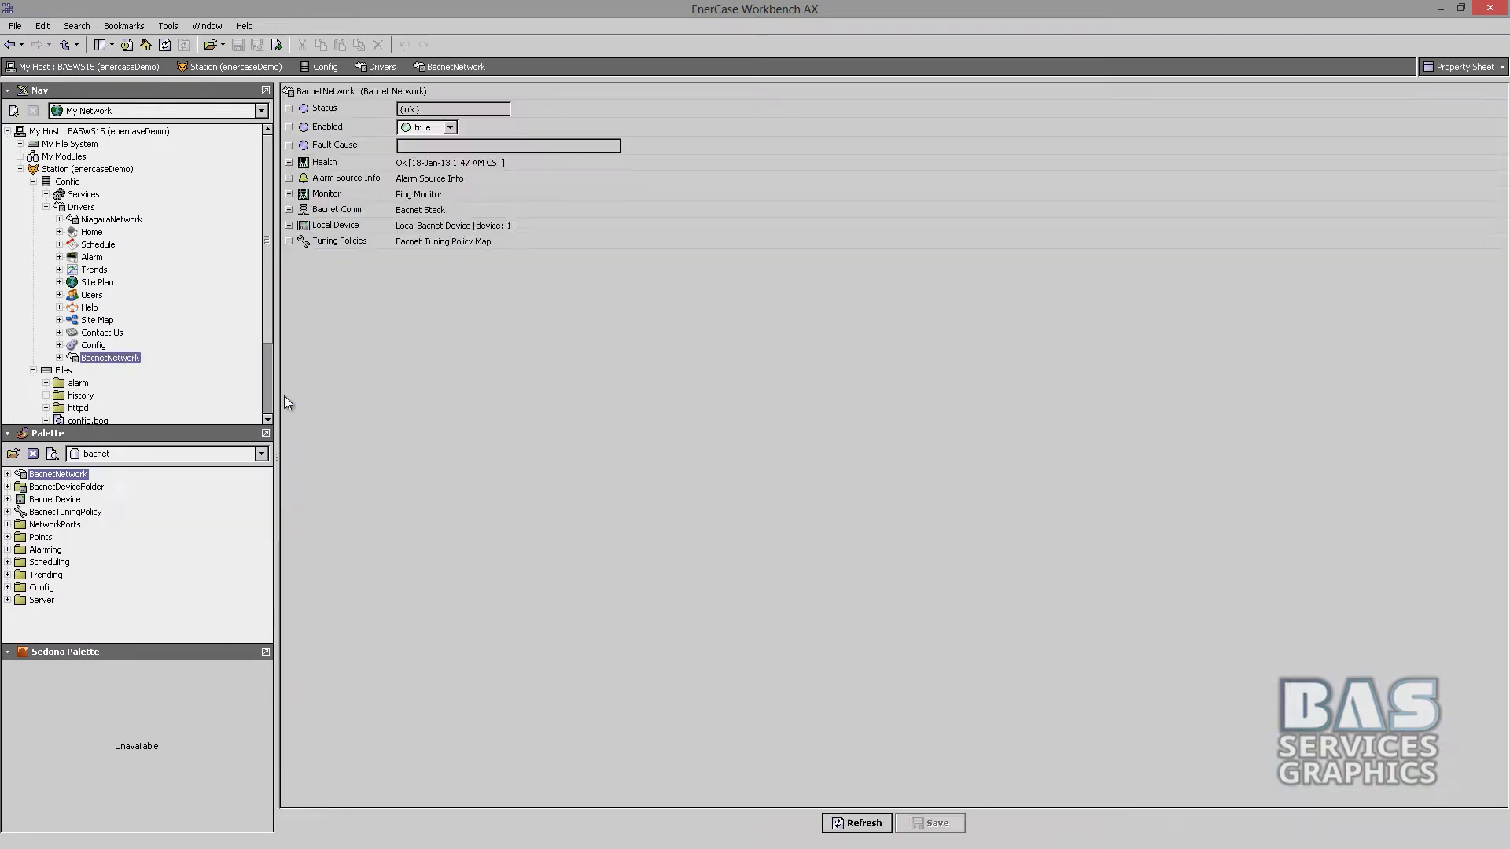
key(ctrl+s)
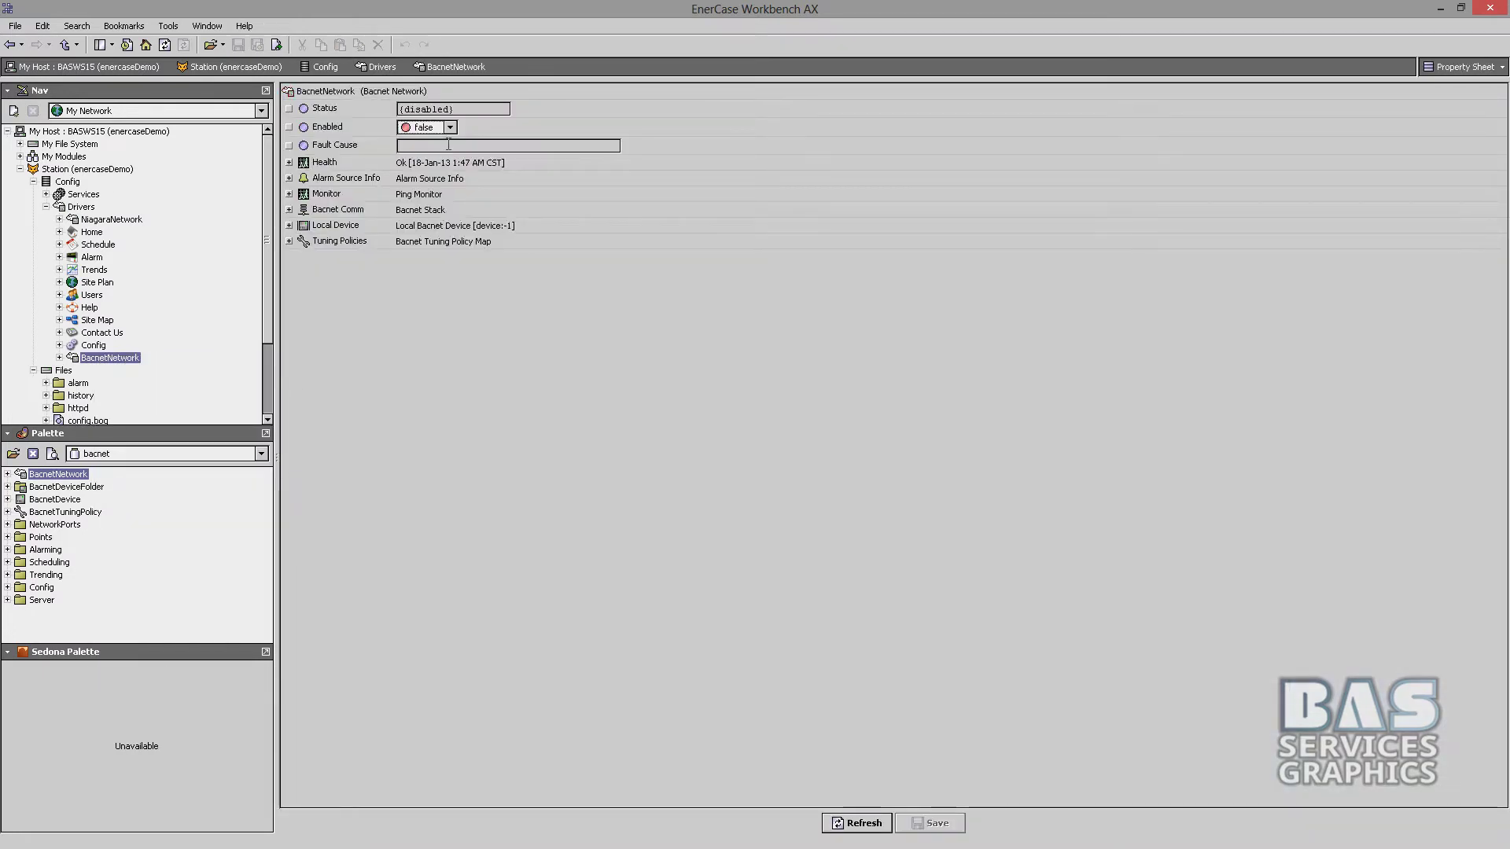
drag(87, 362, 88, 358)
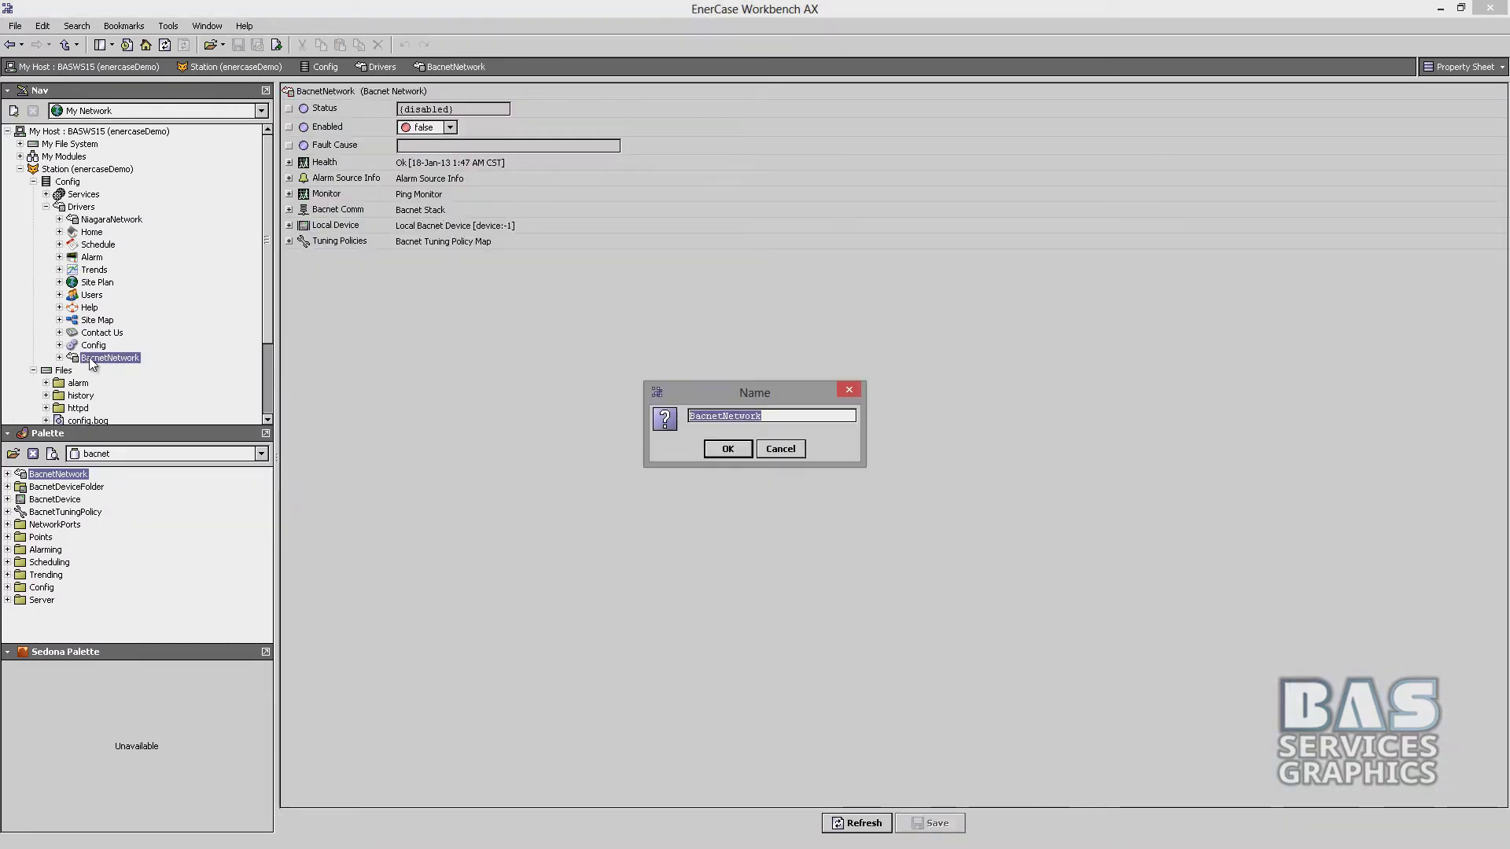
click(788, 449)
Open the BacnetNetwork's Bacnet Device Manager and add one Bacnet Device named AHU_1.
double_click(116, 356)
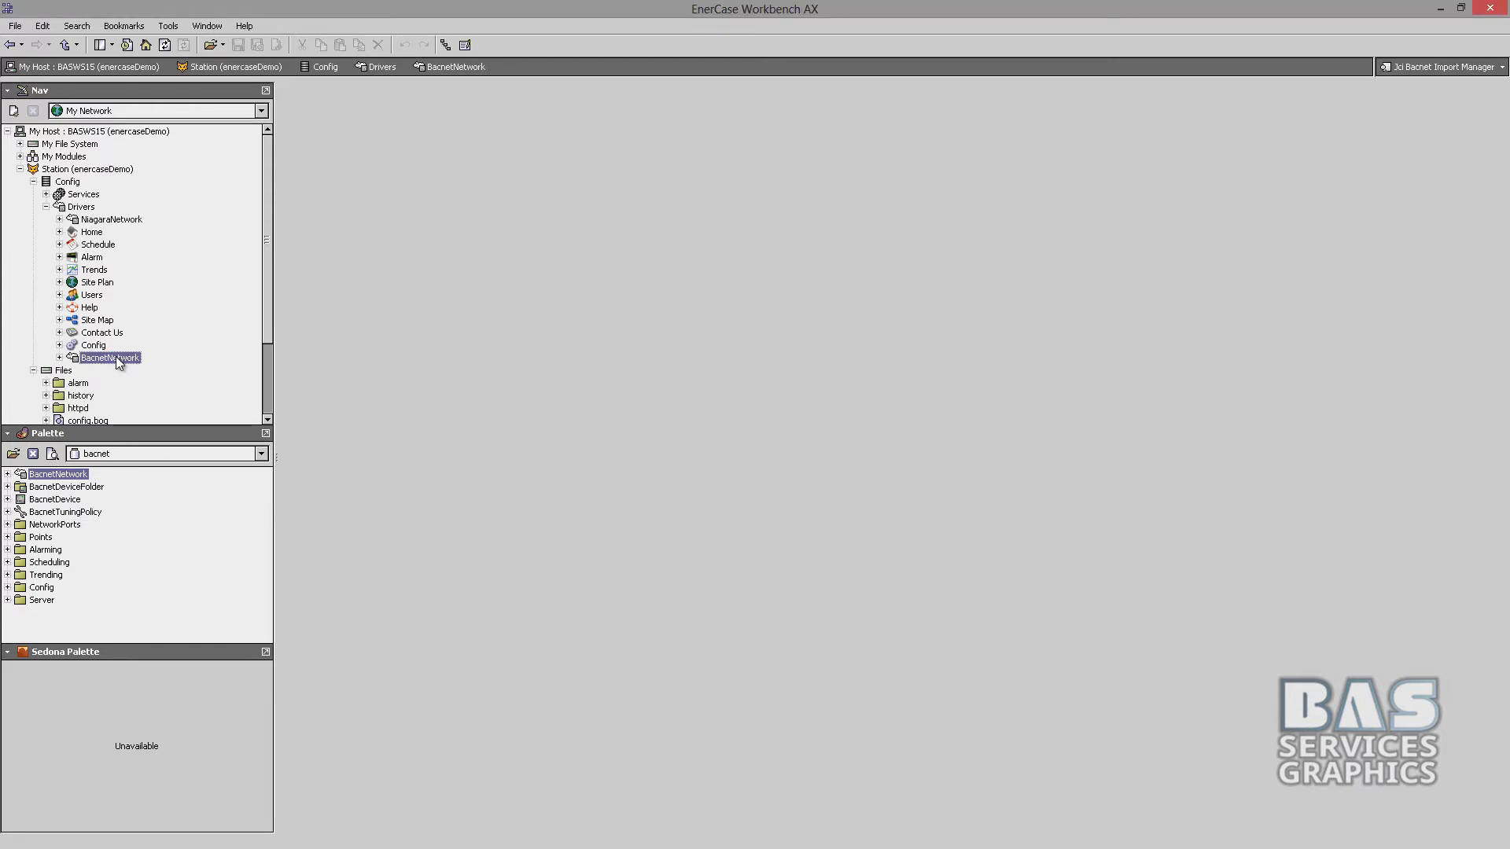
right_click(115, 356)
mouse_move(187, 373)
click(299, 381)
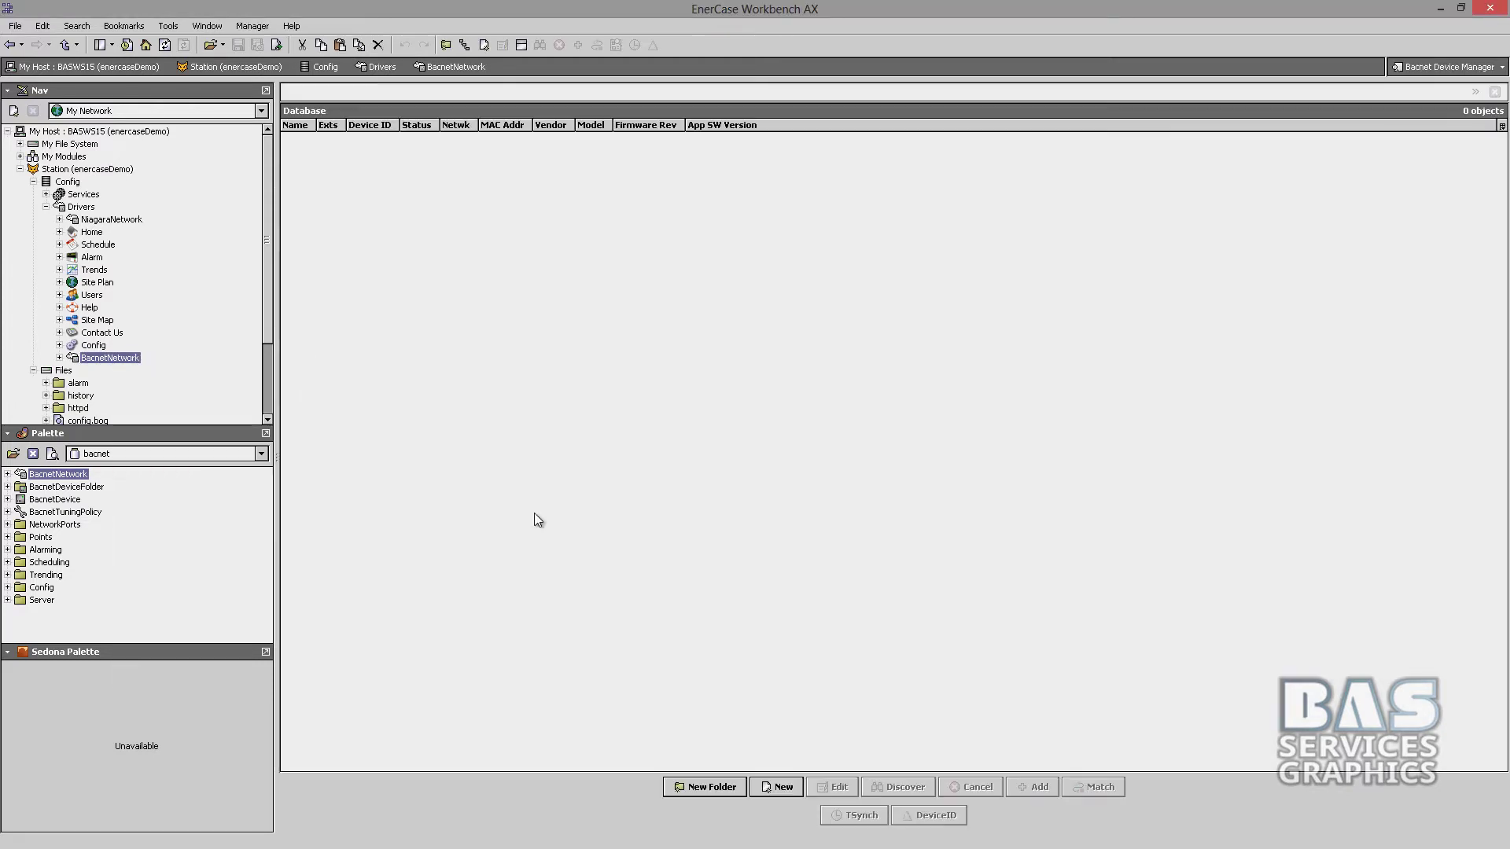
click(787, 789)
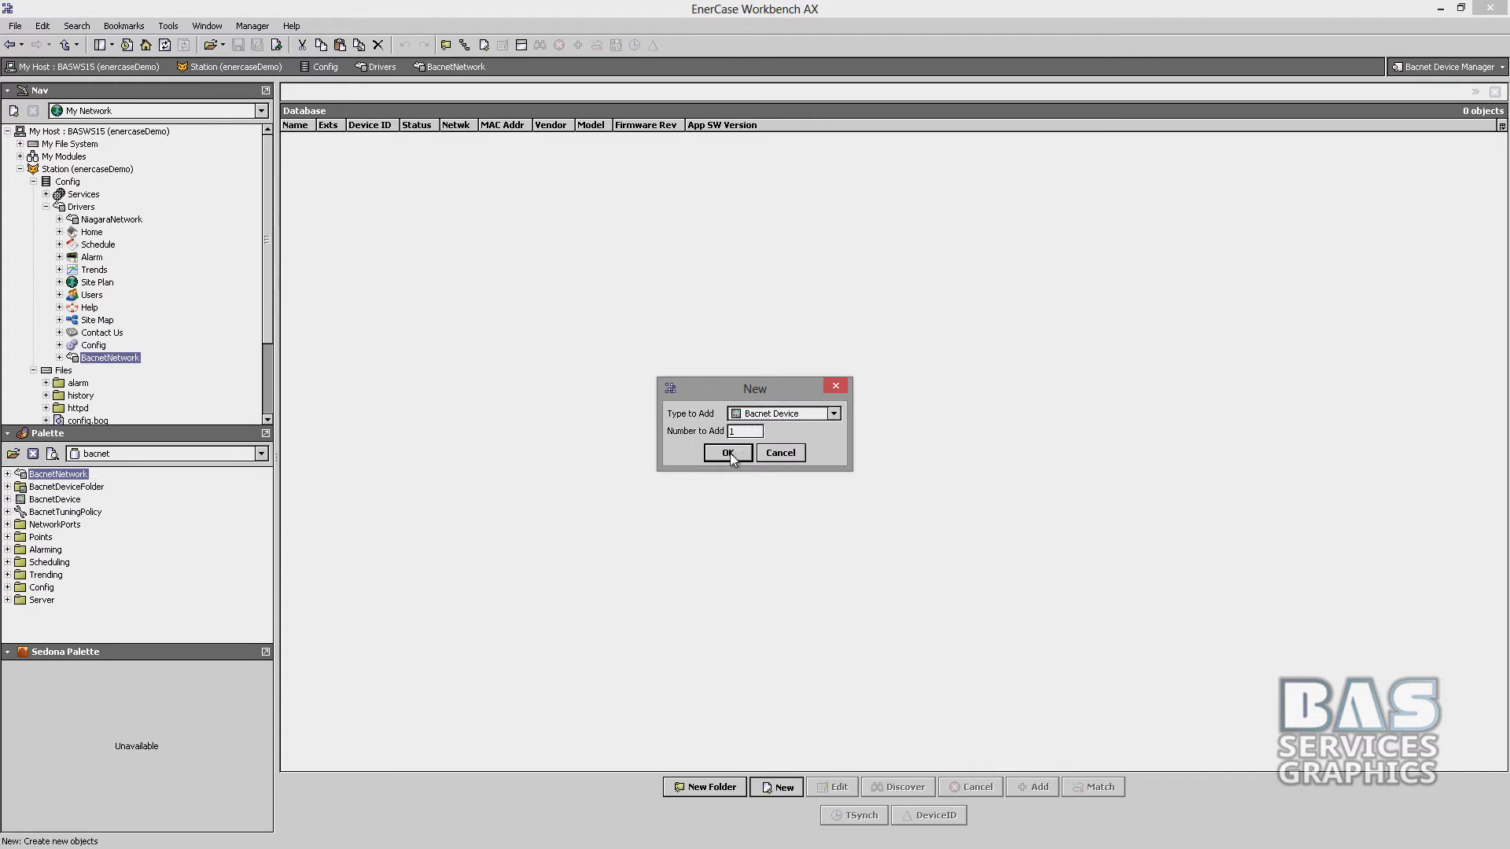
click(728, 453)
key(ctrl+a)
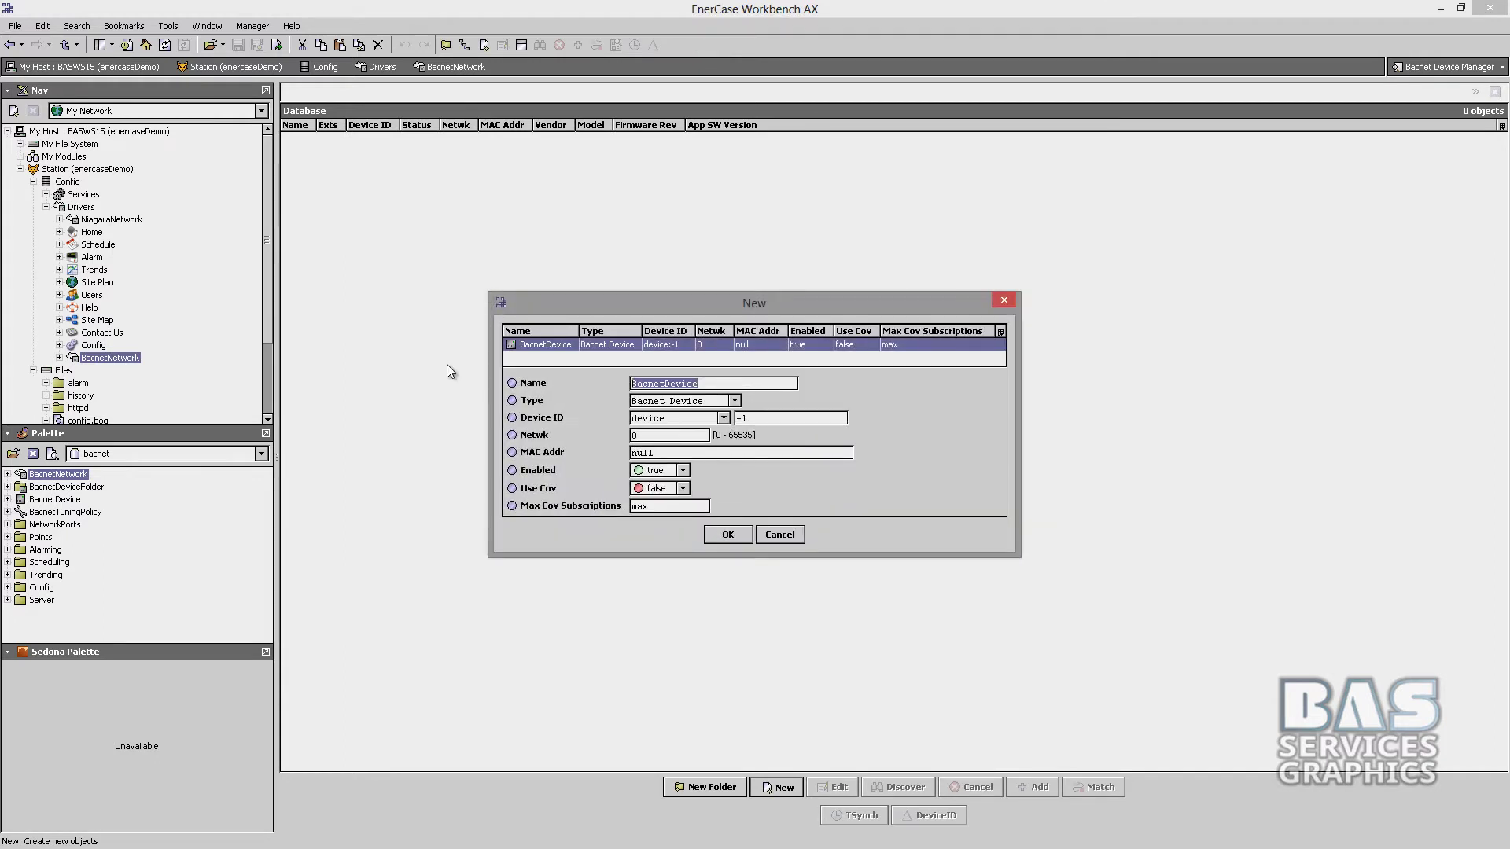
text(AHU-)
key(BackSpace)
text(_1)
key(ctrl+a)
click(728, 534)
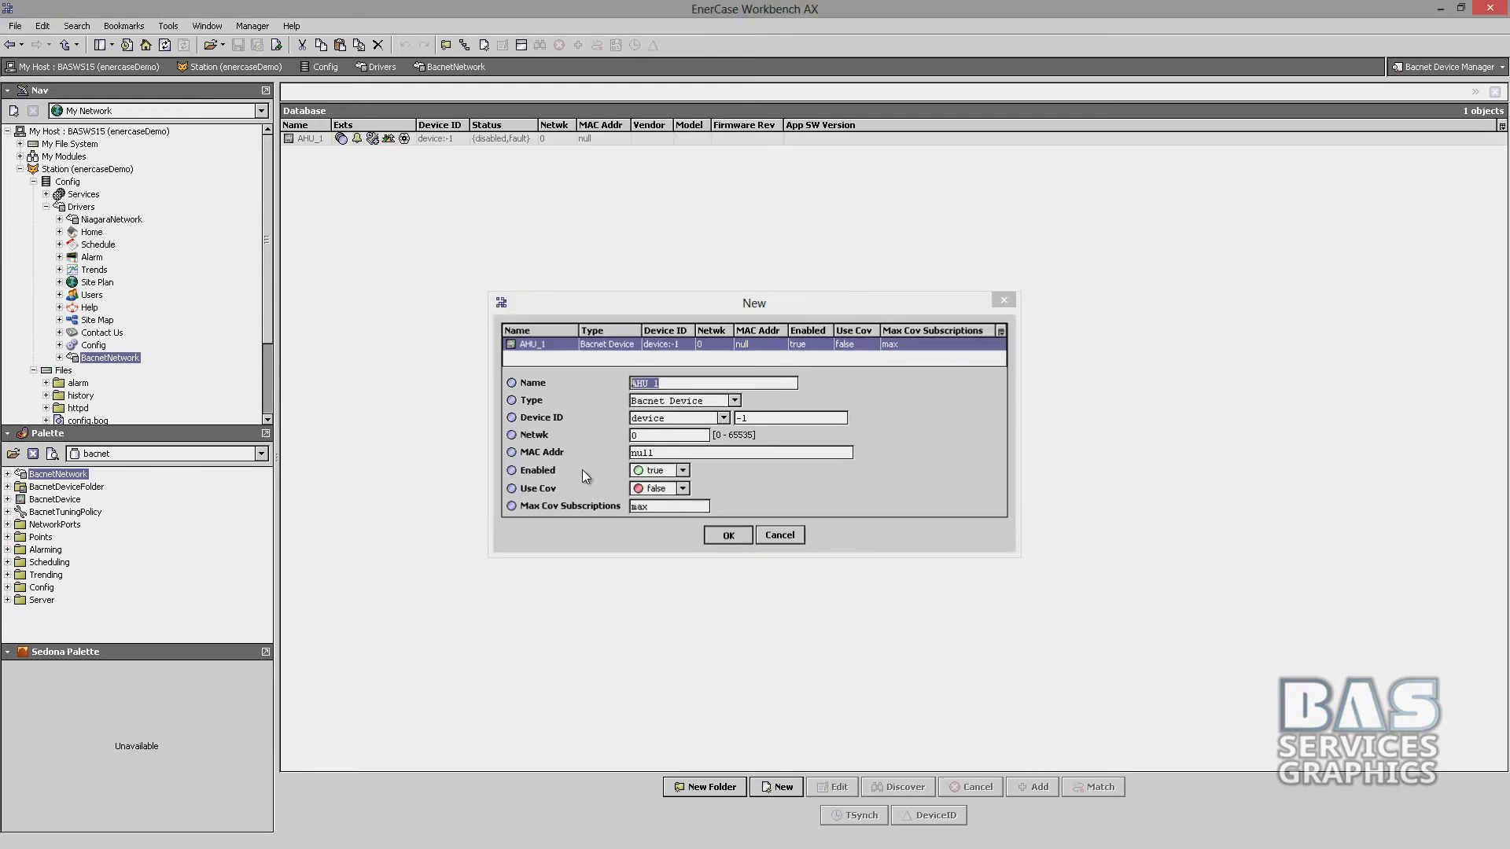
Expand BacnetNetwork and AHU_1, and create a new point named Fan under the device's Points.
click(59, 358)
scroll(72, 383, down, 1)
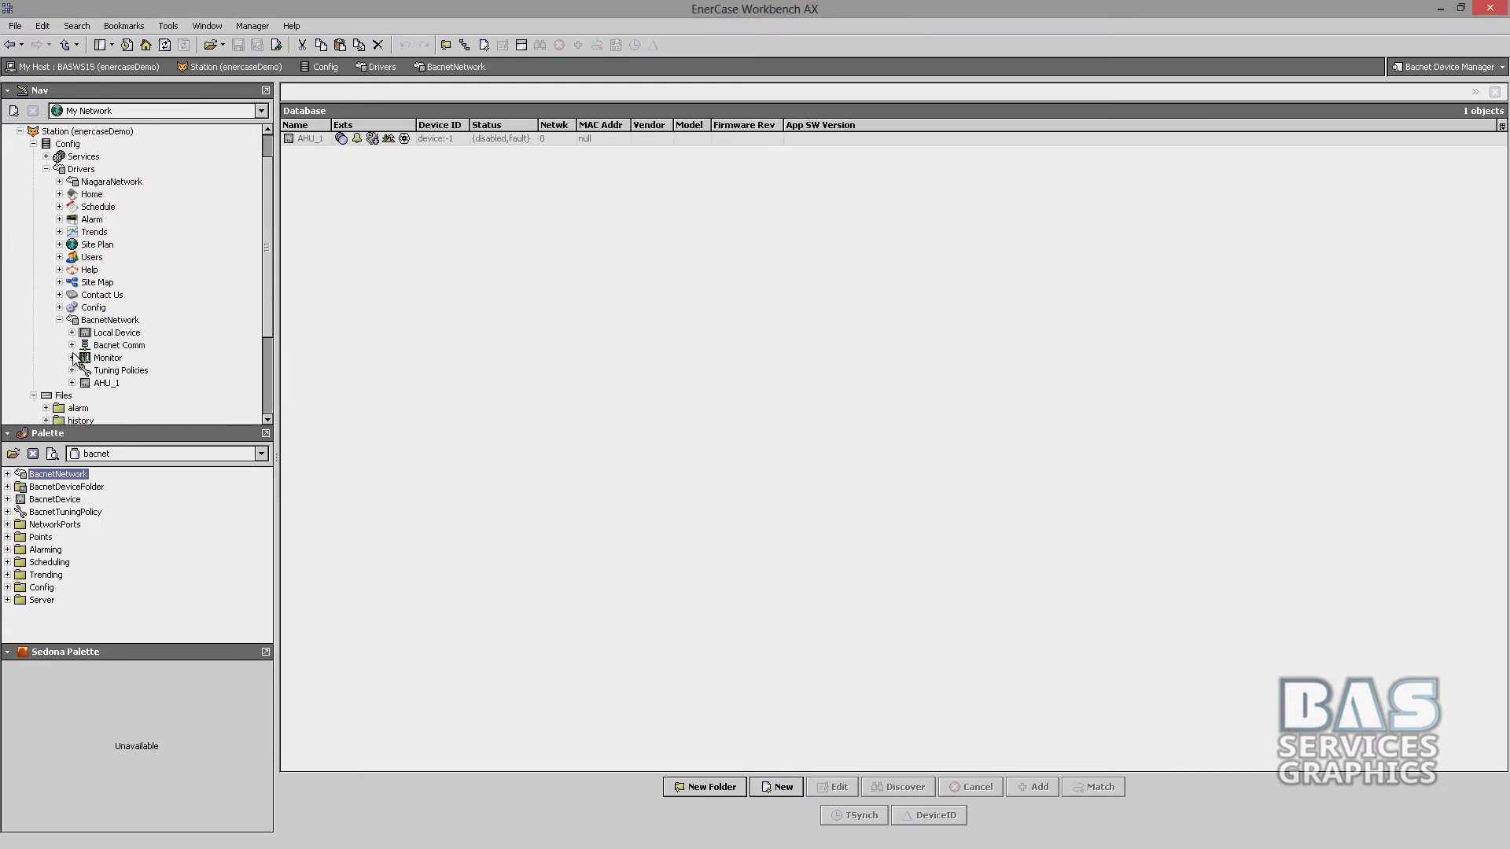
click(73, 382)
scroll(95, 361, down, 2)
right_click(113, 323)
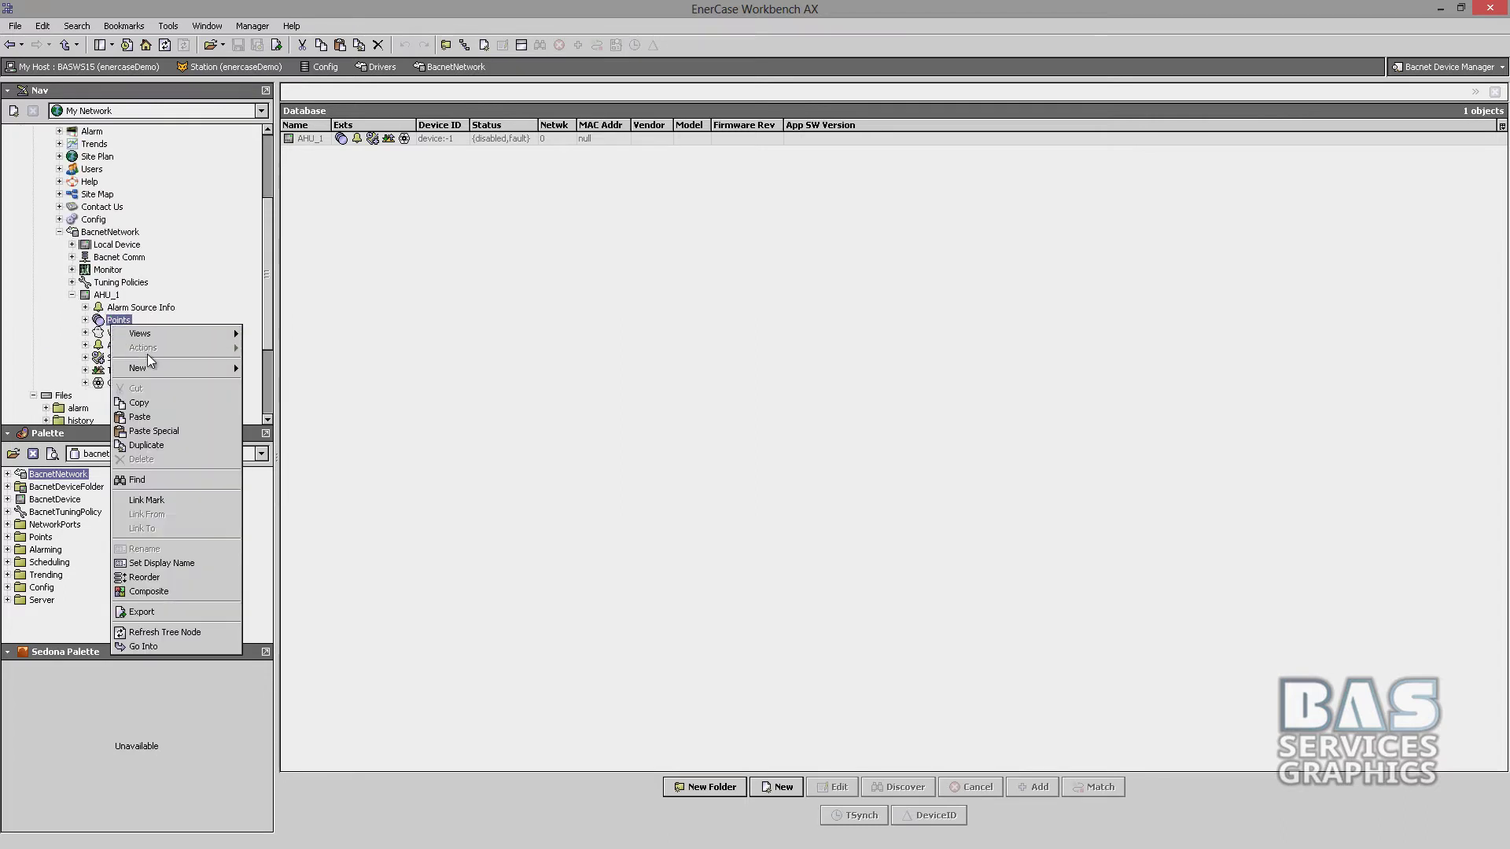
mouse_move(234, 376)
click(273, 420)
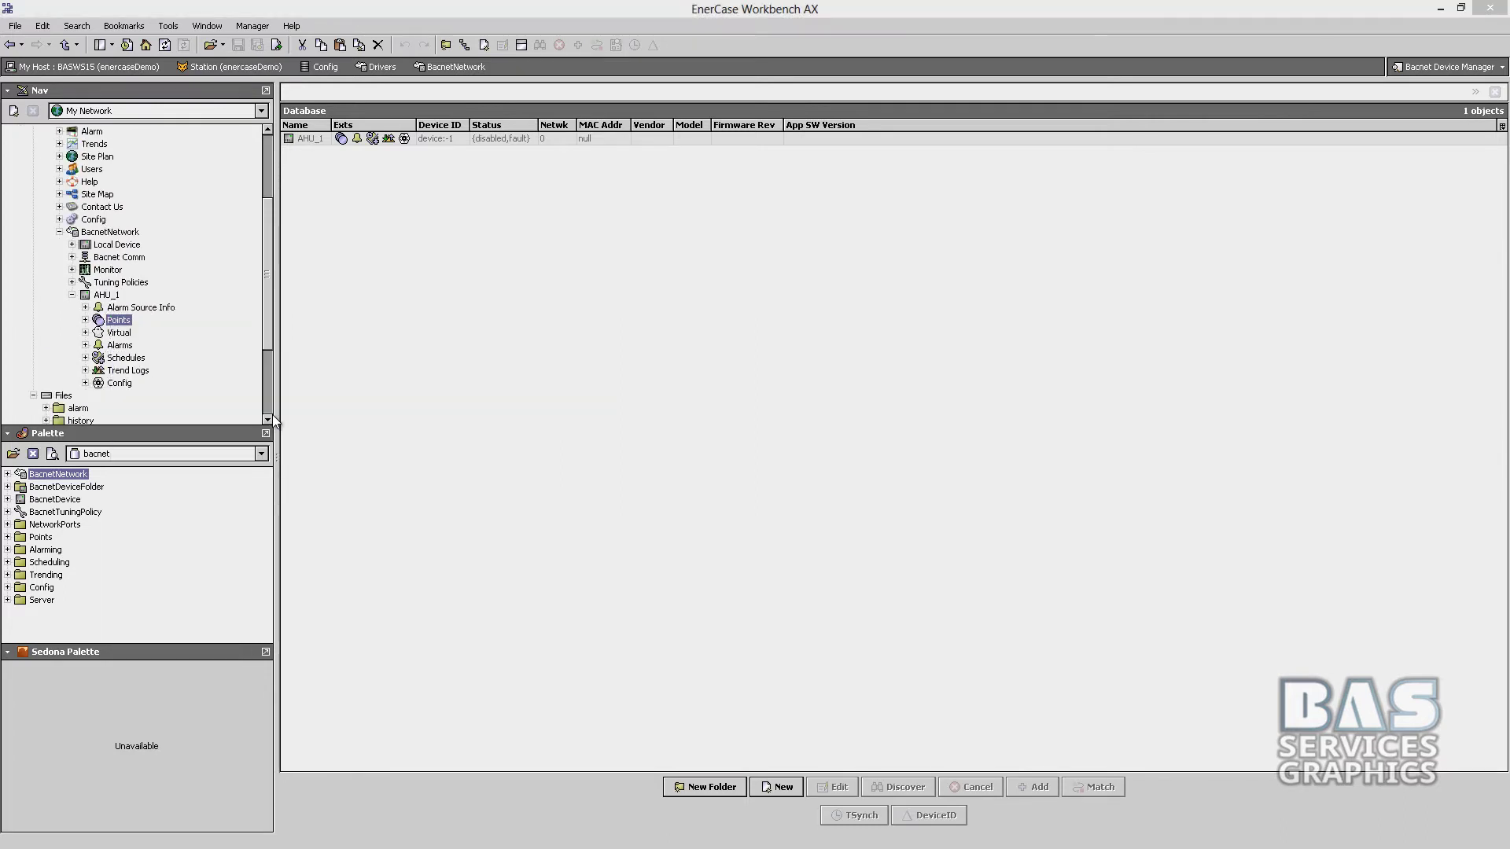
text(Fan)
key(Return)
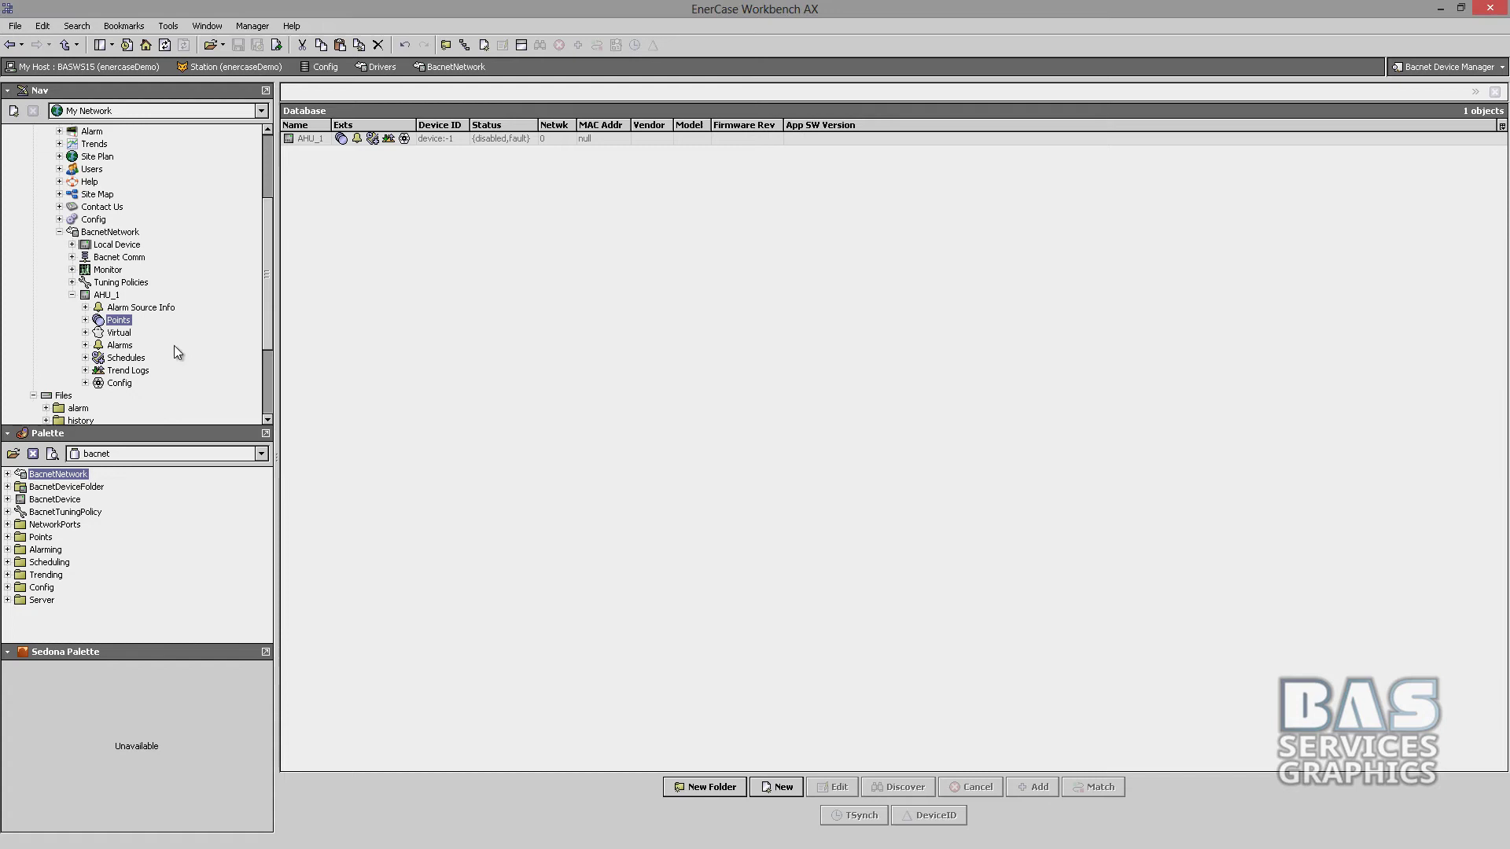
Create a new point named Damper under AHU_1's Points.
right_click(128, 321)
mouse_move(228, 363)
click(328, 426)
text(Damper)
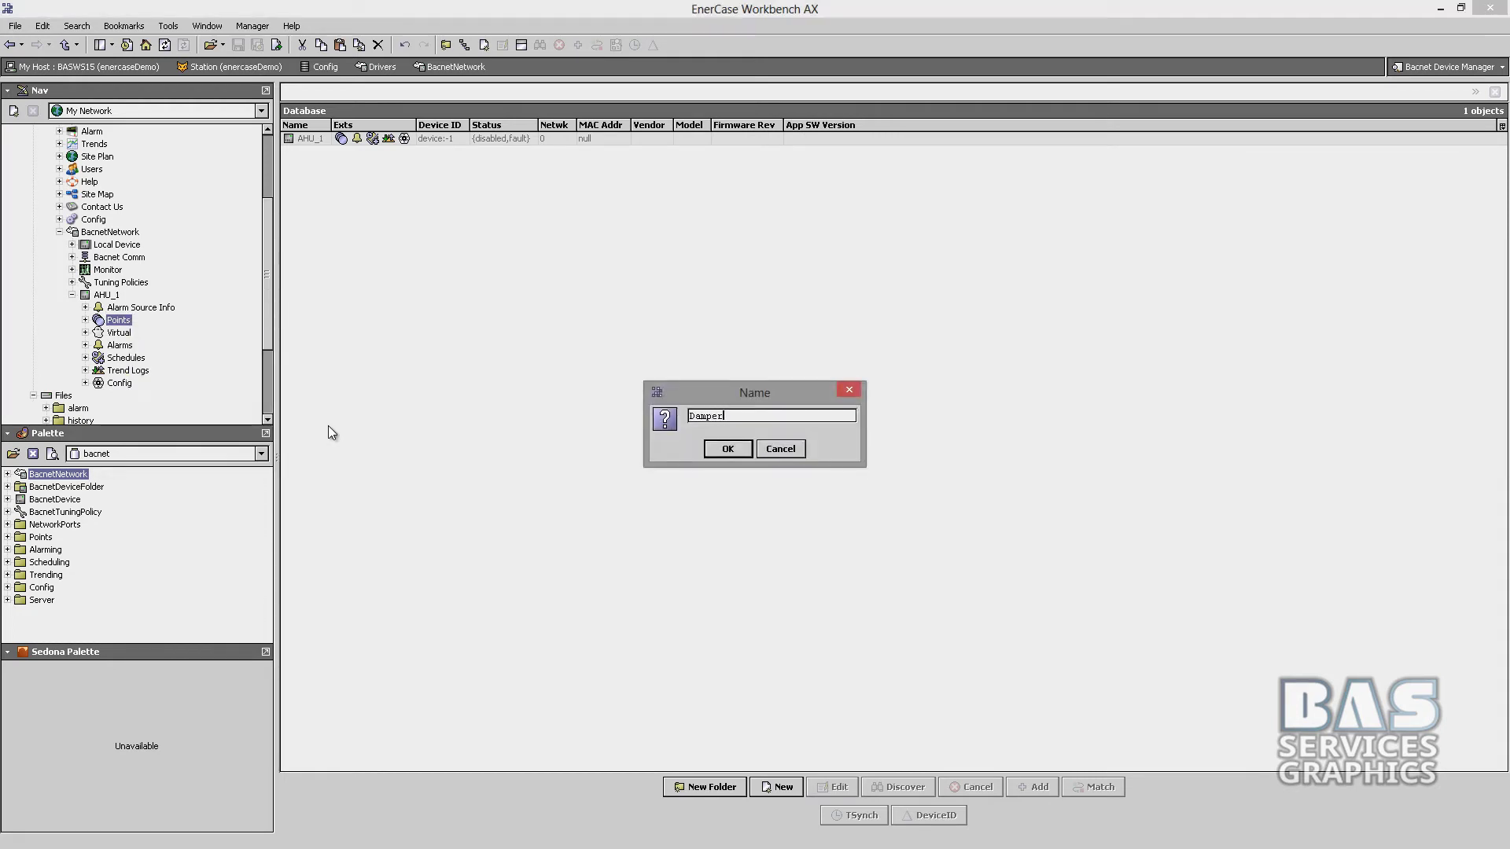
key(Return)
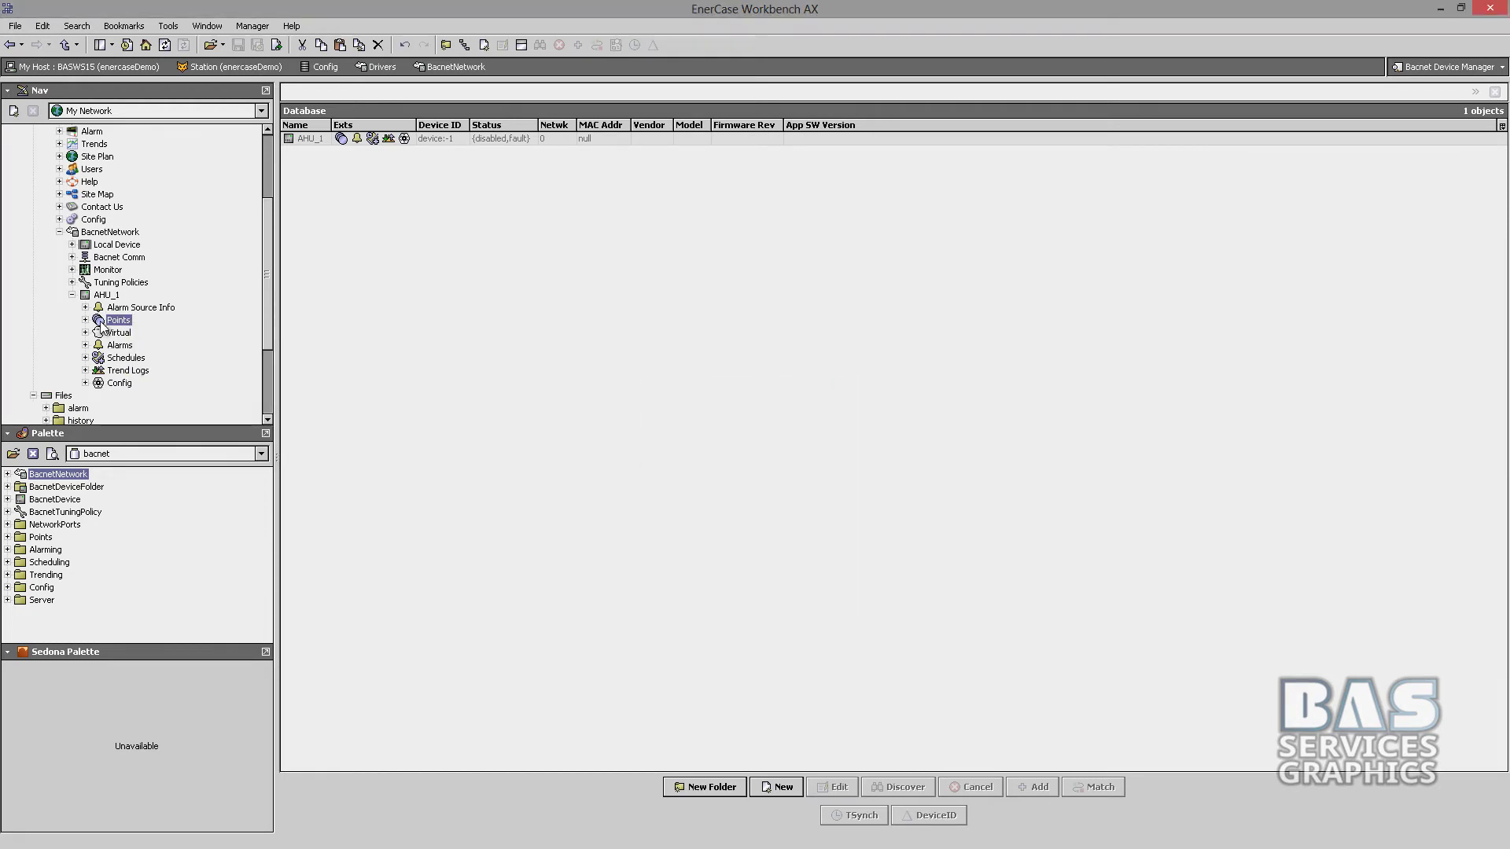
Create a new numeric writable point named DischargeTemp under AHU_1's Points and expand the folder.
right_click(110, 319)
mouse_move(184, 358)
click(315, 425)
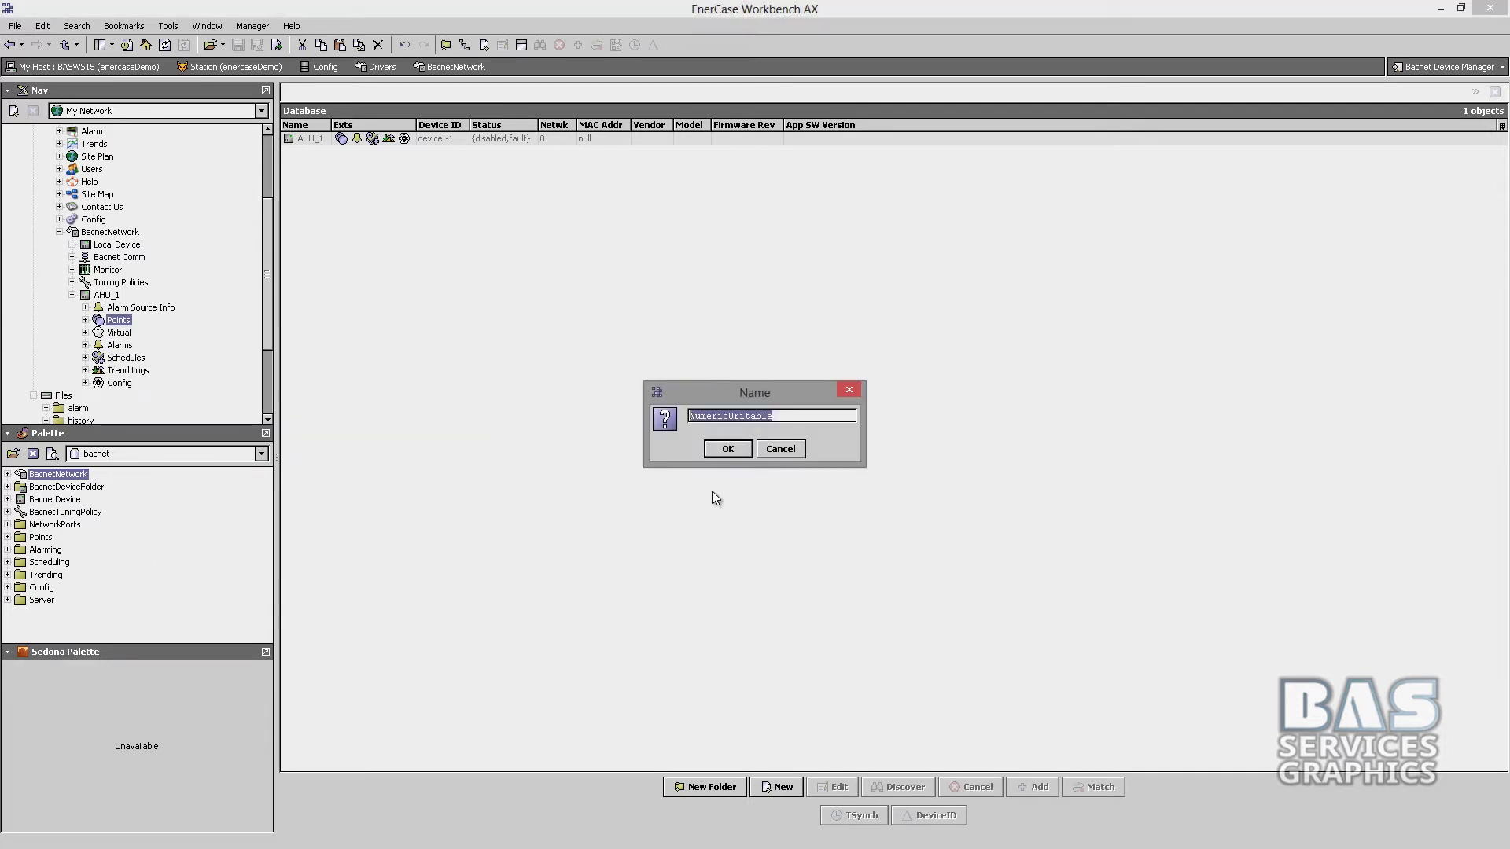
text(DischargeTemp)
key(Return)
click(85, 320)
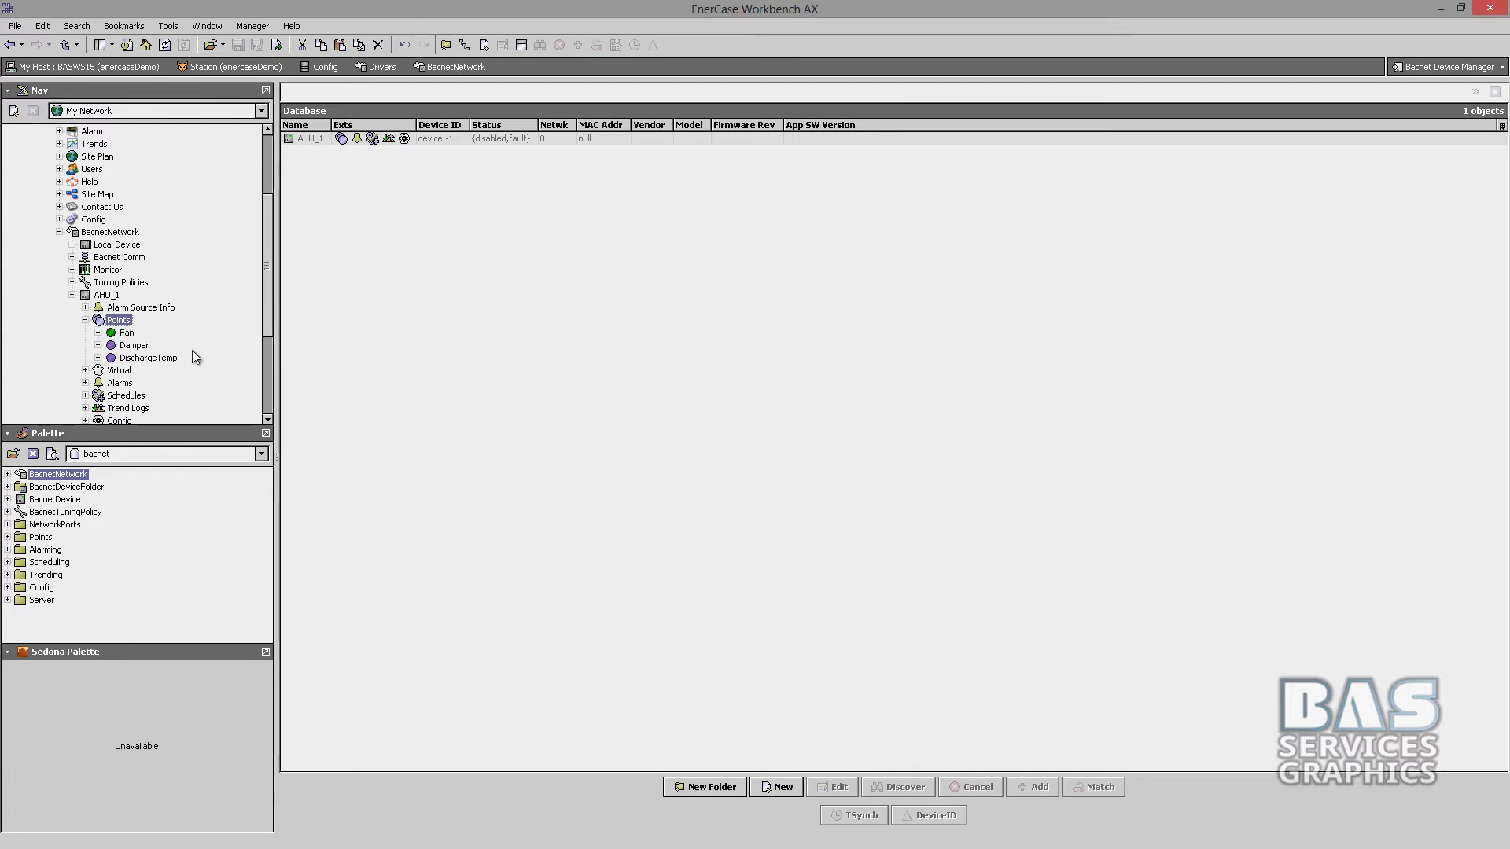
Add the BasLicenseService from the basTemplateMavi palette's License folder to the station's Services.
click(150, 454)
click(144, 513)
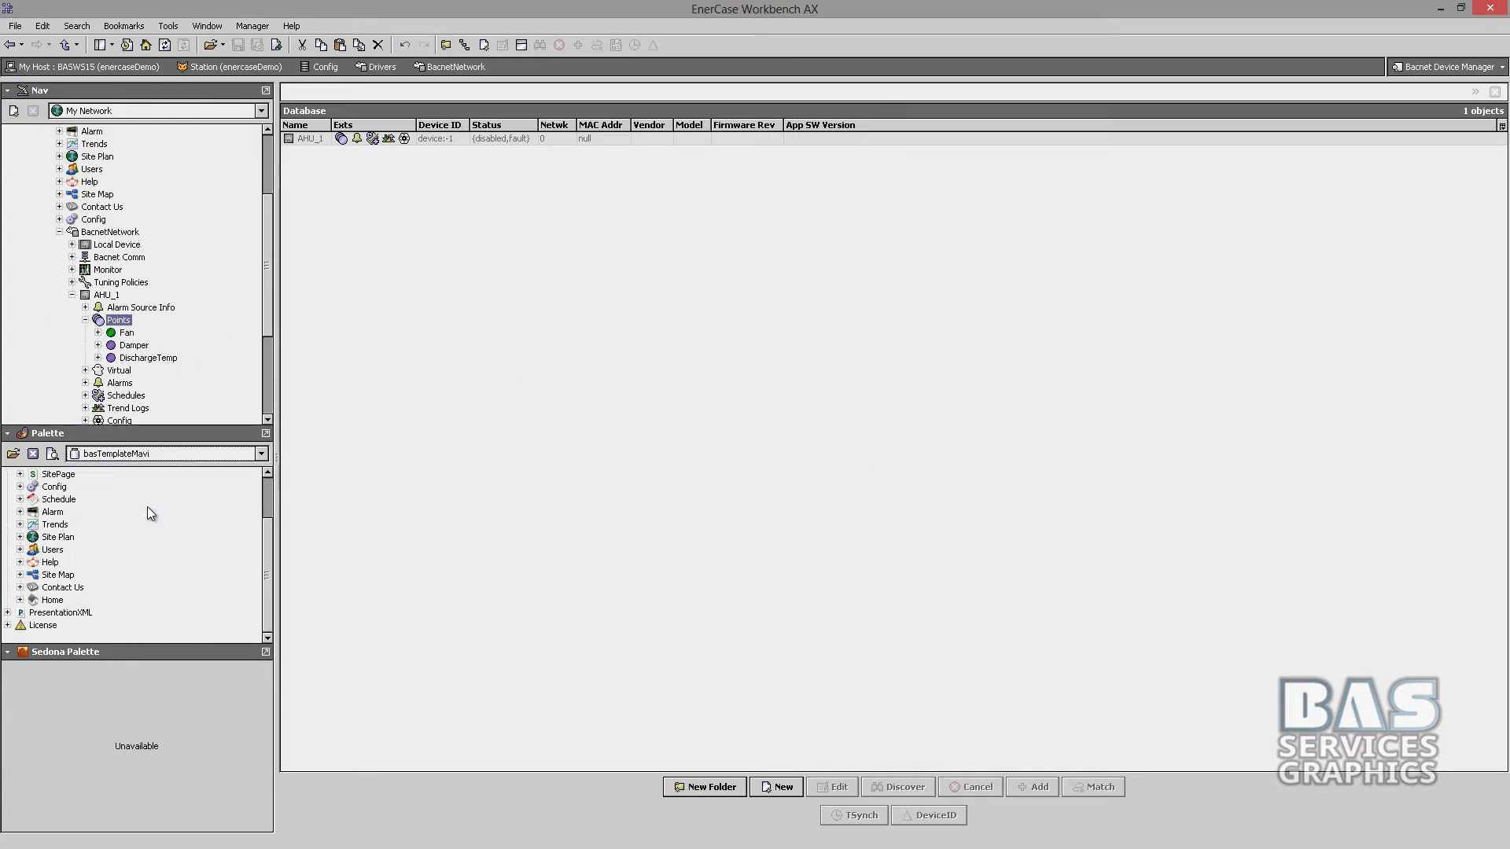
scroll(188, 263, up, 1)
click(8, 626)
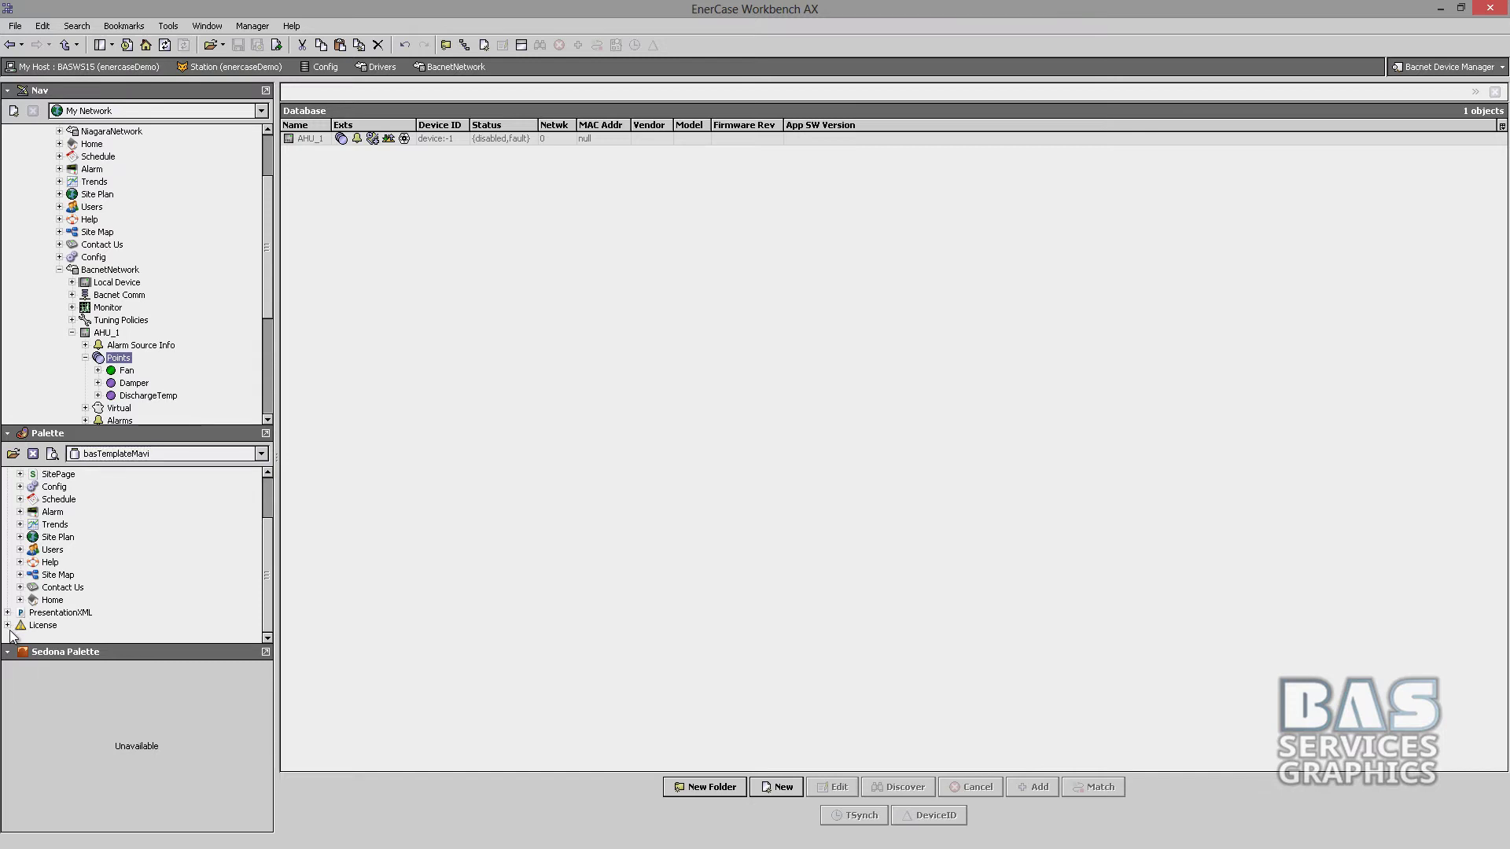
scroll(130, 600, up, 2)
scroll(173, 333, up, 3)
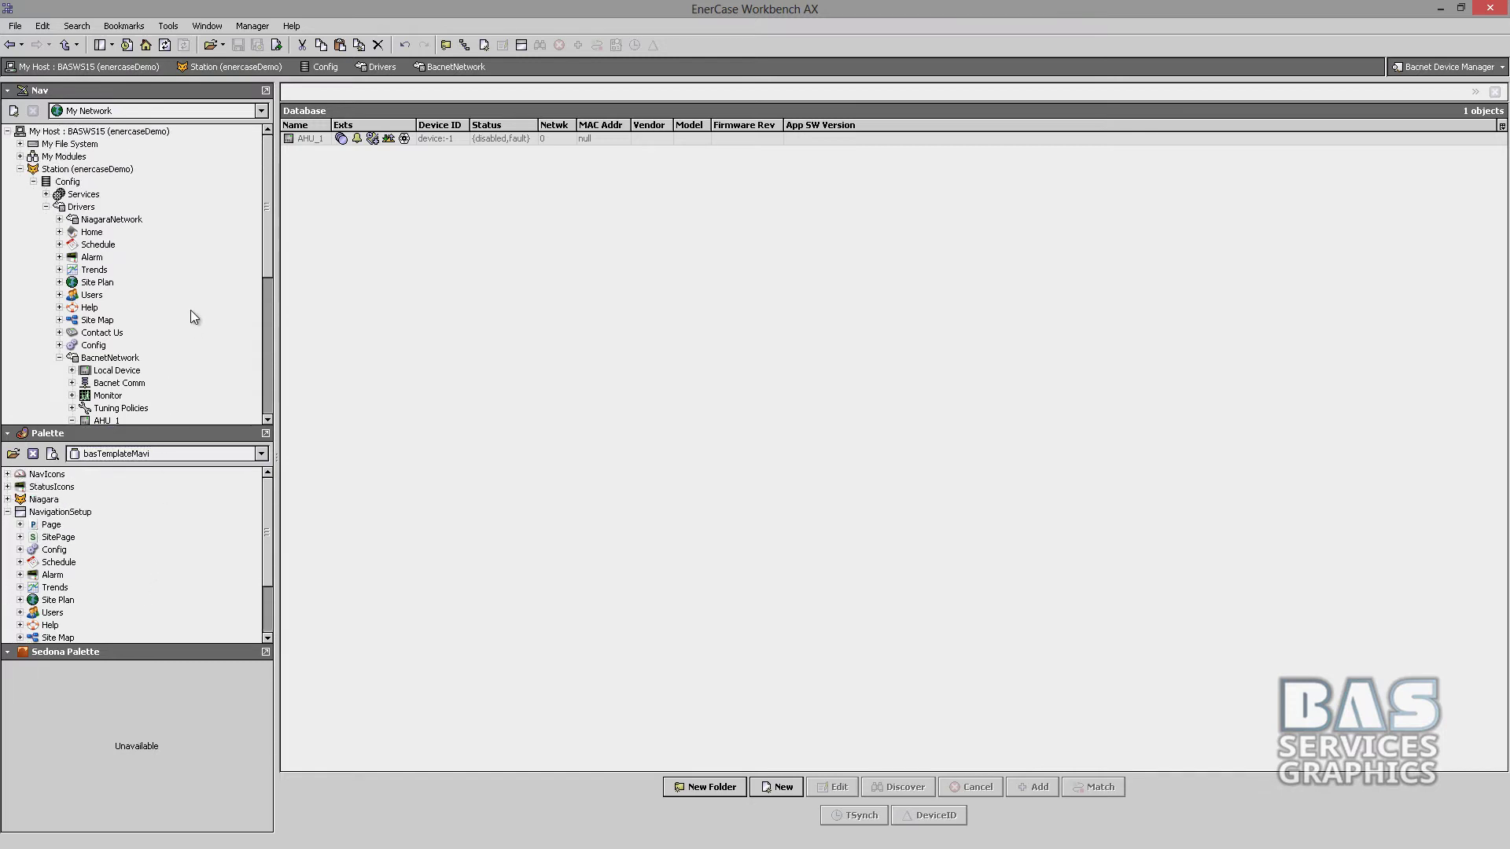
click(47, 194)
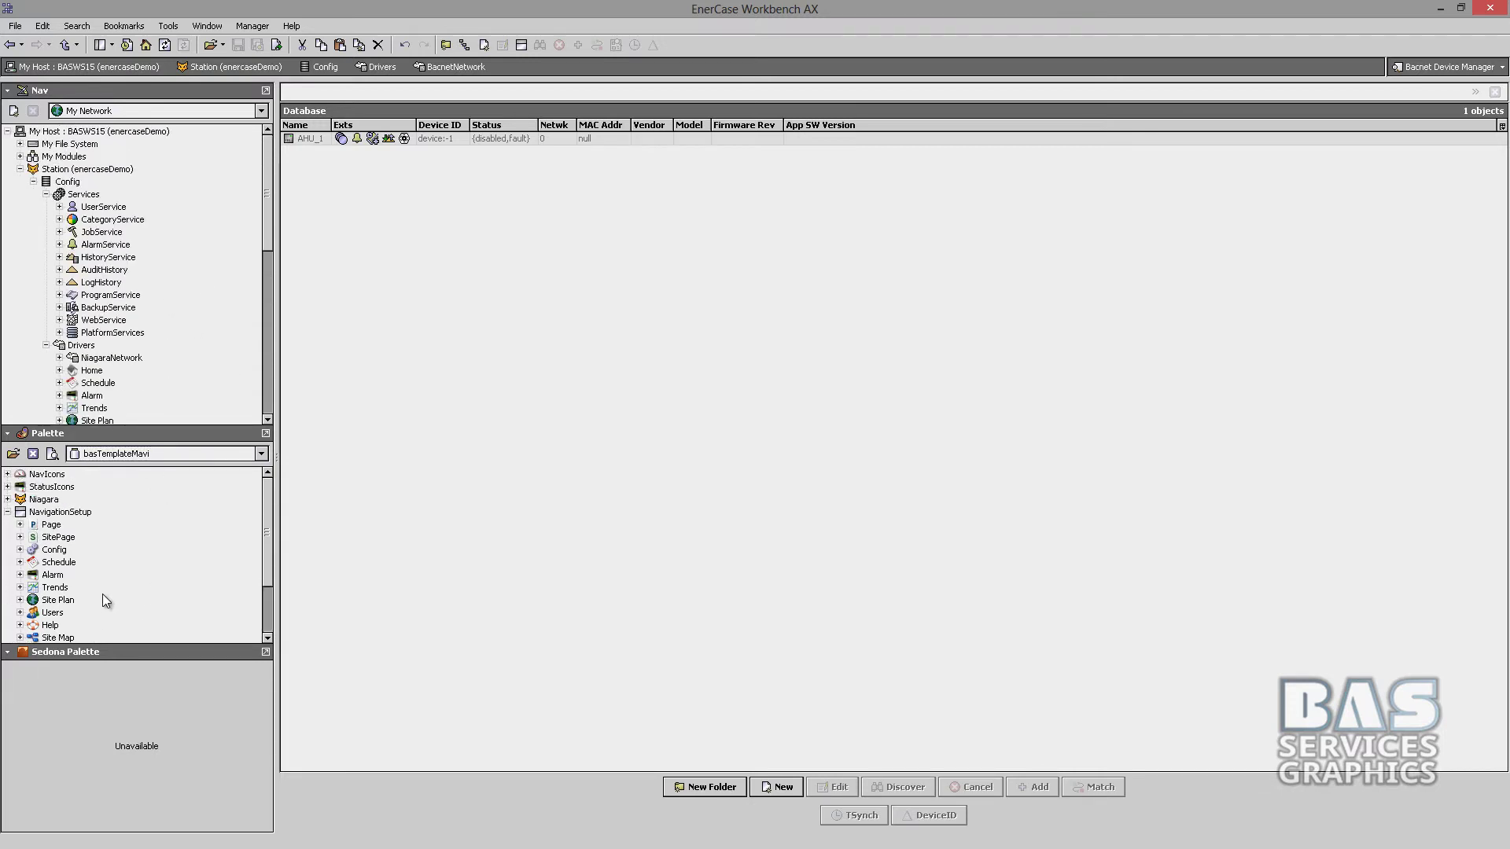
scroll(102, 600, down, 2)
drag(40, 627, 96, 193)
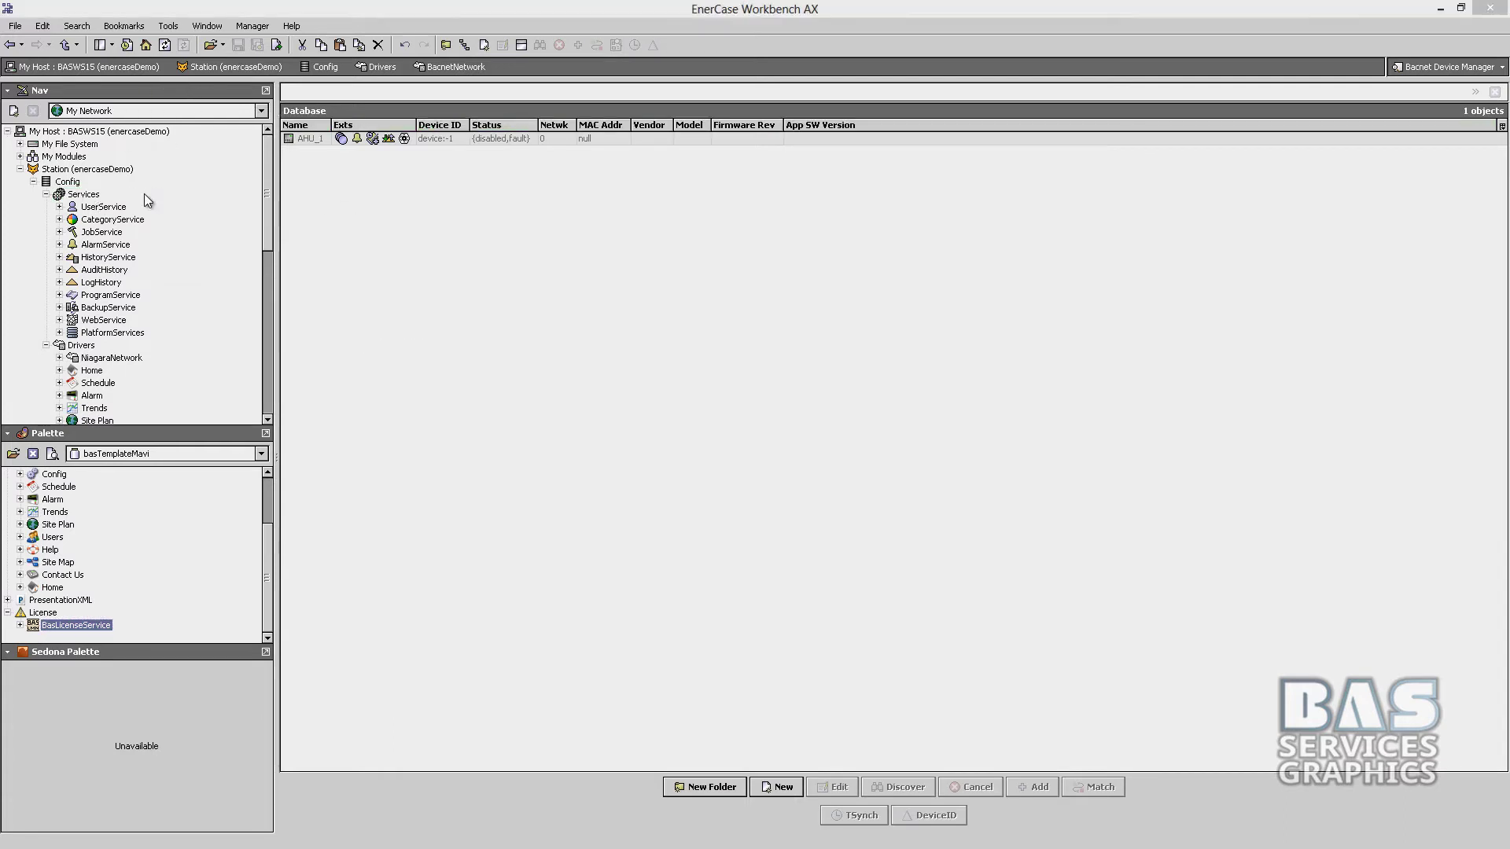
key(Return)
Open the BasLicenseService's property sheet and request its licenses from the default licensing address.
double_click(139, 345)
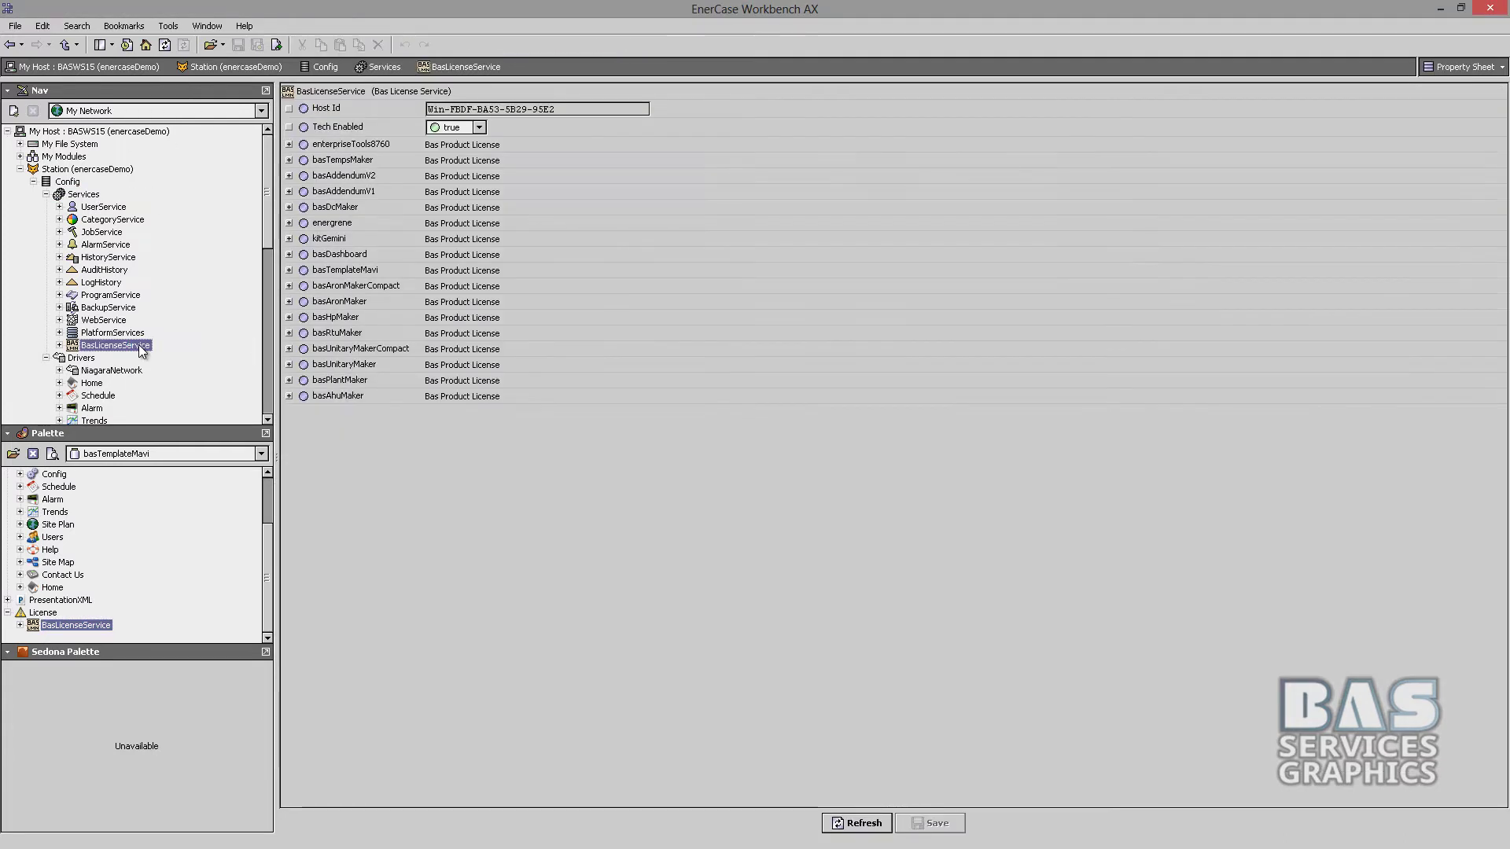
right_click(138, 345)
mouse_move(208, 363)
click(323, 390)
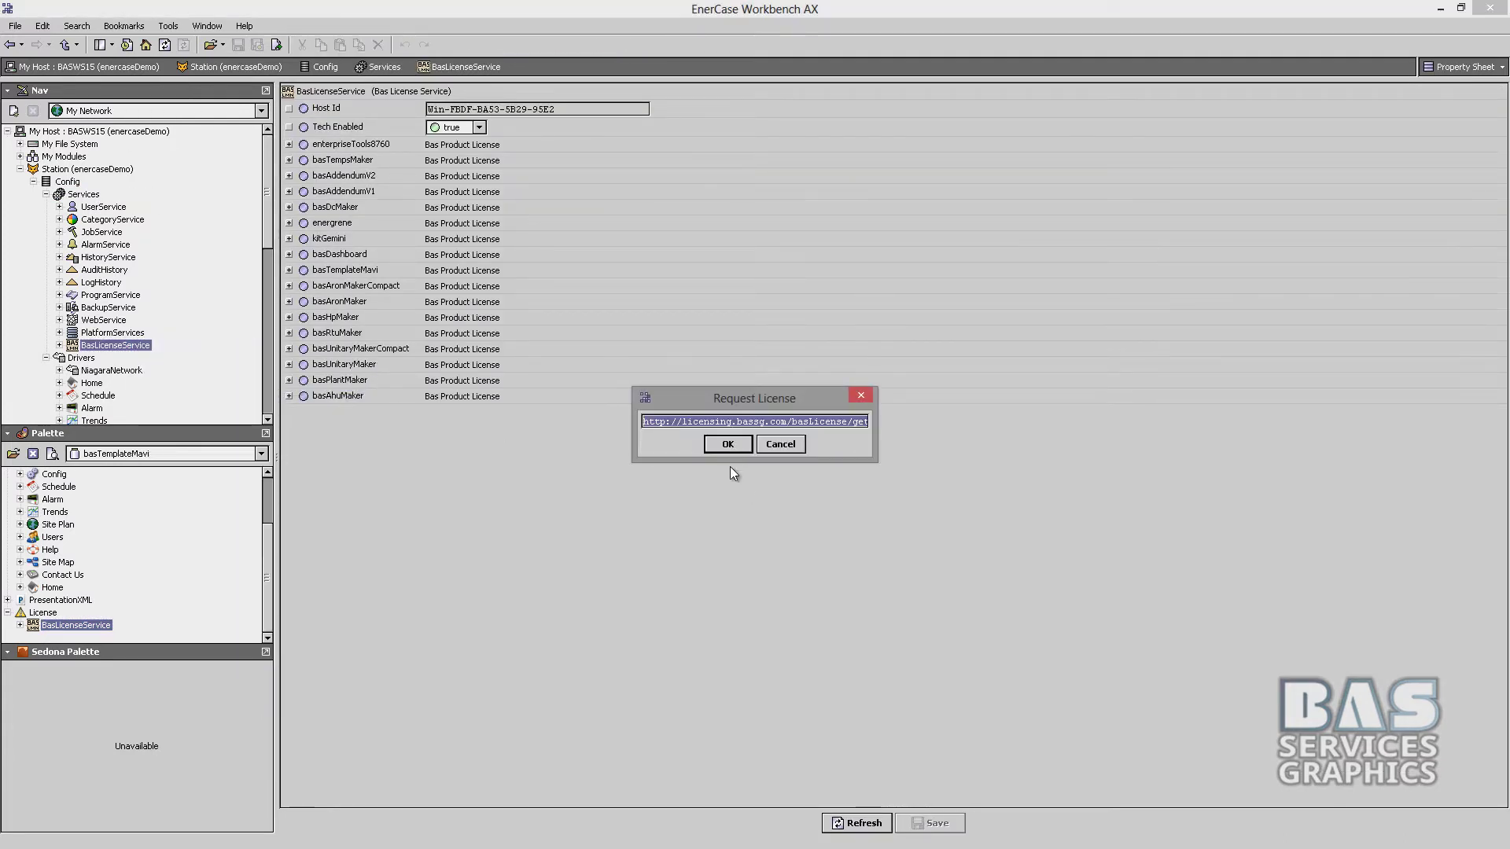
scroll(236, 389, down, 3)
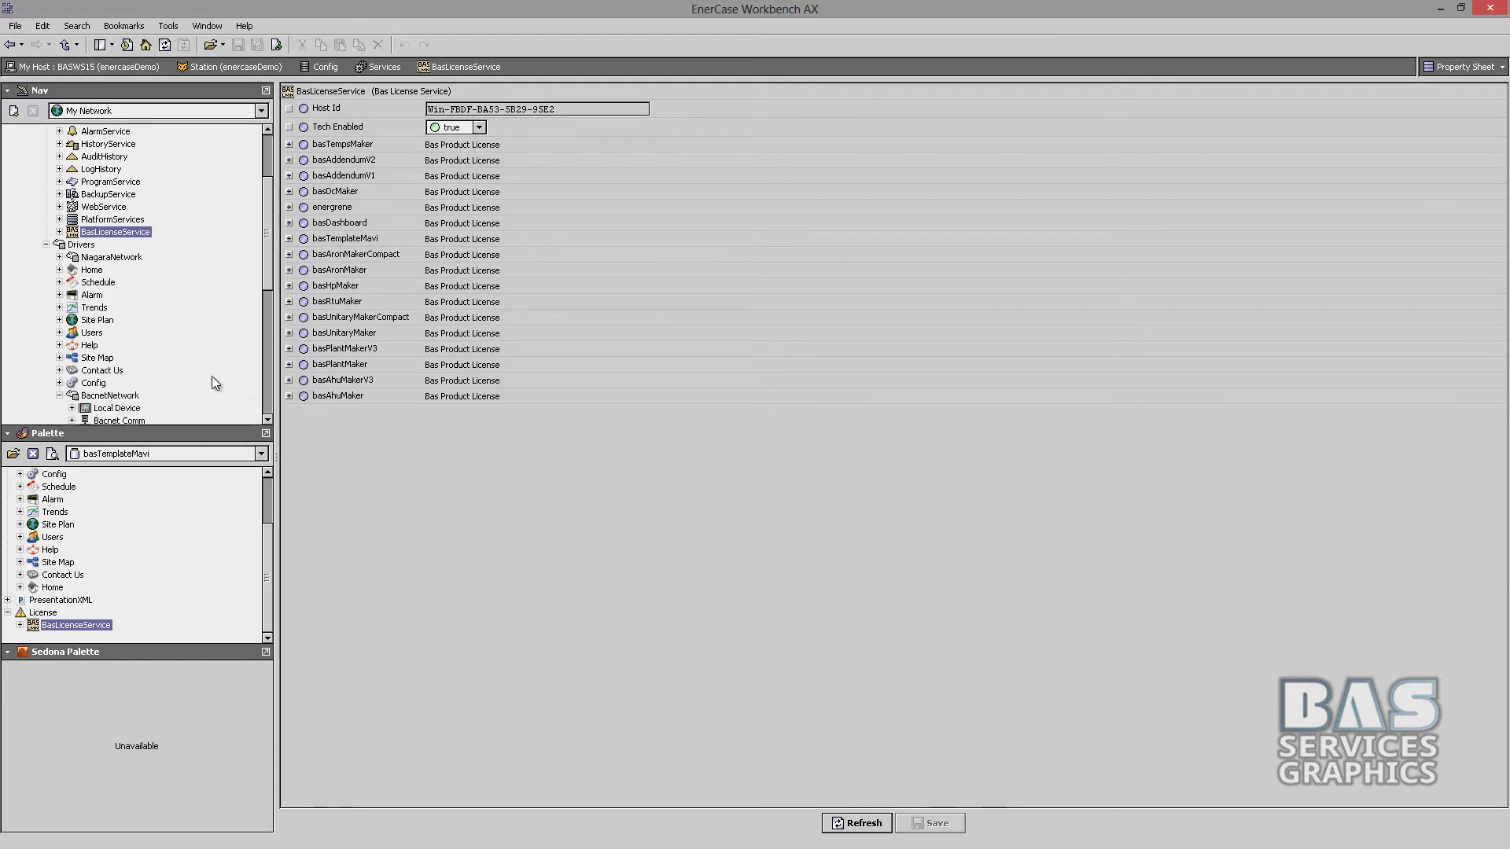
scroll(206, 378, down, 6)
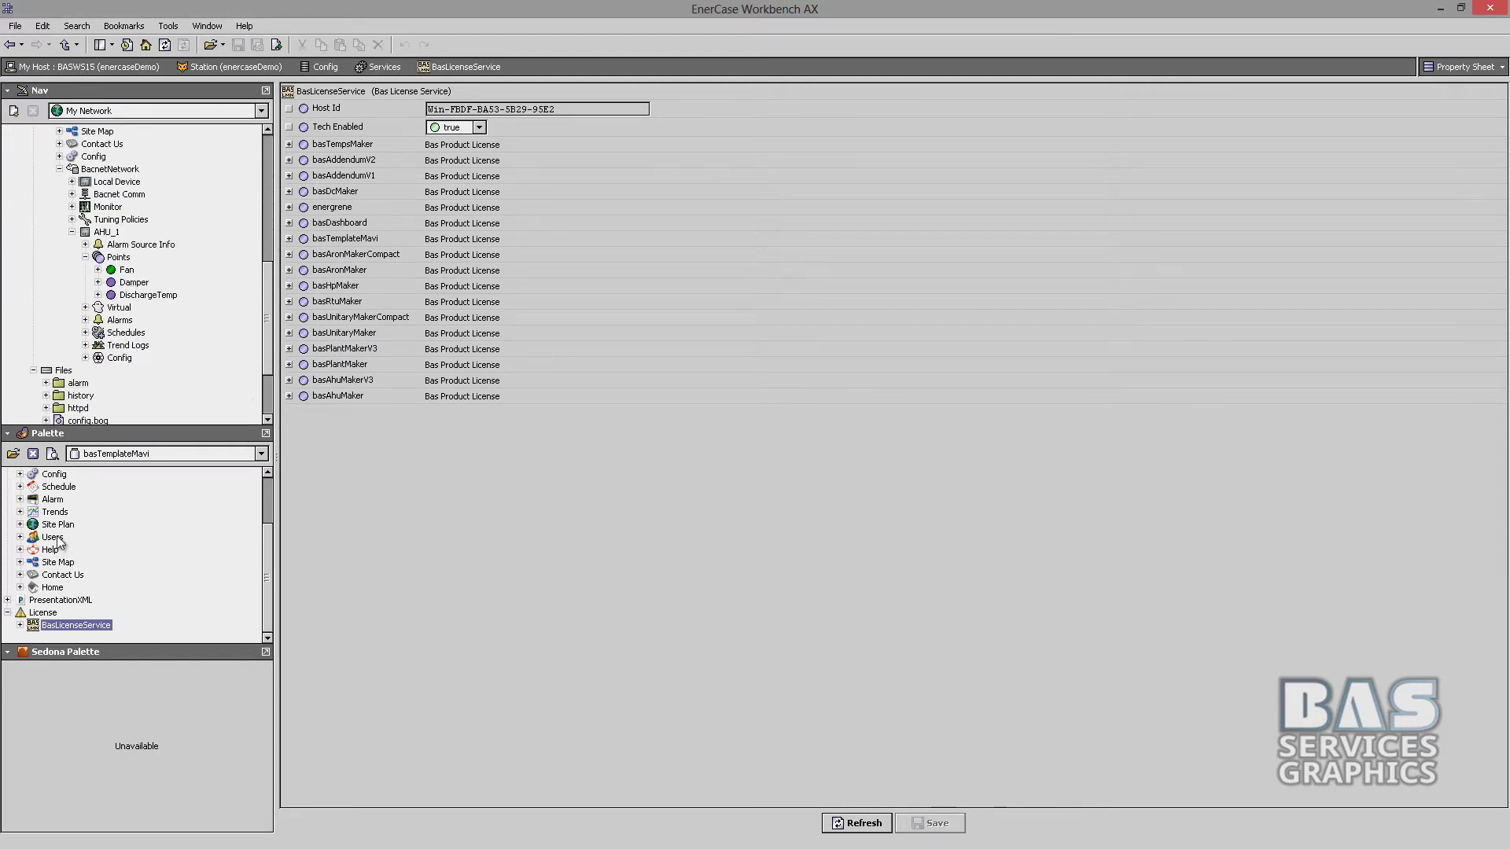
scroll(58, 542, up, 2)
drag(51, 525, 111, 236)
click(725, 453)
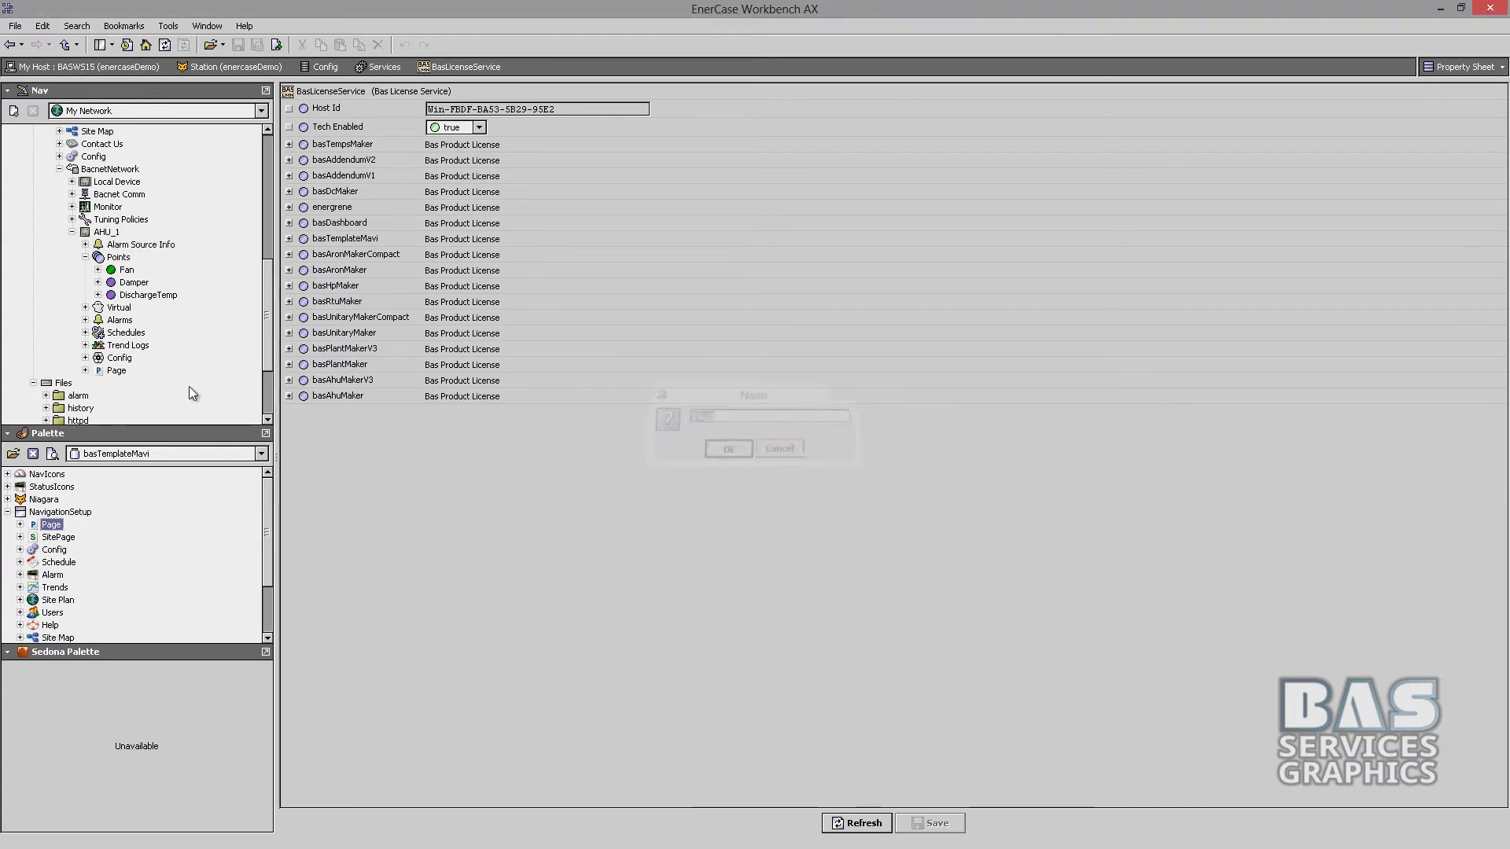
right_click(119, 374)
click(181, 502)
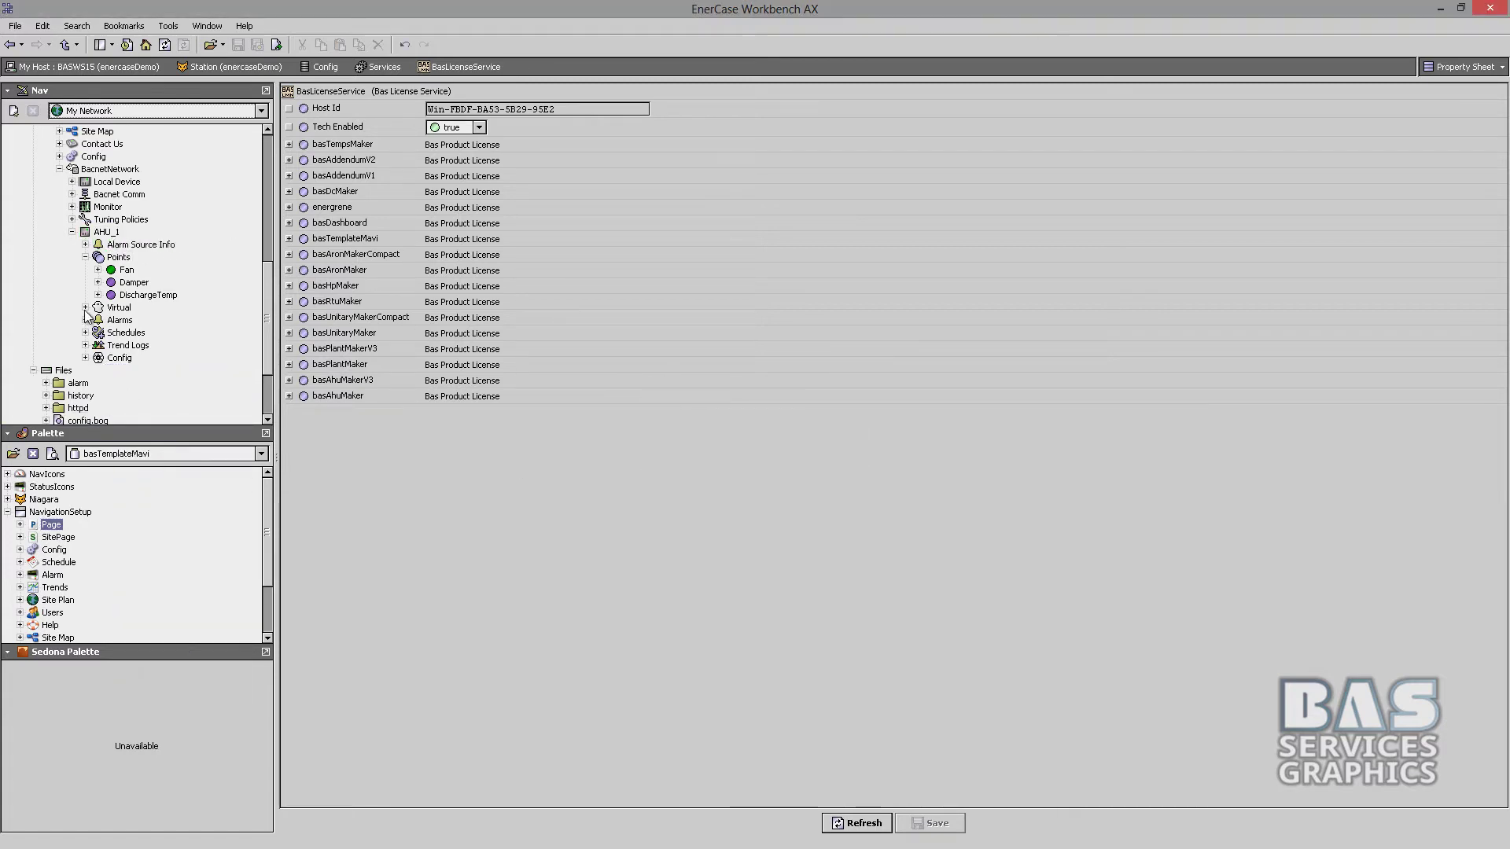
Copy the AHU_1 device and use Paste Special to place multiple copies of it in BacnetNetwork.
right_click(98, 233)
click(148, 310)
right_click(116, 168)
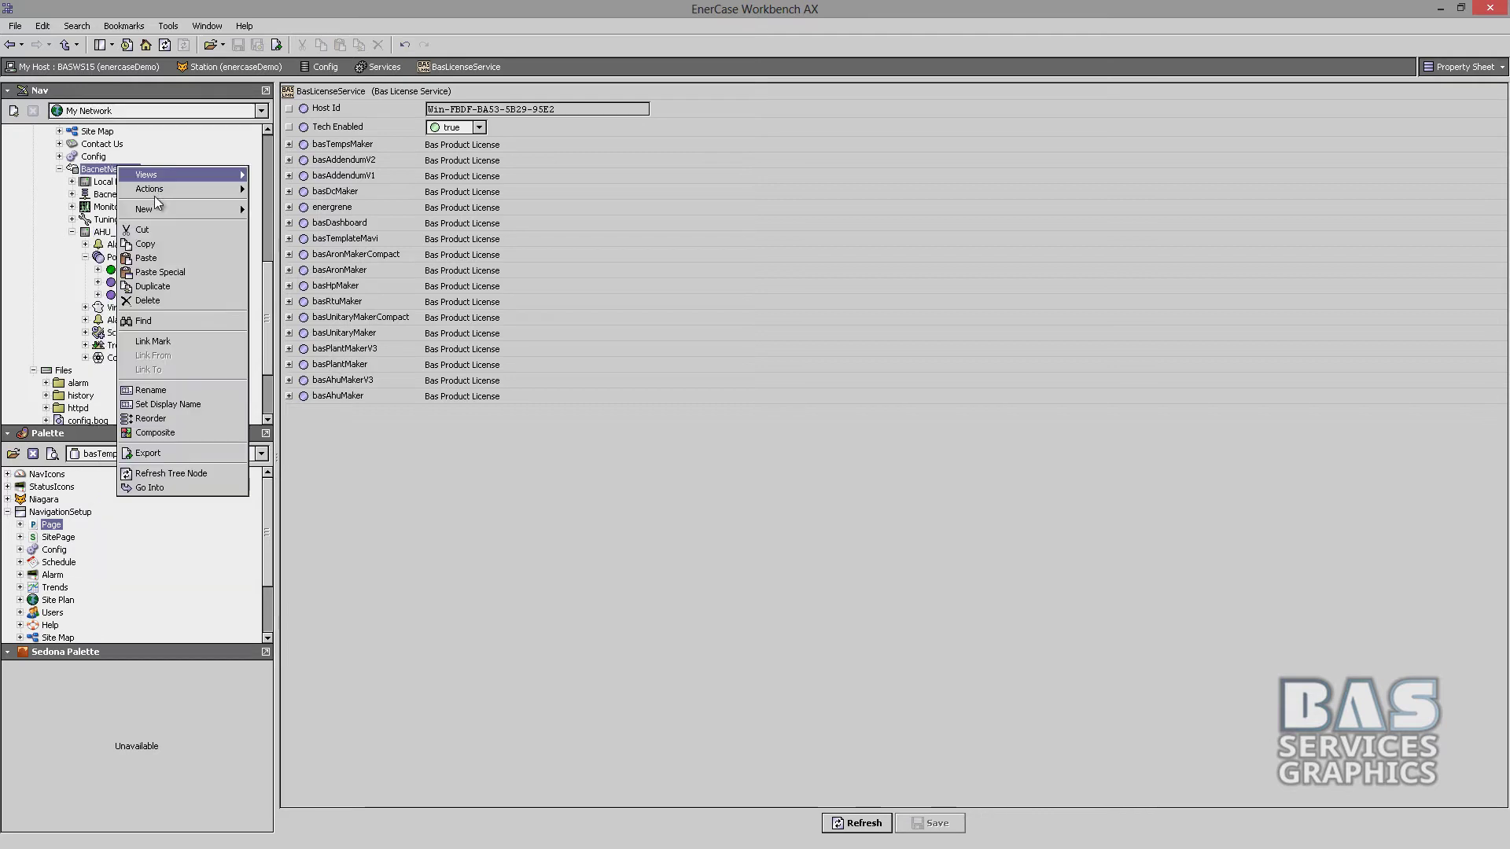
click(172, 270)
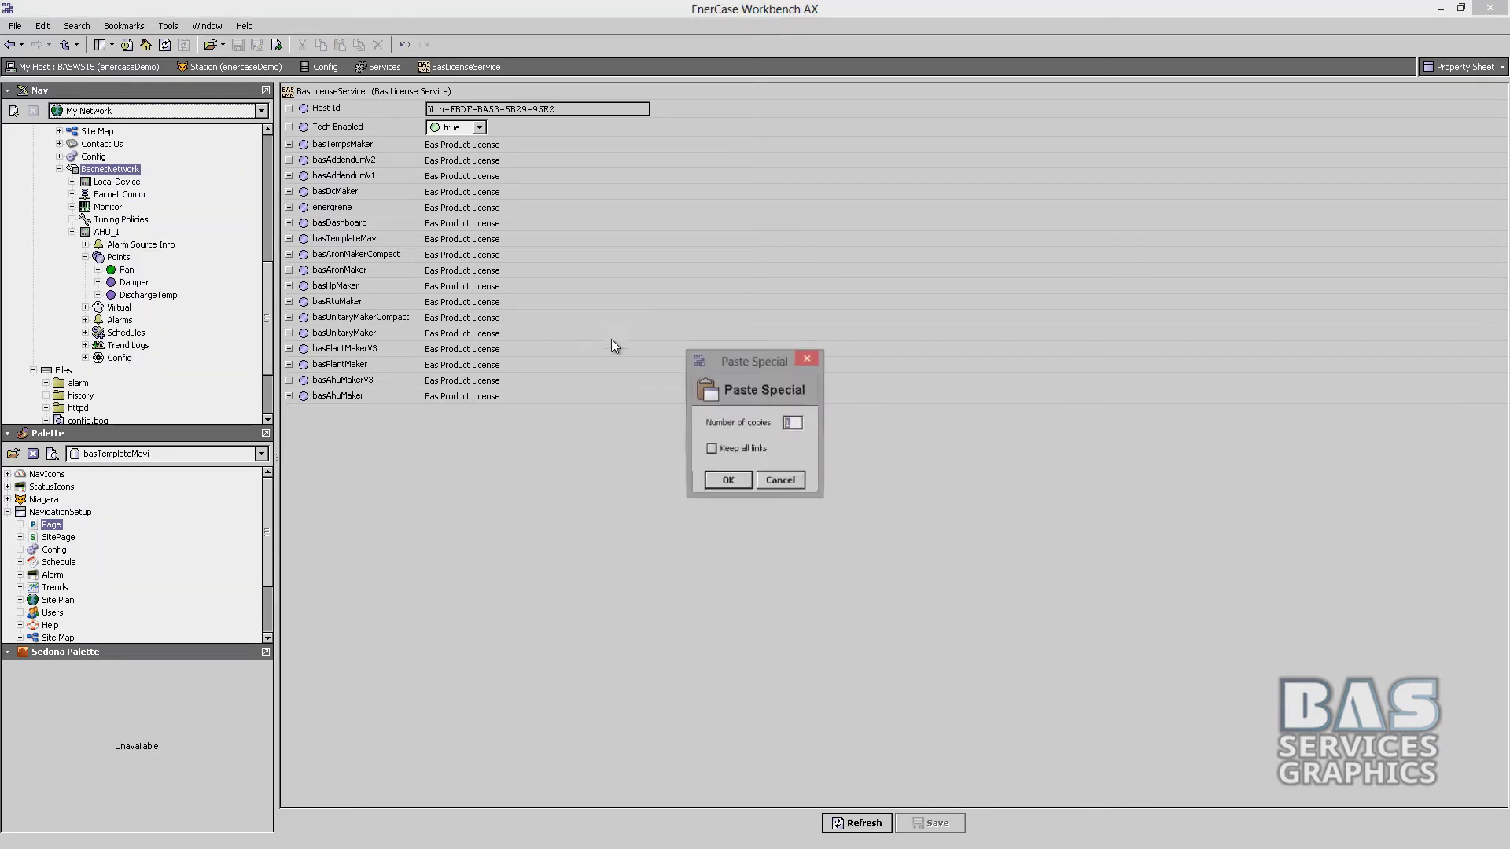
key(Return)
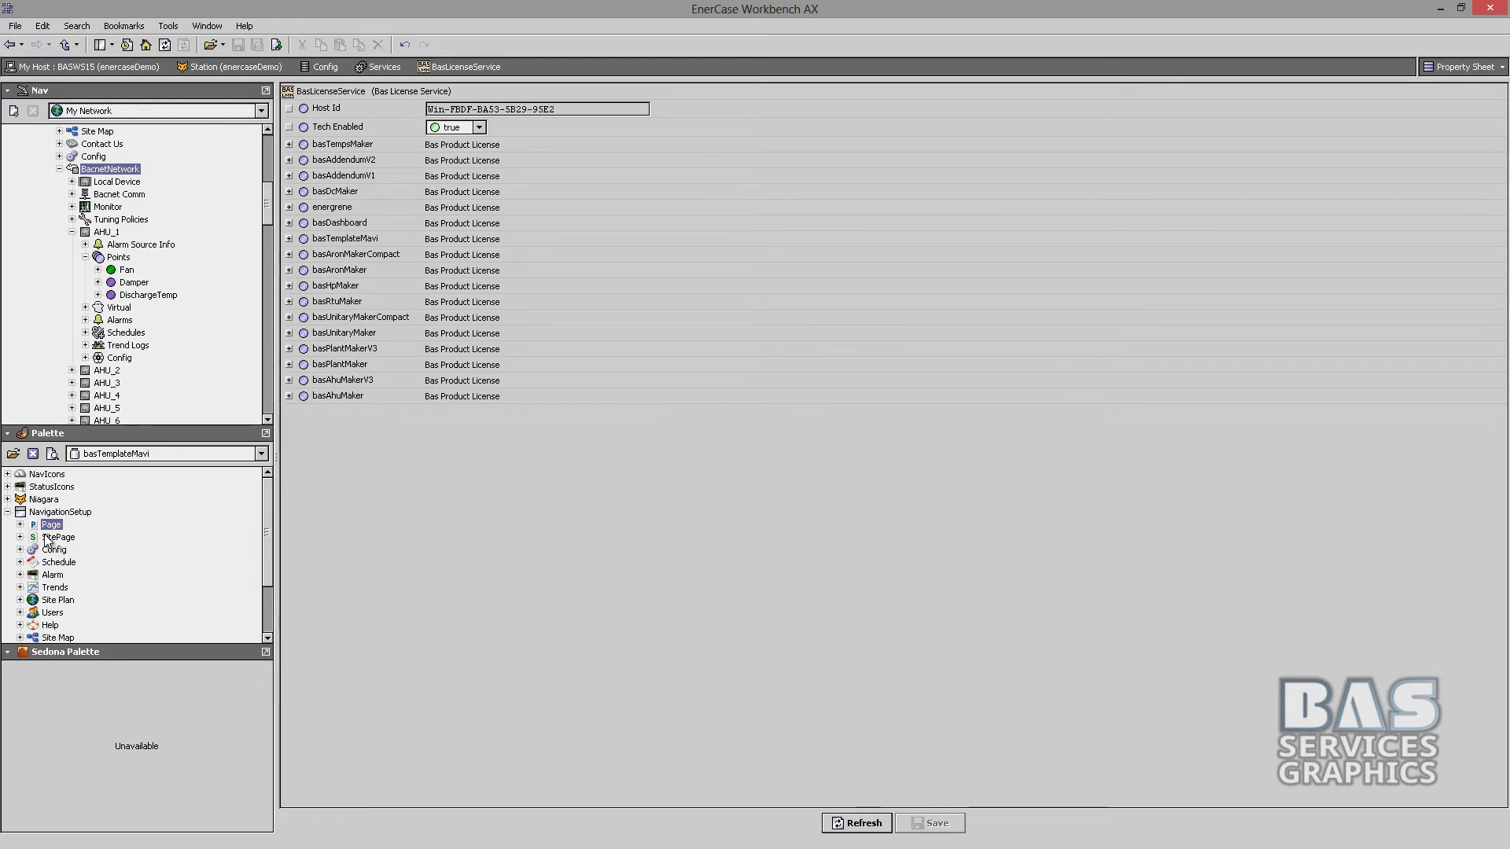
Add a template Page to AHU_1 and generate its Px view as AHU_Typical_100 with Workbench, Iphone, Ipad and Android enabled.
drag(50, 525, 108, 238)
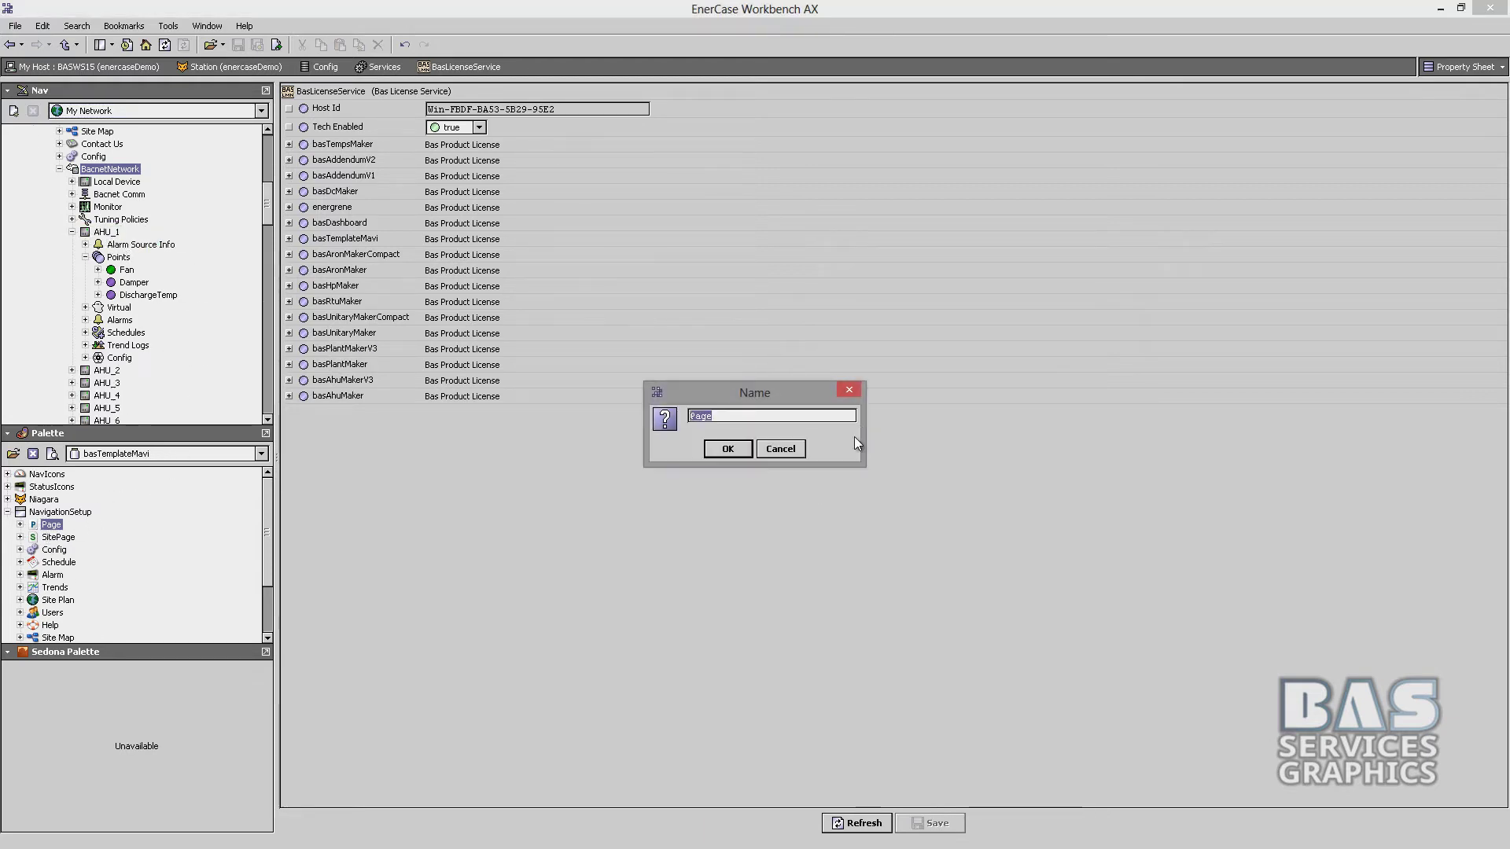
click(736, 449)
right_click(122, 378)
mouse_move(157, 398)
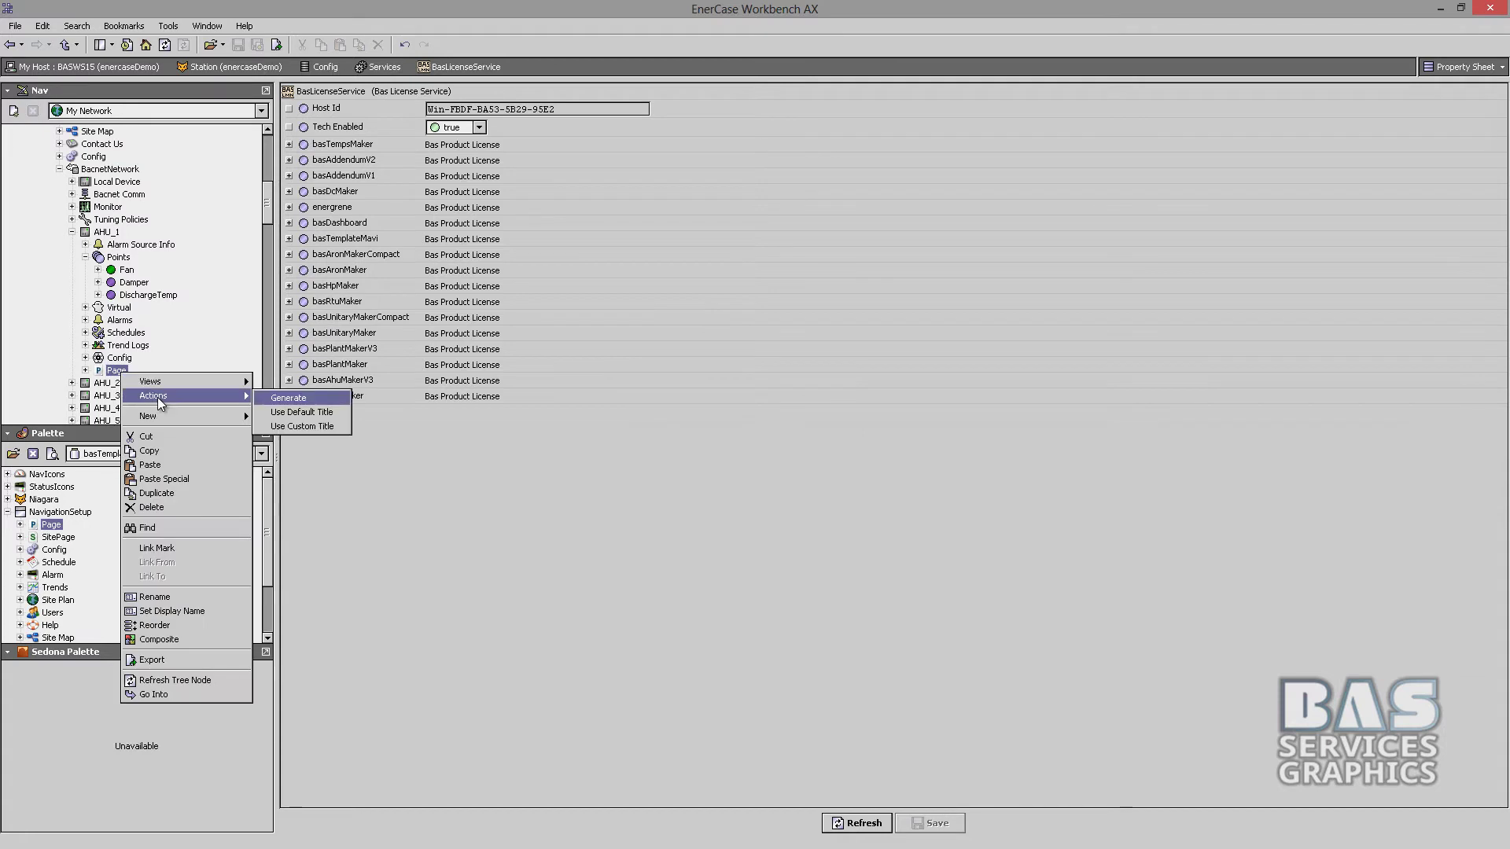
click(244, 412)
text(AHU_Typical_100)
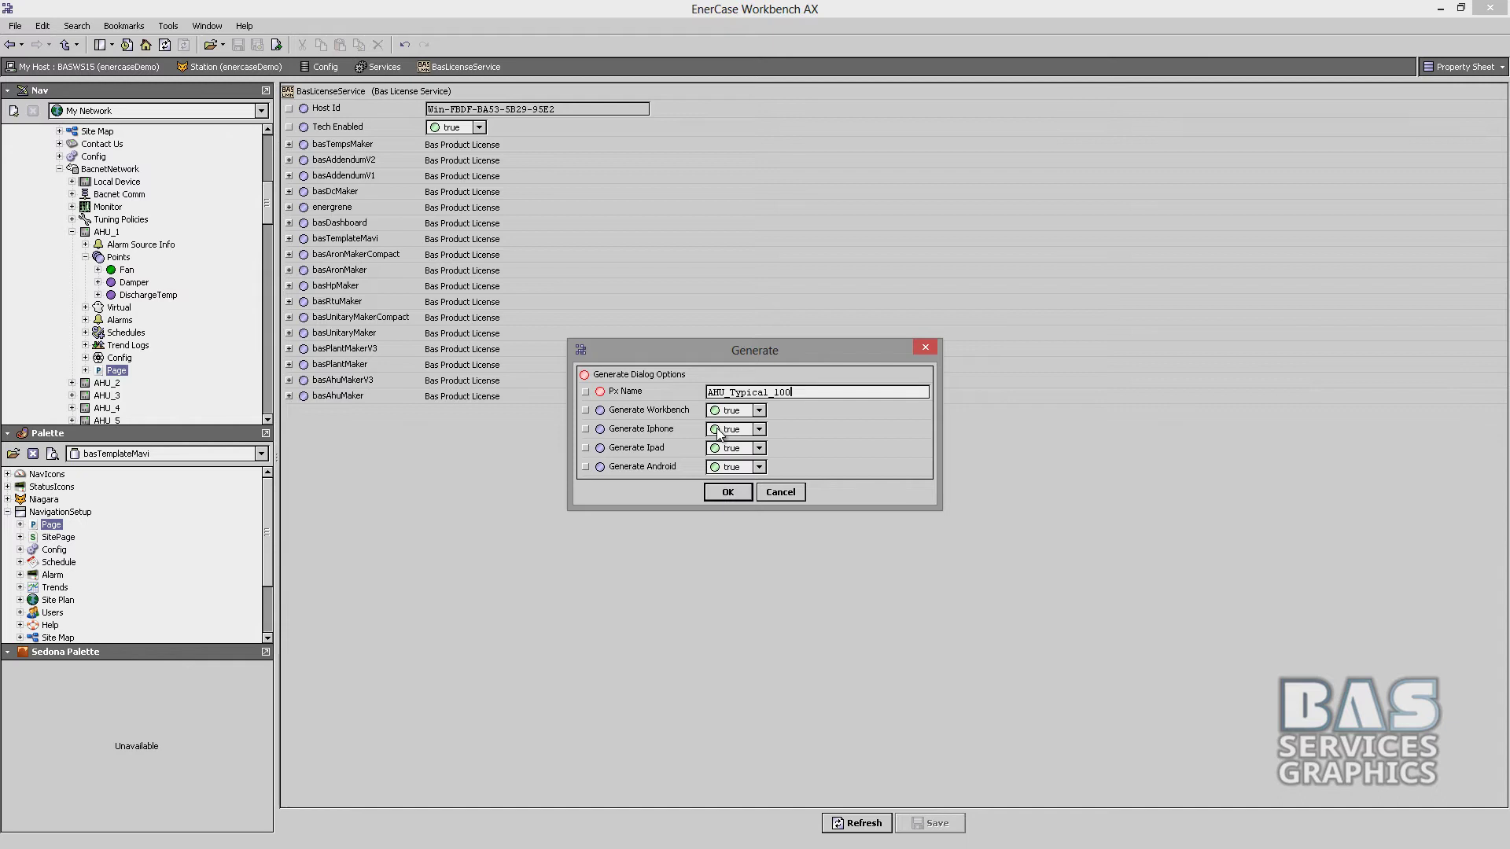
key(Return)
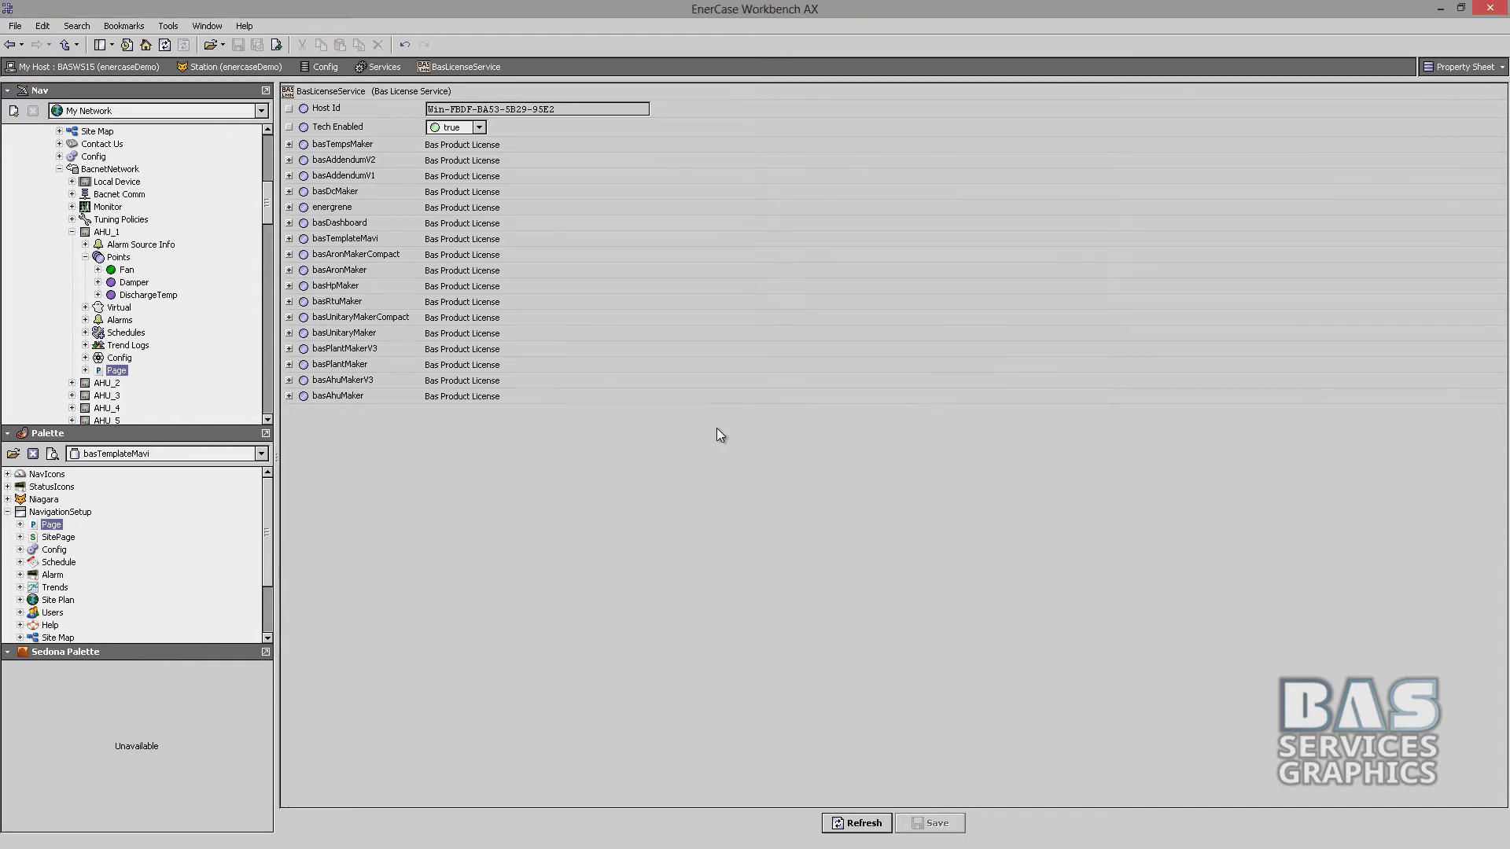
double_click(116, 371)
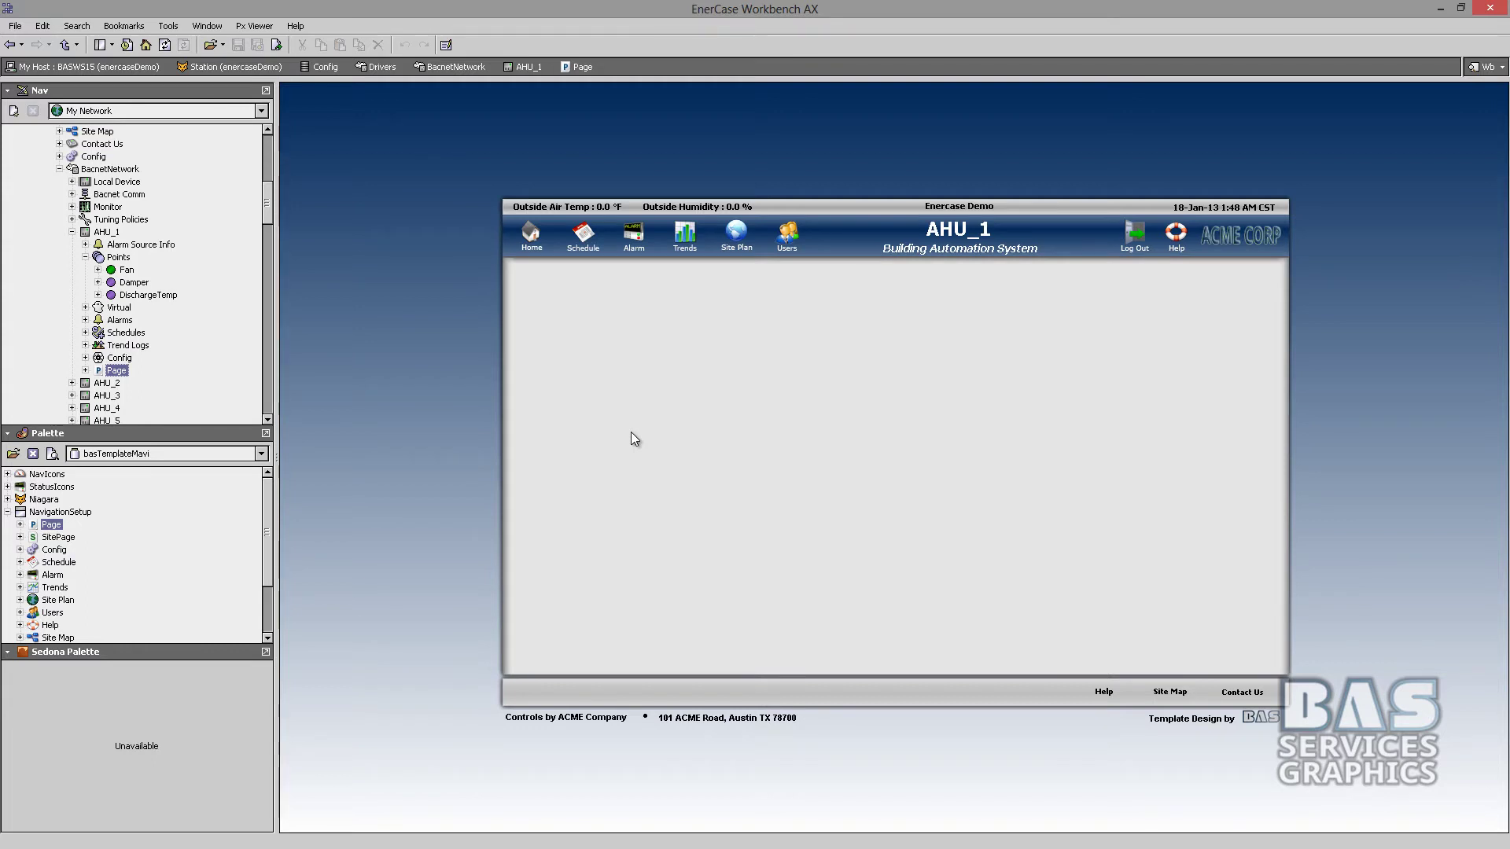
Copy all components from the palette's TitleNameSetup wire sheet and paste them into AHU_1's Page.
click(8, 500)
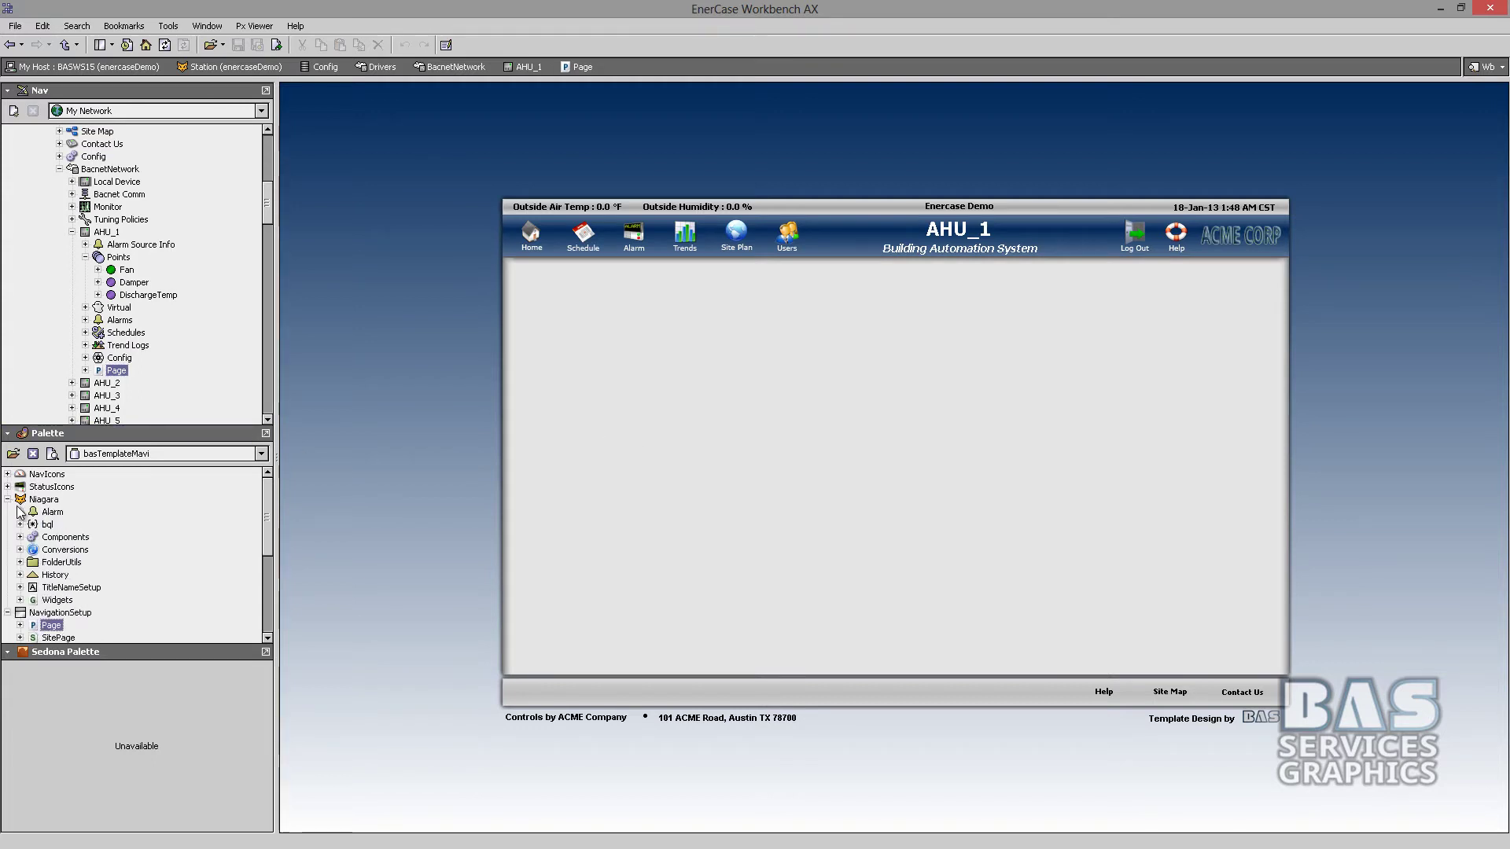
double_click(58, 586)
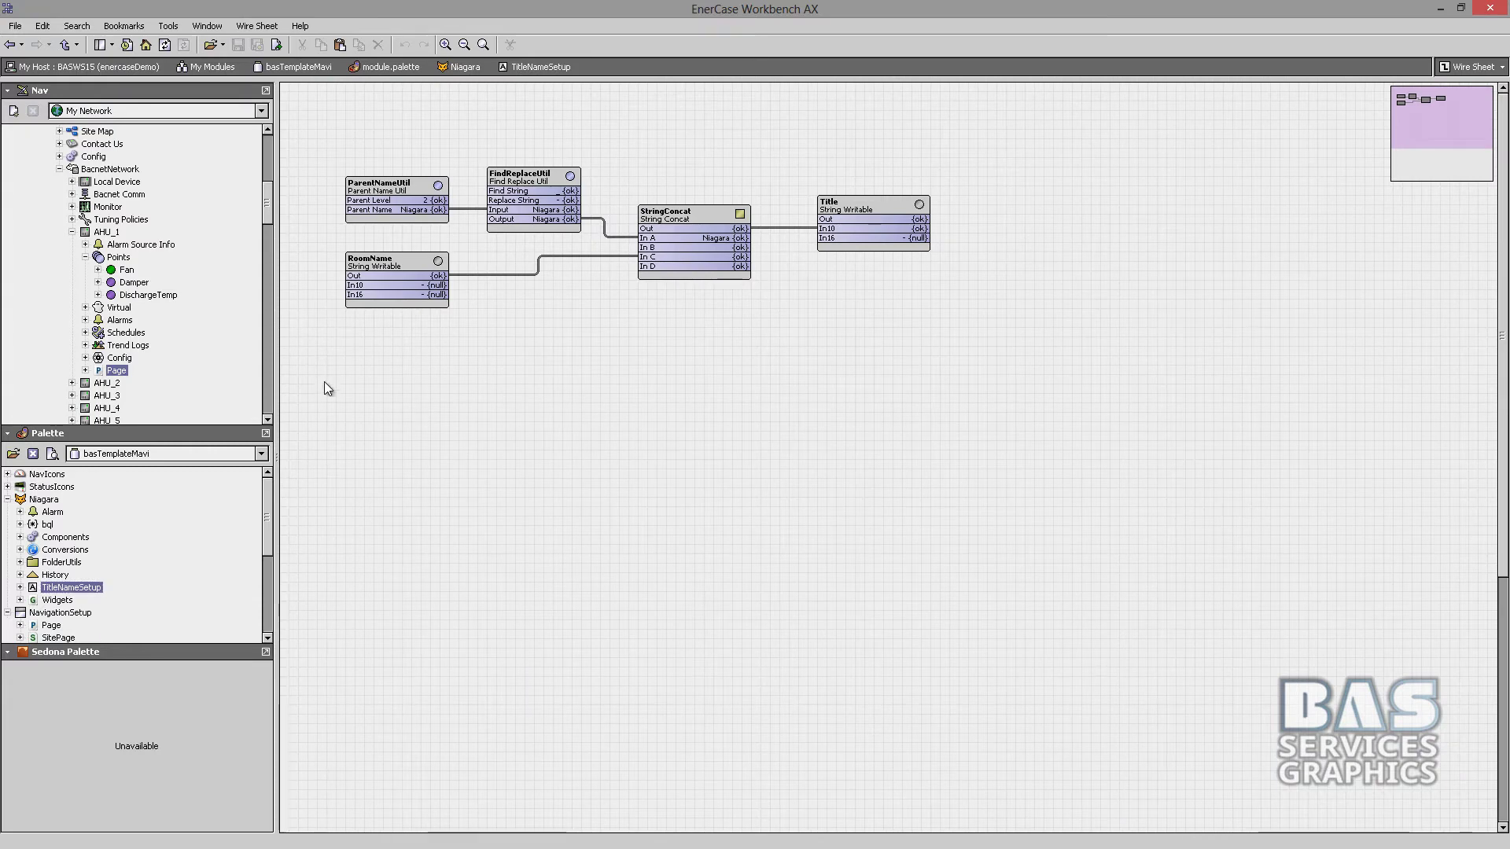
drag(324, 381, 1057, 146)
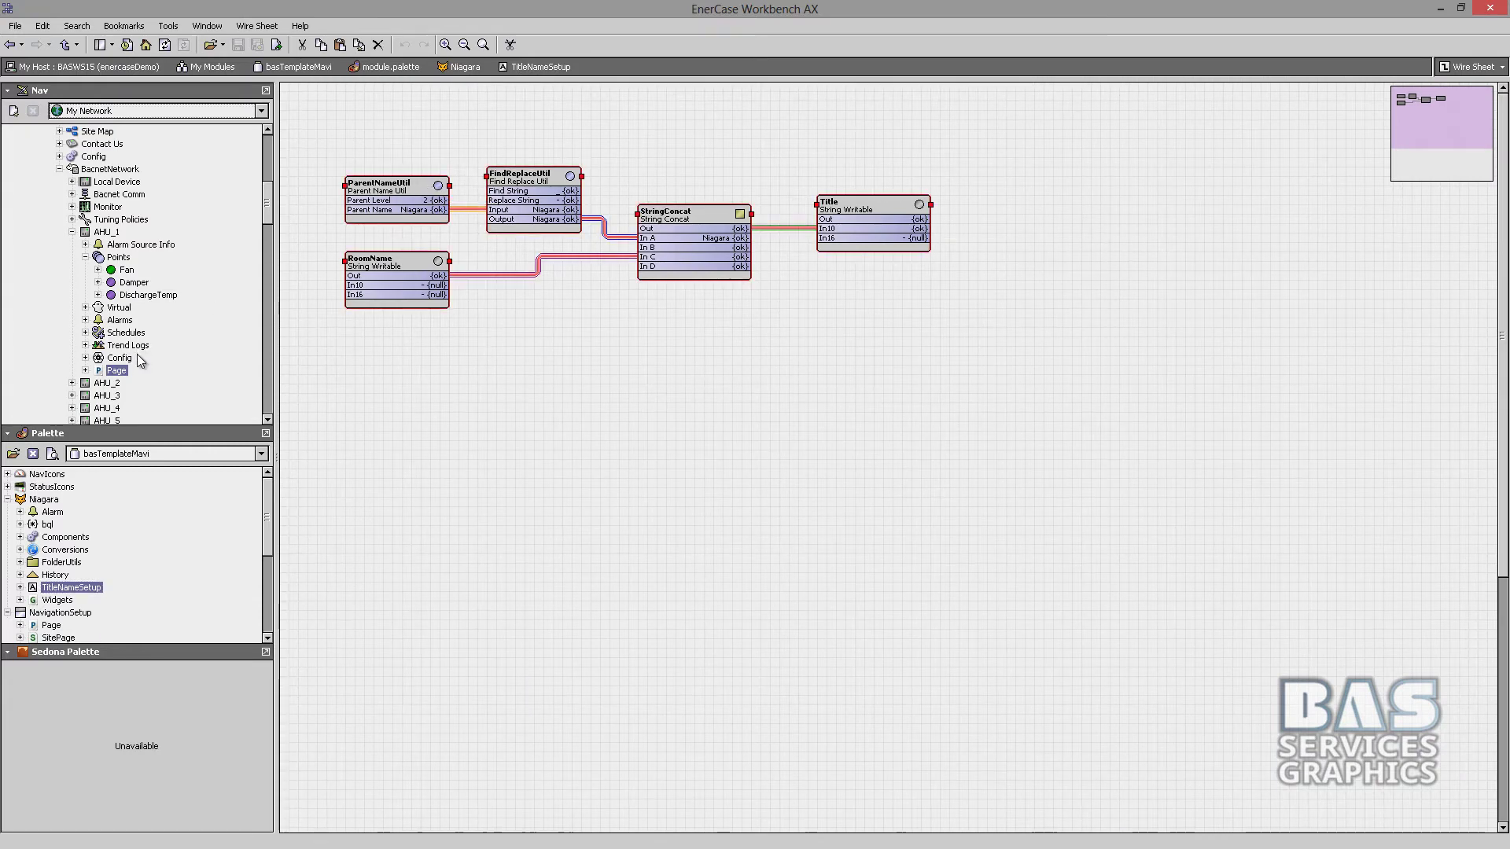
right_click(126, 371)
click(156, 459)
right_click(120, 371)
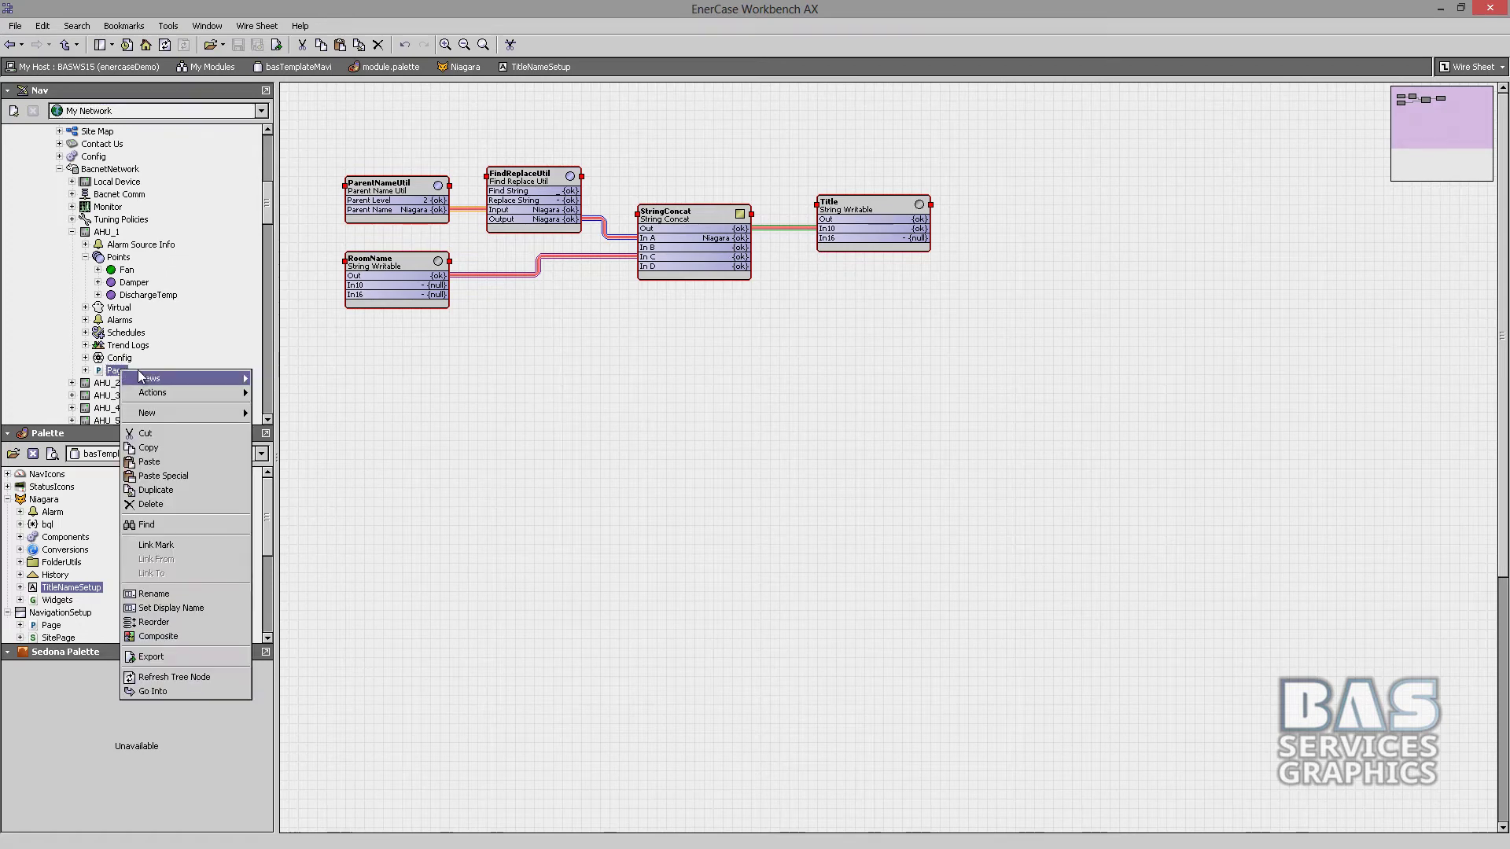
key(Escape)
Open AHU_1's Page, switch it to the custom title and refresh the view.
double_click(117, 371)
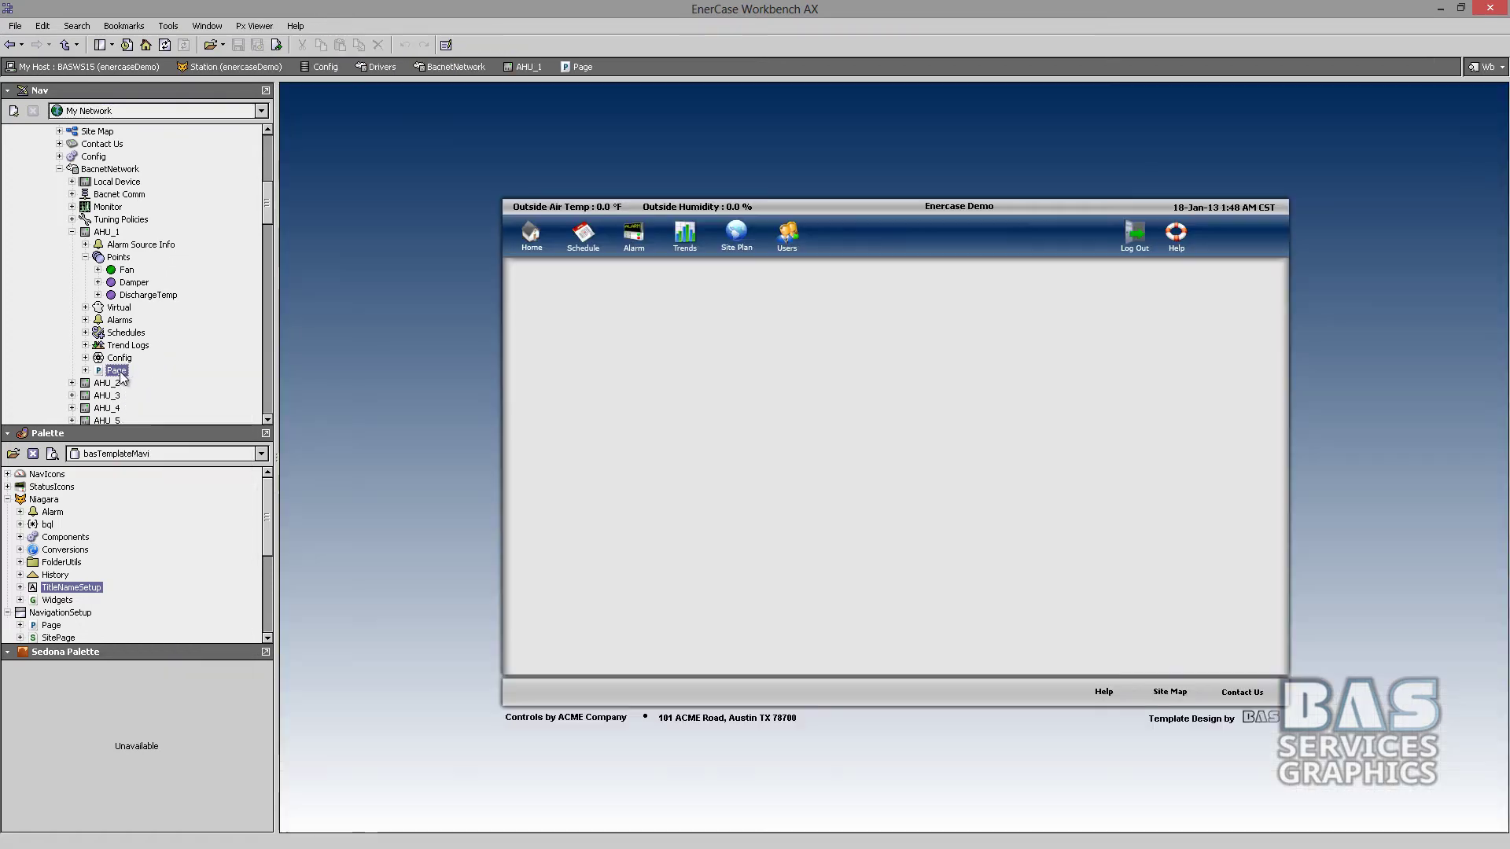
right_click(120, 374)
mouse_move(181, 395)
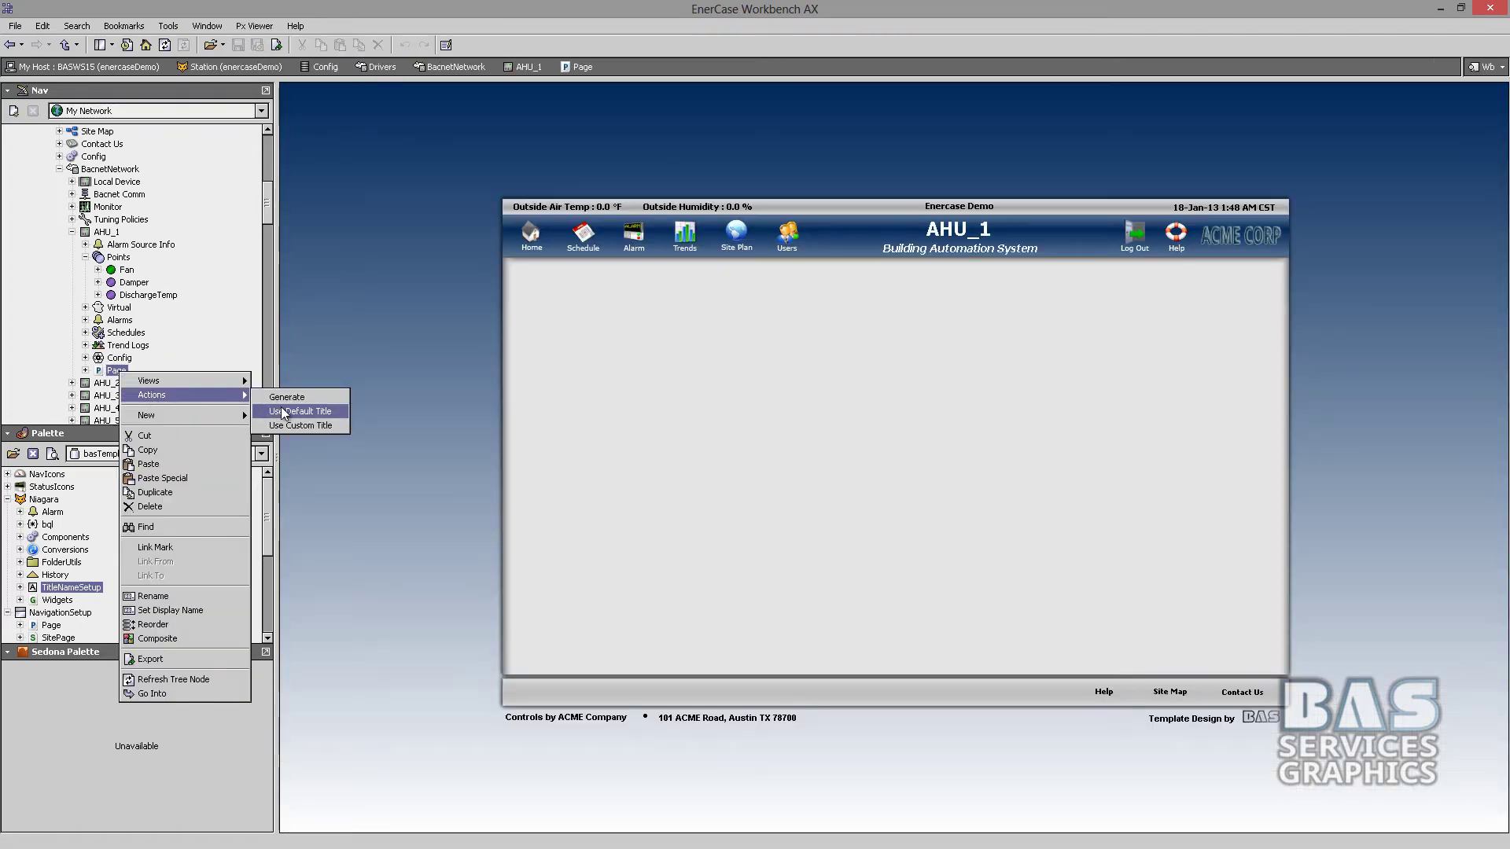
click(284, 413)
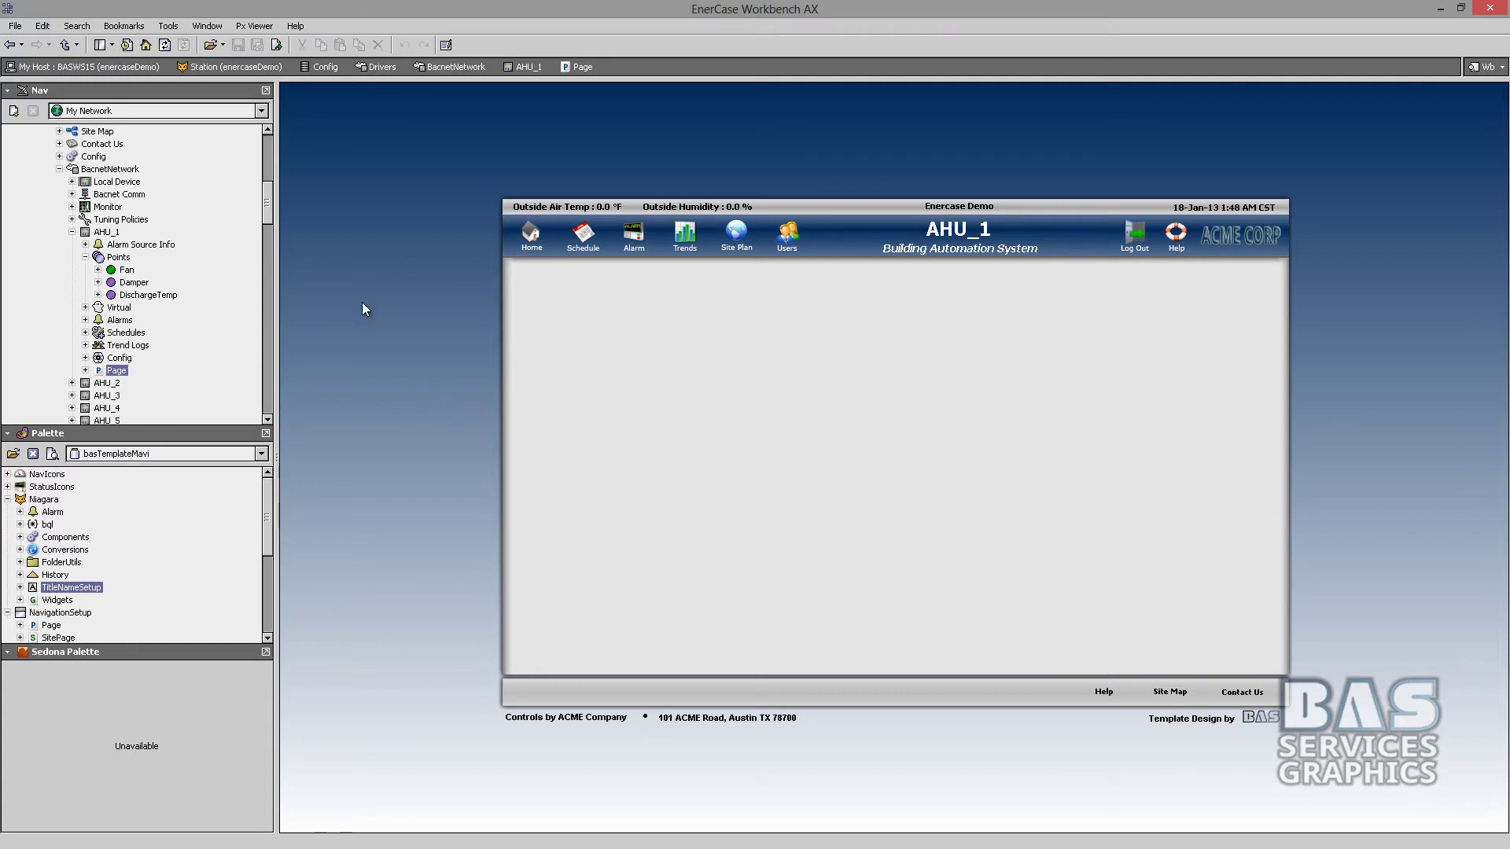
click(165, 45)
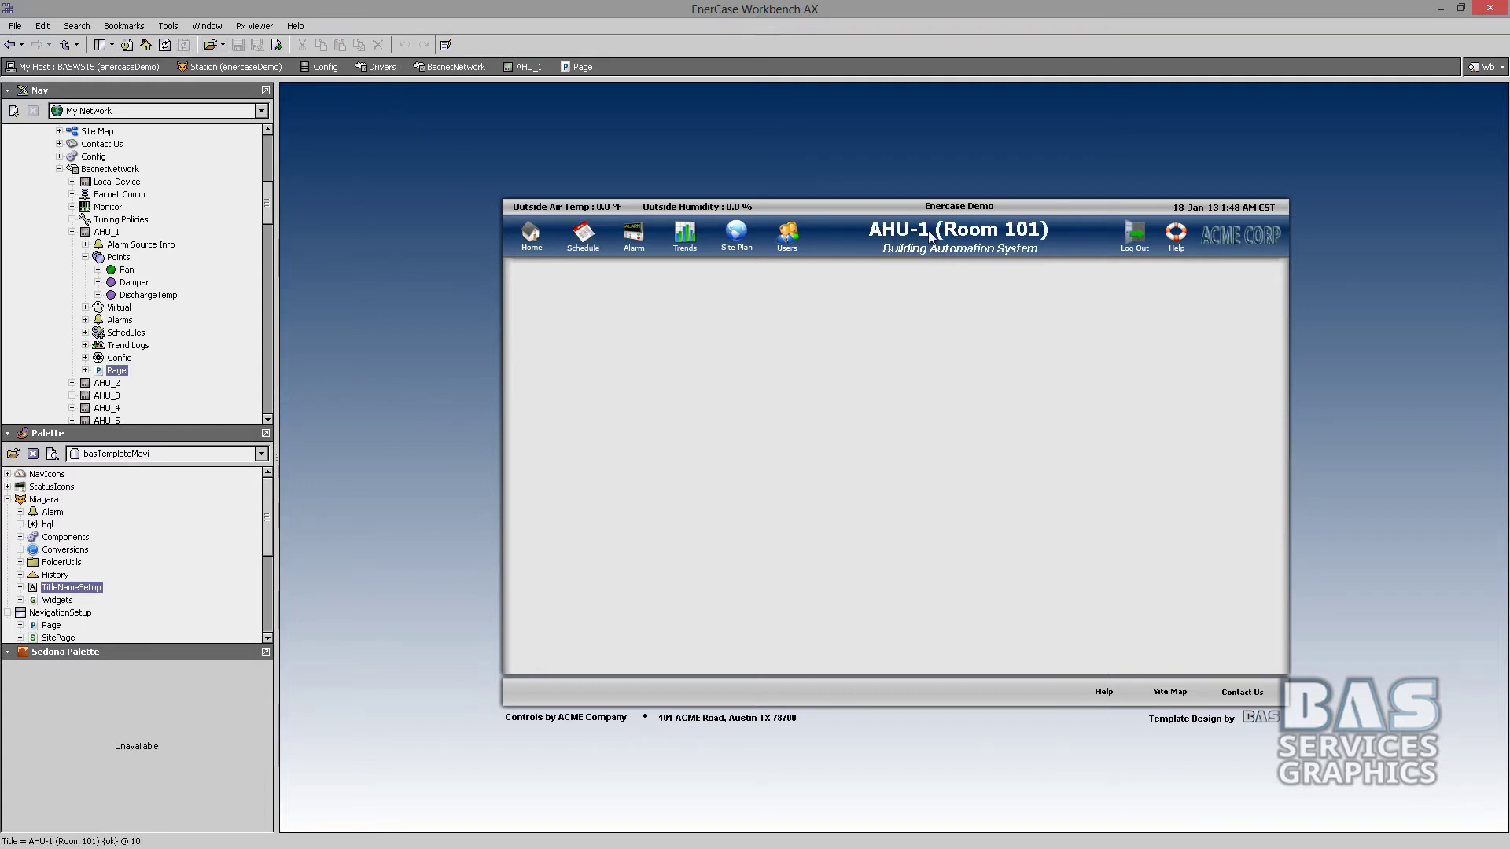
Set the room name in the AHU-1 page title to (Mech 101).
click(1023, 241)
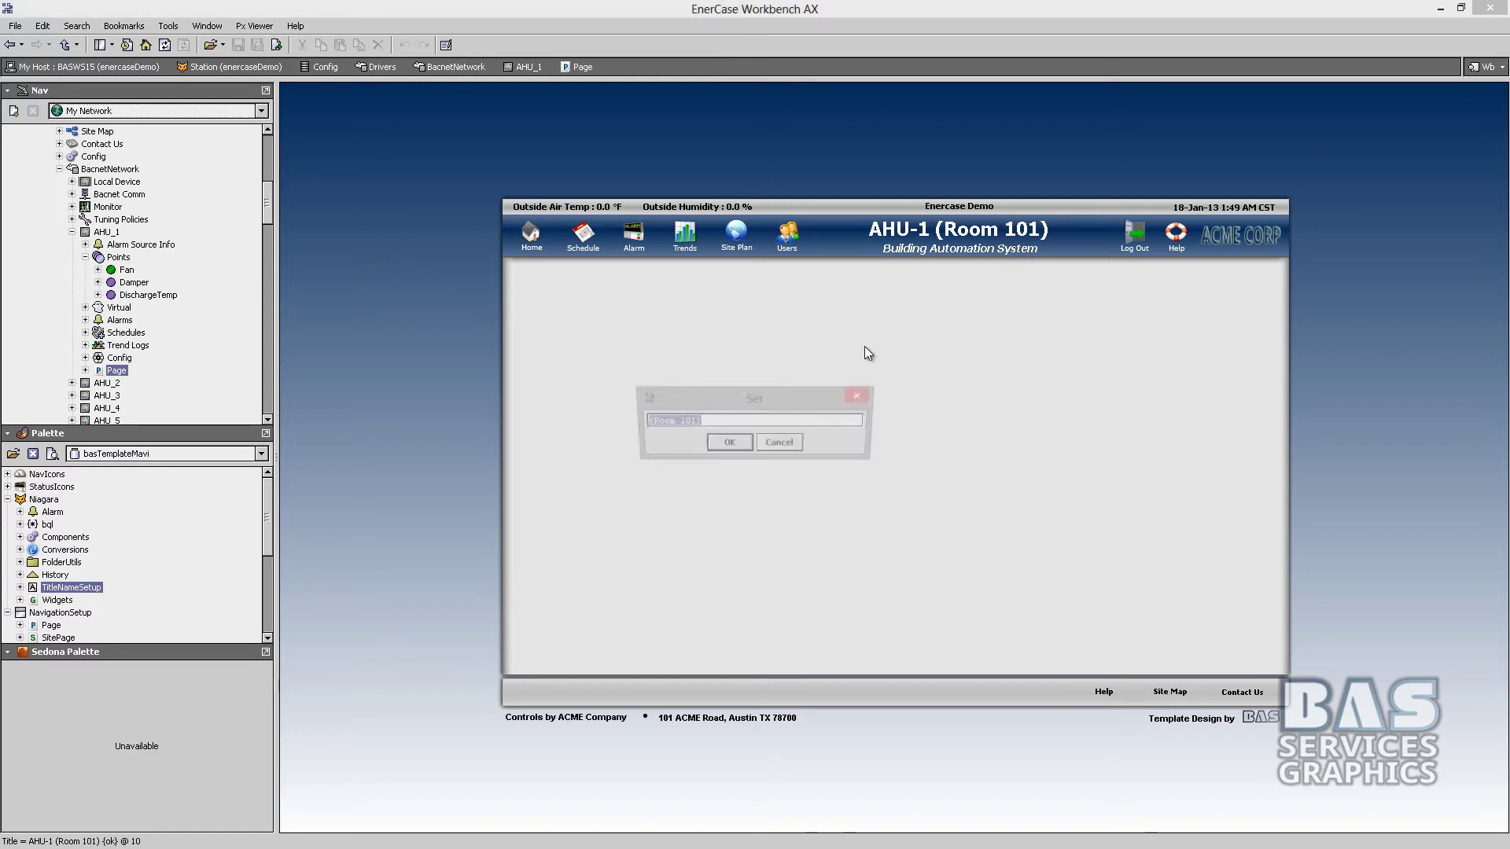
drag(692, 421, 653, 421)
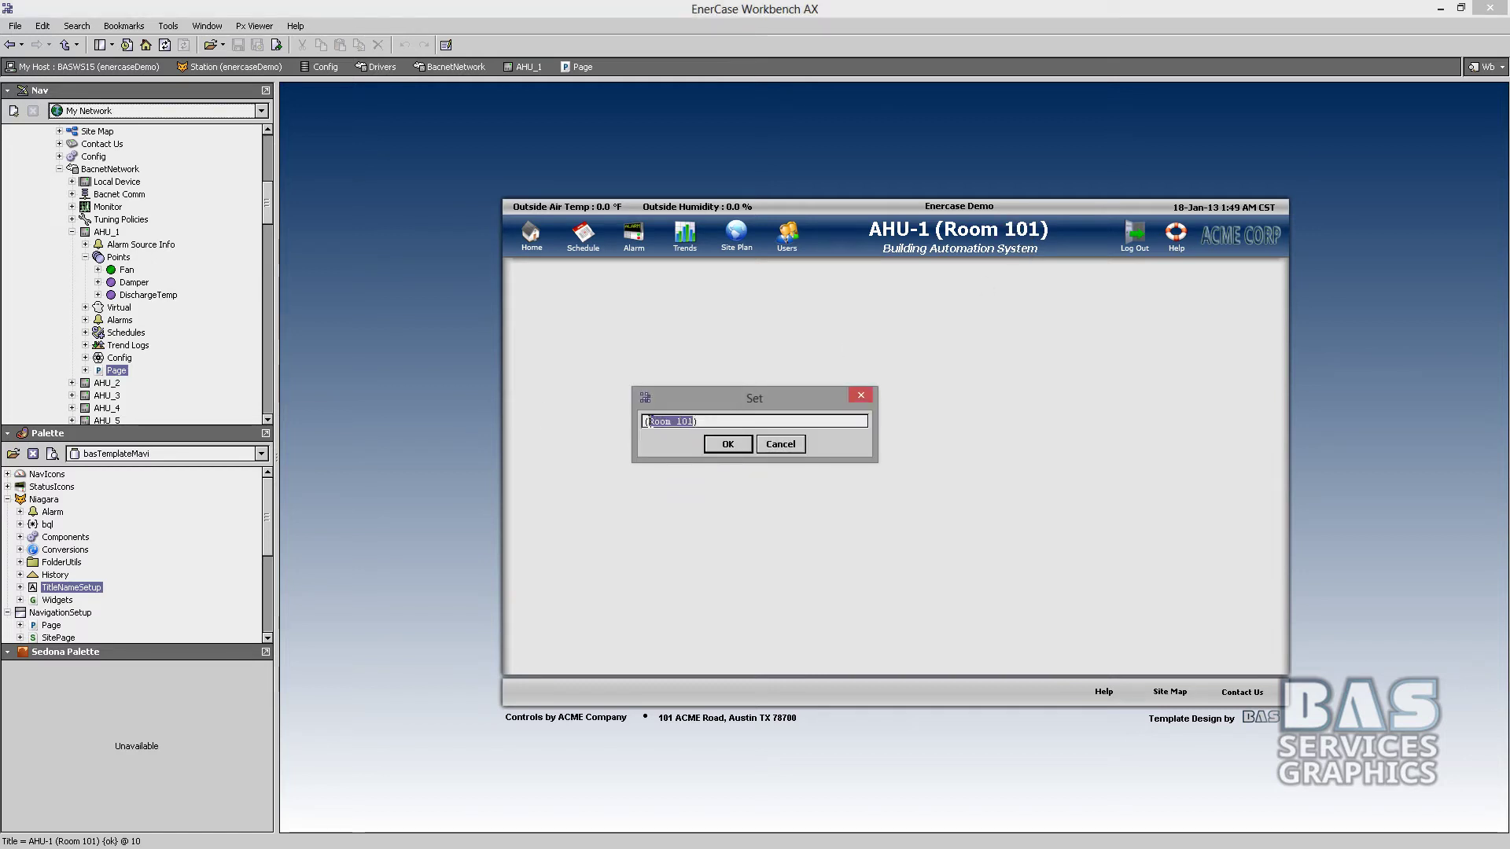
text(Mech)
key(Return)
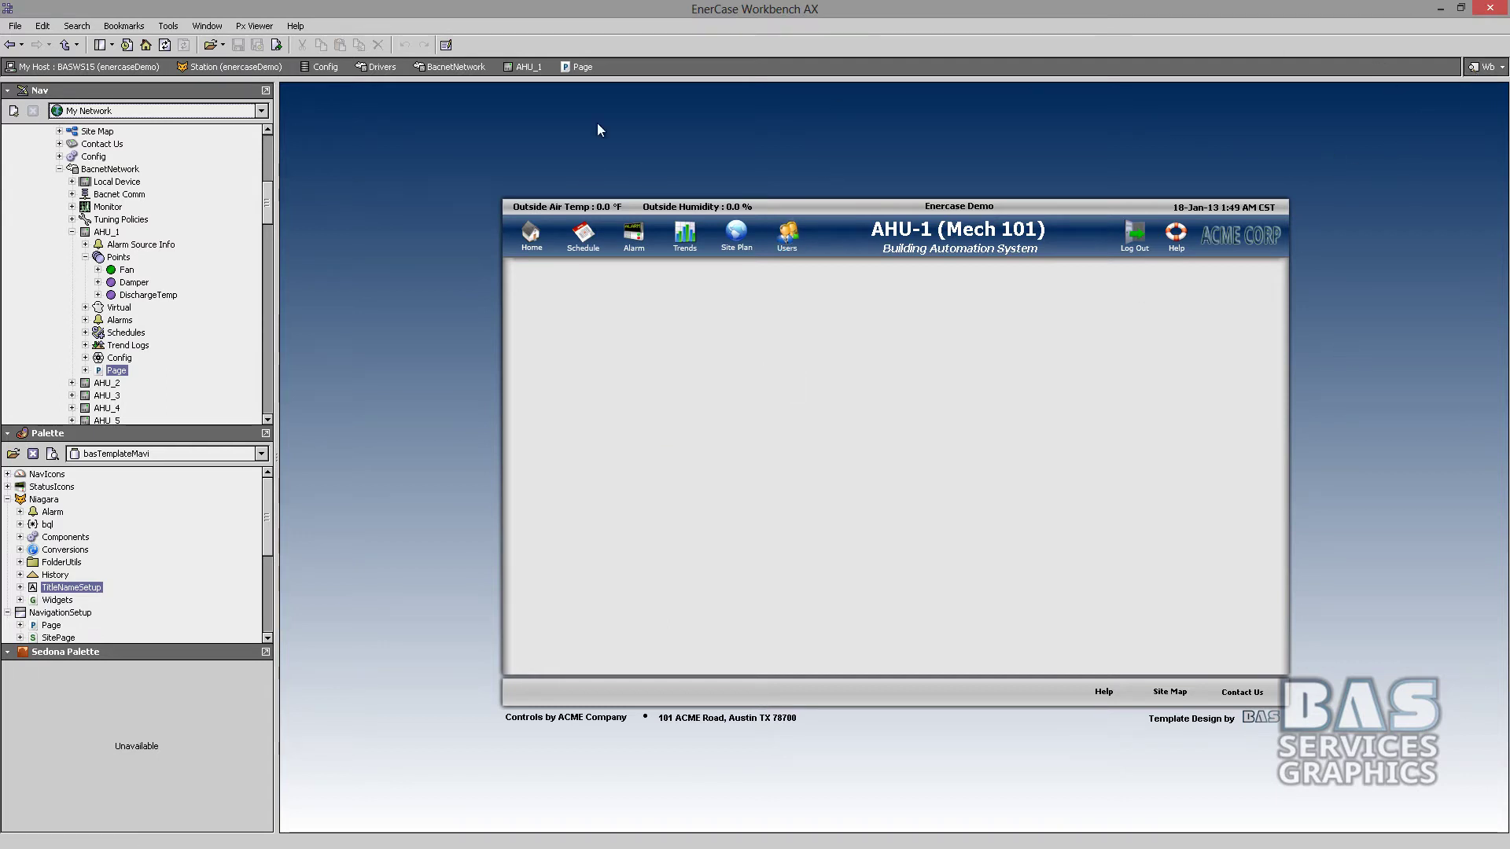
Save the enercaseDemo station.
scroll(201, 260, up, 10)
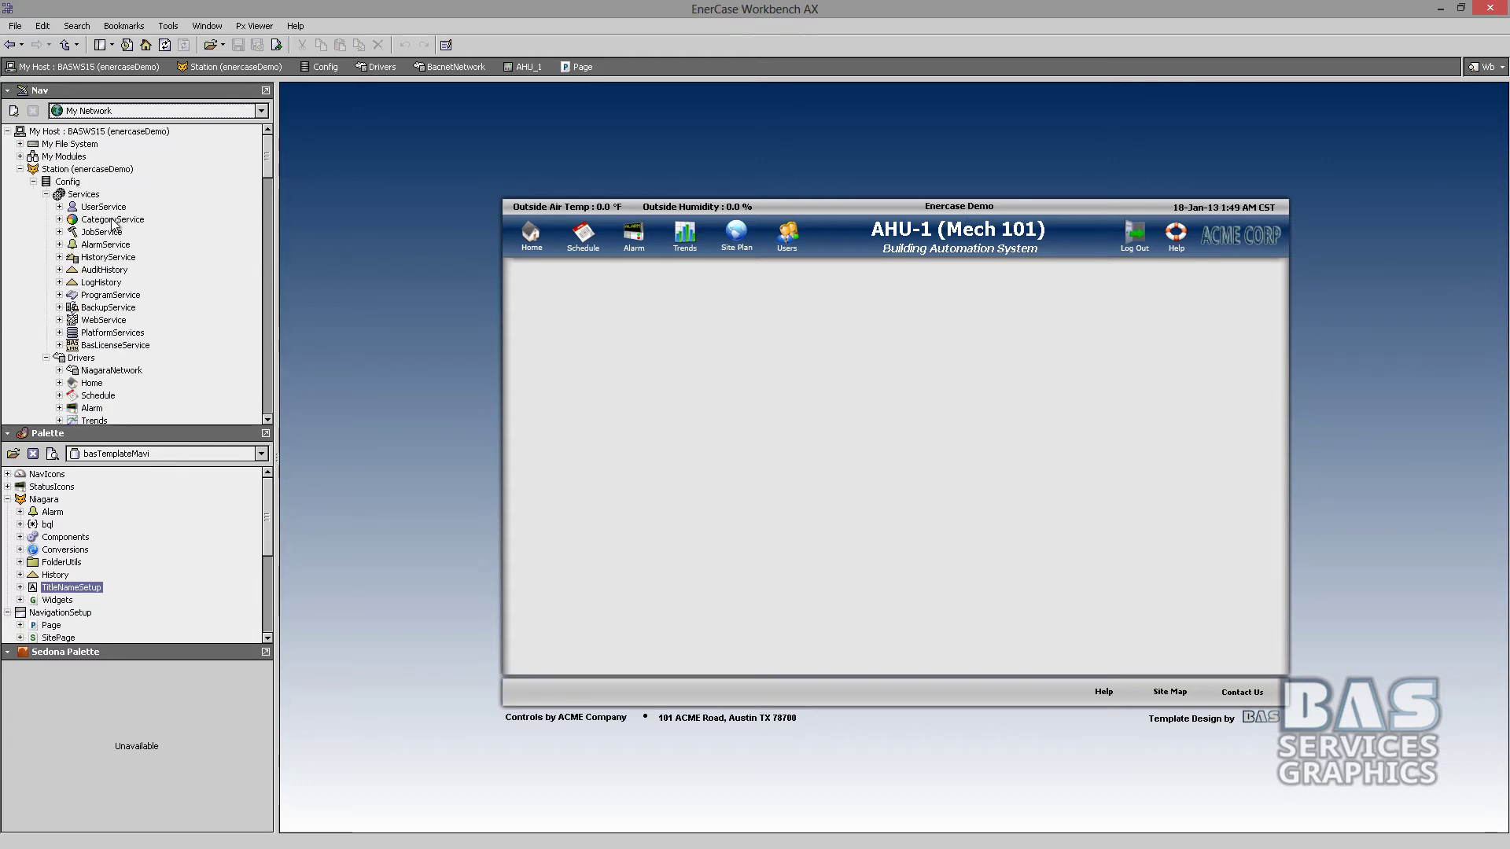
right_click(95, 171)
click(143, 271)
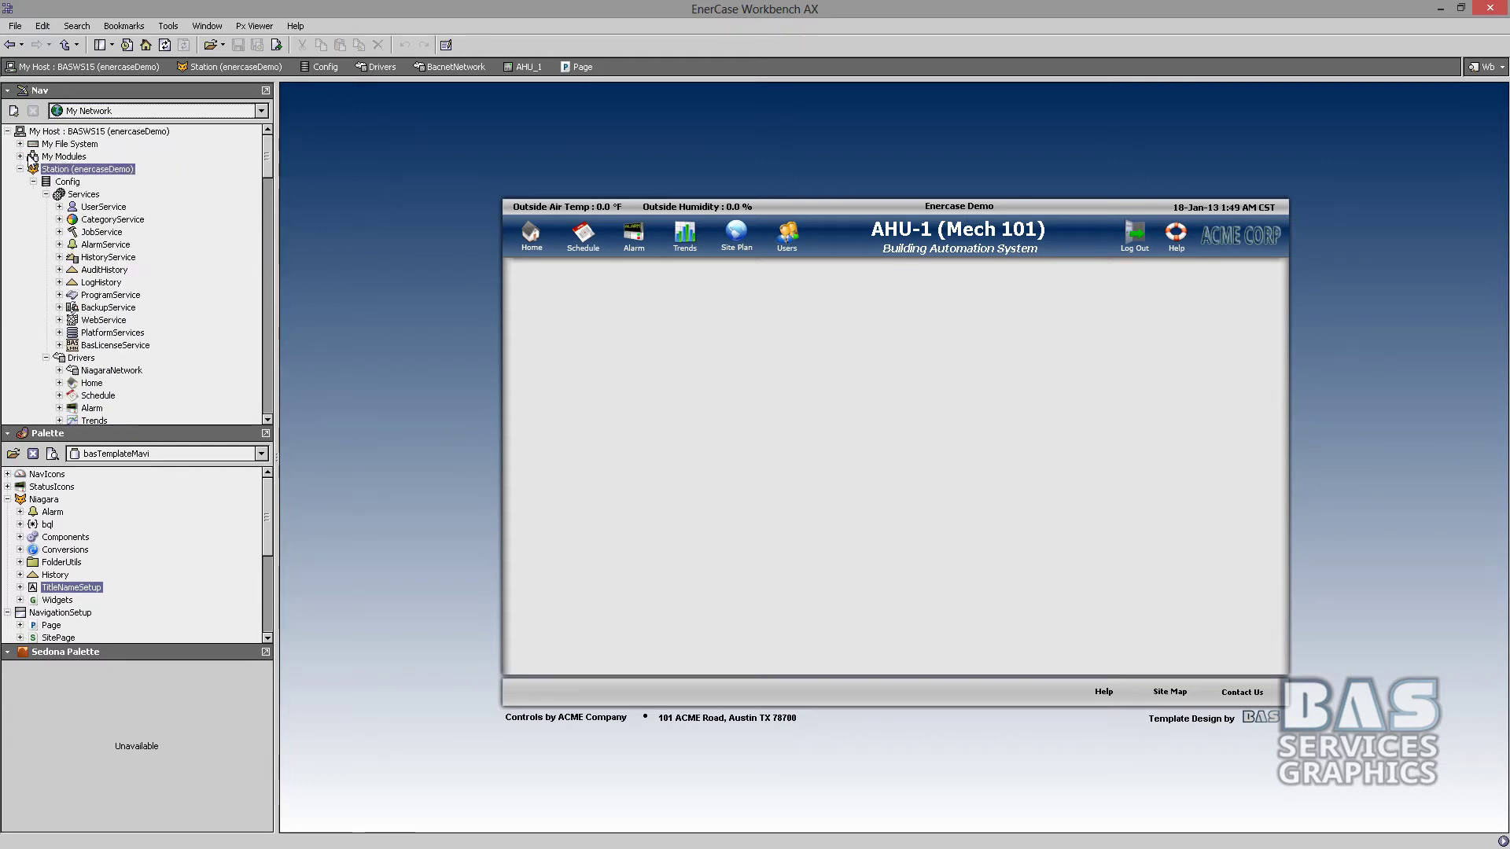
Copy the ahu.cmd file from the cmd folder of the basAhuMaker module.
click(21, 156)
scroll(101, 279, down, 1)
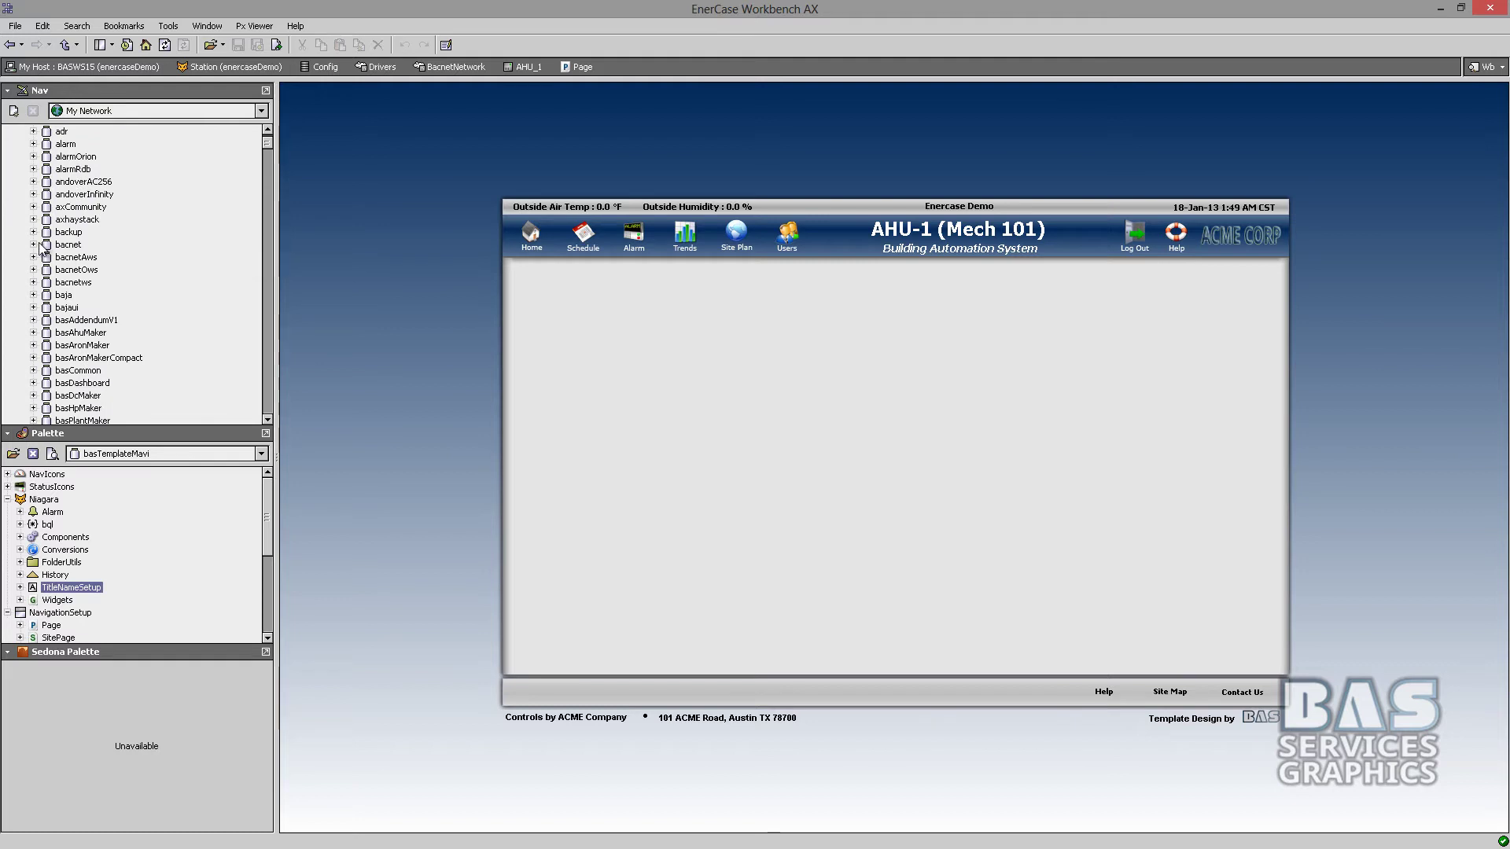
click(33, 333)
click(45, 358)
click(96, 370)
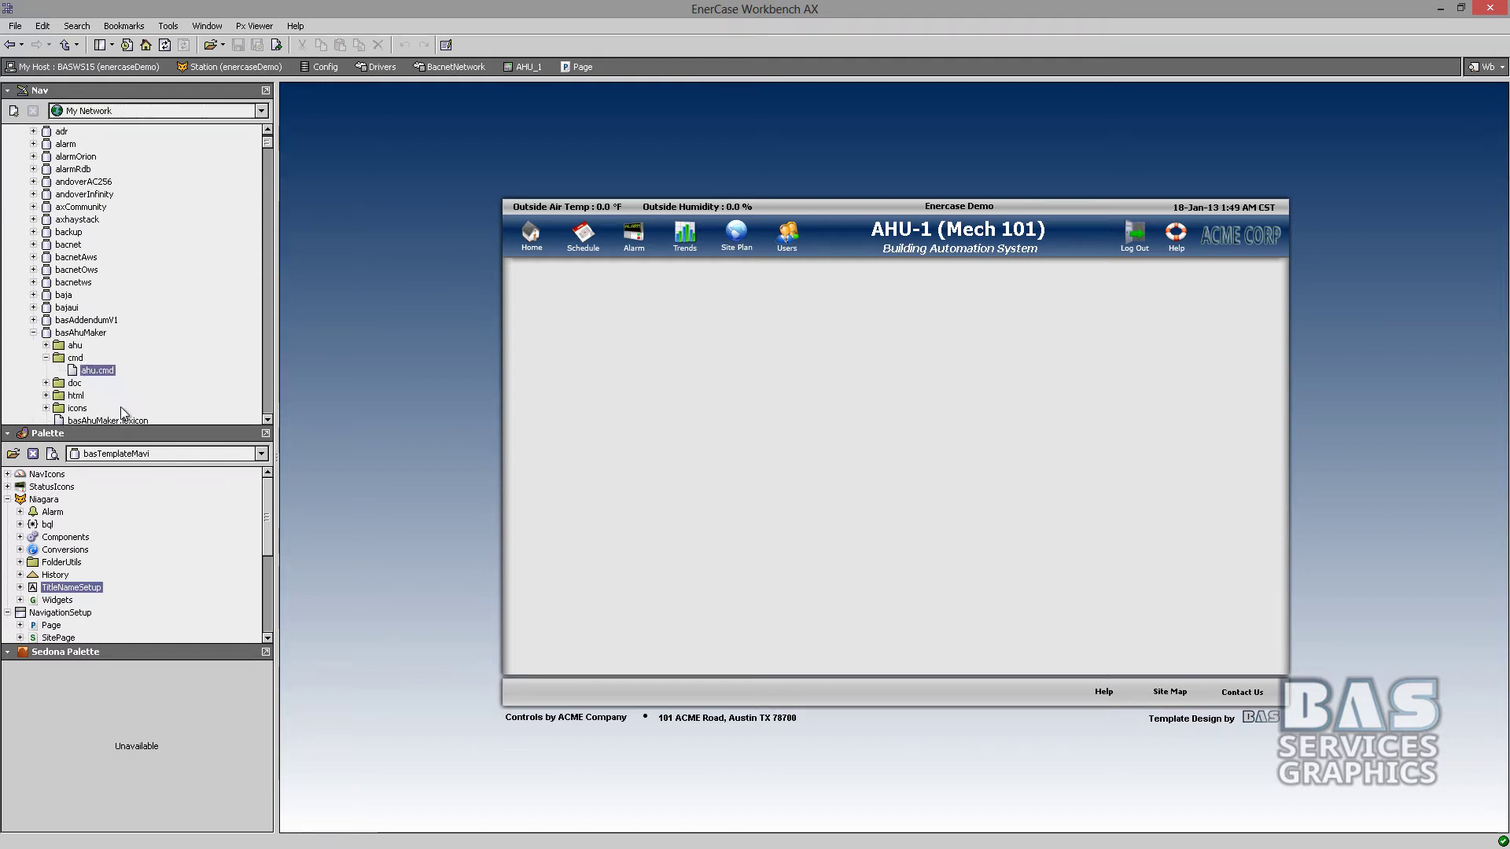
right_click(98, 370)
key(Escape)
Paste ahu.cmd into the bin folder under Sys Home in My File System.
scroll(24, 166, up, 2)
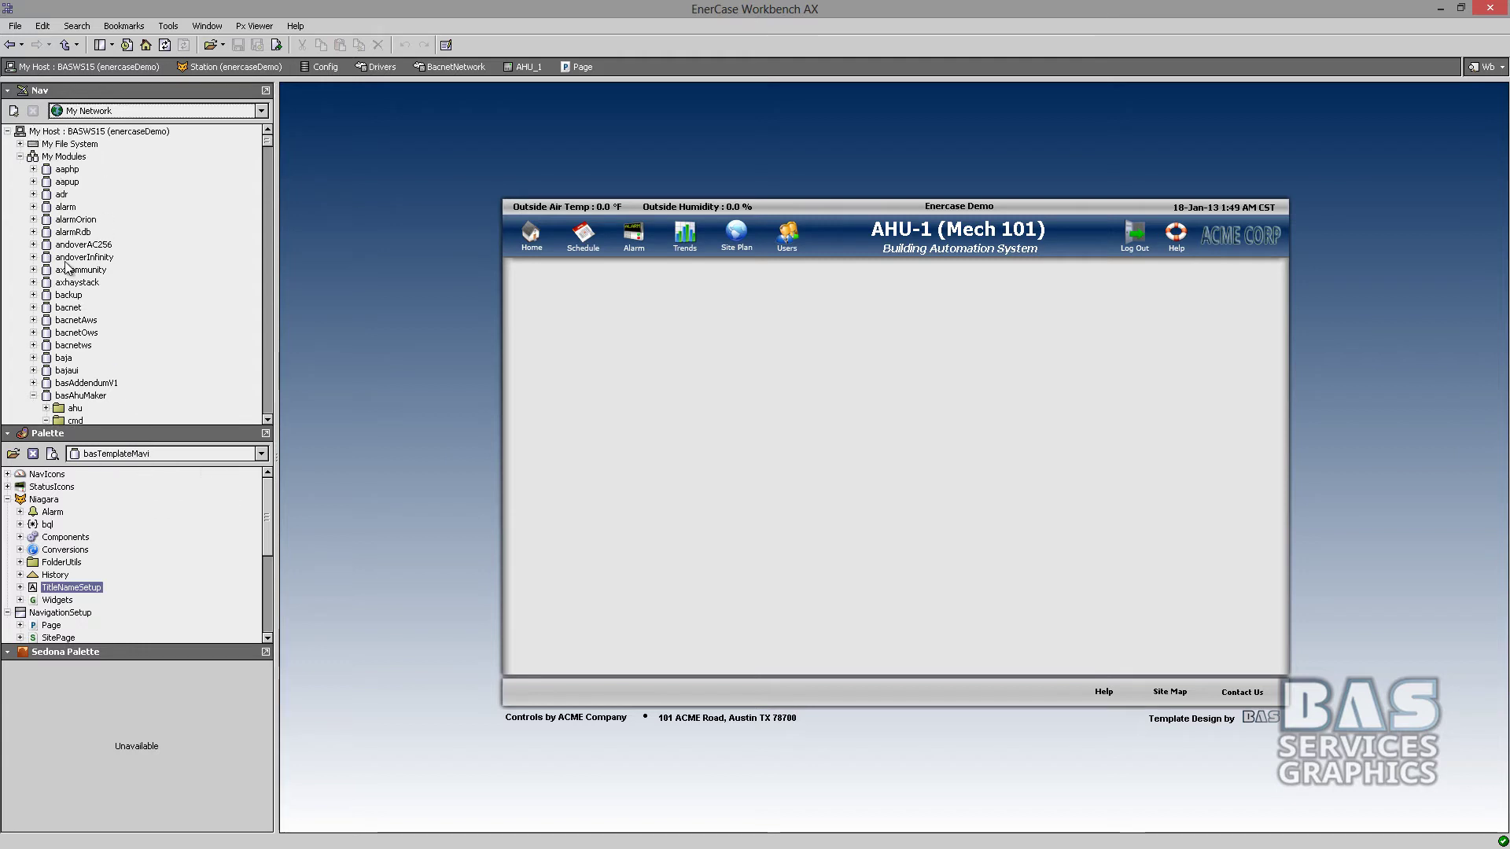
click(20, 145)
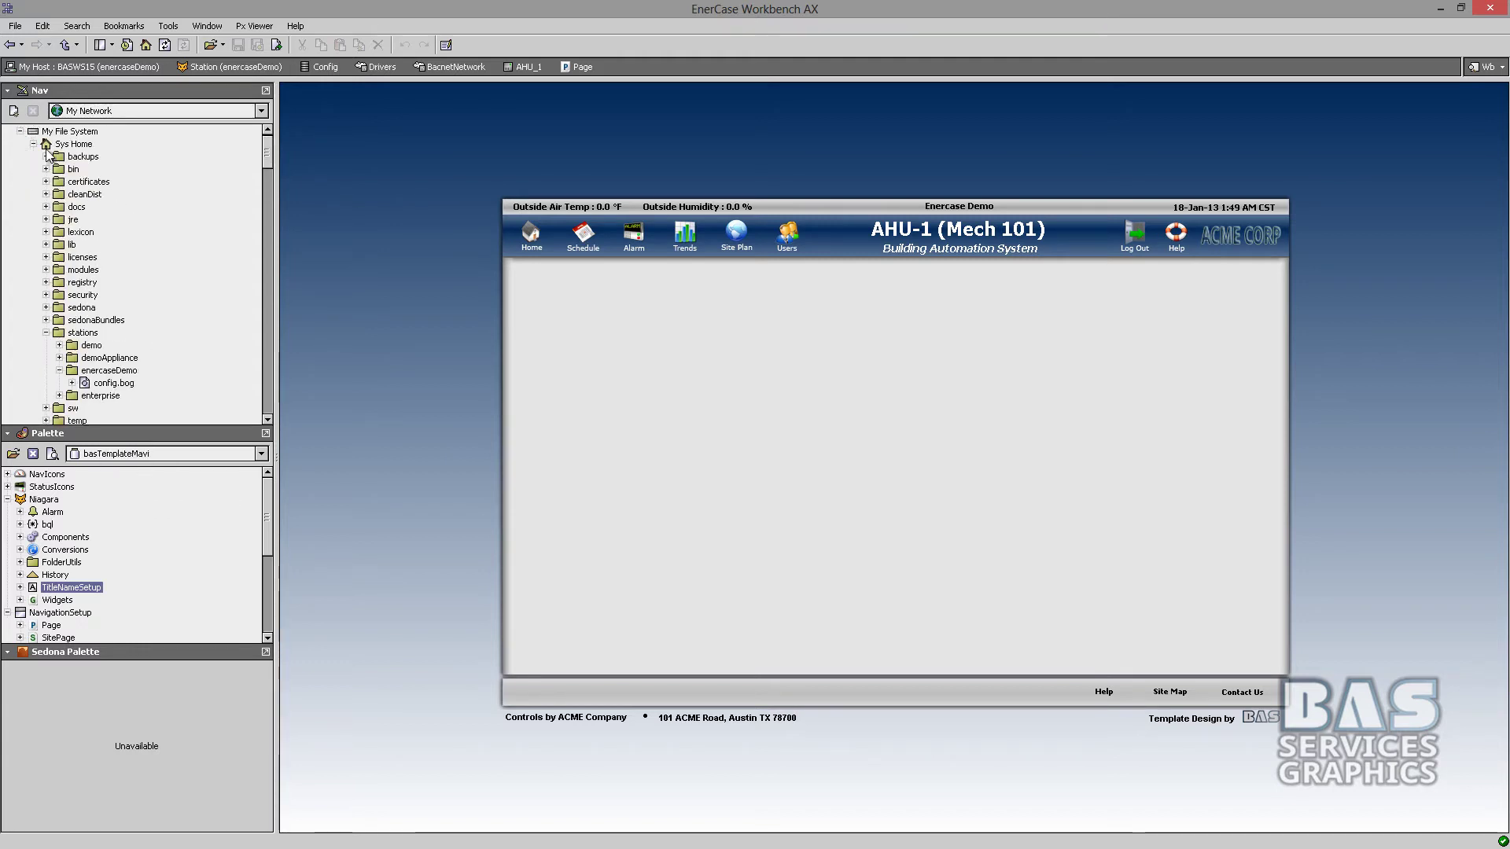
right_click(69, 171)
key(Escape)
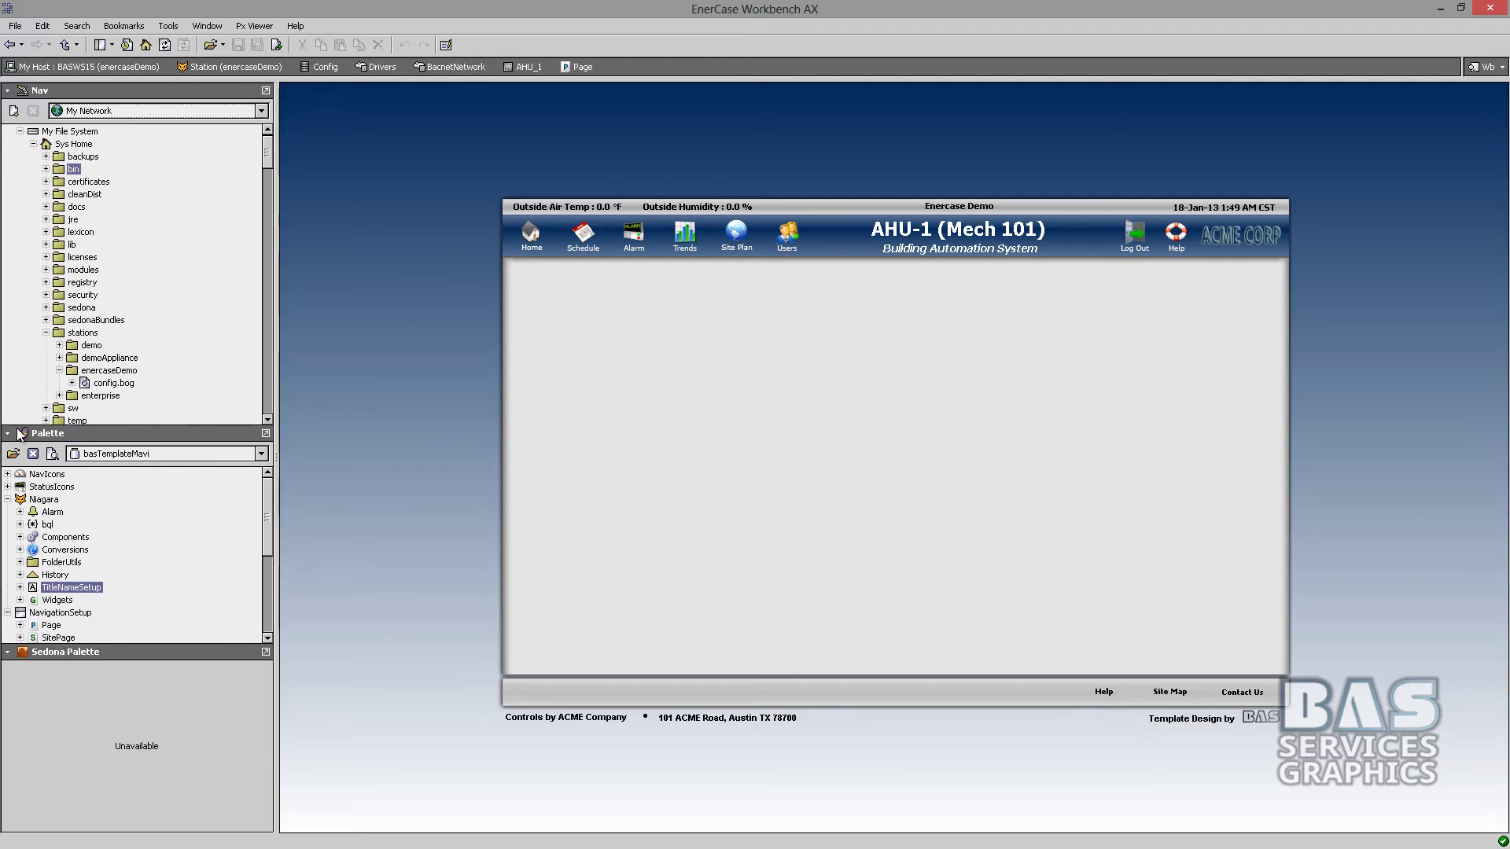
Switch to Windows File Explorer, open the Niagara-3.6.47 bin folder and run ahu.cmd.
key(super+e)
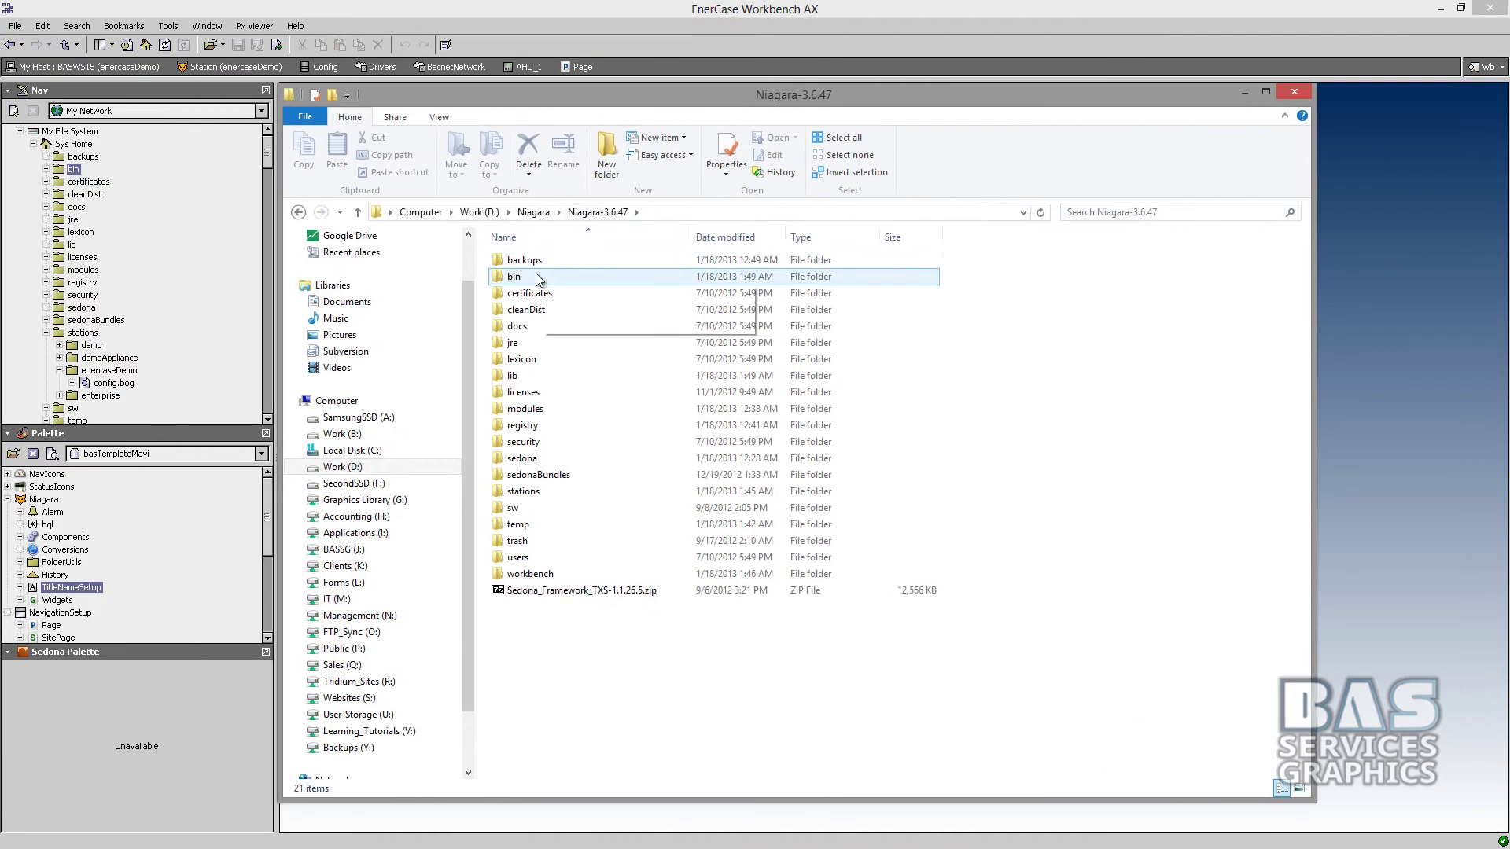
double_click(536, 275)
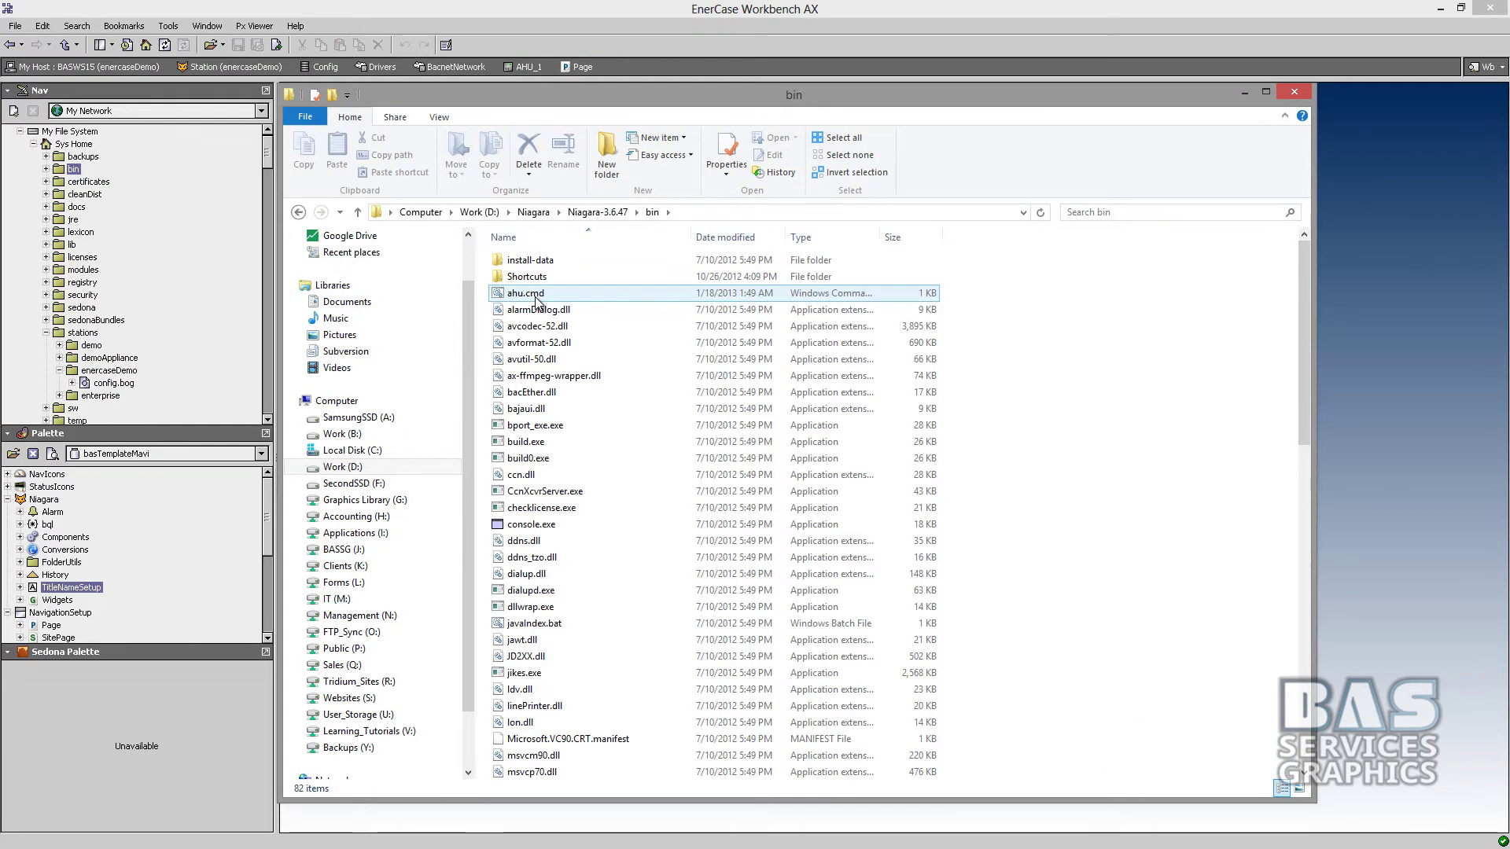
click(536, 295)
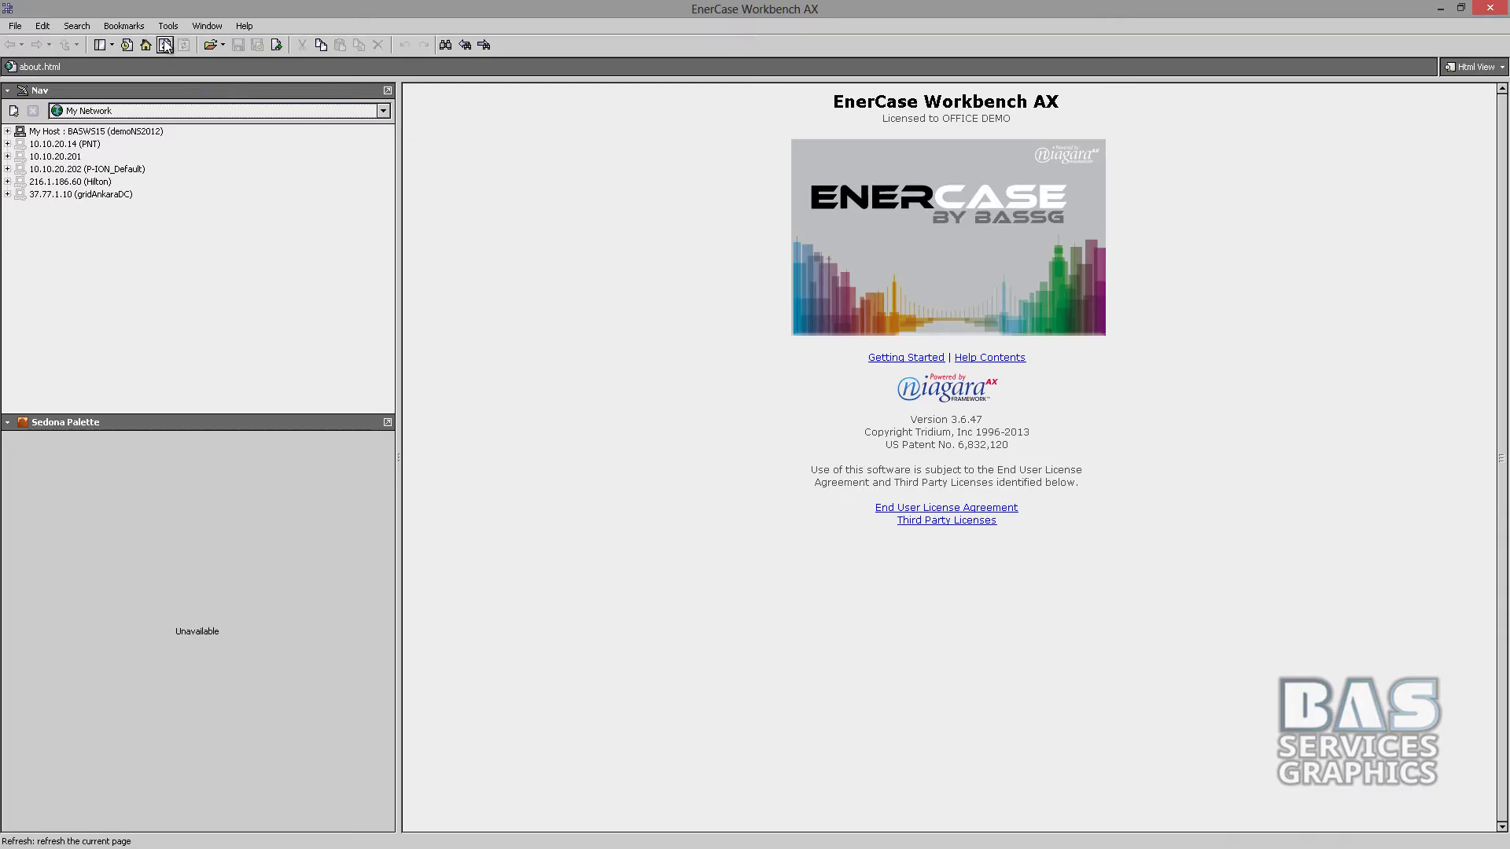
Set Auto Snap to true in the Ahu Maker Options of the restarted Workbench.
click(169, 27)
click(178, 43)
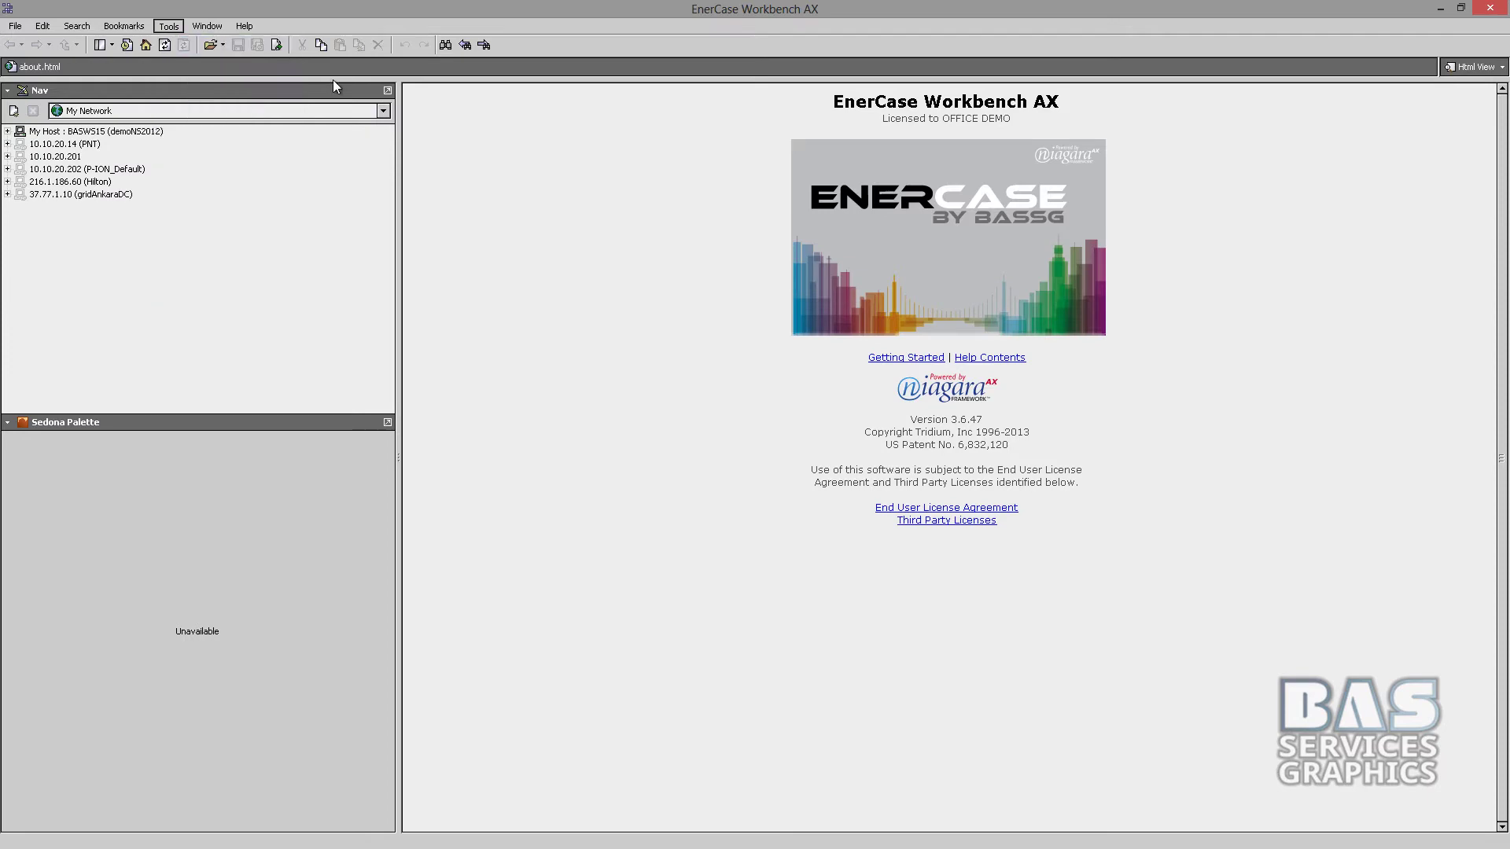
click(534, 304)
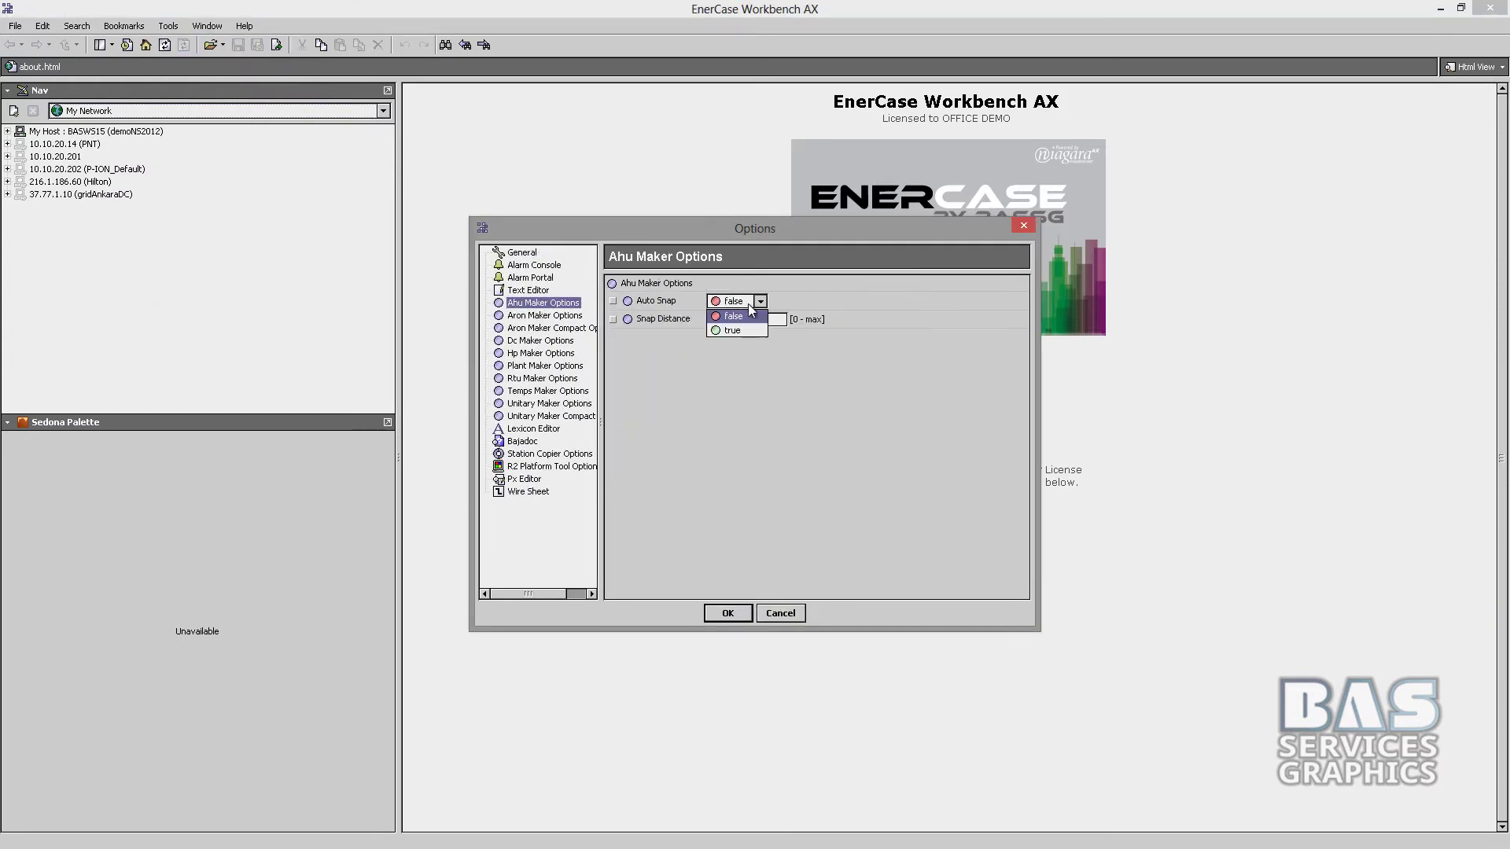
click(748, 331)
click(723, 615)
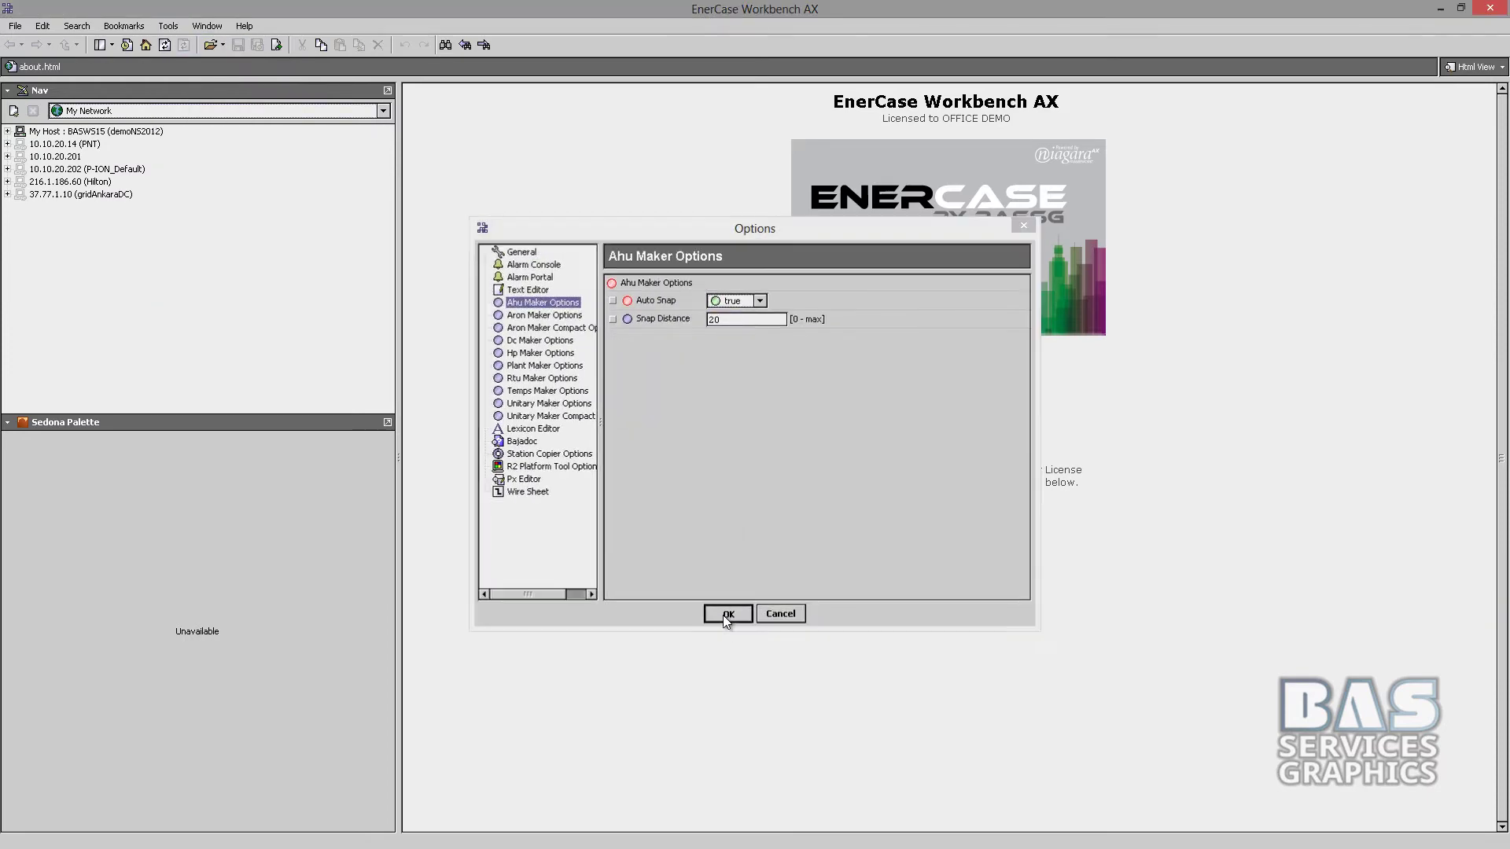
Connect to the local host's enercaseDemo station.
click(8, 132)
double_click(51, 169)
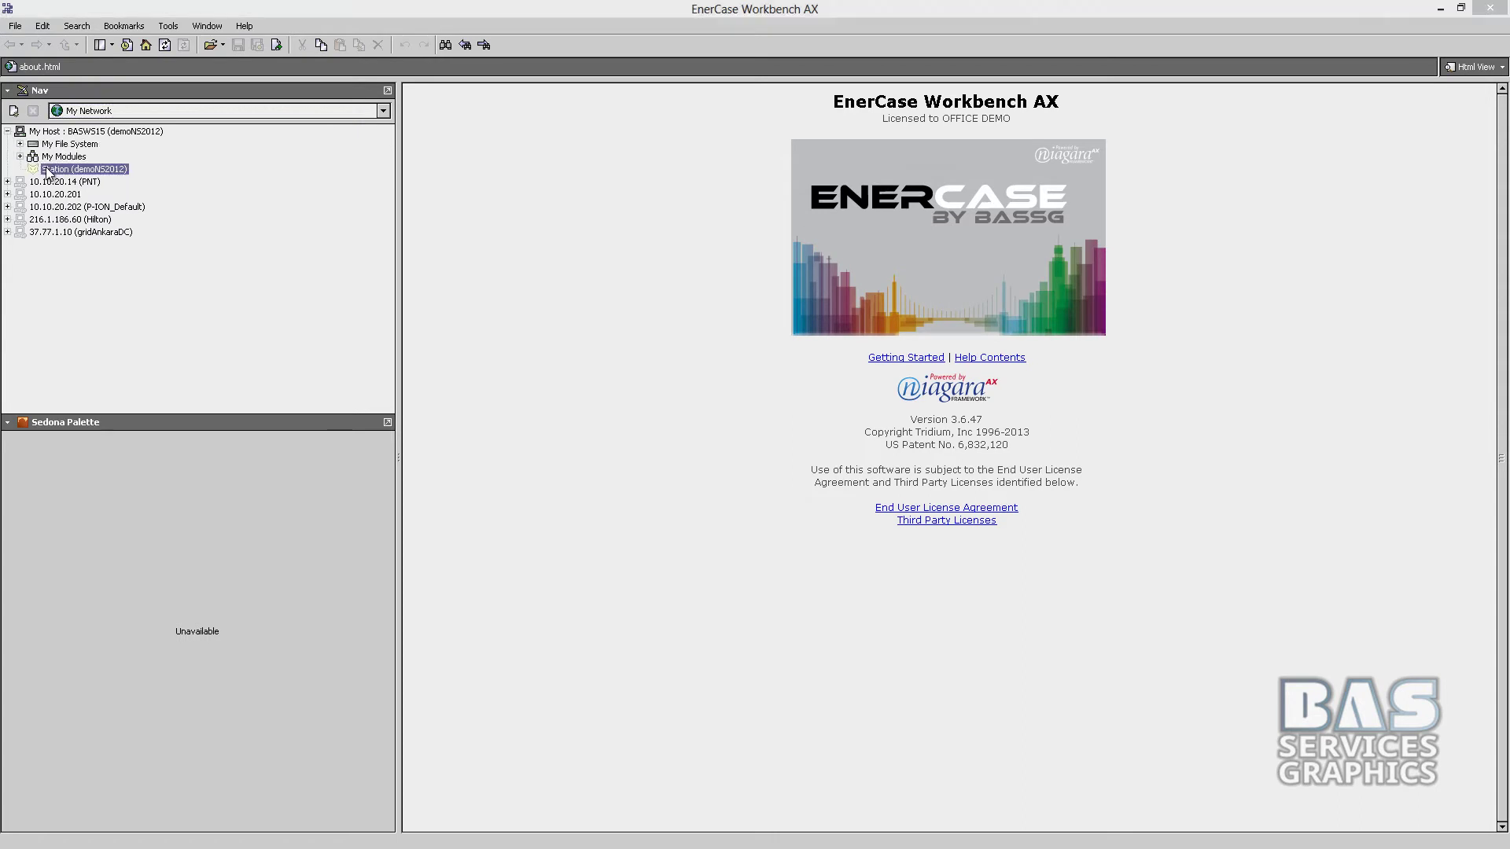
click(710, 504)
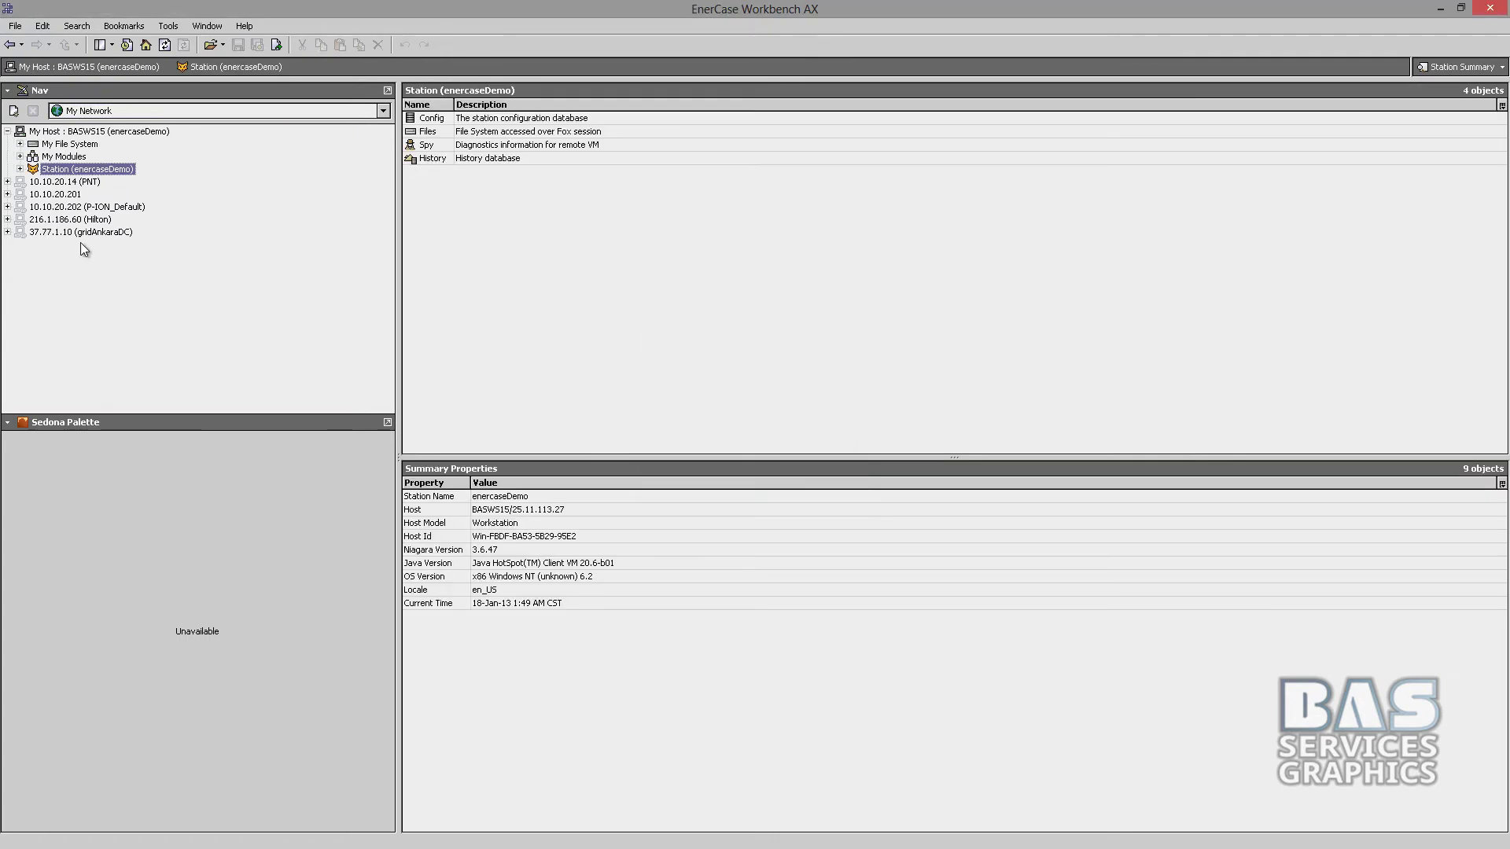
Open the Page of AHU_1 in the station's BacnetNetwork under Drivers.
click(20, 169)
click(33, 182)
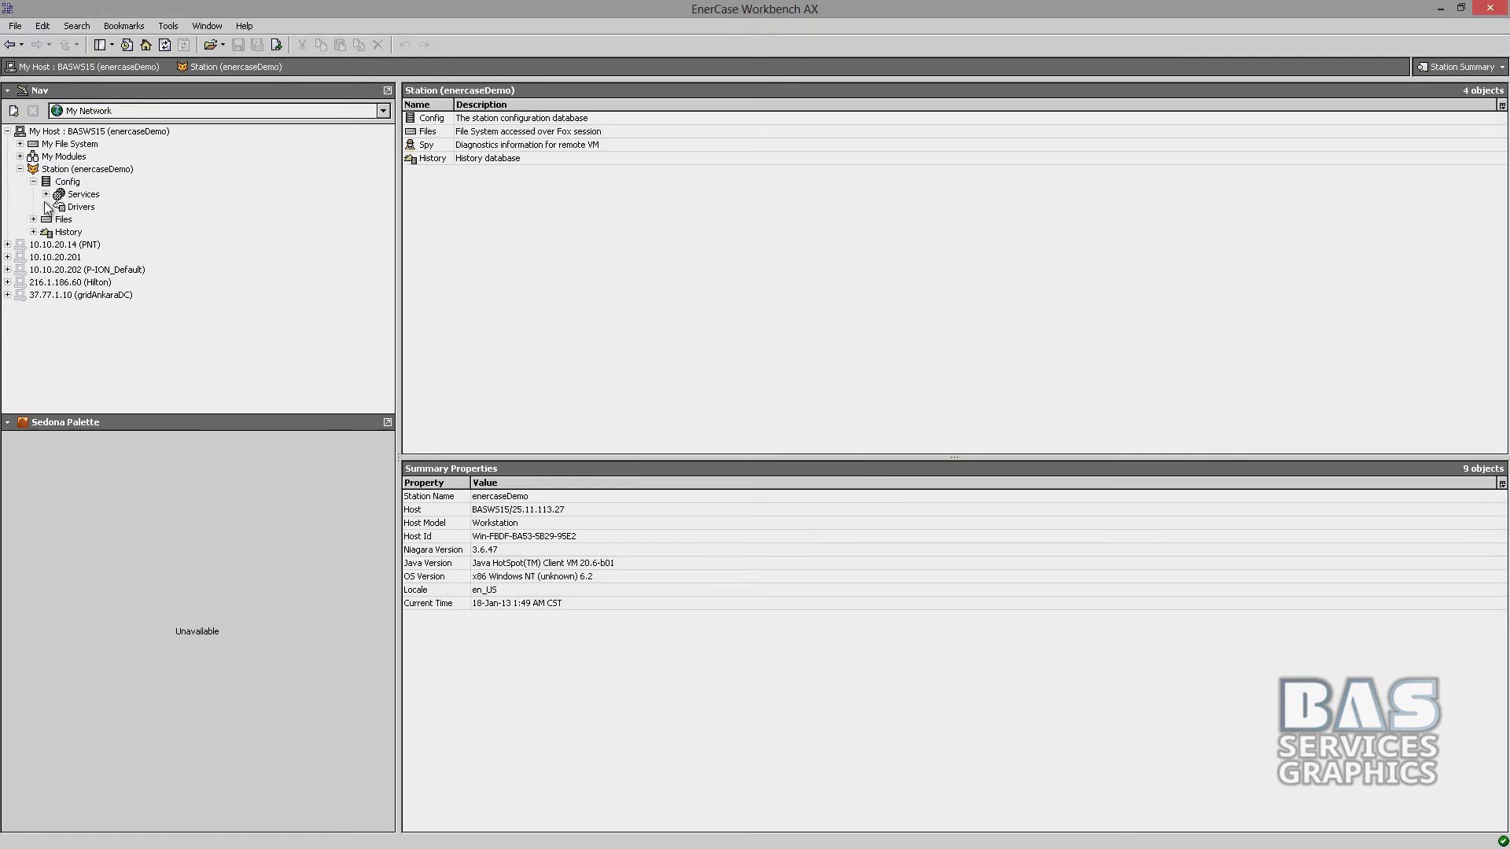
click(46, 207)
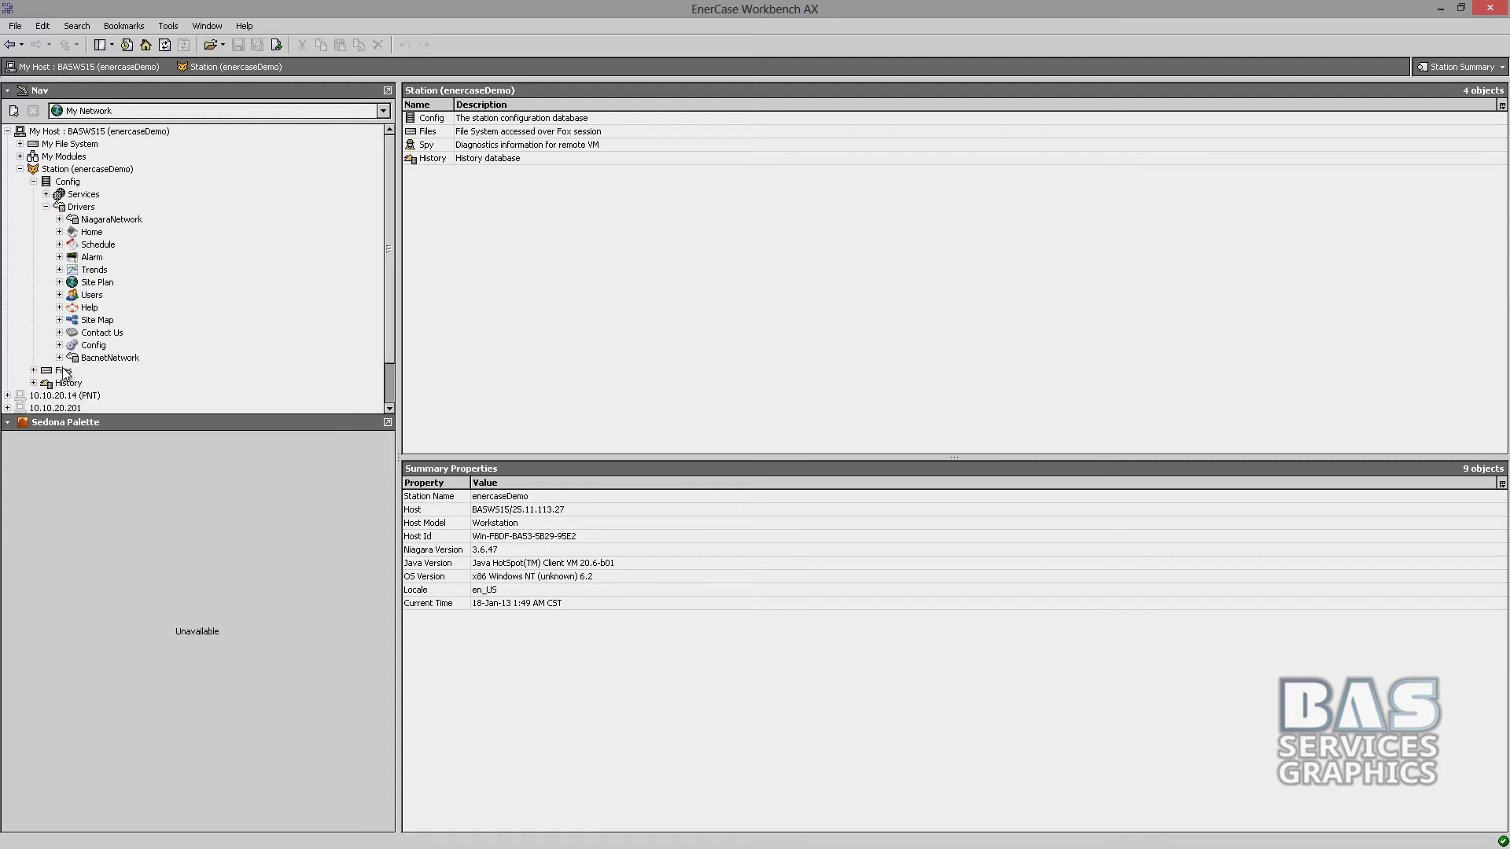
click(58, 357)
click(72, 195)
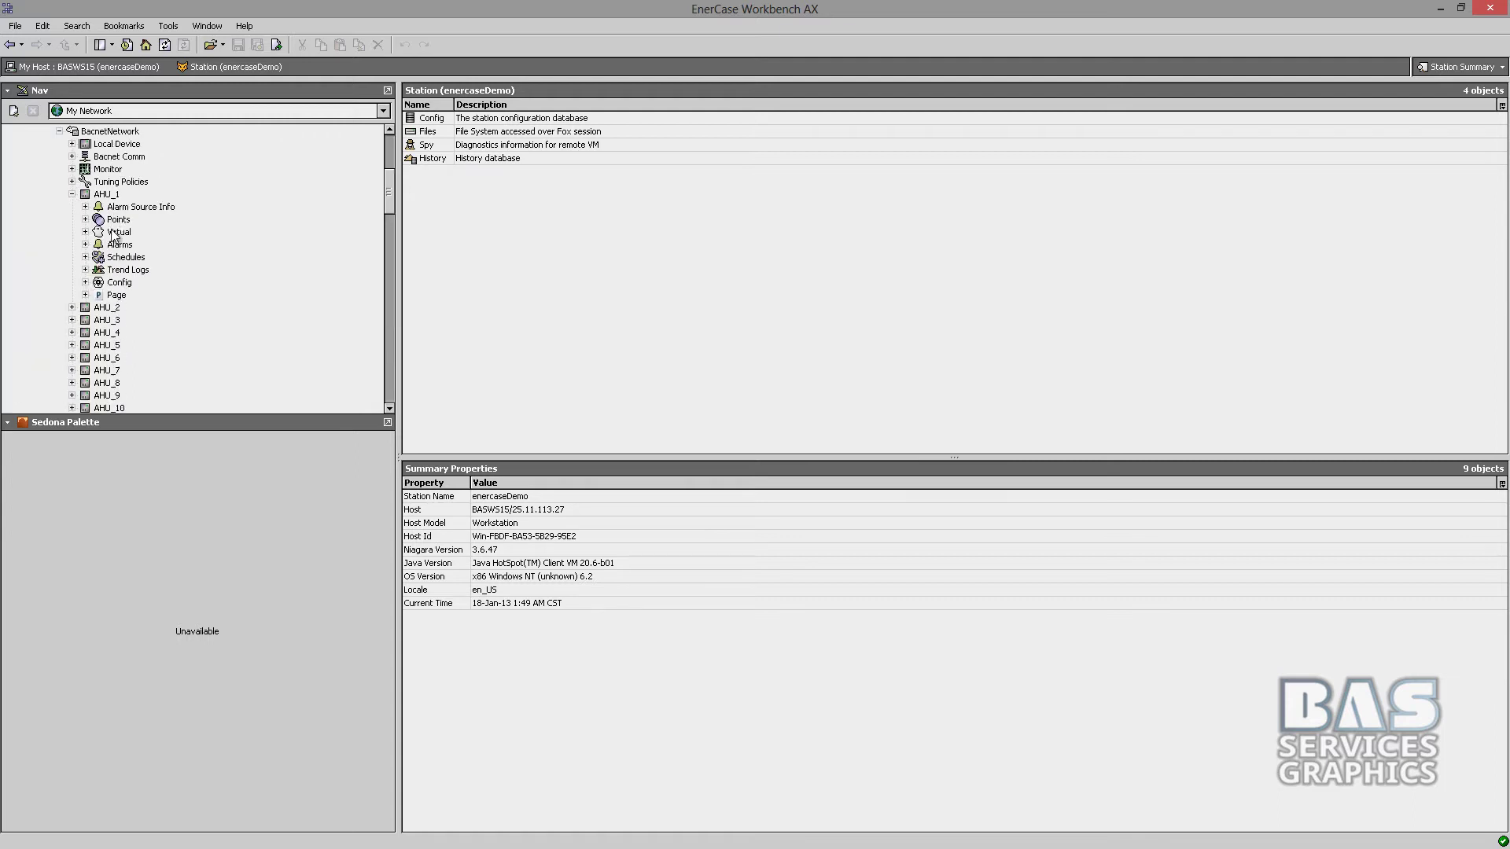
double_click(116, 295)
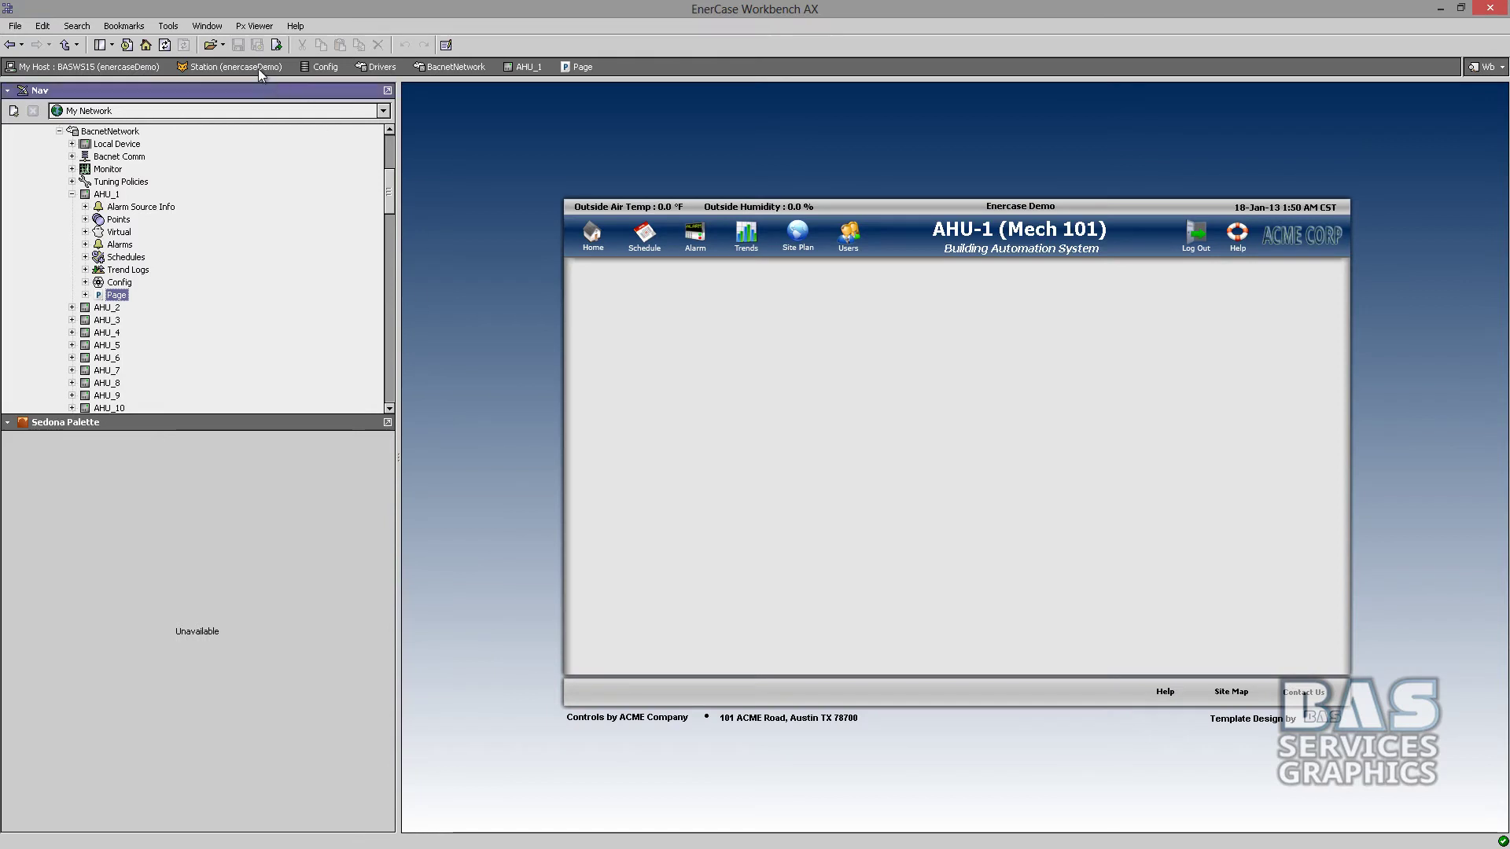
Show the Palette side bar.
click(215, 33)
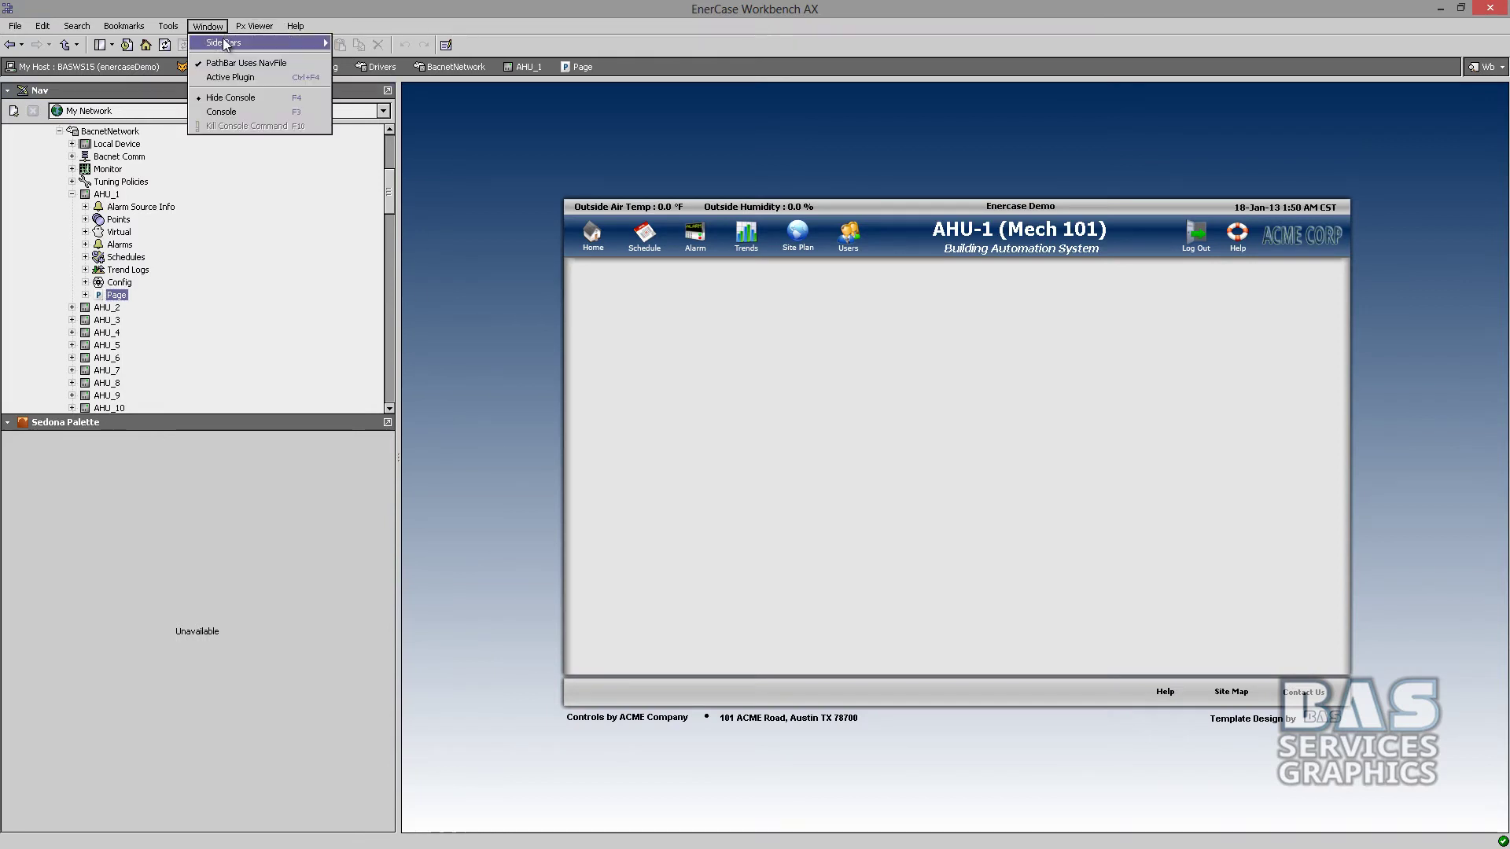
mouse_move(224, 45)
click(370, 152)
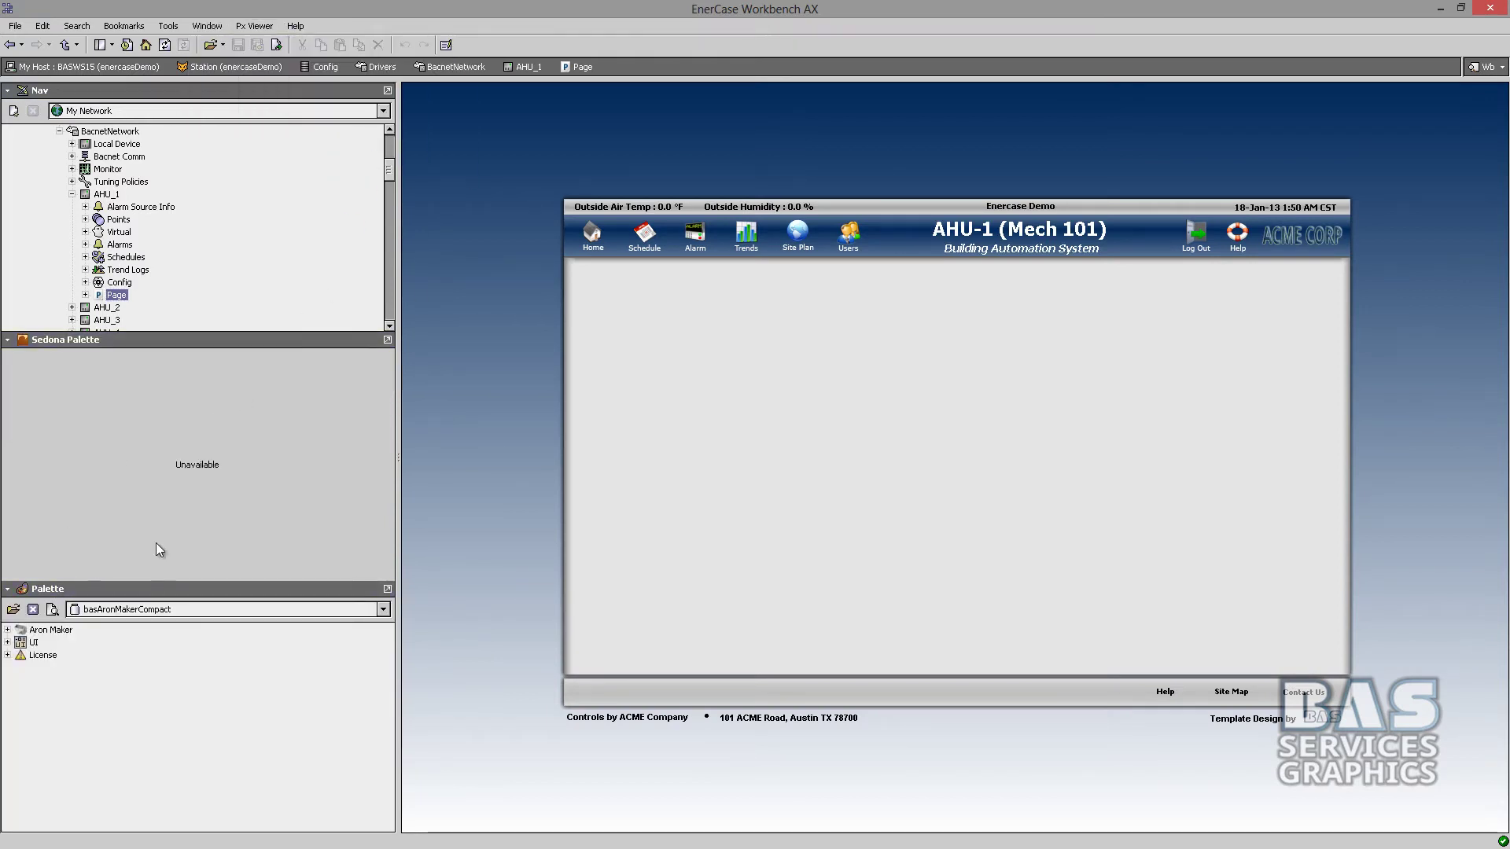
Open the basAhuMaker palette and expand its Ahu Maker Ducts folder.
click(133, 610)
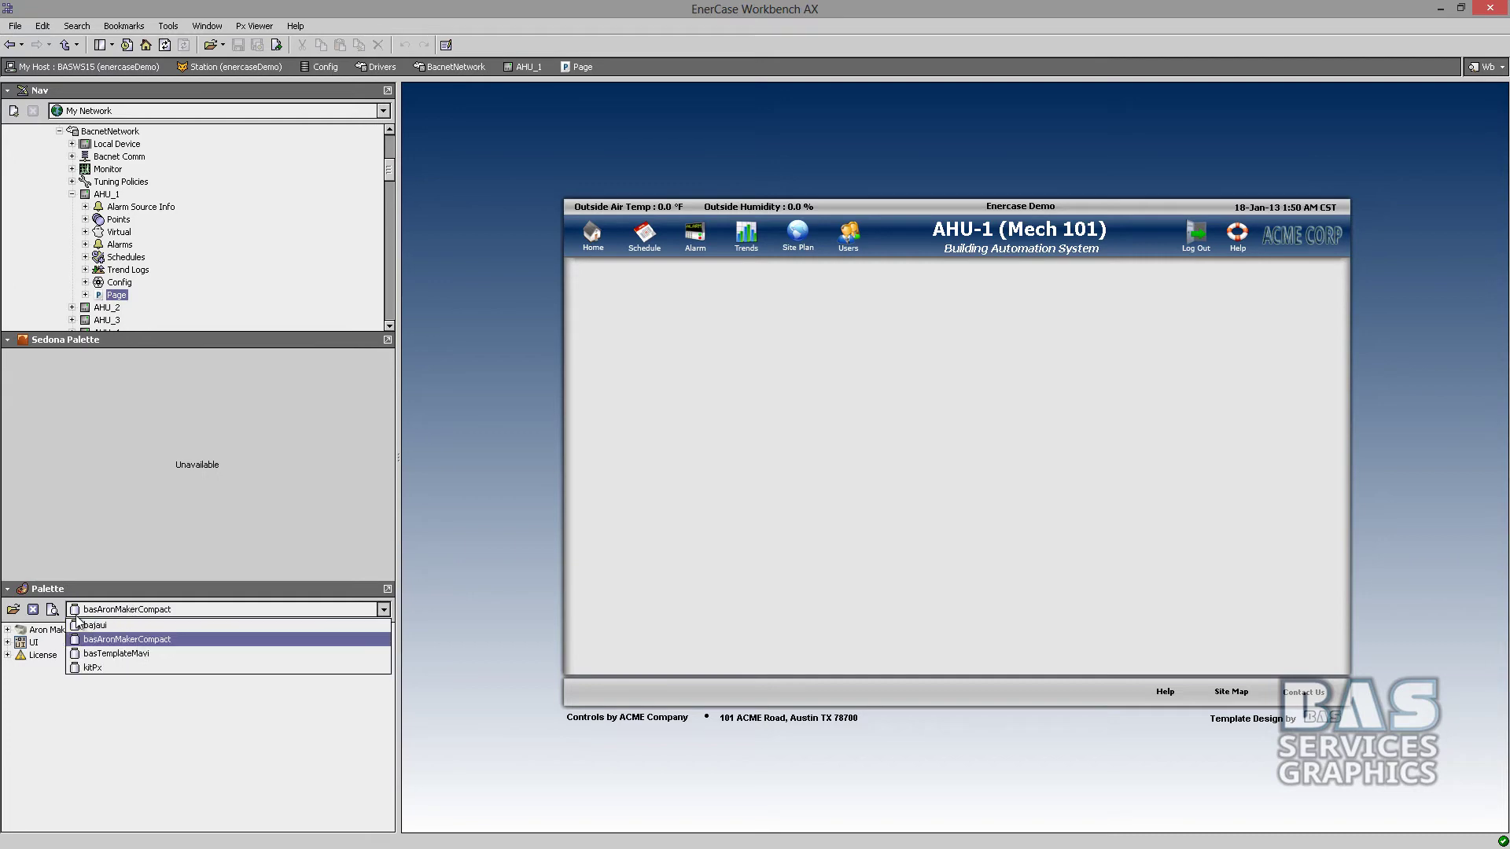
click(12, 610)
text(bas)
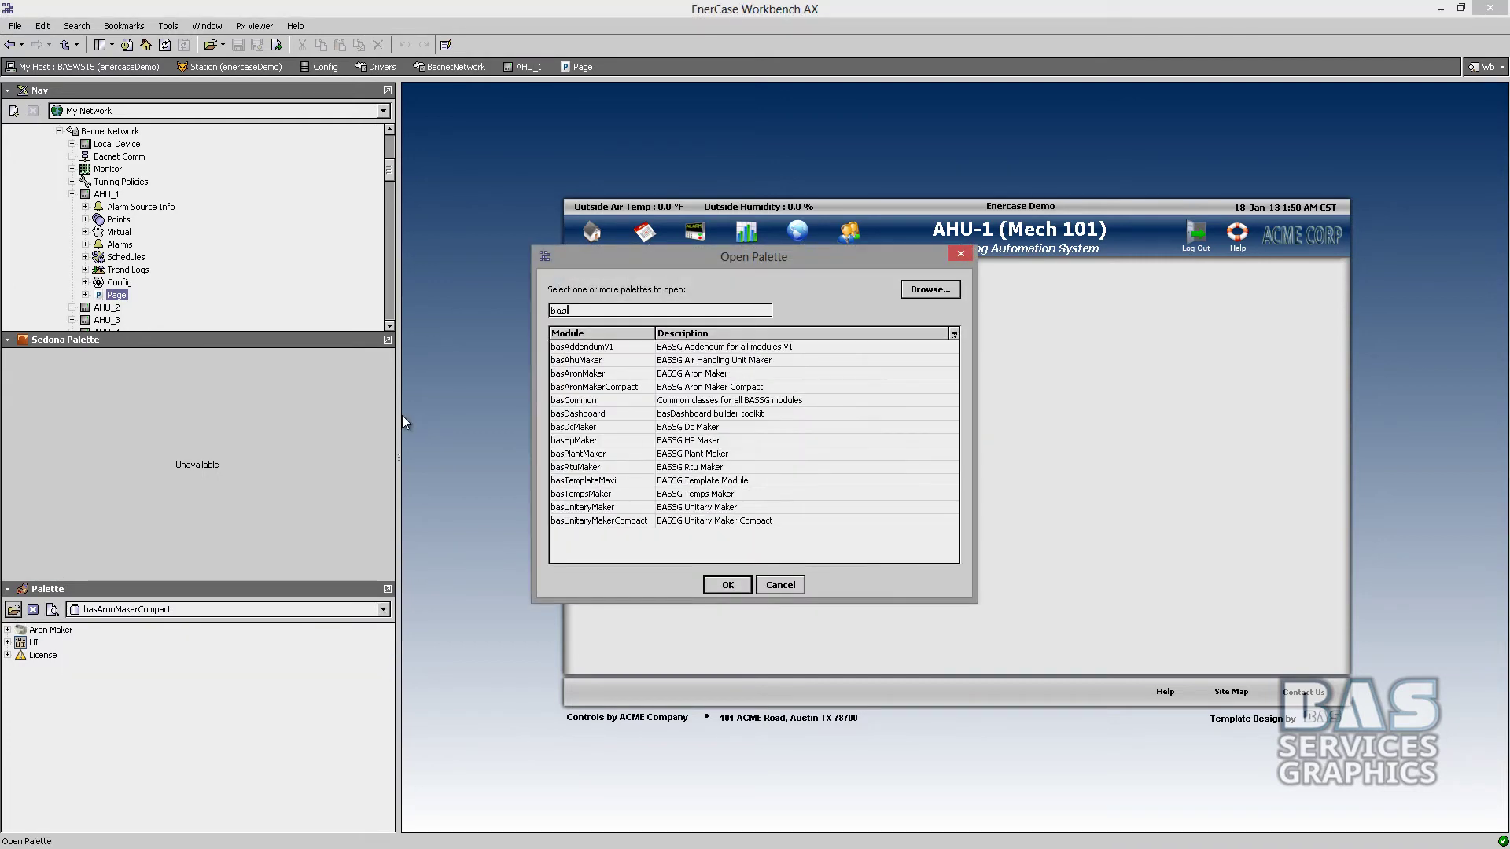
text(AhuMa)
double_click(605, 360)
drag(189, 582, 153, 365)
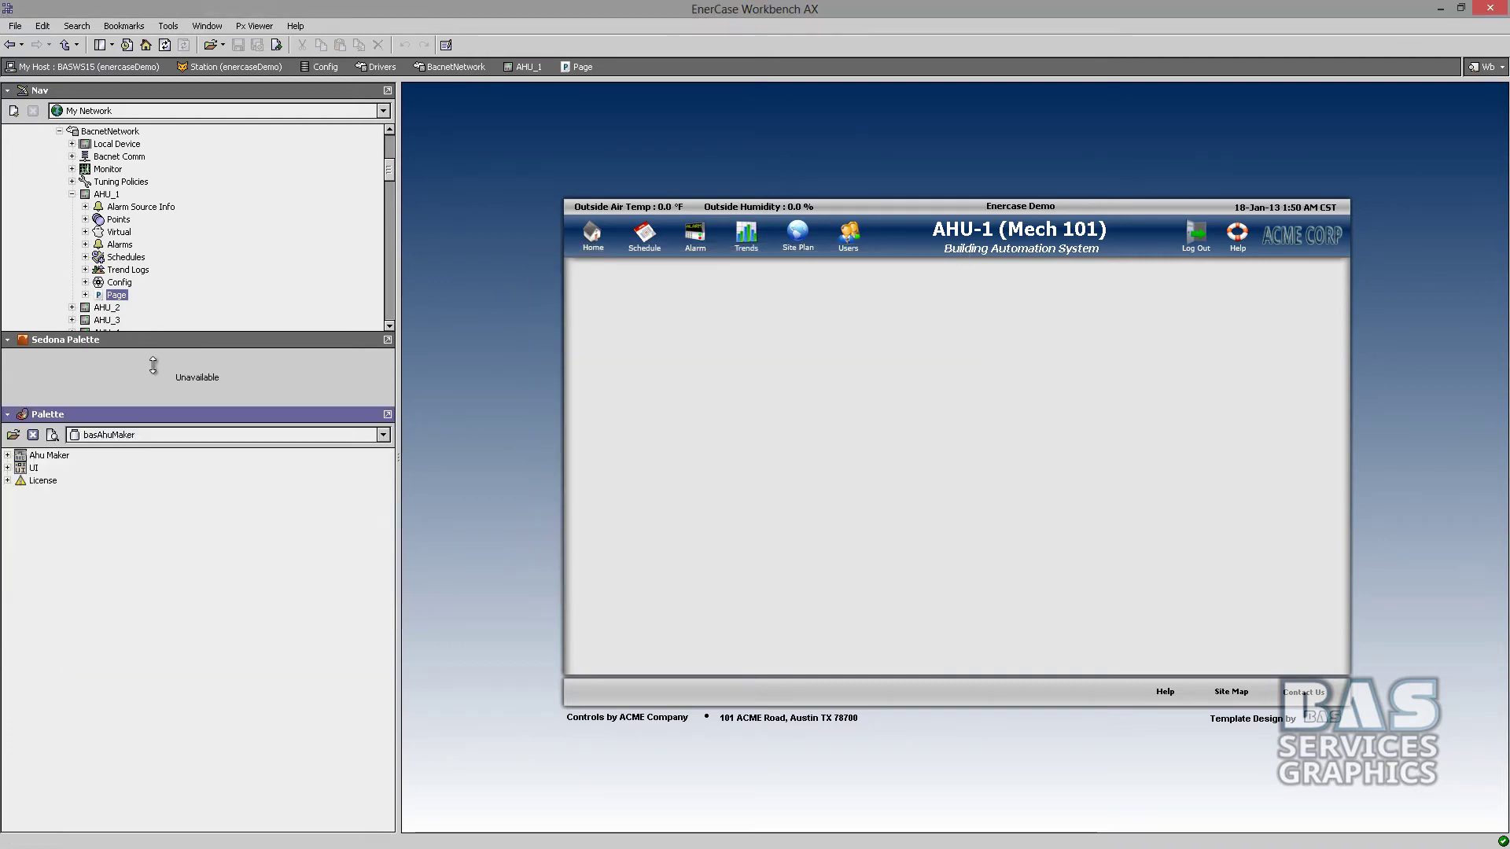
click(7, 421)
click(21, 435)
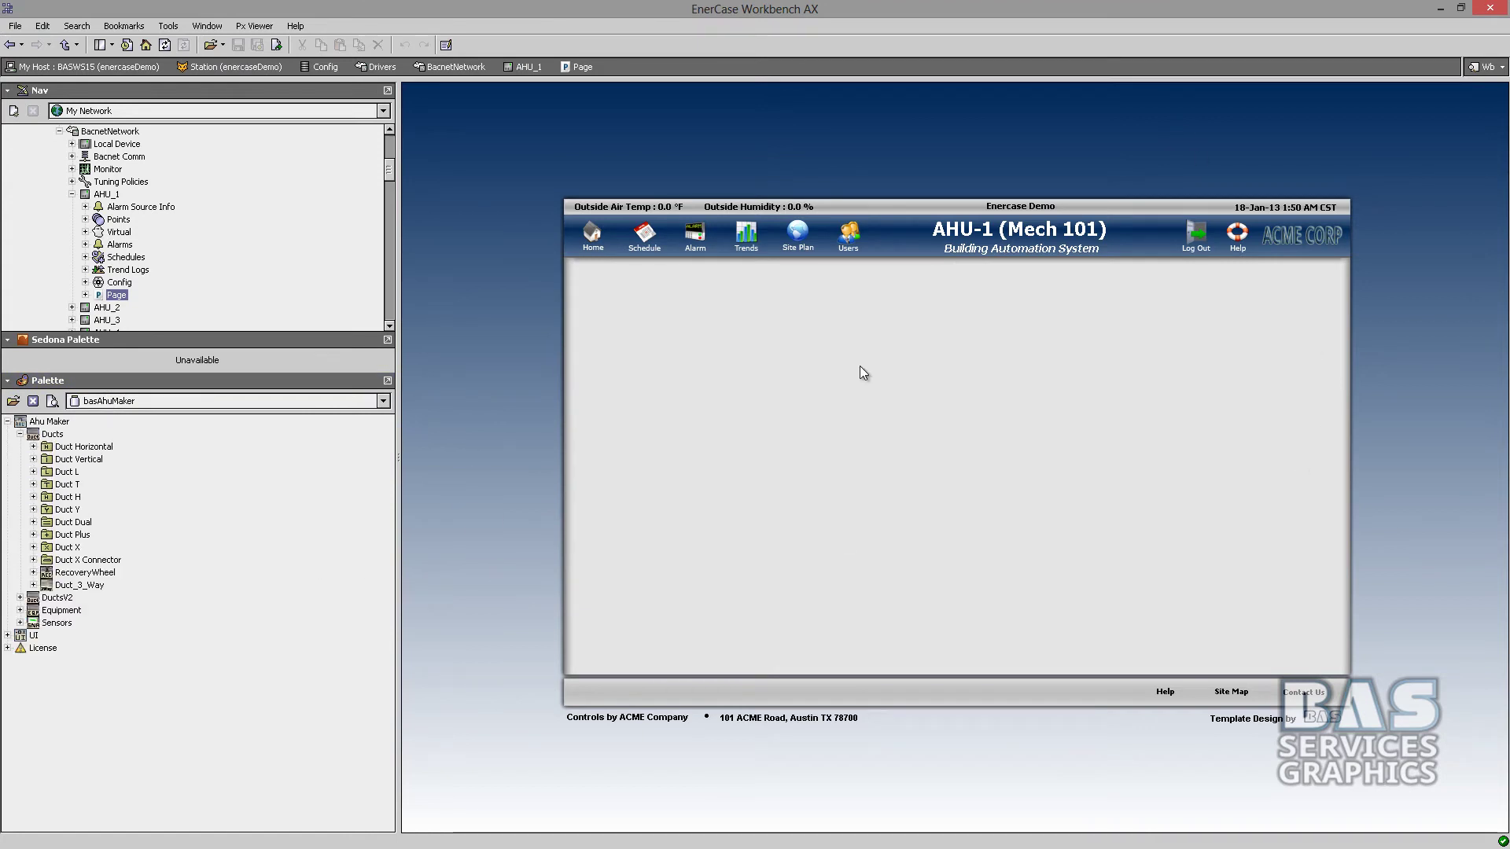
View AHU_1's Page in its Ipad, Iphone and Android versions.
click(1484, 66)
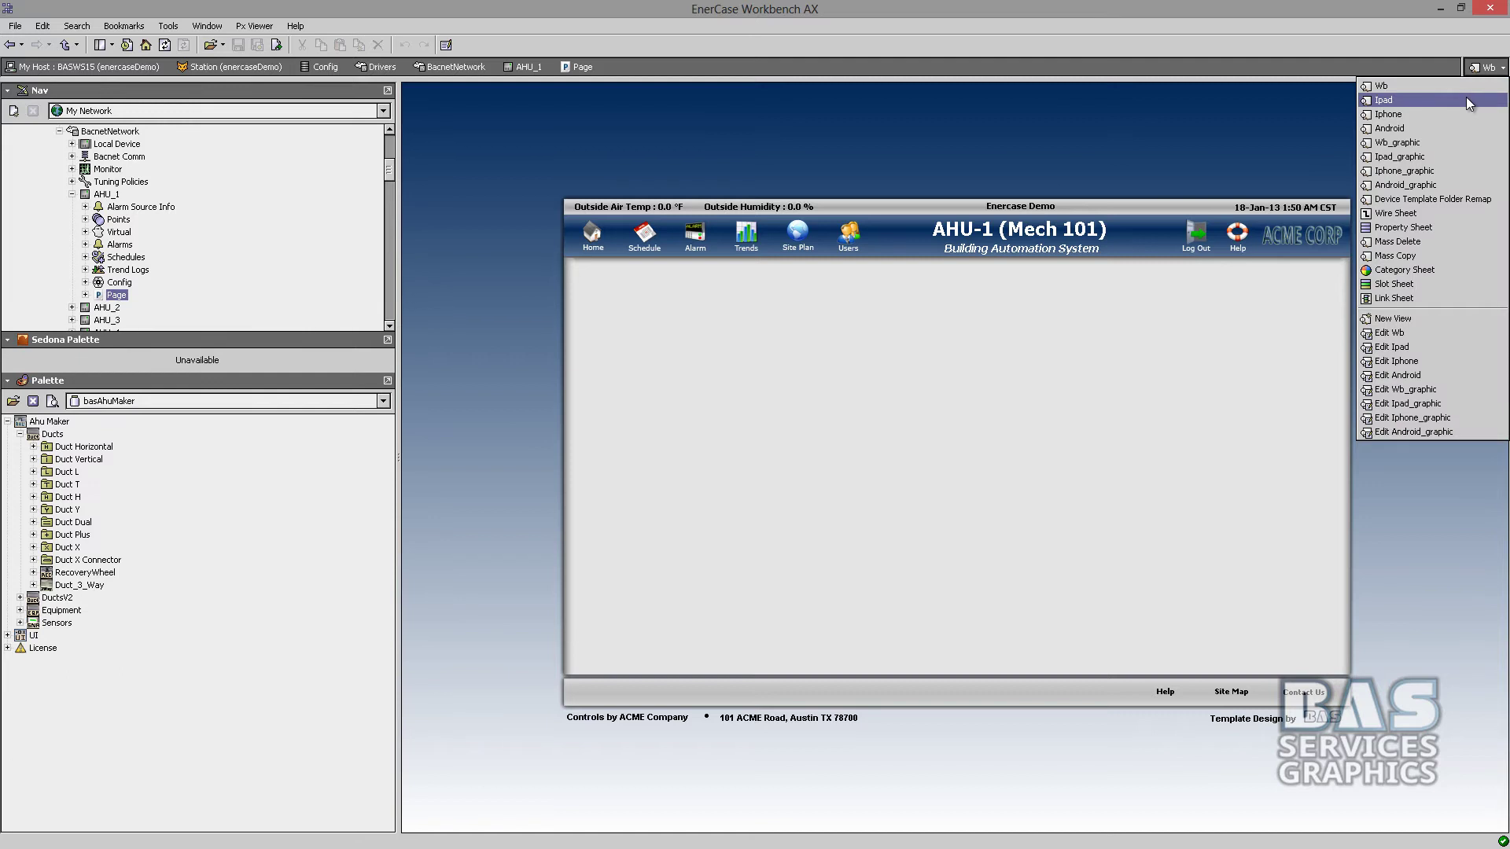
click(1469, 101)
click(1485, 67)
click(1467, 114)
click(1482, 67)
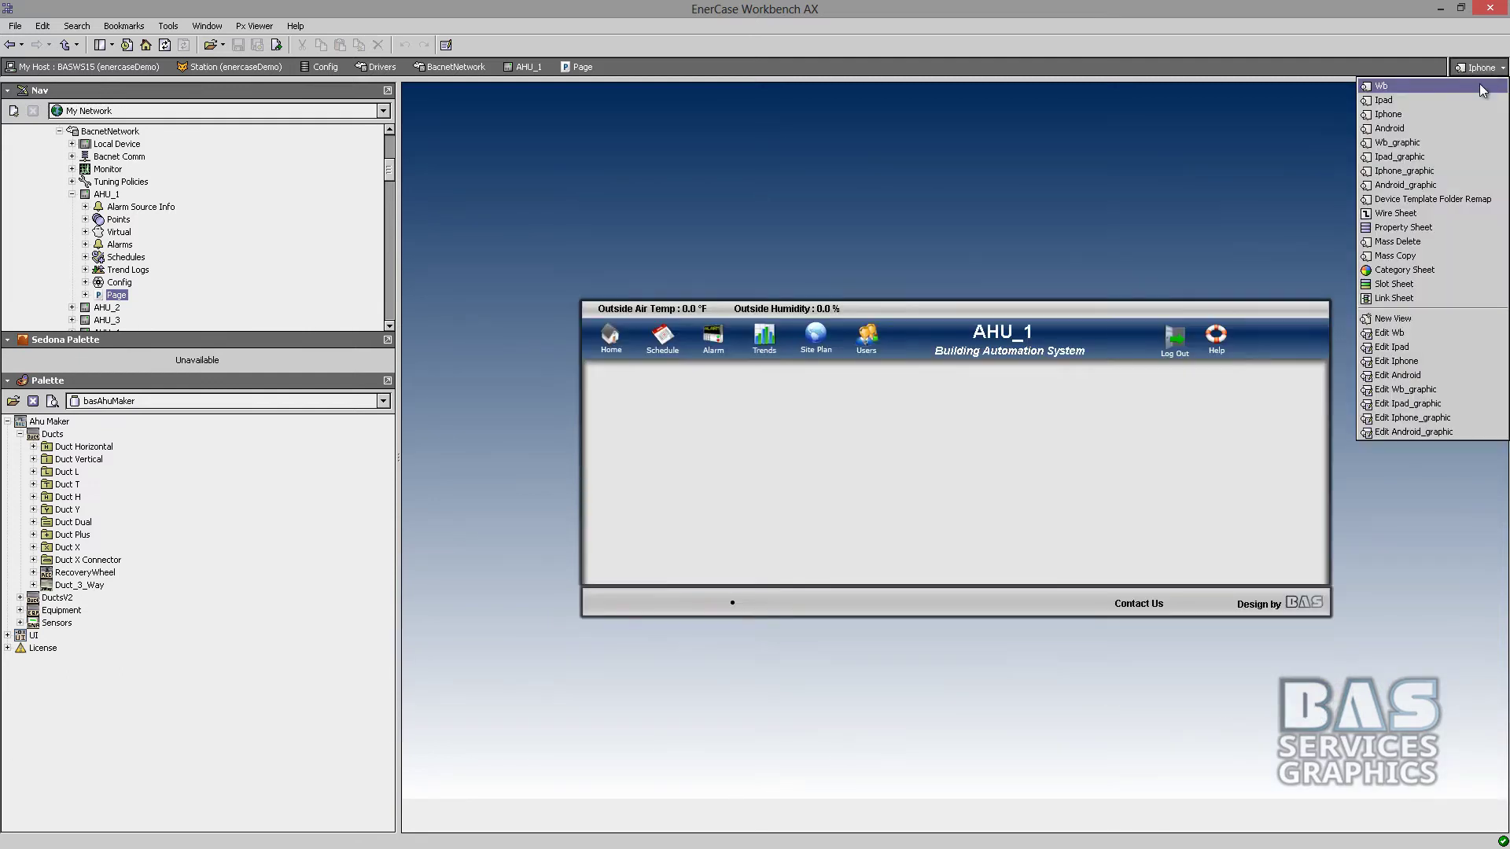
click(1451, 129)
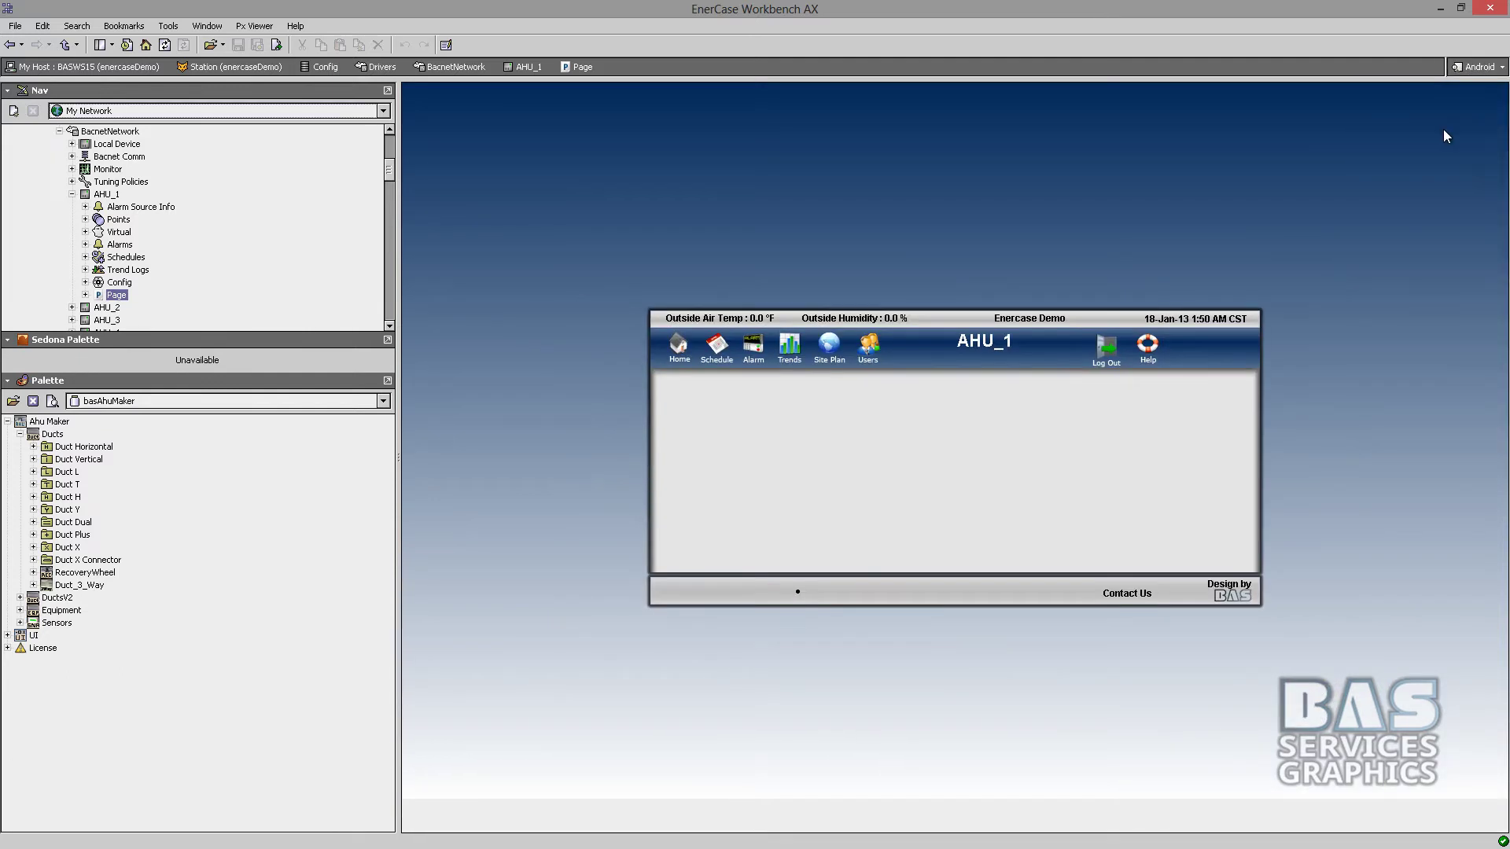
Open the Wb_graphic view of AHU_1's Page in edit mode.
click(1492, 68)
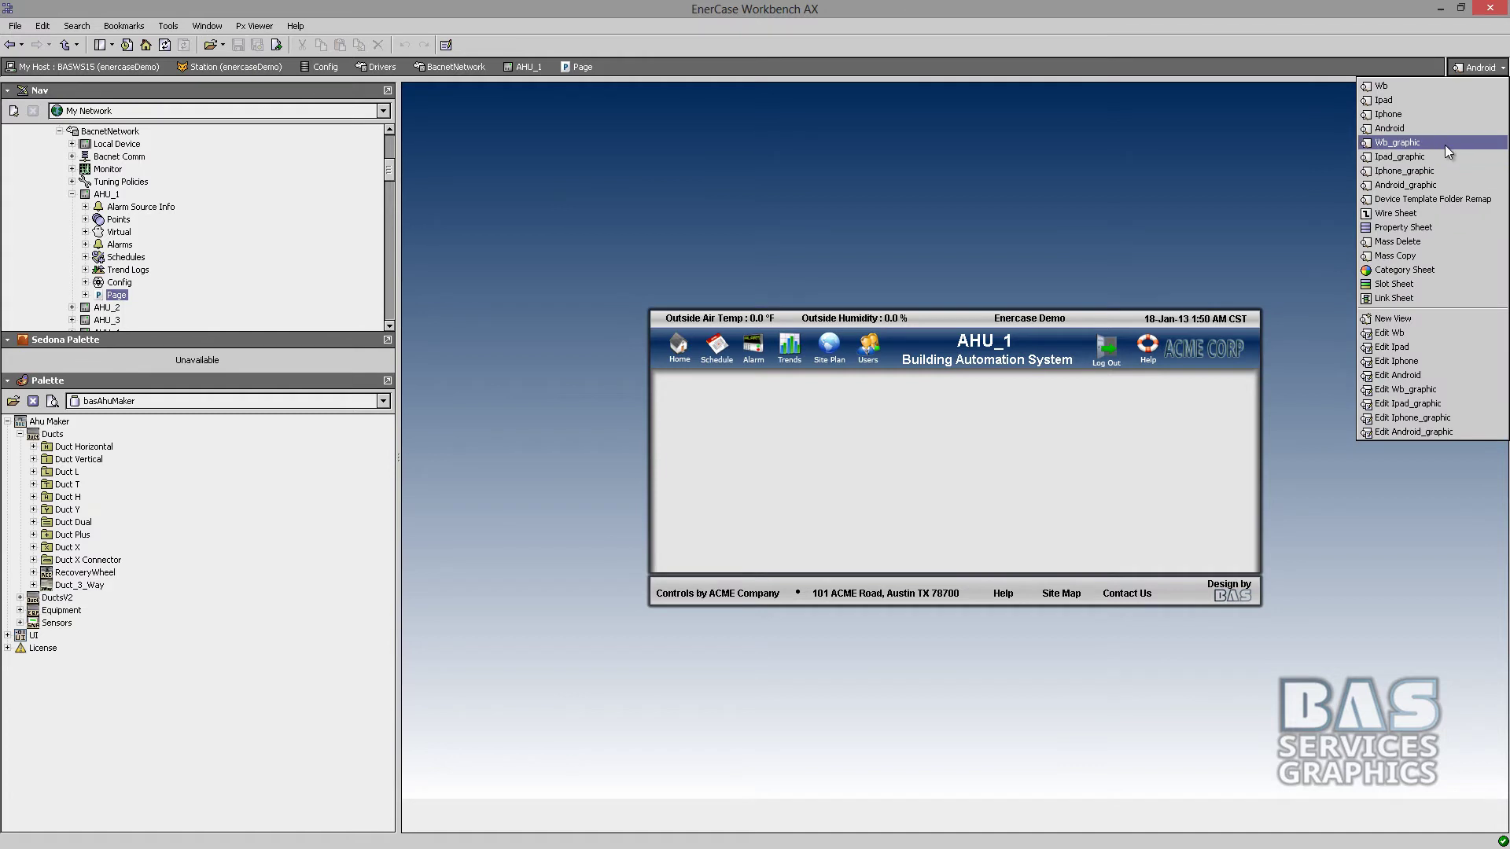
click(1445, 144)
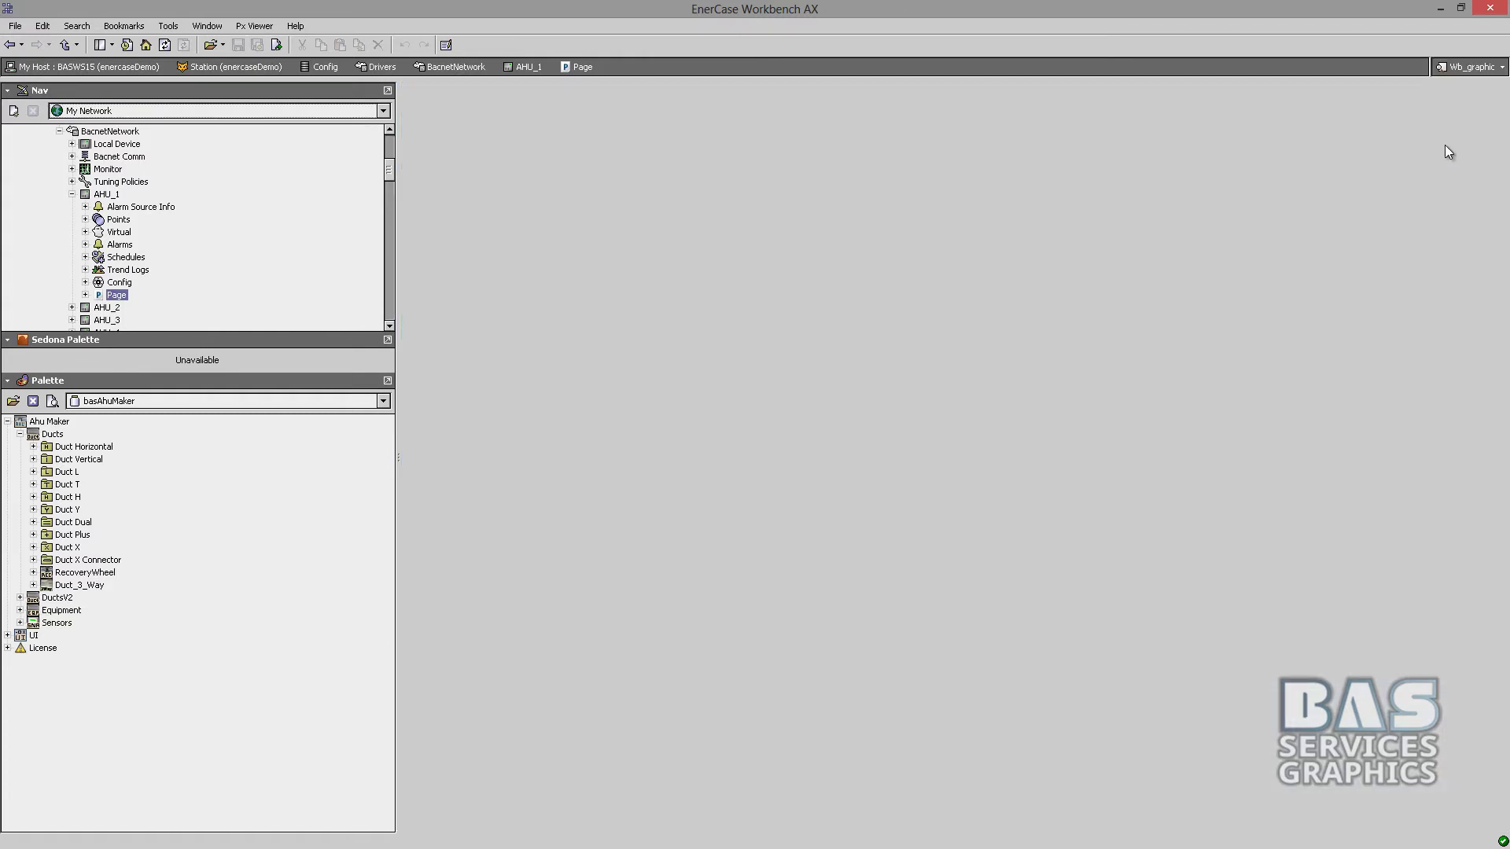
click(445, 44)
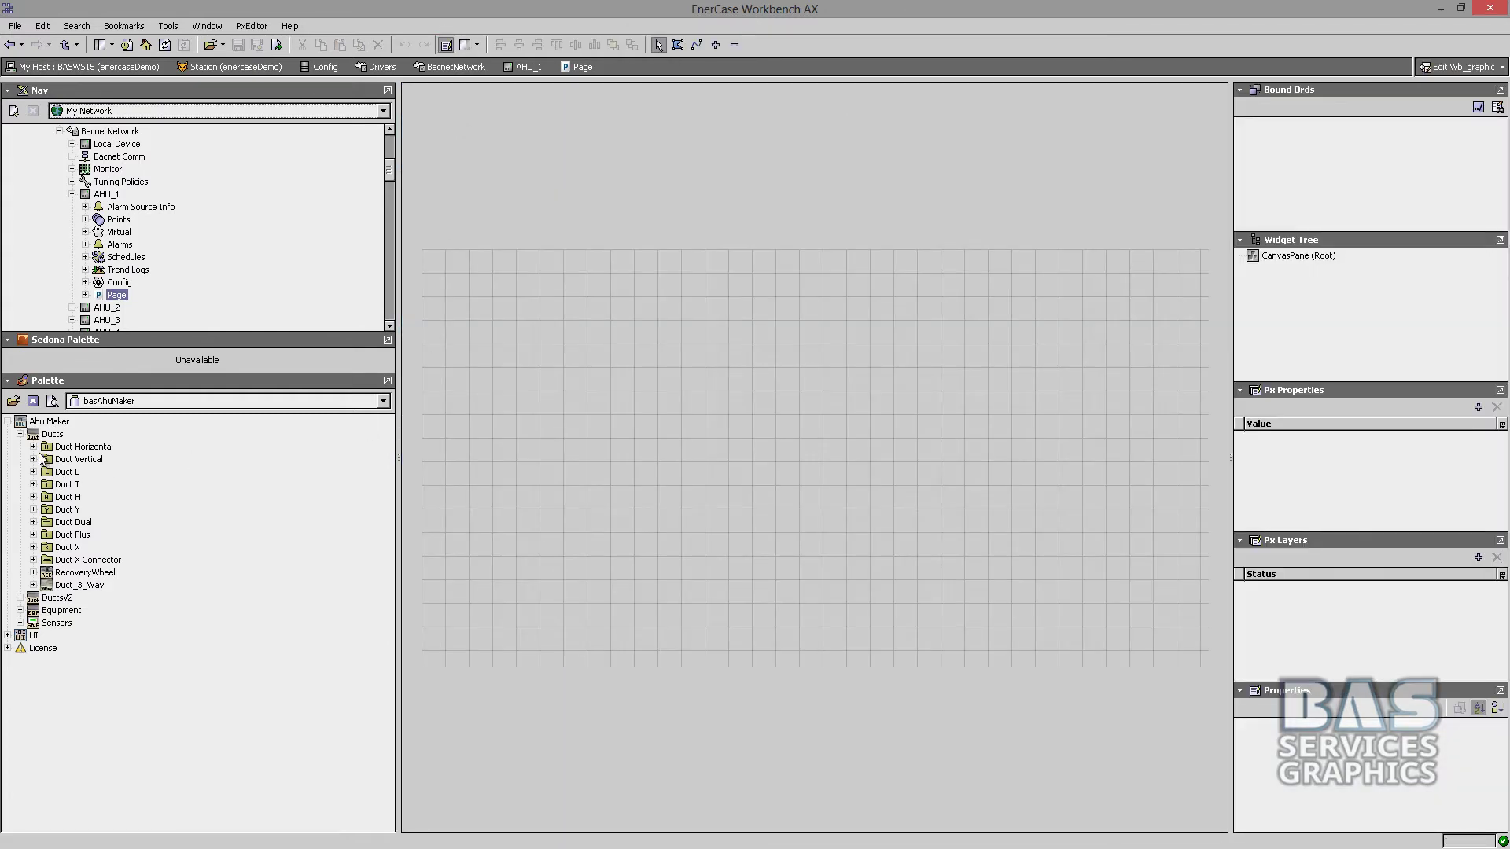
Build a duct run in the canvas's upper left from three StraightDuct pieces, ending with a DuctT snapped to its right end.
click(33, 447)
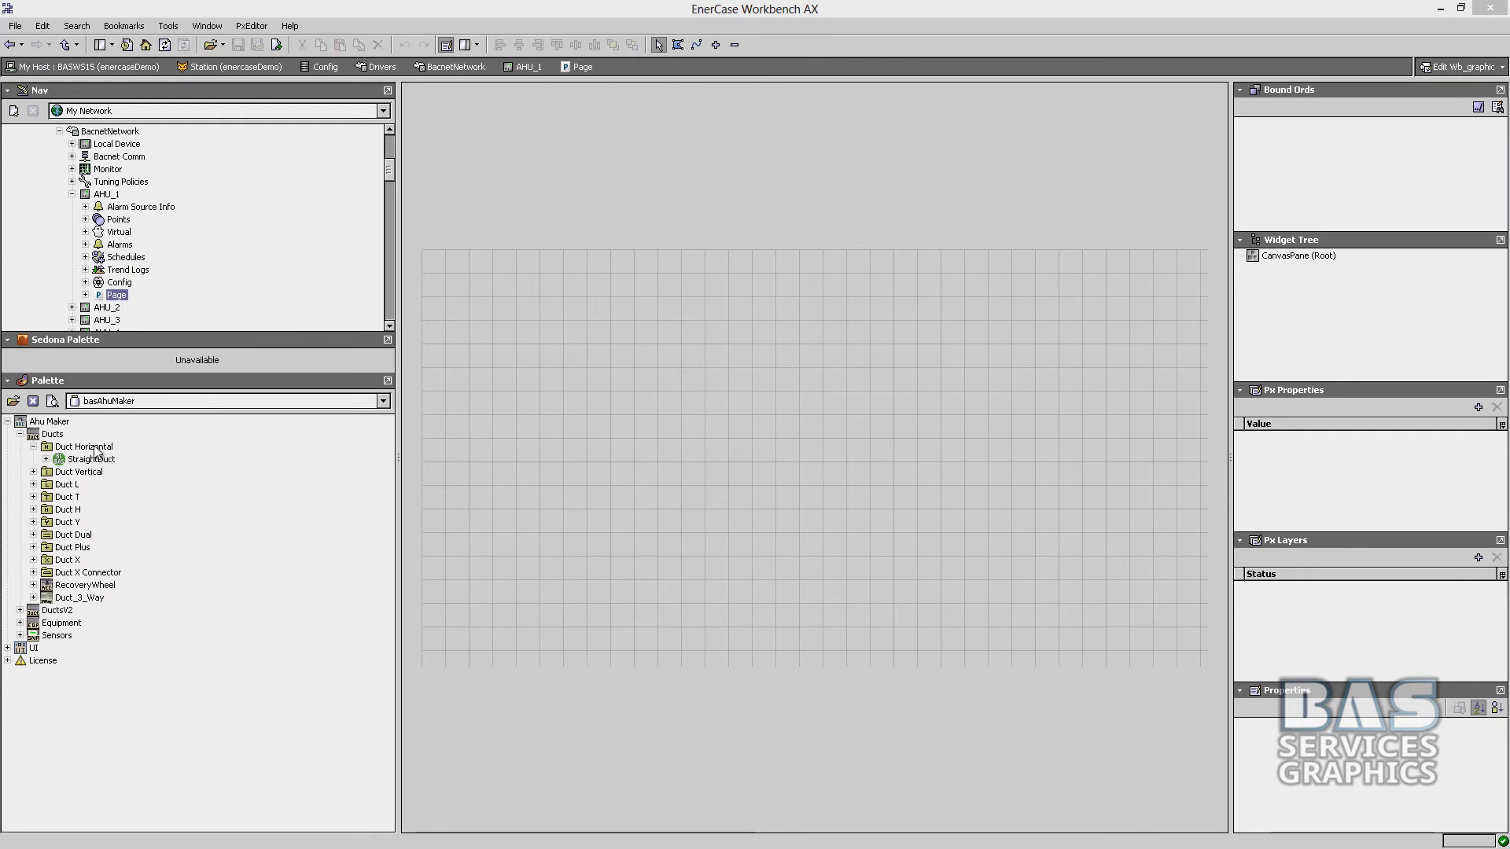
drag(66, 462, 633, 334)
key(ctrl+d)
key(ctrl+d)
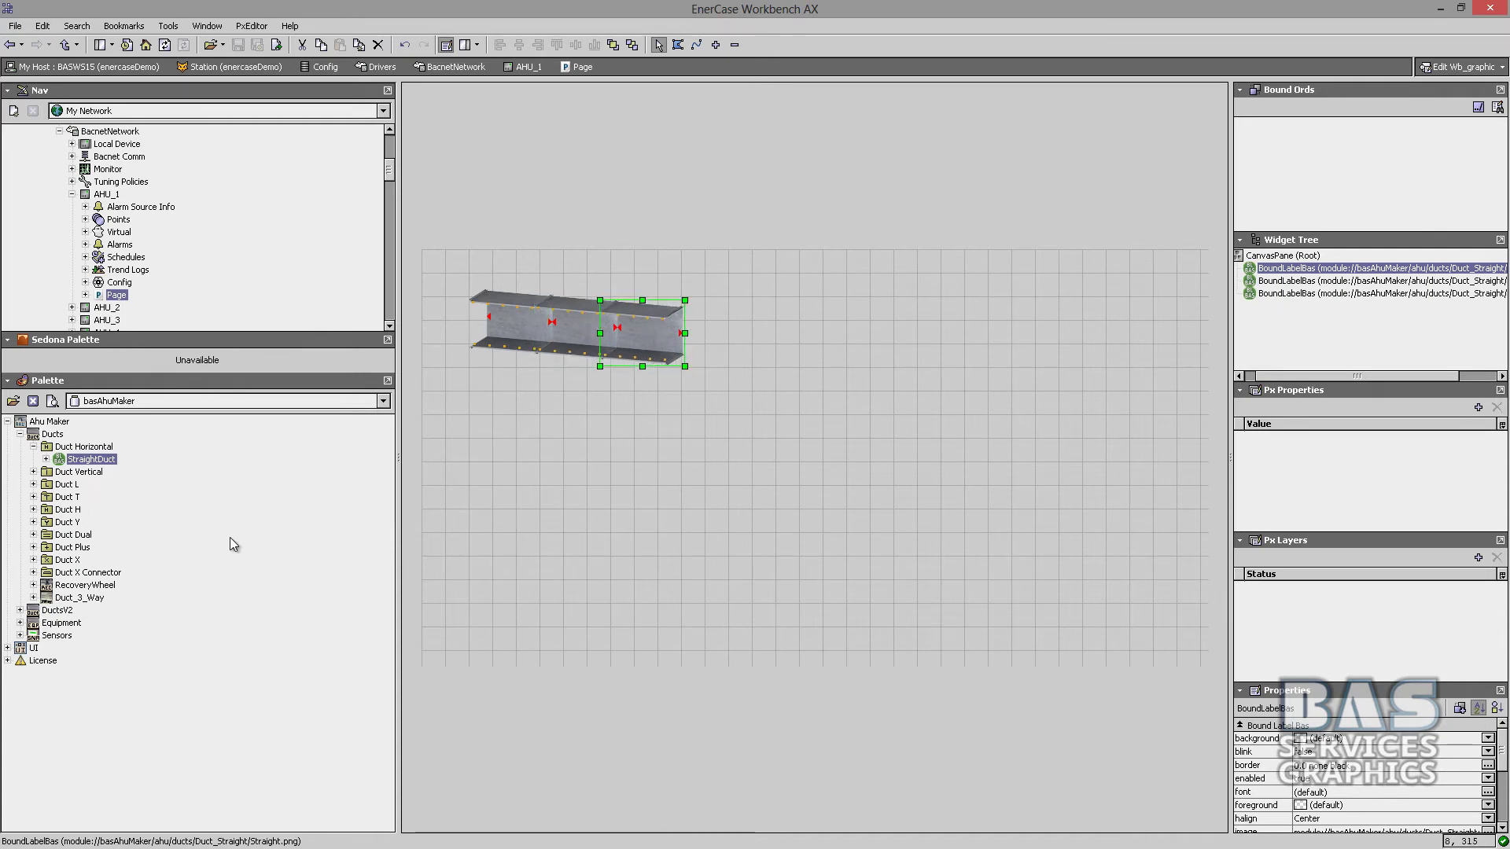
click(34, 497)
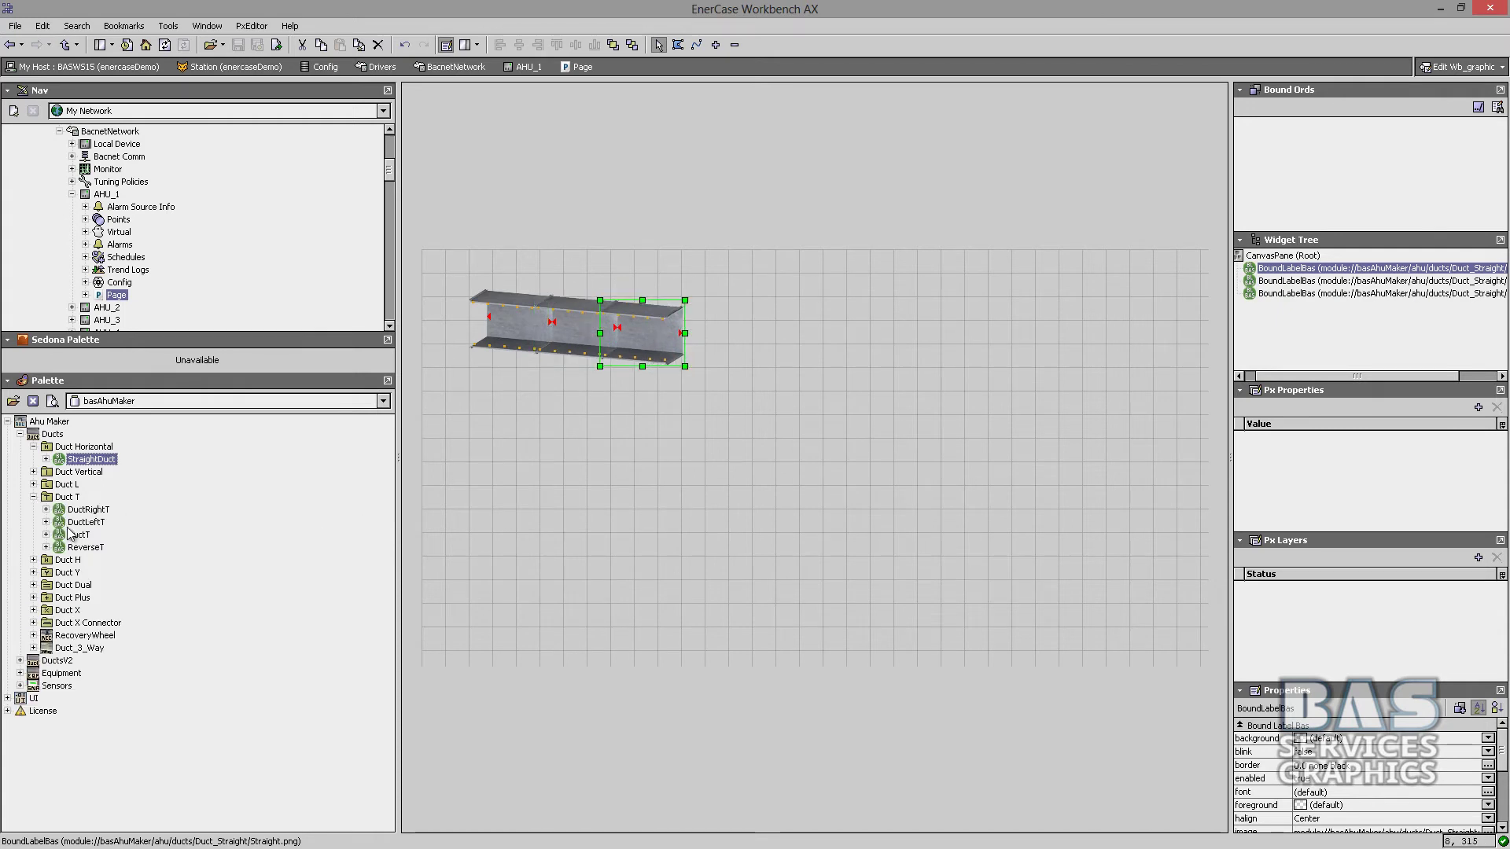
drag(79, 535, 716, 371)
Examine the grid and snap settings in the Px Editor options.
click(169, 26)
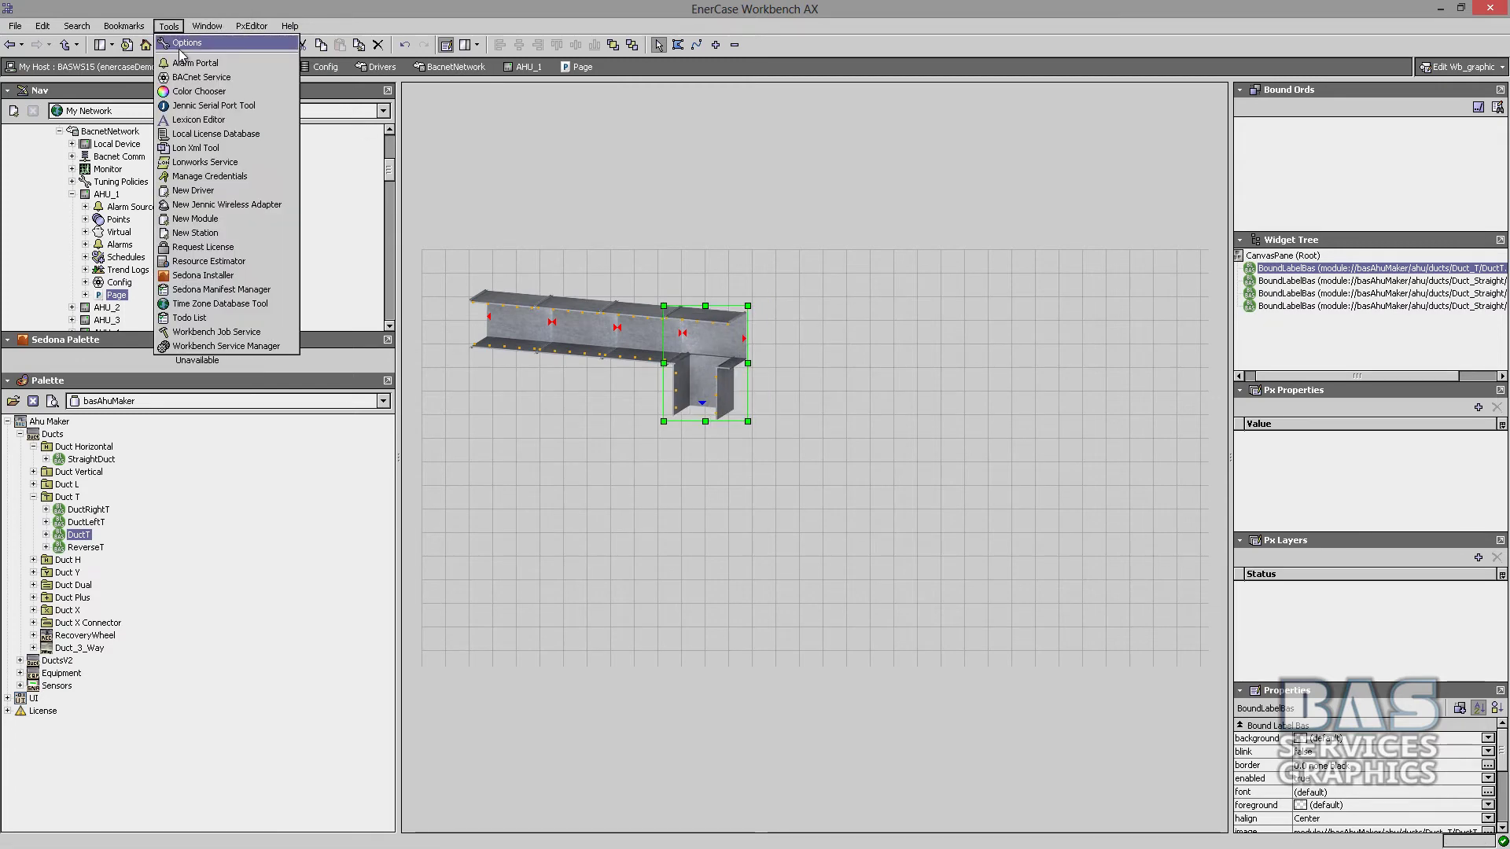
click(193, 346)
click(531, 469)
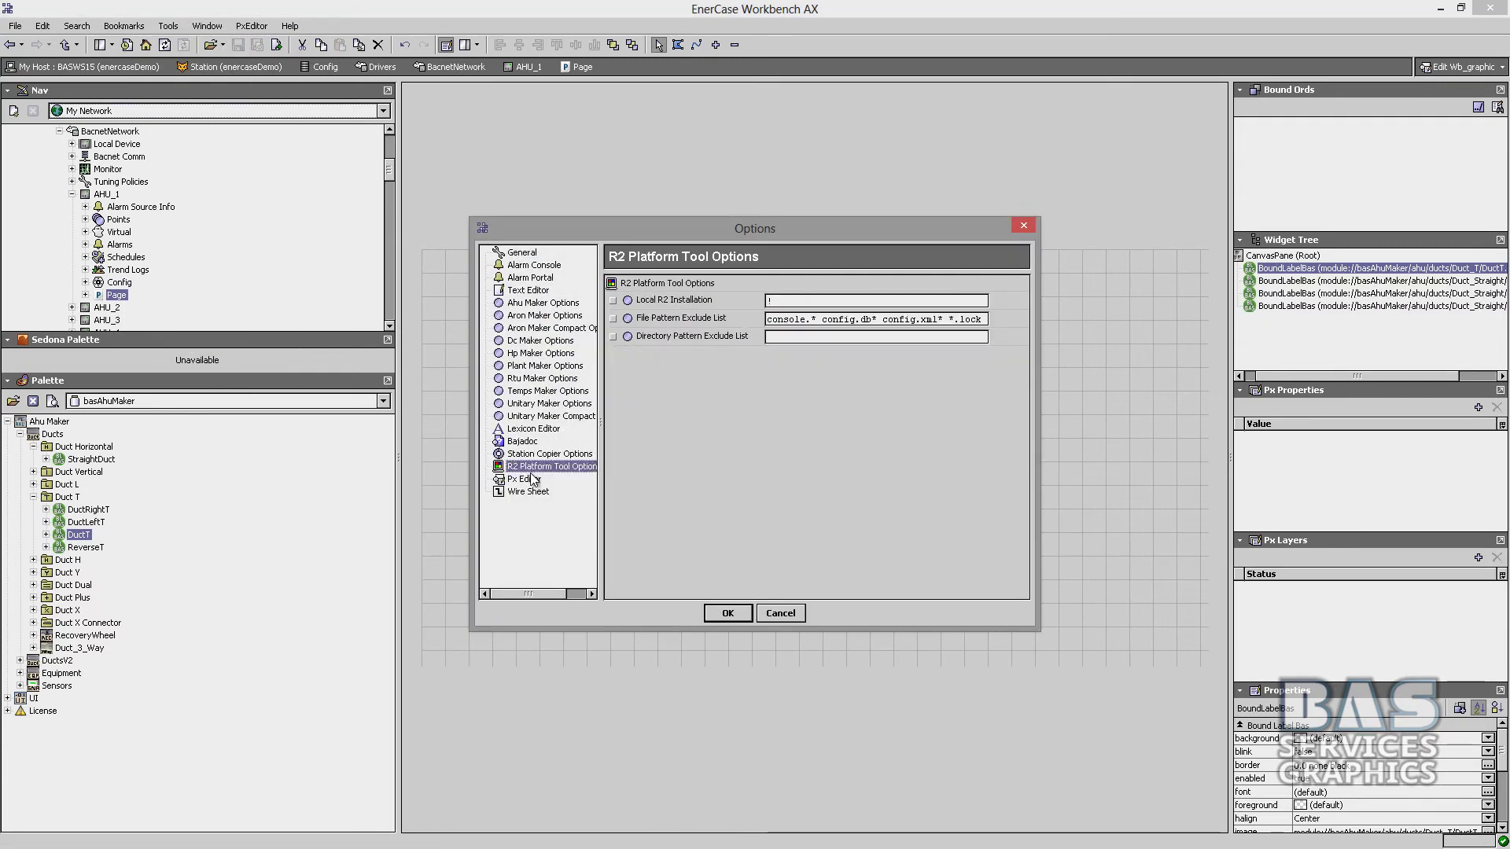
click(524, 479)
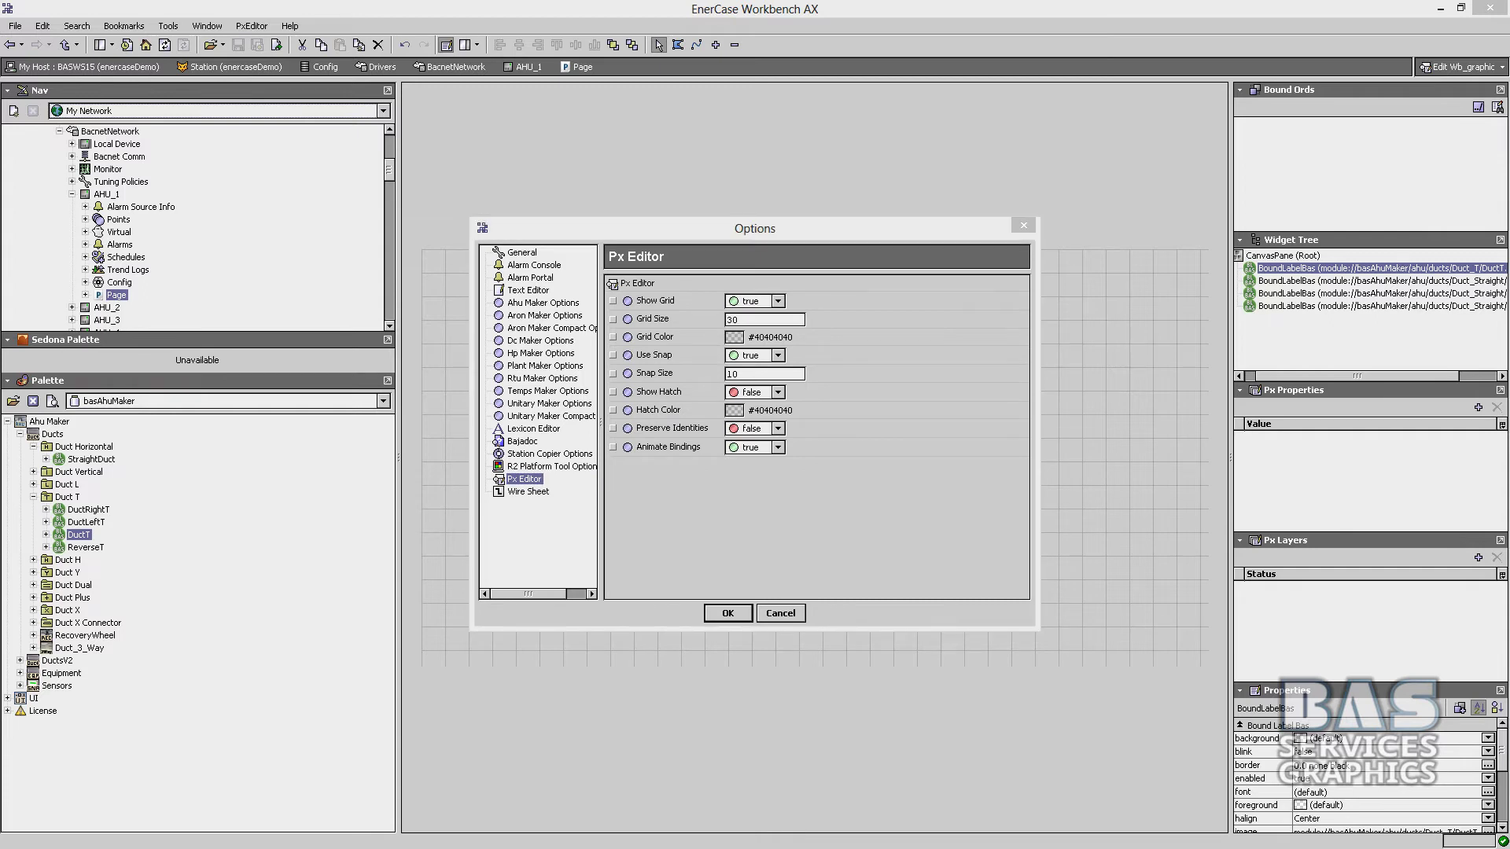
Set Use Snap to false in the Px Editor options and clear the canvas selection.
click(762, 370)
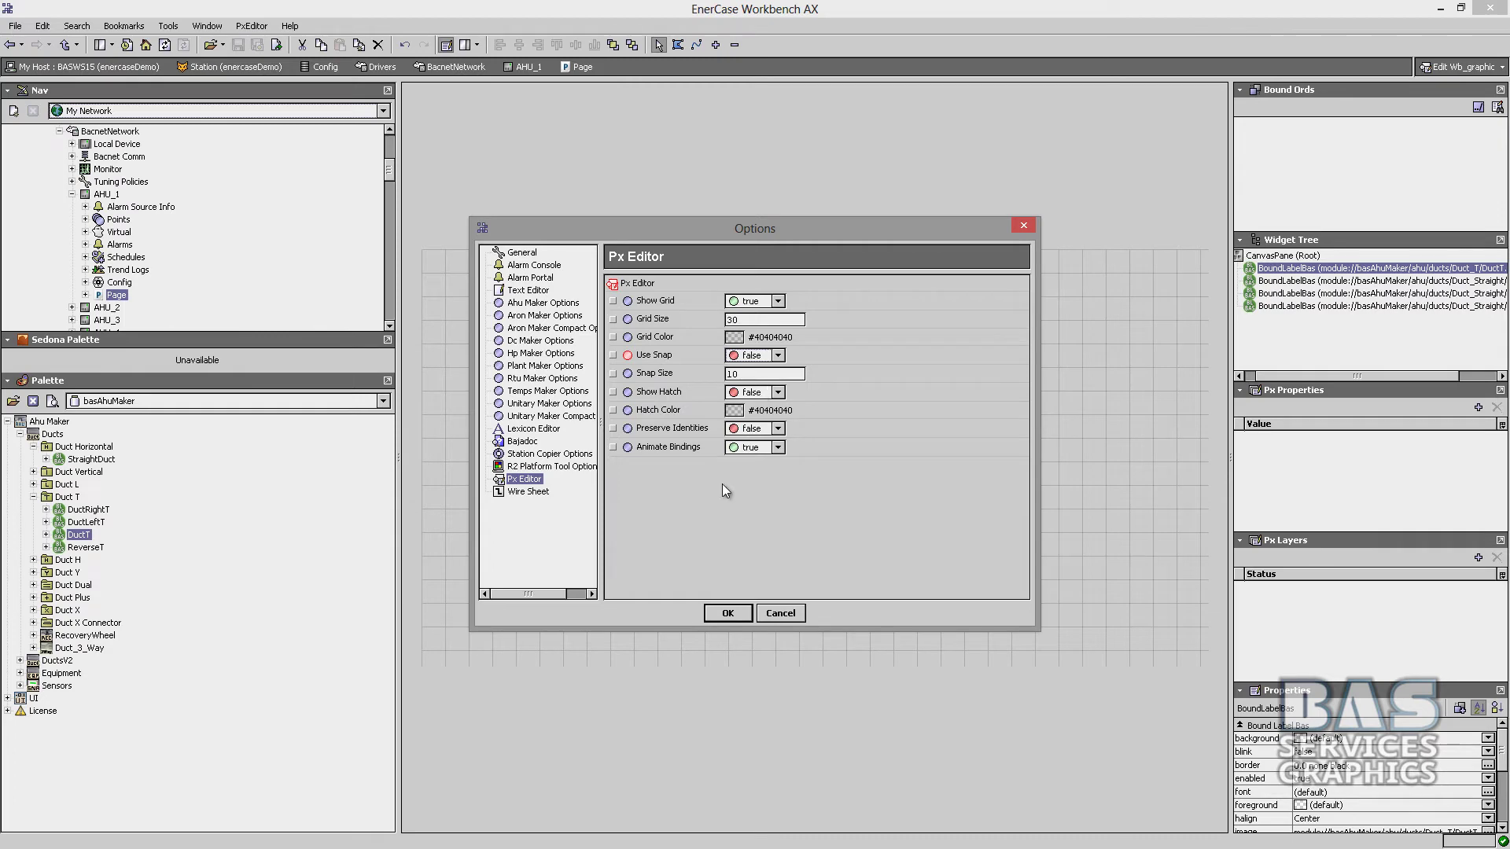
click(714, 617)
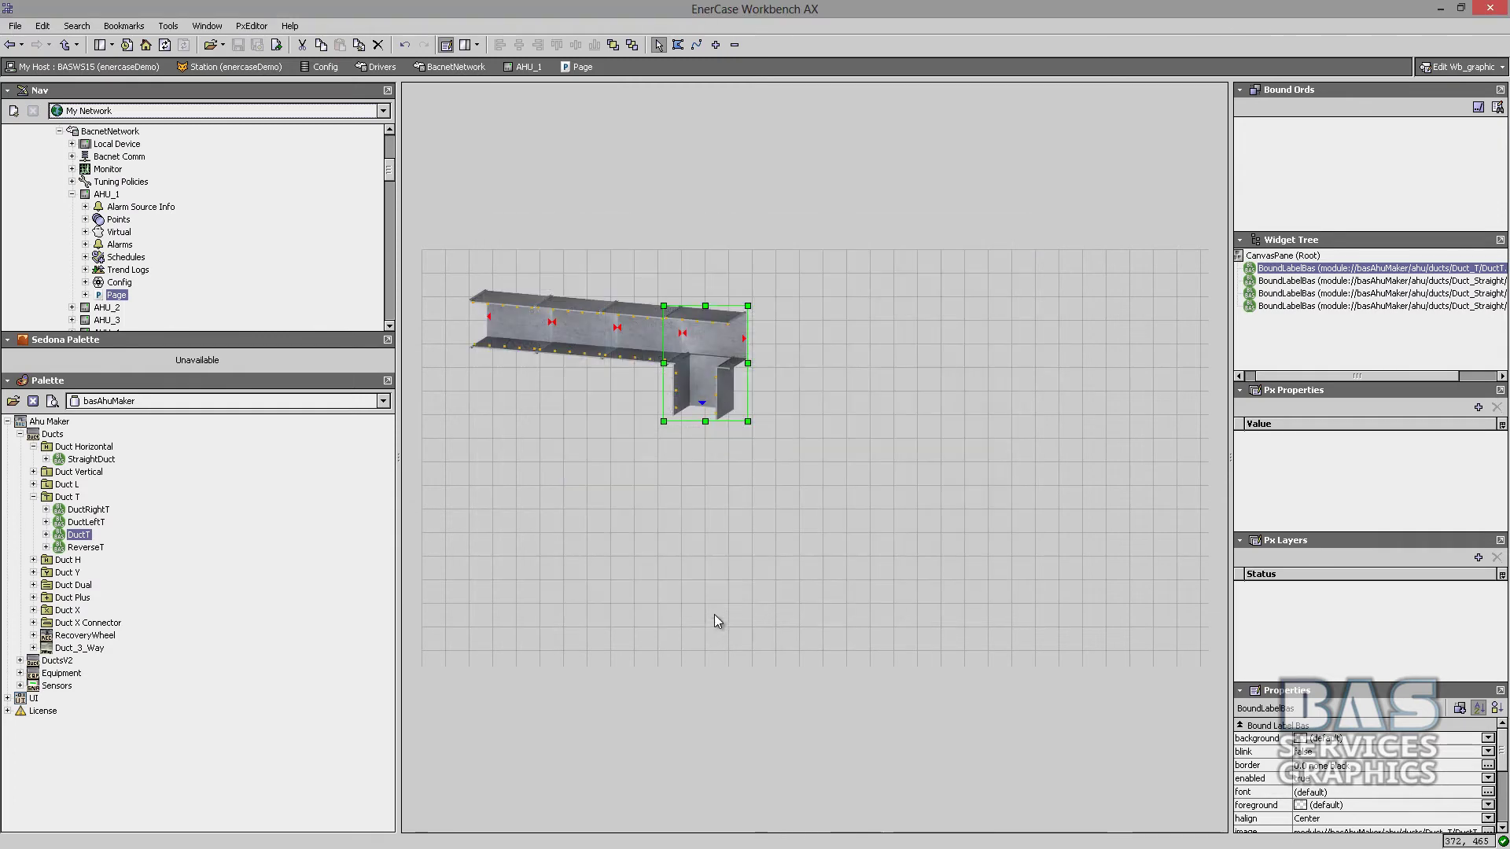
click(659, 498)
Place a ReverseT under the DuctT, snap it to the downward branch and send it to the back.
drag(80, 548, 673, 438)
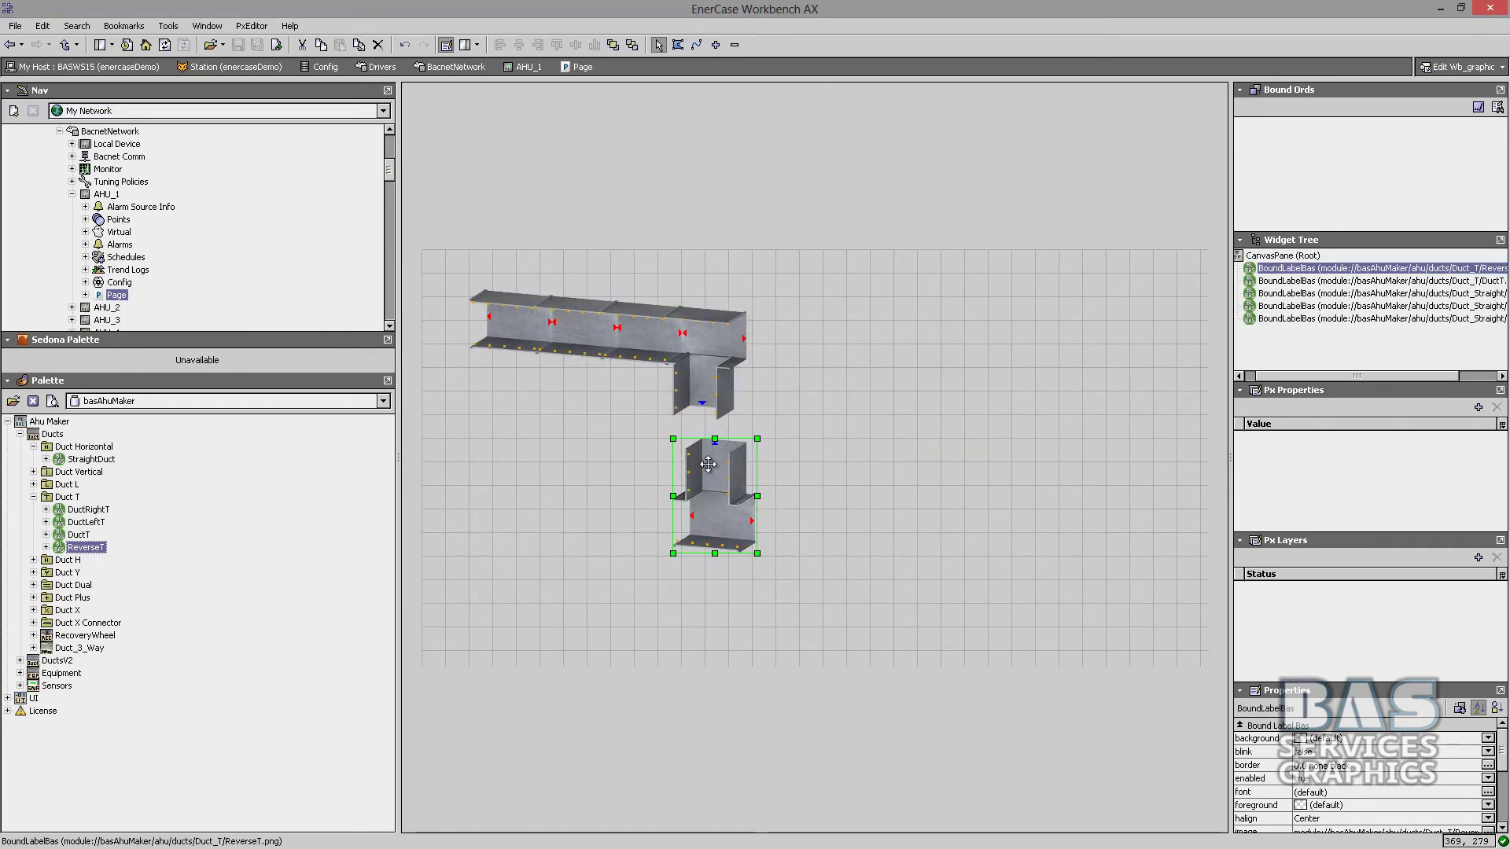
drag(711, 511, 729, 492)
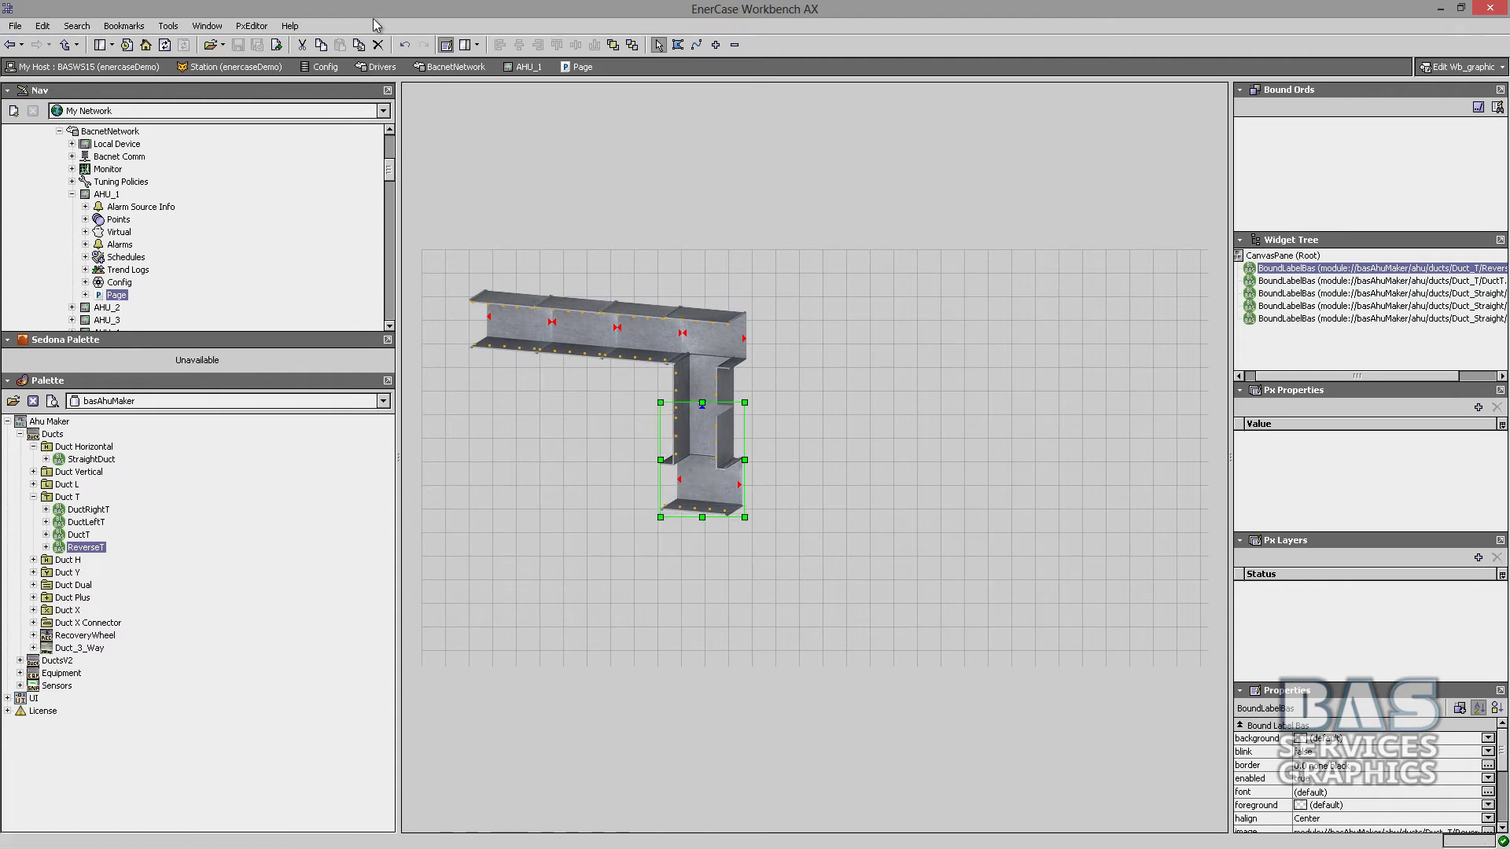
click(633, 46)
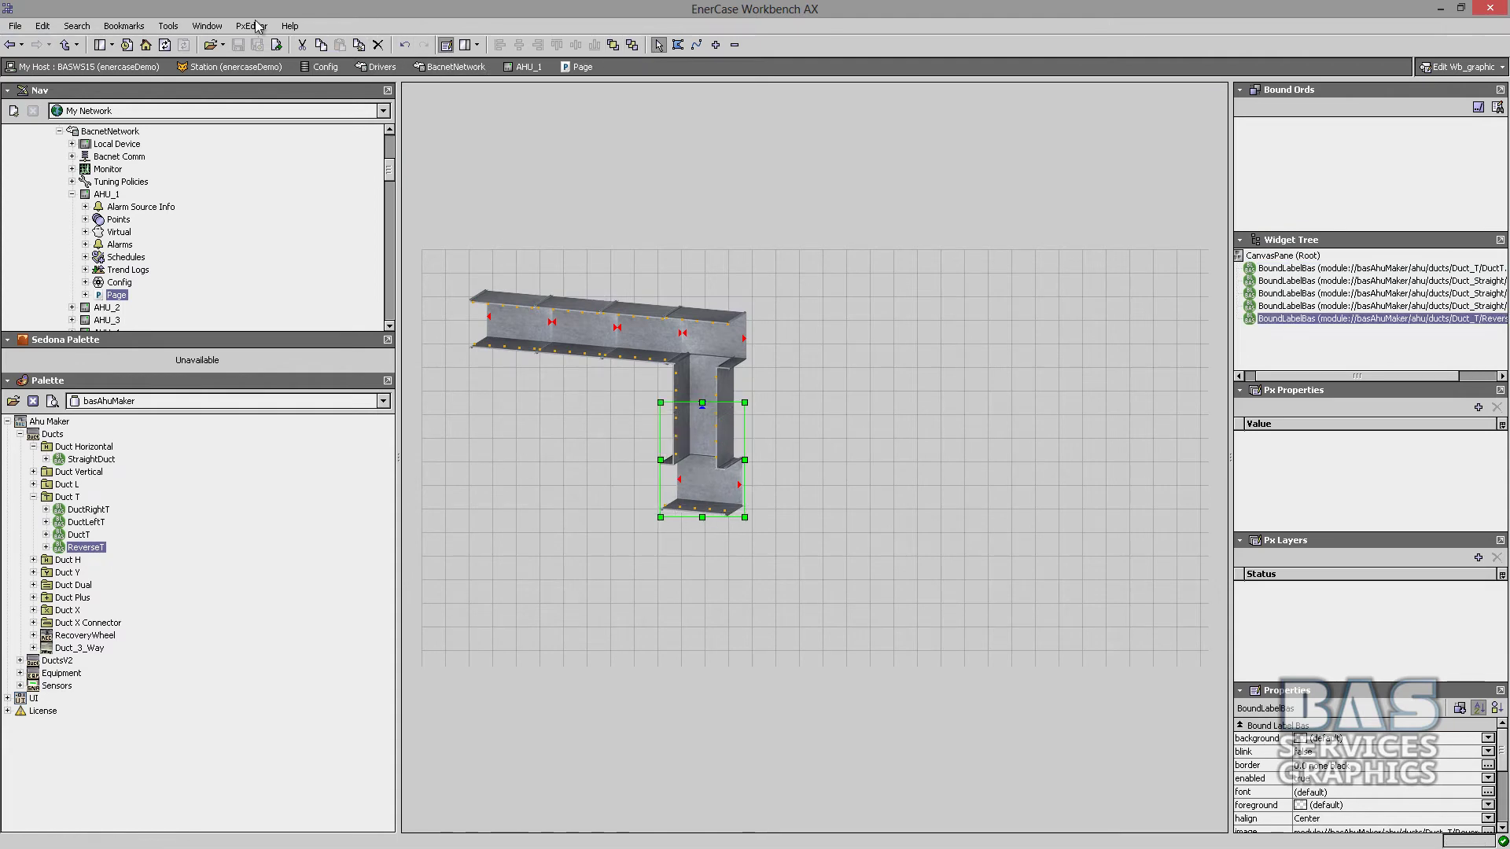
Set Snap Distance to 3 in the Ahu Maker Options.
click(168, 26)
click(179, 46)
click(542, 303)
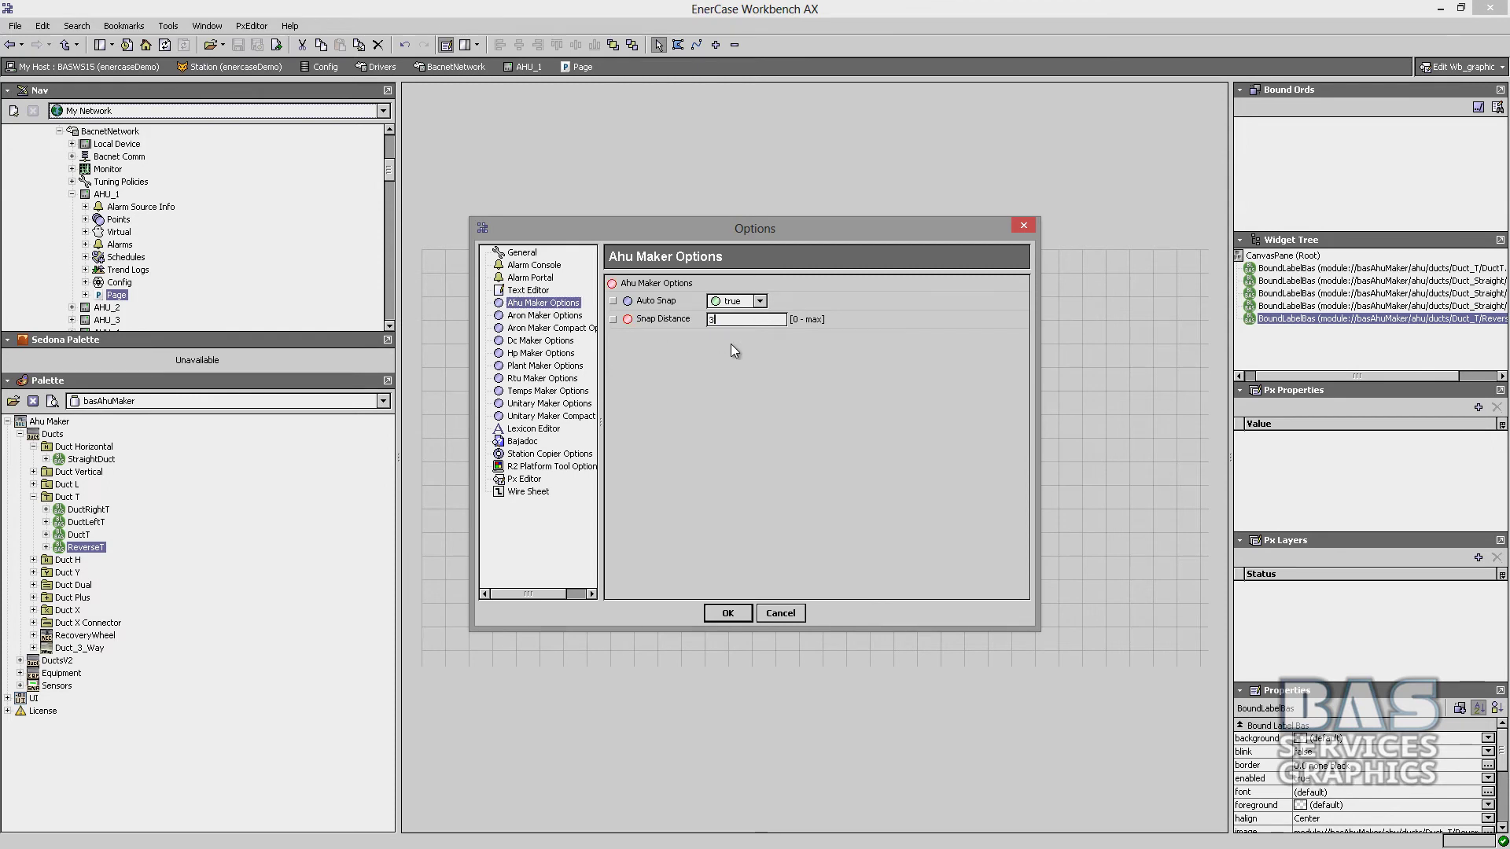
key(Return)
Duplicate the upper run's leftmost StraightDuct to build a three-piece run left of the ReverseT, sending the pieces to the back.
click(519, 340)
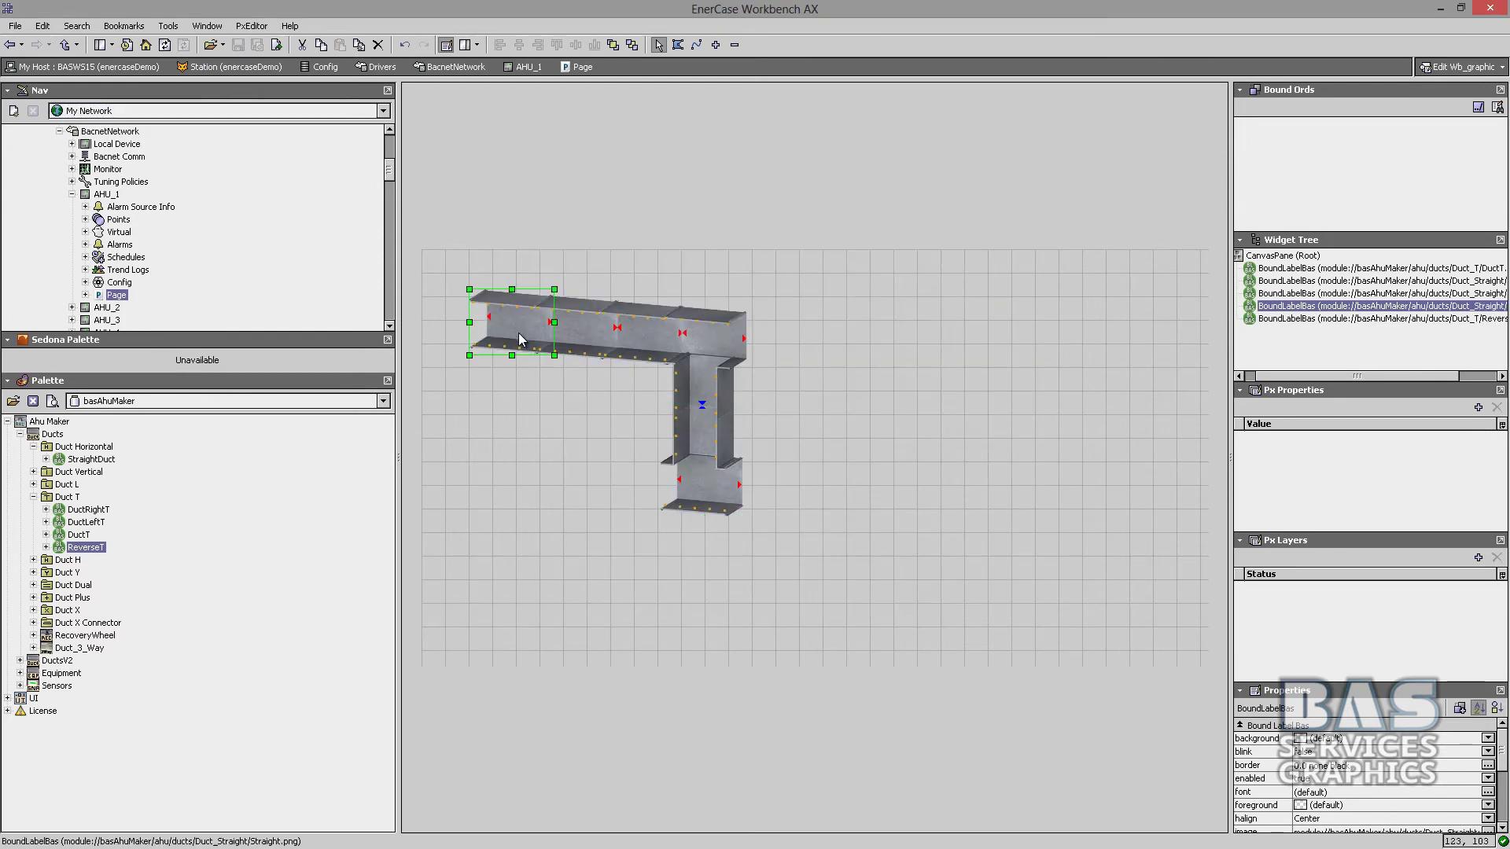
key(ctrl+d)
drag(519, 328, 498, 478)
click(632, 45)
click(631, 44)
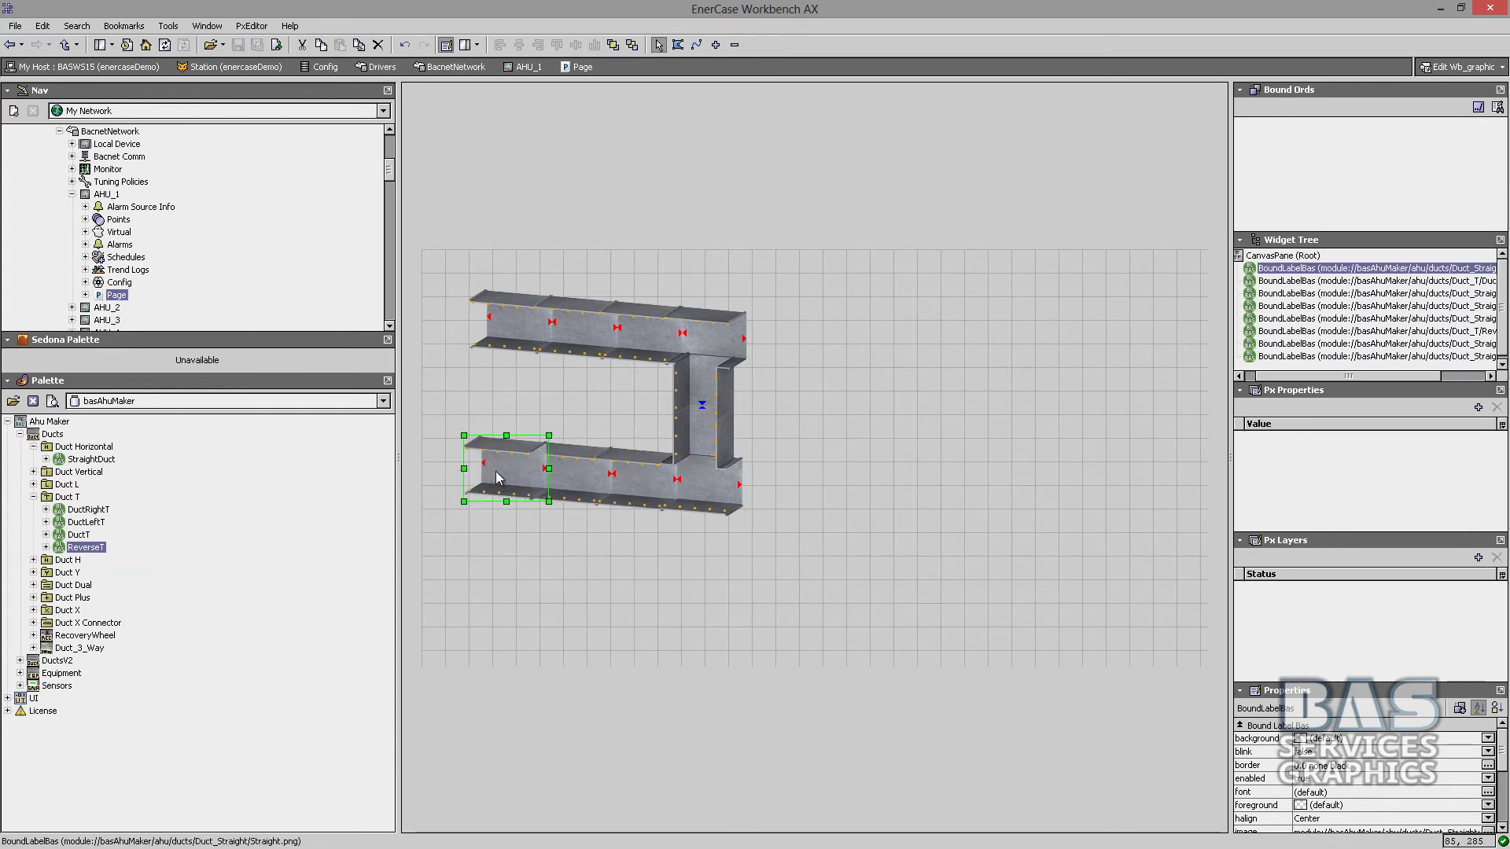
click(632, 45)
Extend the upper and lower runs to the right of the T pieces with three duplicated StraightDuct pieces each.
drag(541, 318, 747, 485)
key(ctrl+d)
drag(771, 482, 827, 485)
key(ctrl+d)
drag(832, 493, 880, 520)
key(ctrl+d)
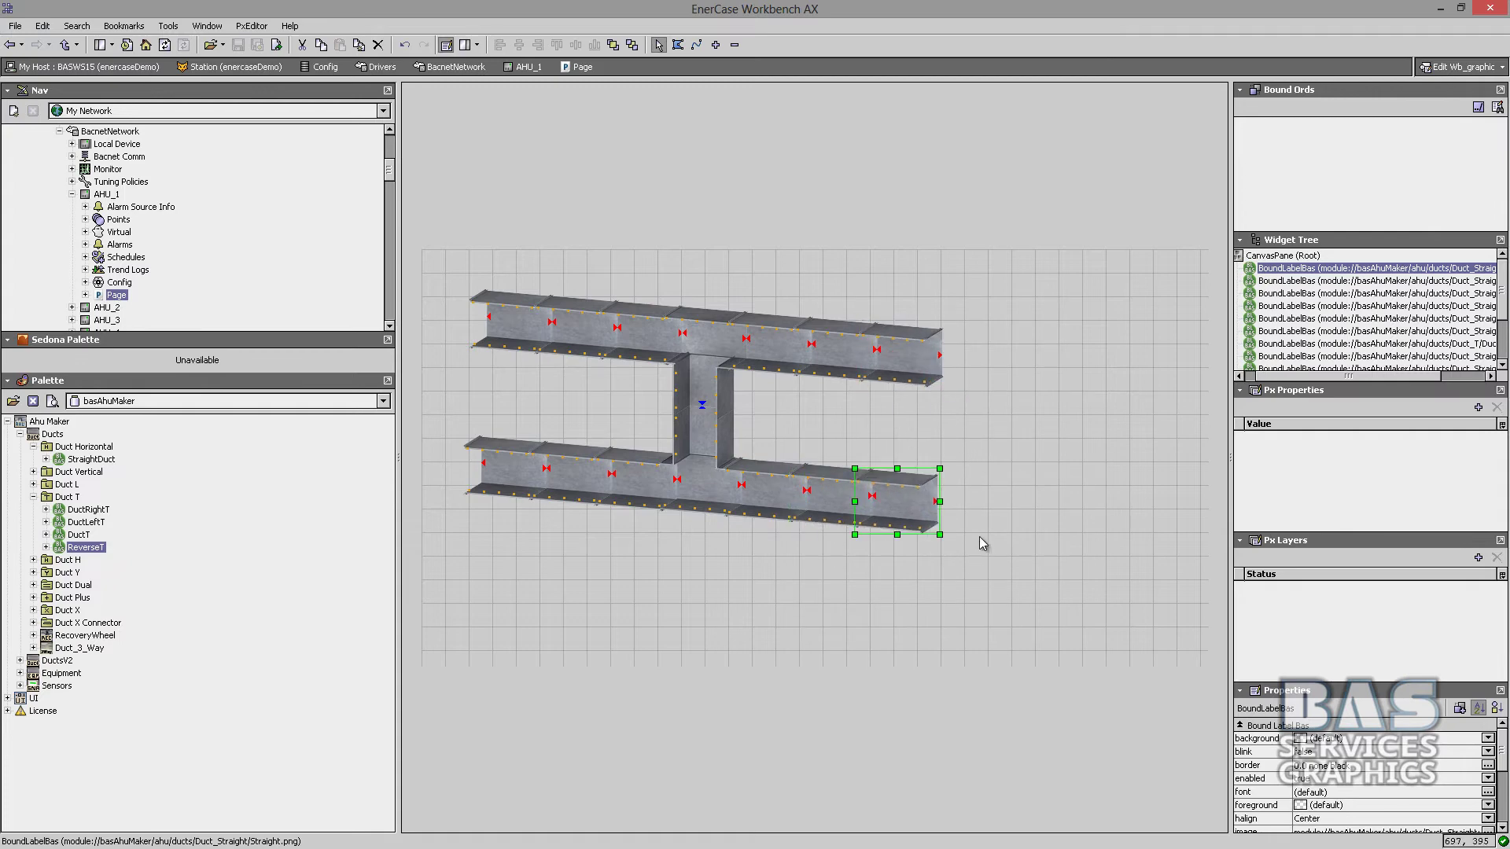
Move the complete duct assembly right and slightly down on the canvas grid.
drag(985, 611, 448, 271)
drag(937, 371, 1070, 402)
click(488, 403)
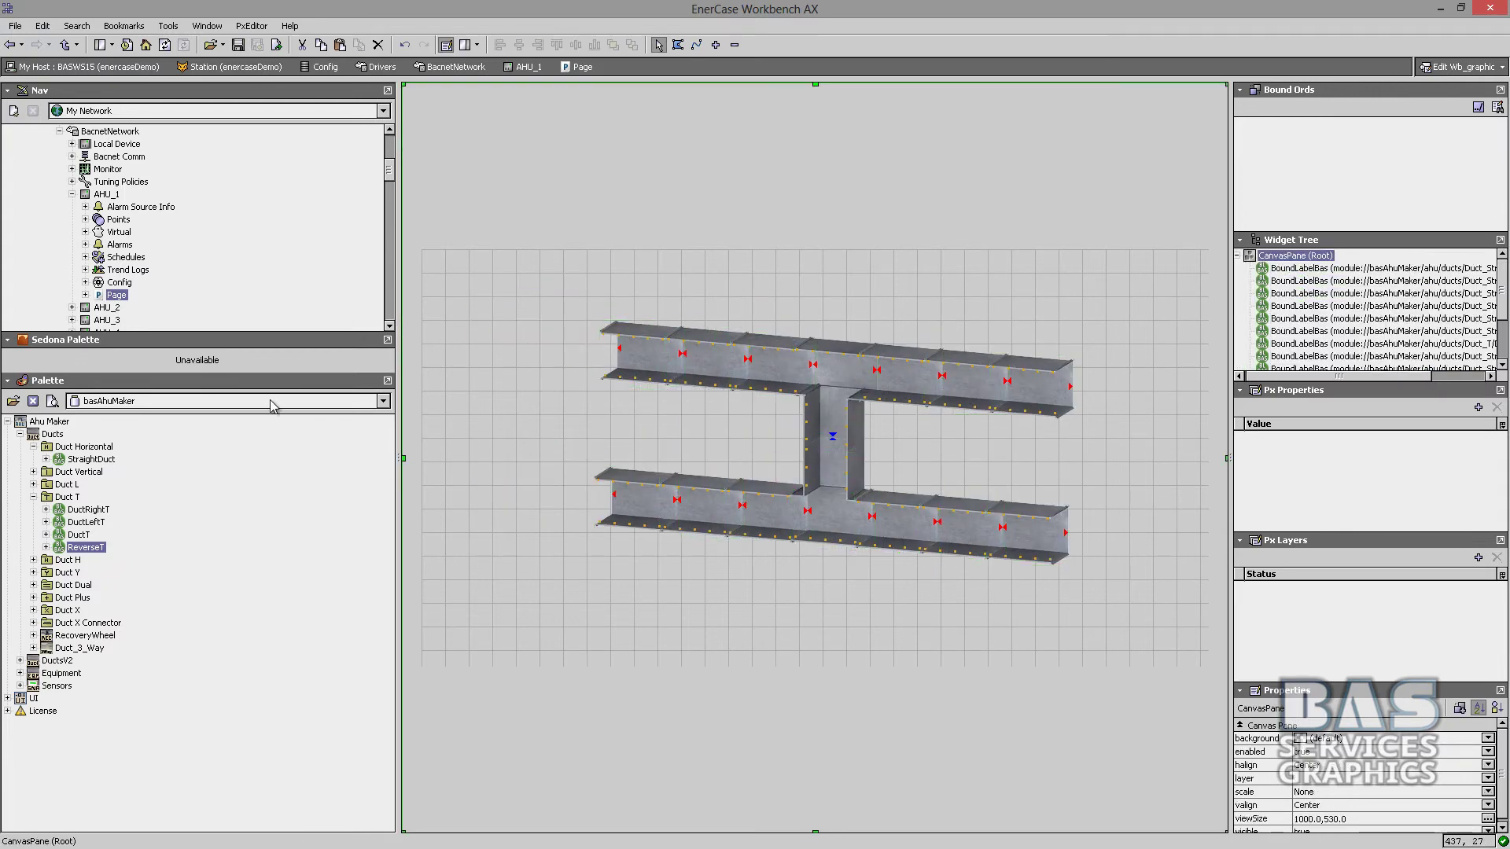
Place a Damper_Vertical_Analog from the Equipment palette on the canvas beside the upper duct's left end.
click(21, 673)
scroll(59, 692, down, 3)
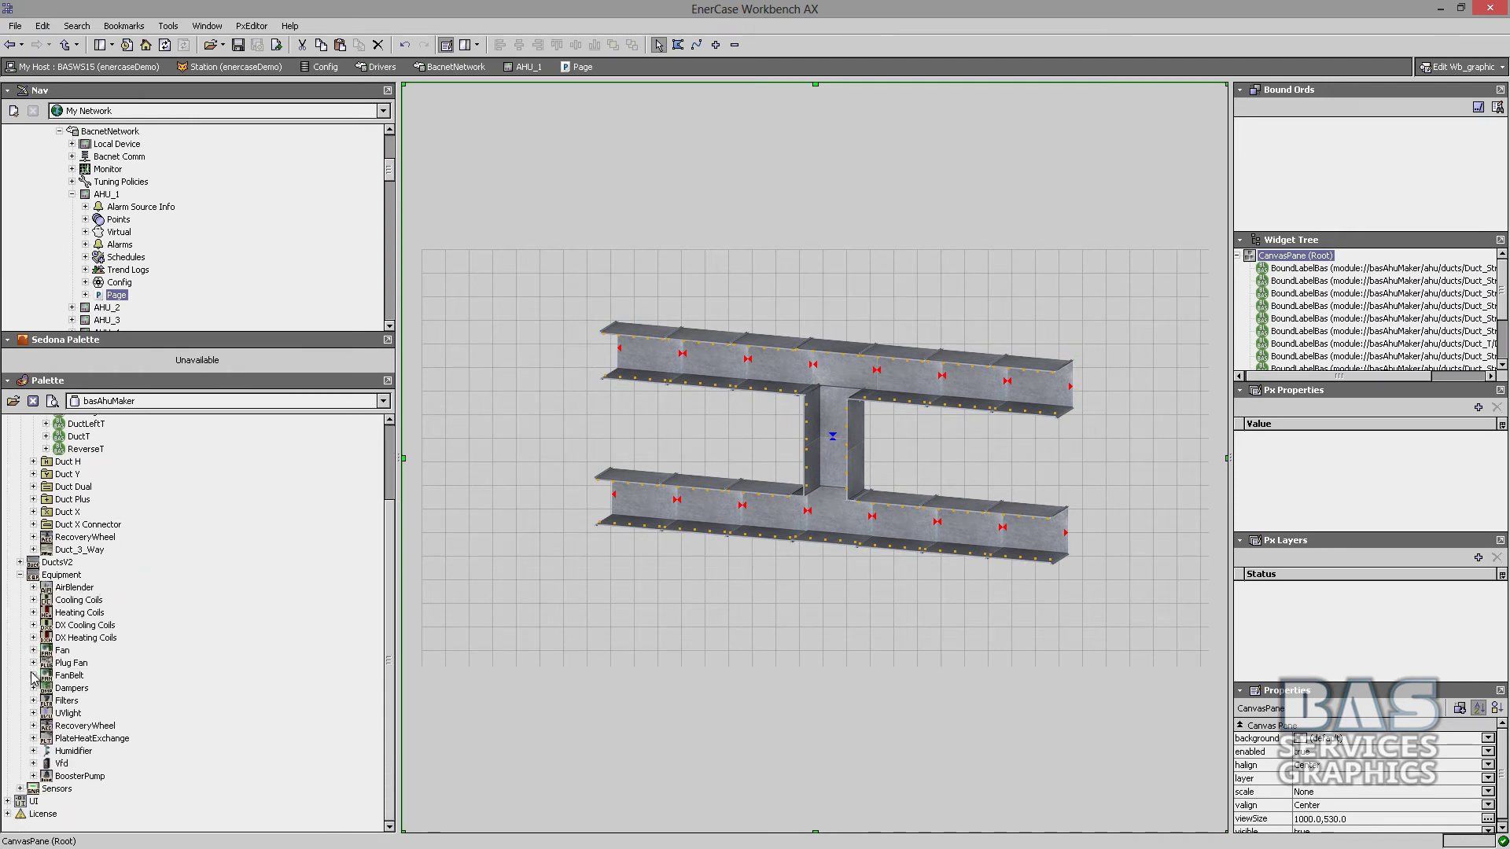
click(33, 688)
drag(138, 699, 551, 358)
Place a Fan_Horizontal_True_ON beside the lower duct's left end and save the graphic.
click(34, 649)
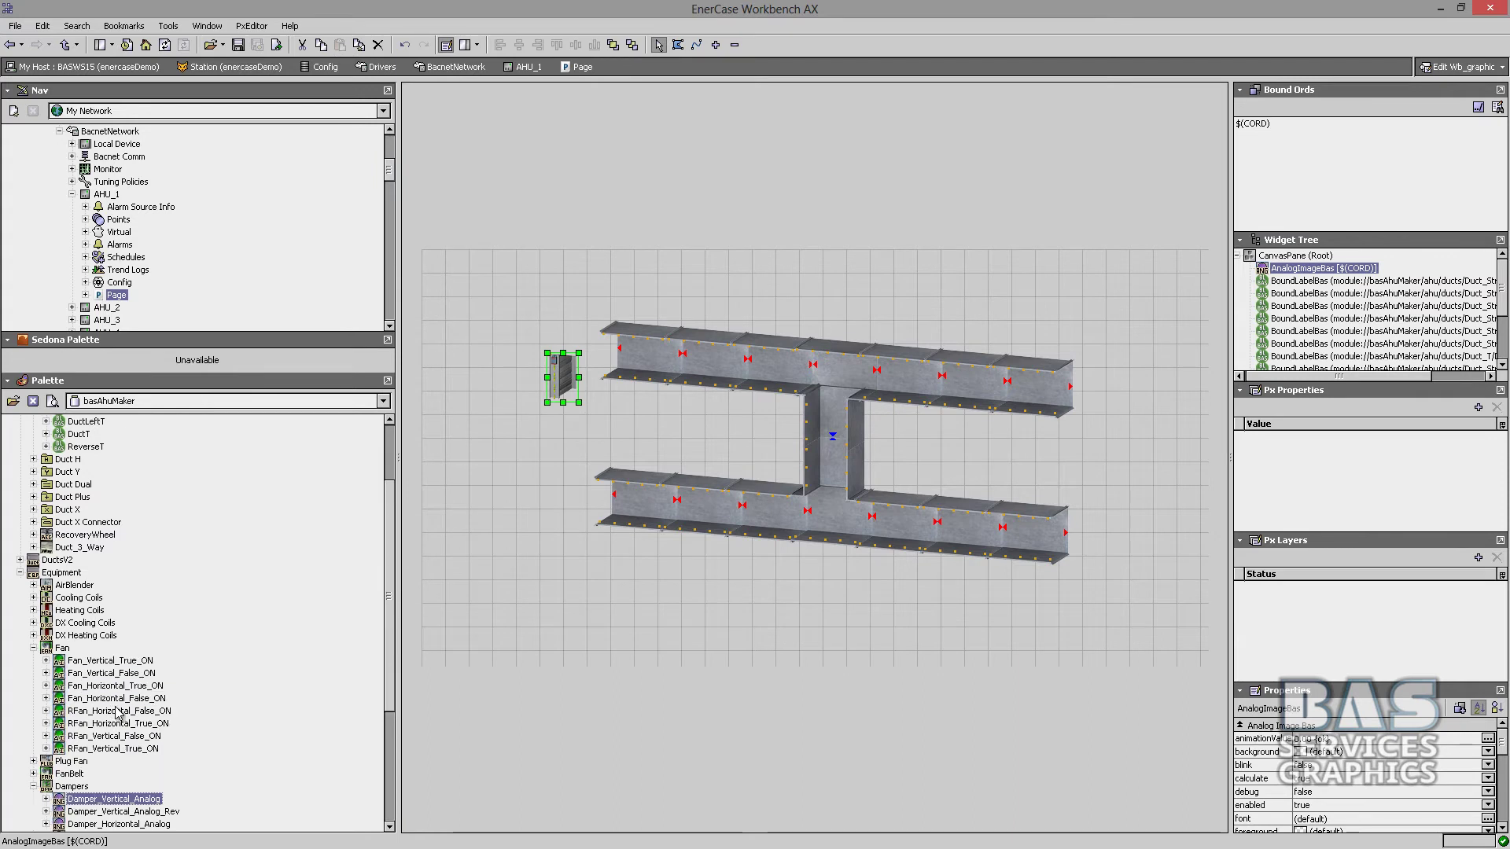
drag(122, 709, 256, 697)
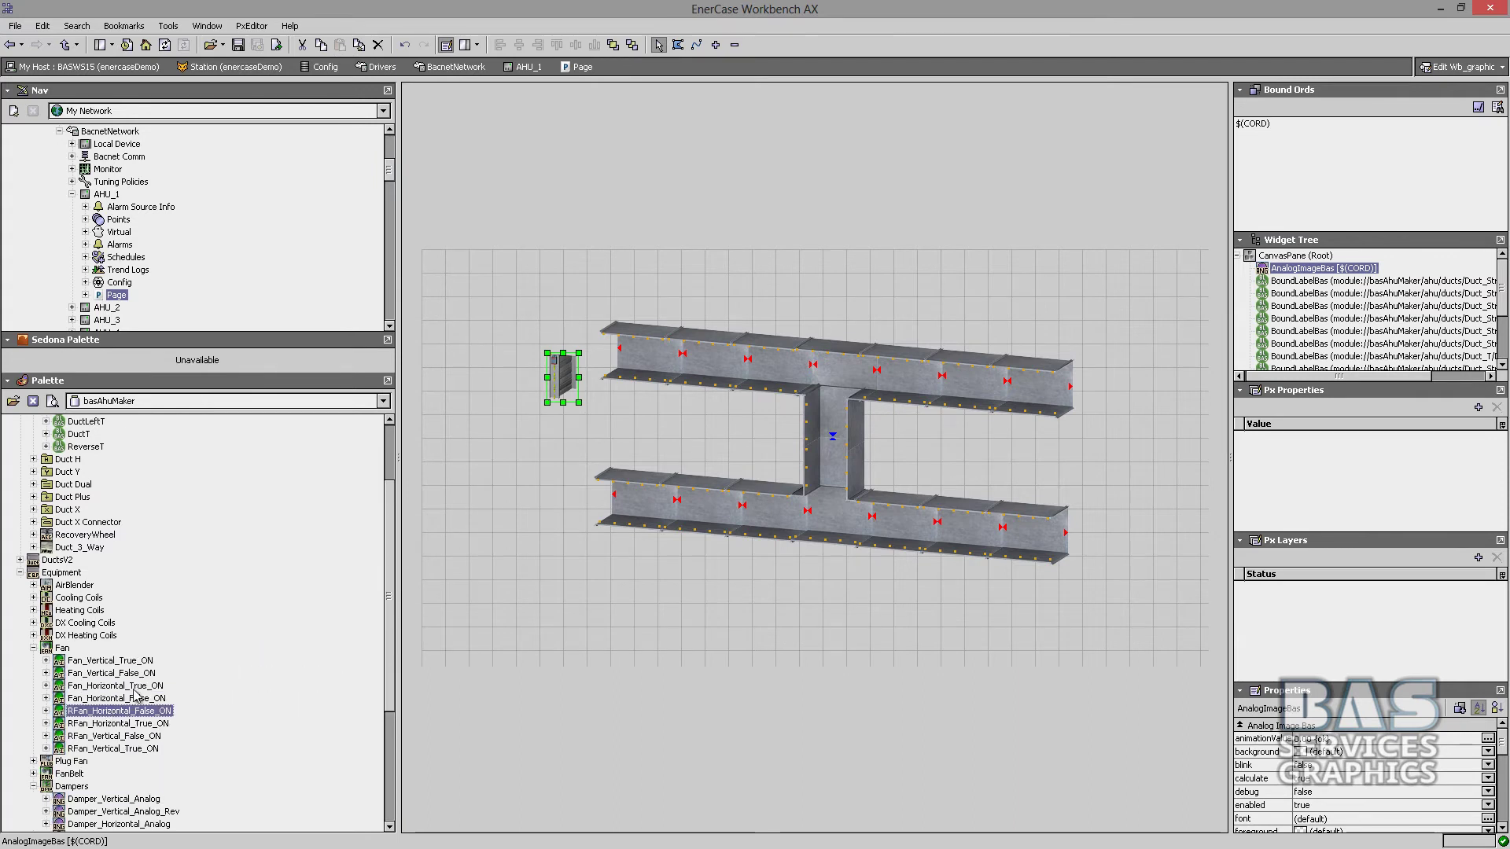
drag(134, 689, 522, 527)
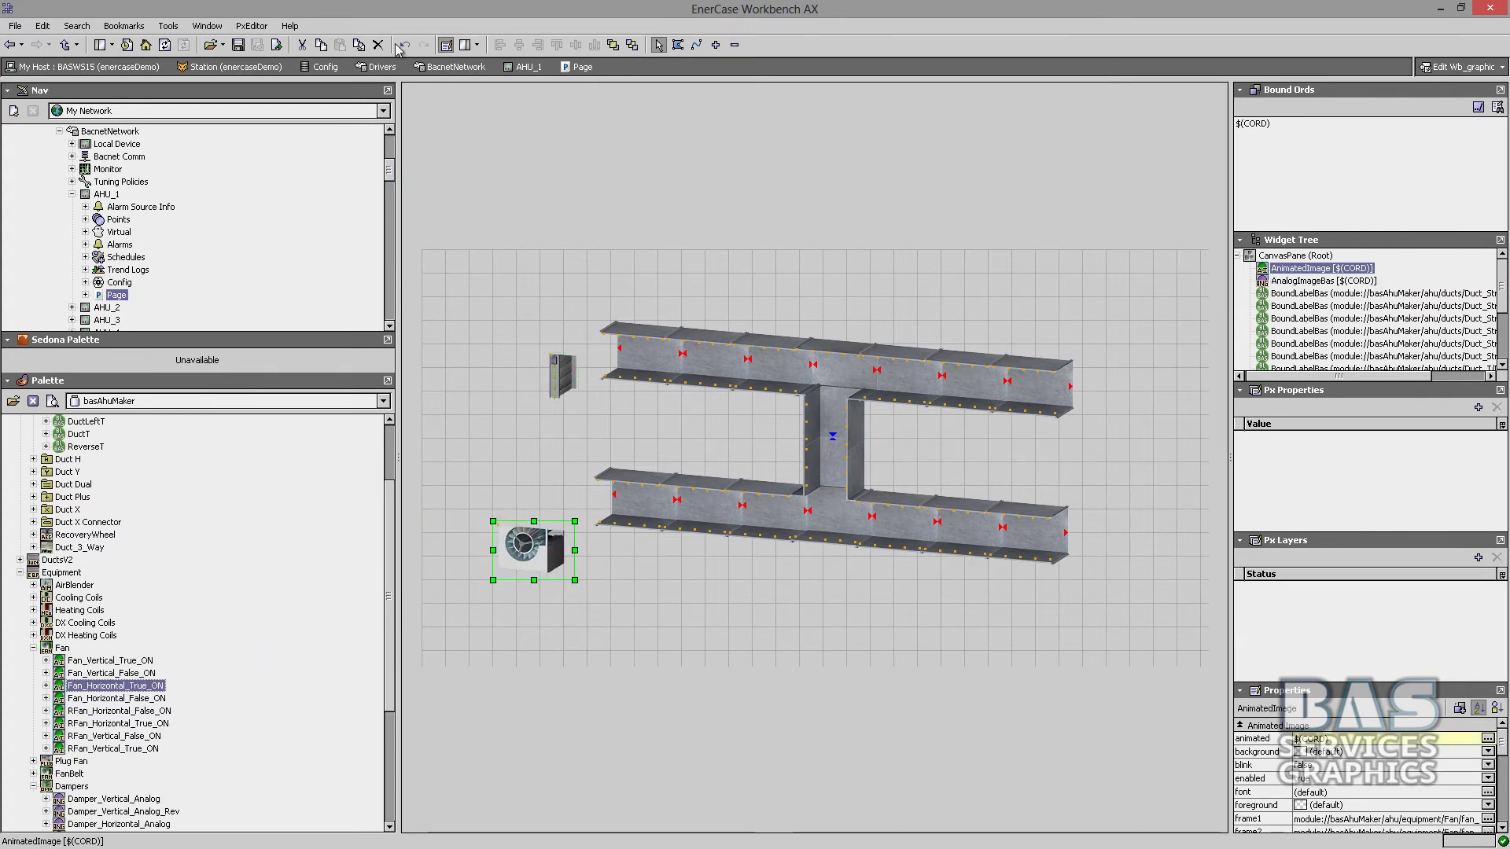
key(ctrl+s)
Fit the damper into the upper duct's left end and the fan into the lower duct's right section.
drag(562, 376, 610, 352)
click(528, 549)
drag(800, 541, 941, 548)
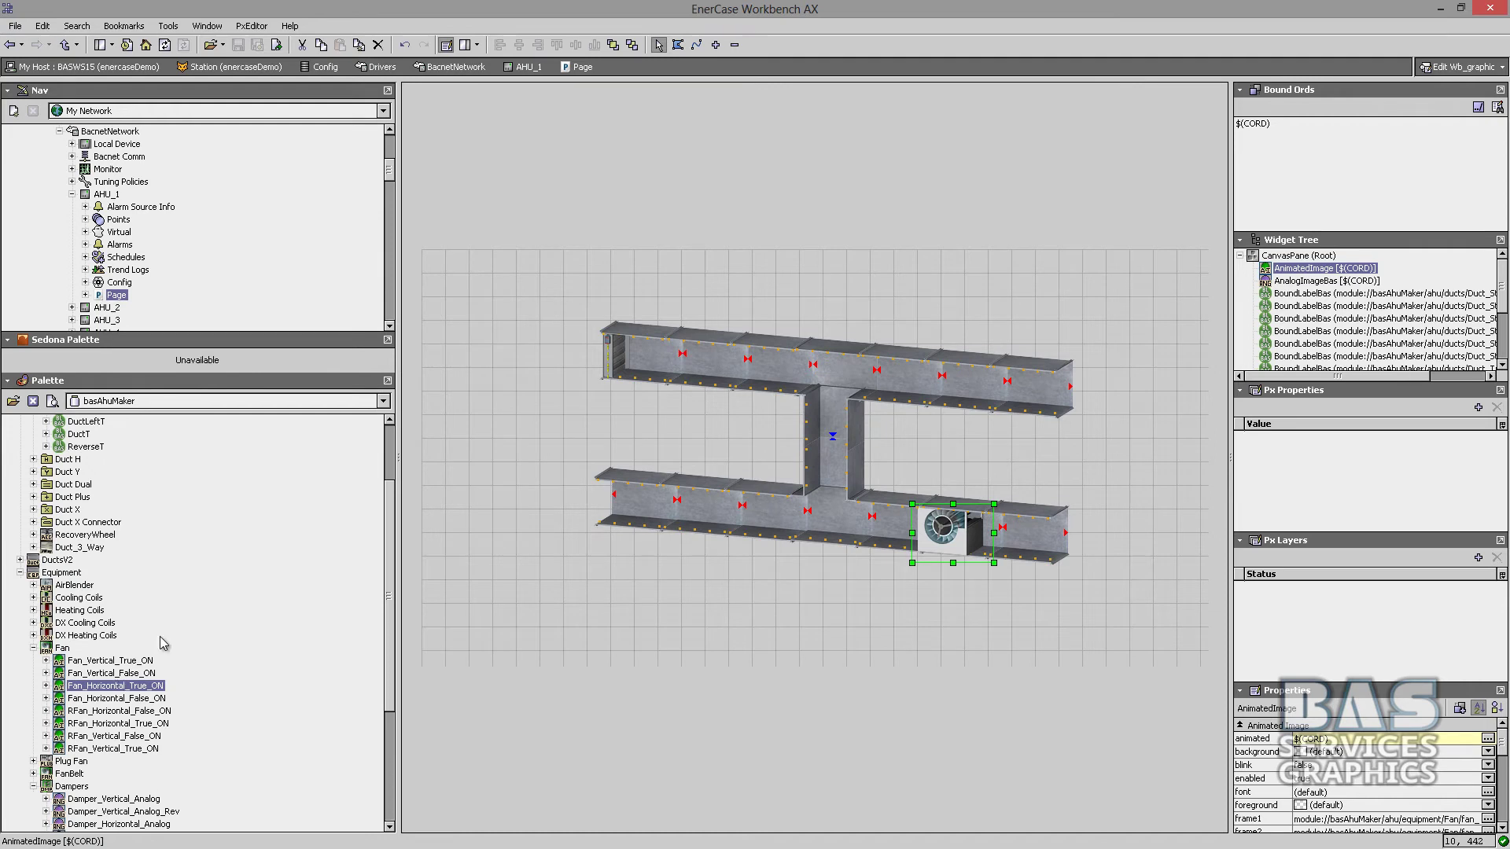
Duplicate the upper duct's damper and fit the copy into the lower duct's left end.
click(621, 361)
key(ctrl+d)
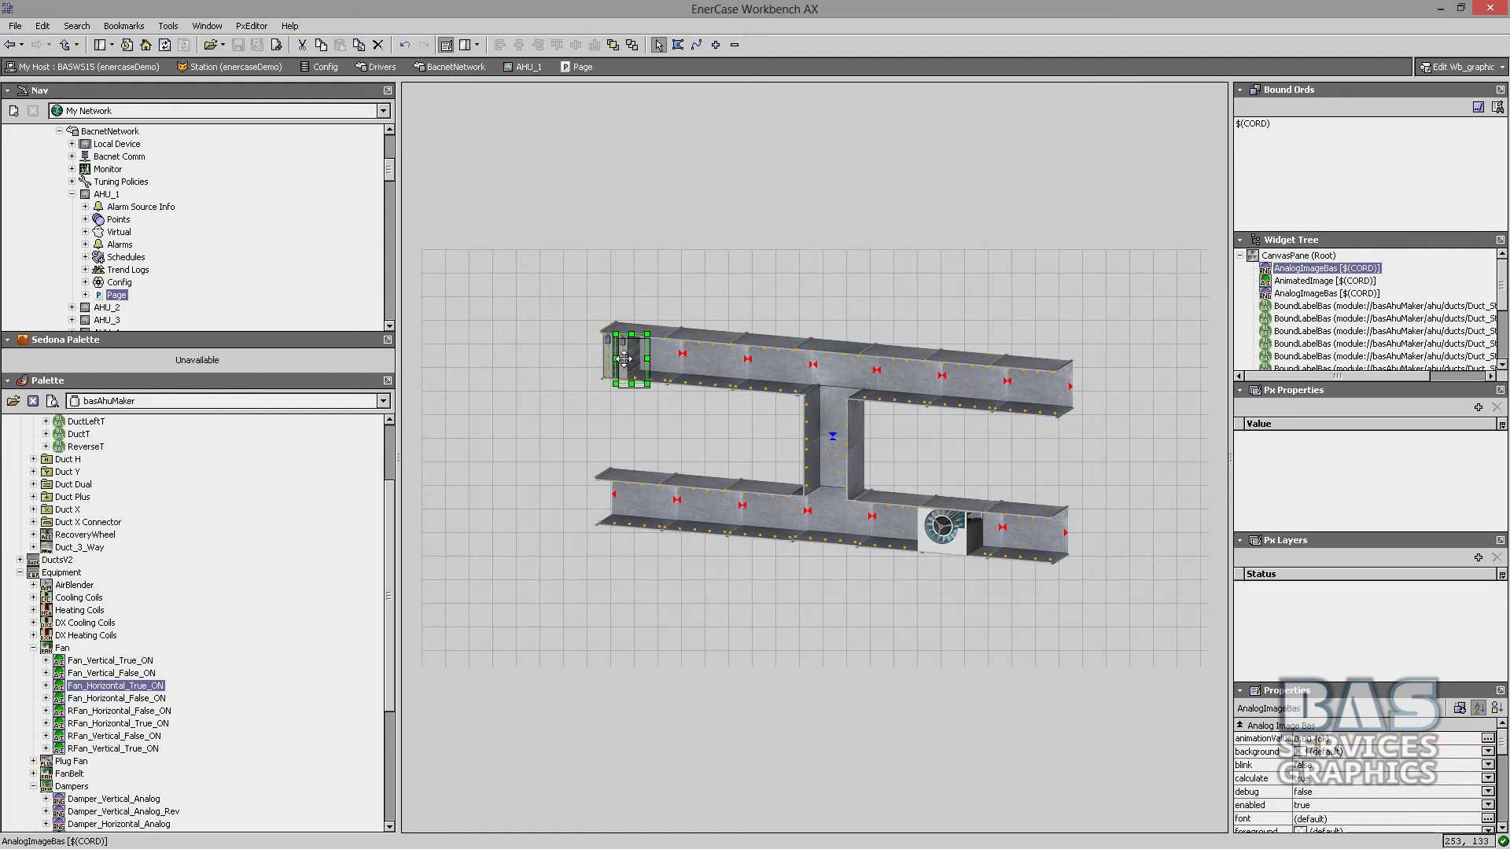
drag(621, 361, 611, 504)
drag(145, 713, 542, 510)
key(Delete)
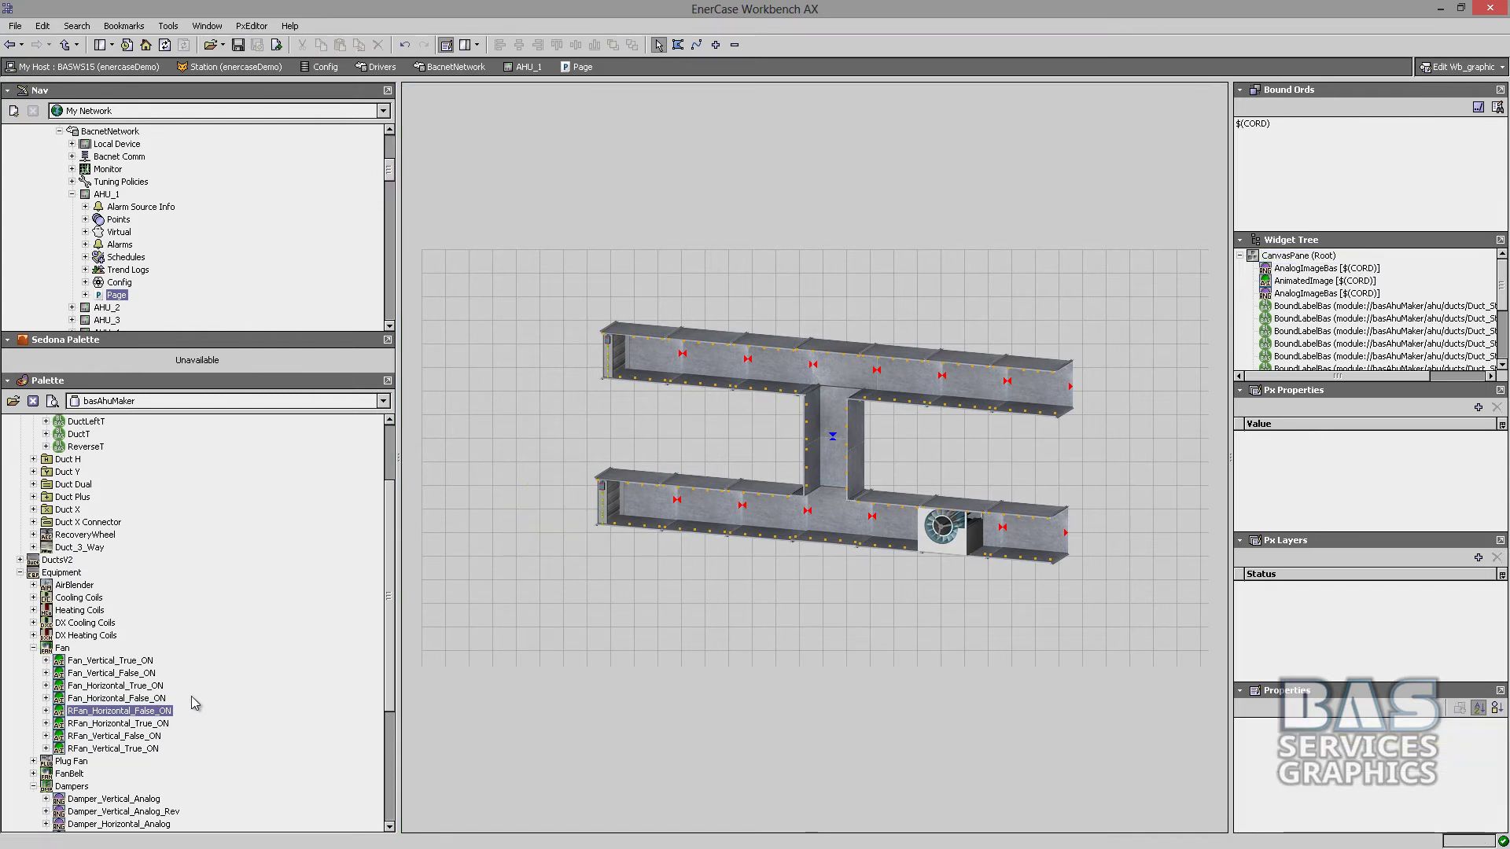
Place a Damper_Horizontal_Analog_Rev in the vertical duct connecting the two runs.
scroll(191, 696, down, 2)
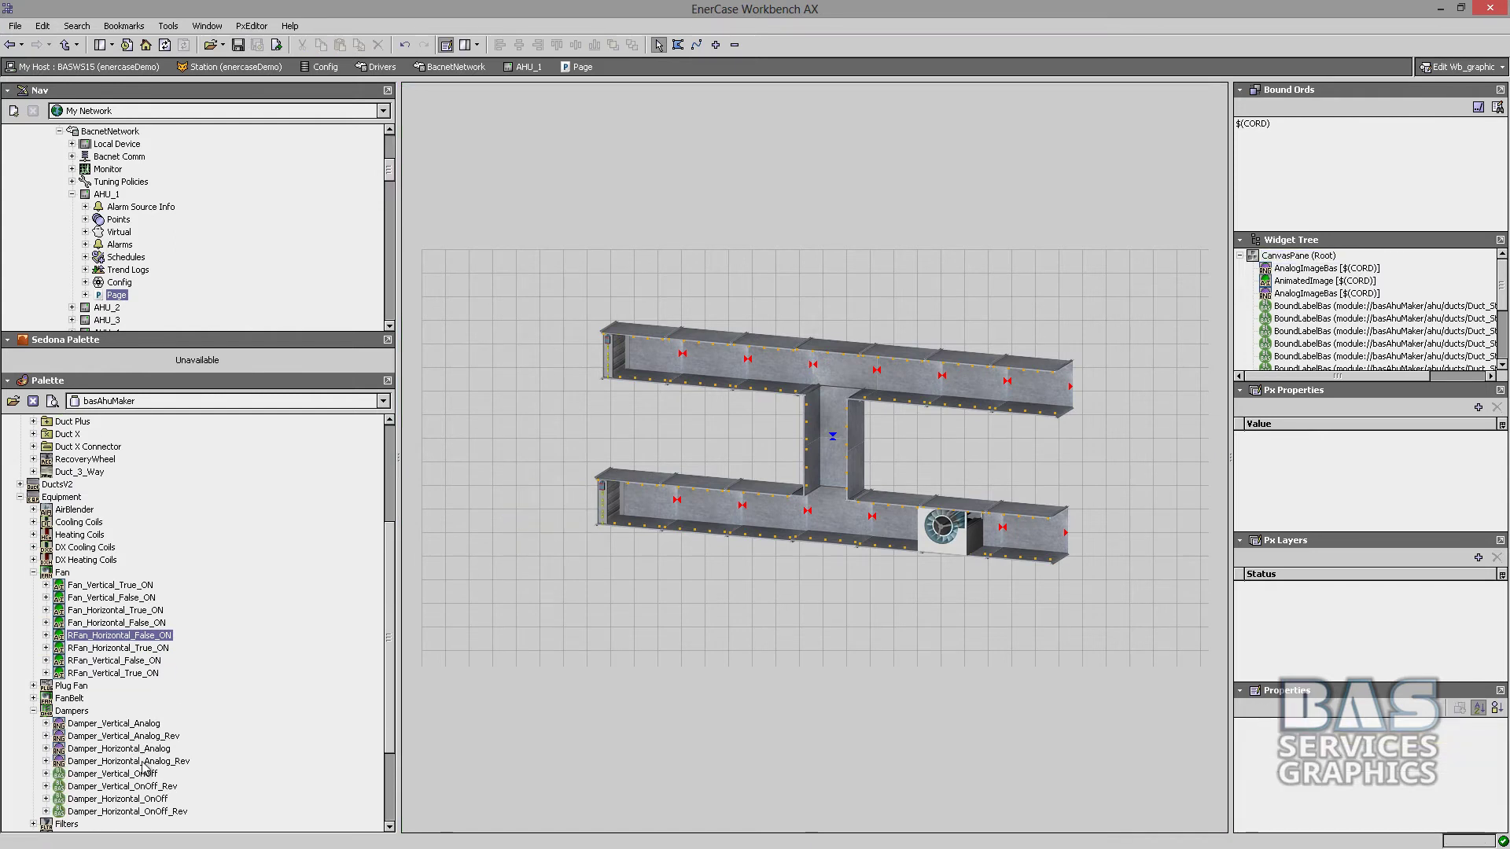
drag(151, 761, 848, 439)
click(691, 606)
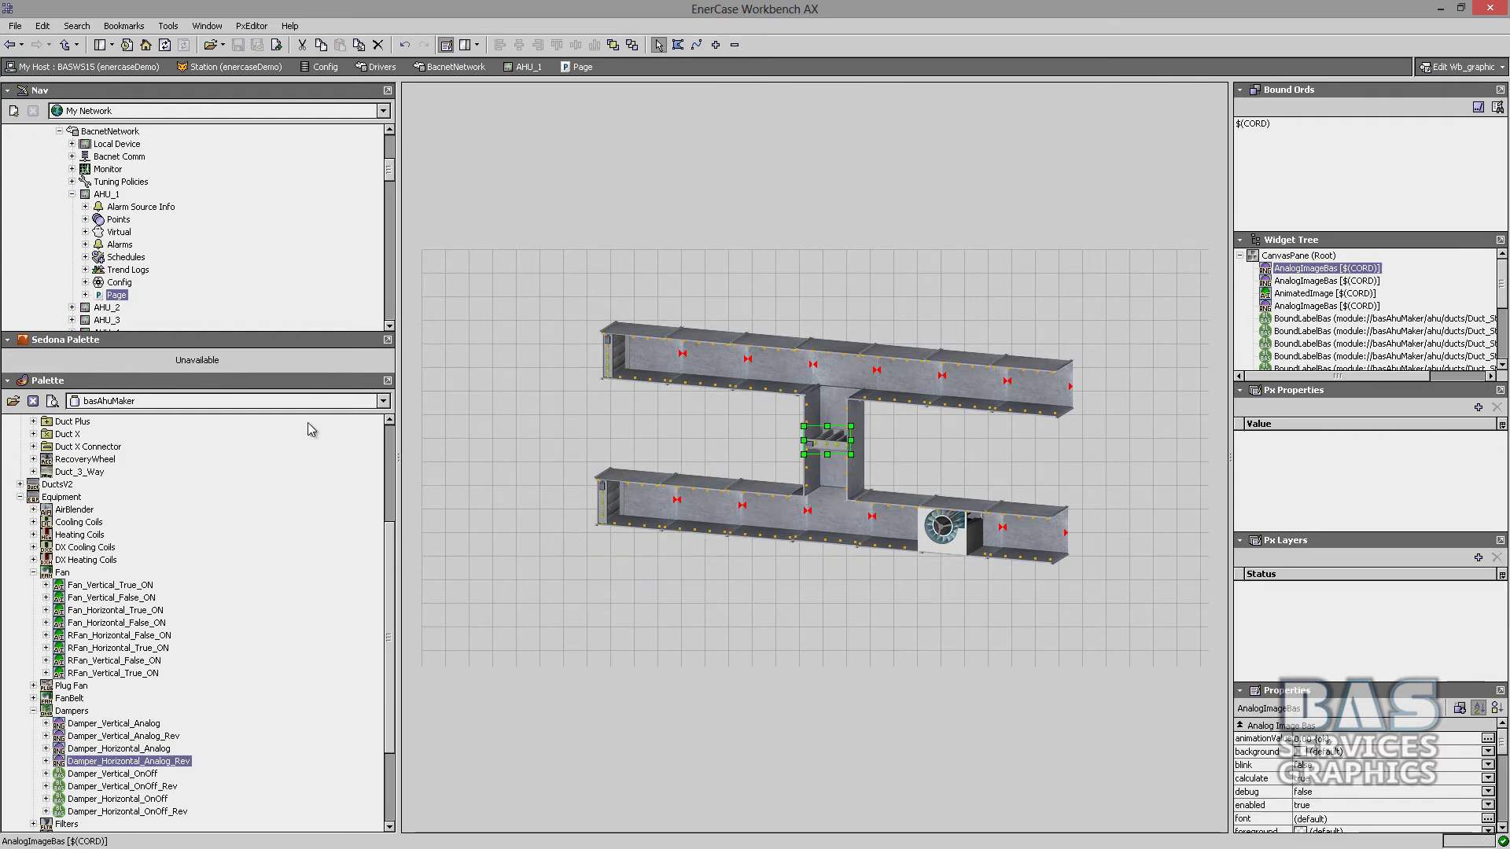
Bind the upper duct's damper to AHU_1's Damper point with the ord station:|slot:/Drivers/BacnetNetwork/AHU_1/points/Damper.
click(85, 221)
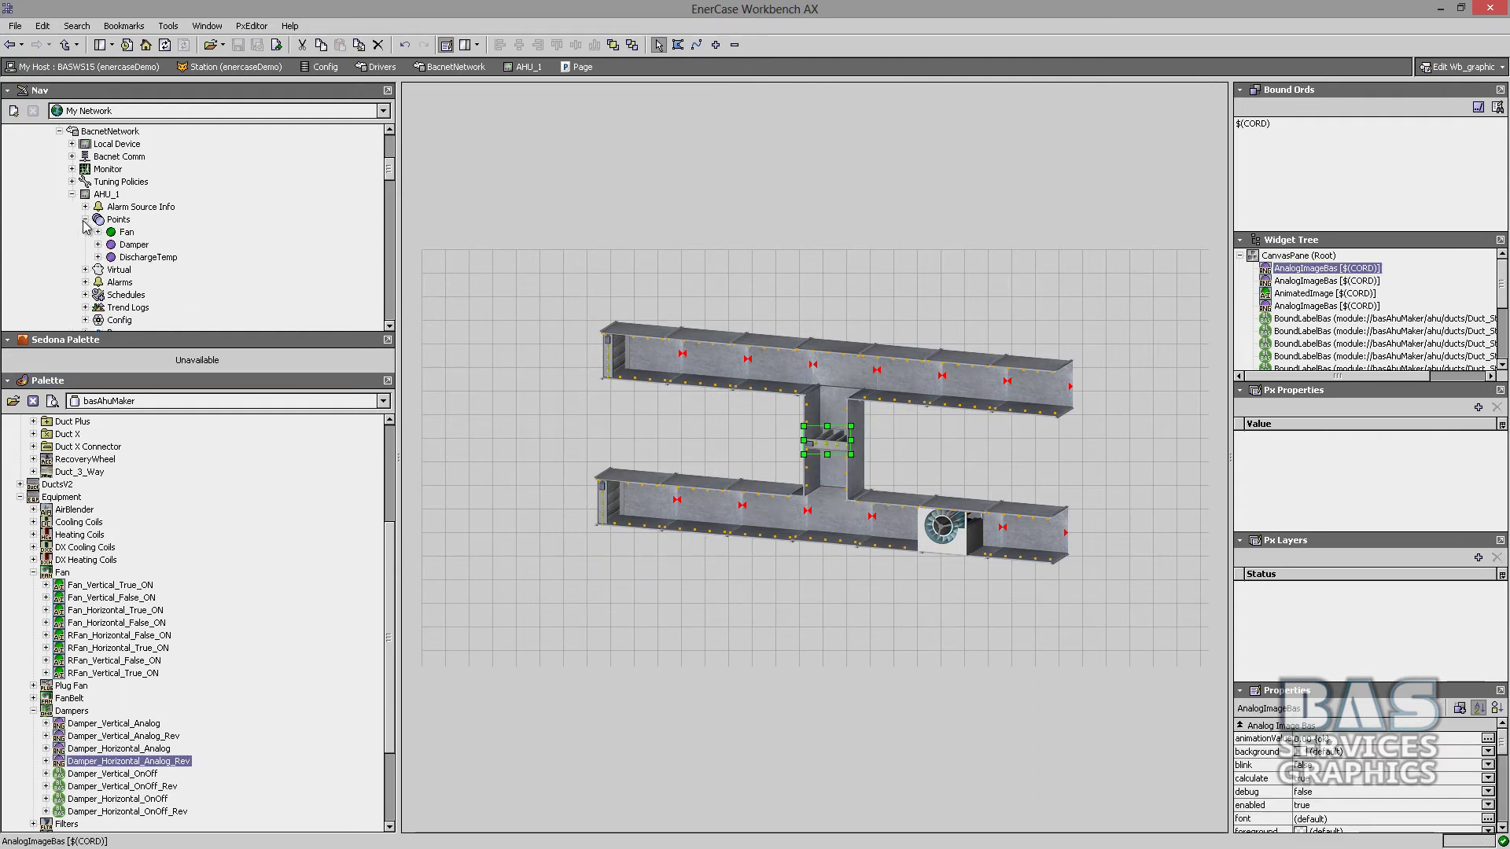
right_click(136, 249)
click(102, 263)
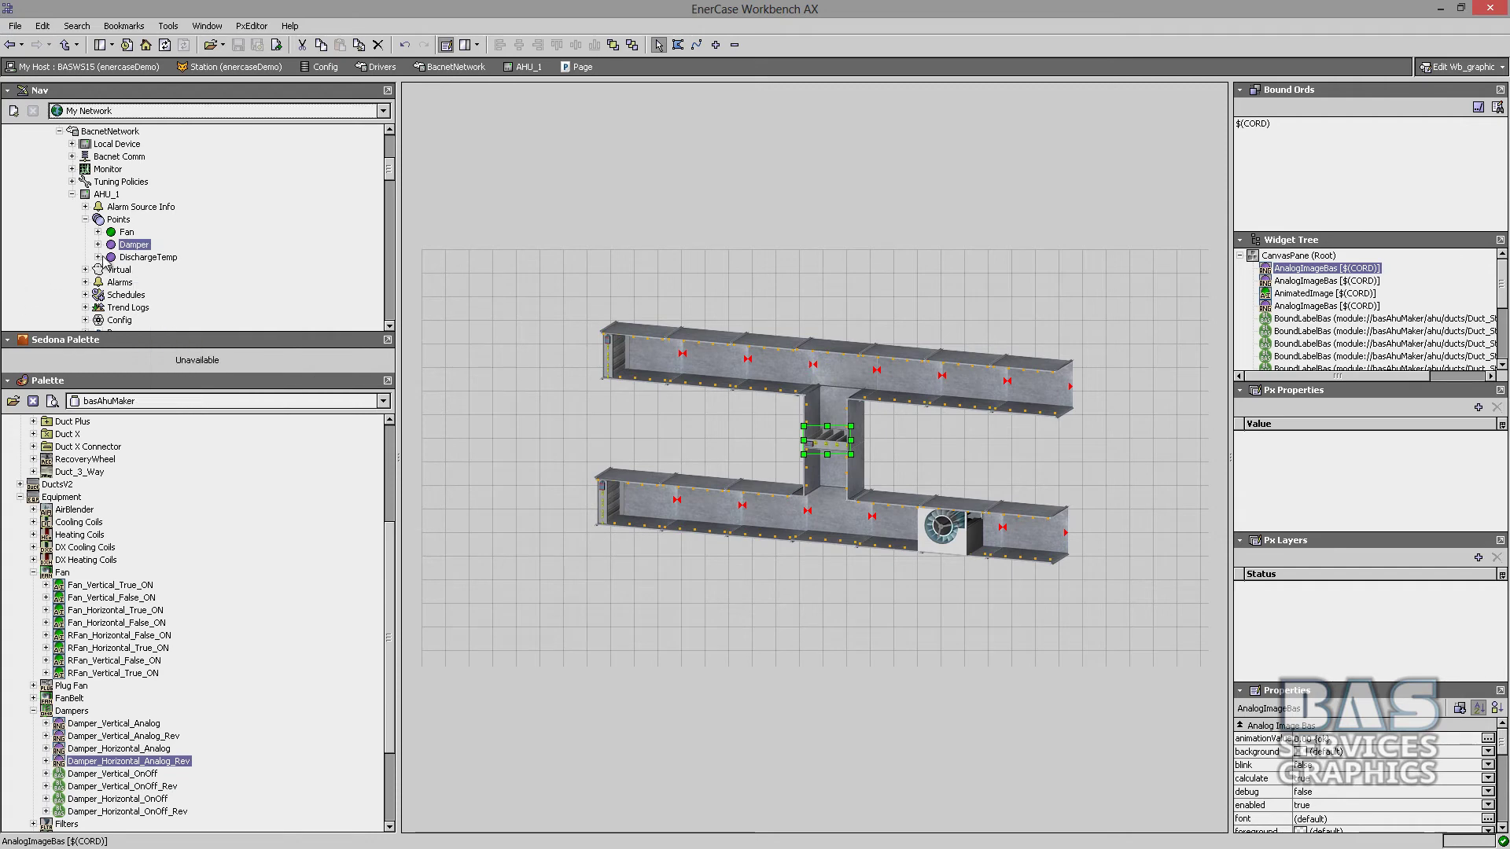
right_click(118, 245)
click(607, 379)
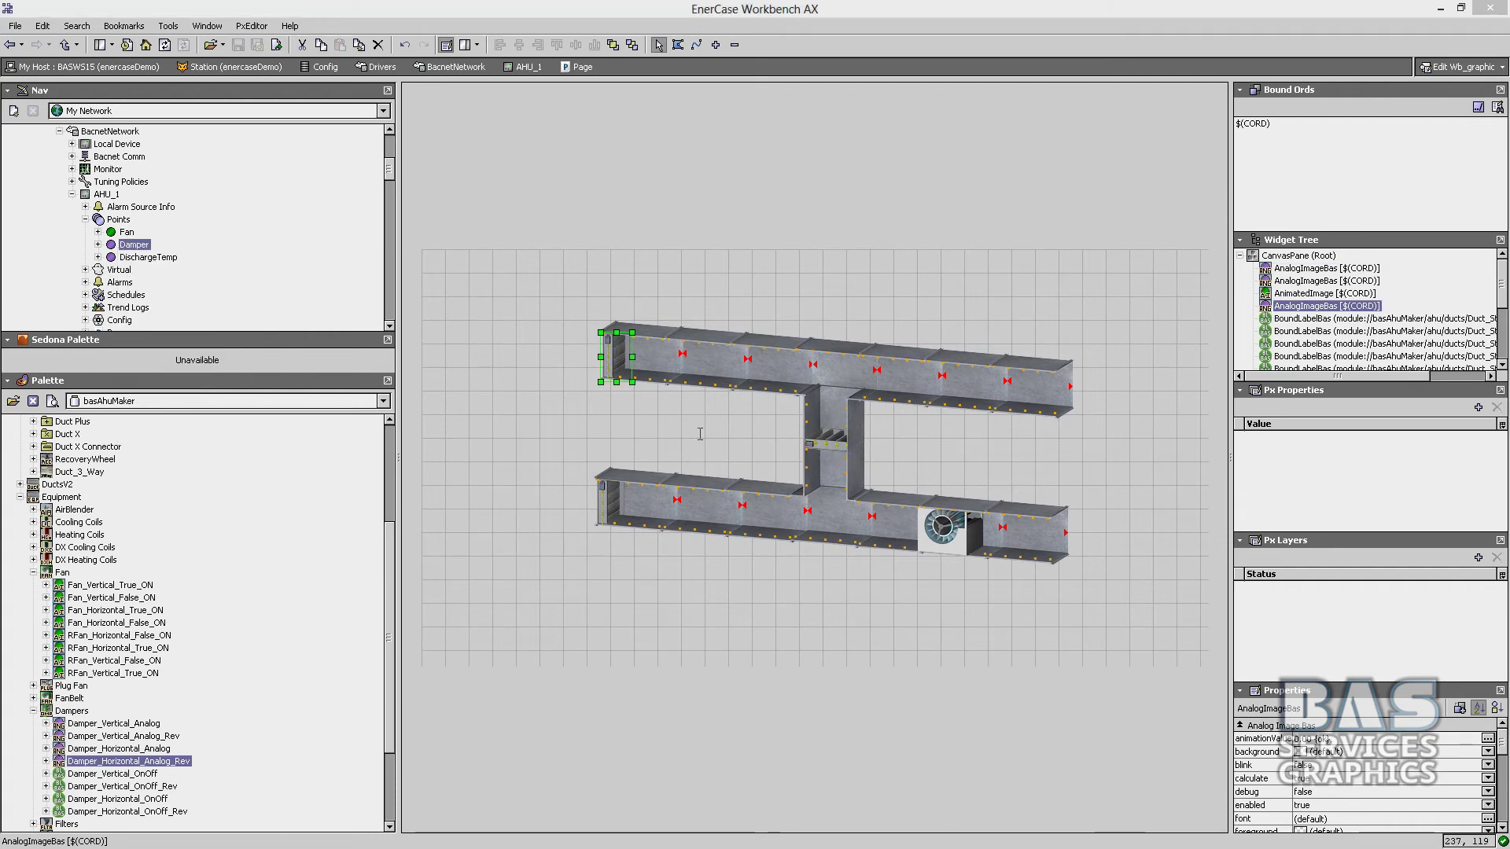
double_click(725, 495)
click(730, 440)
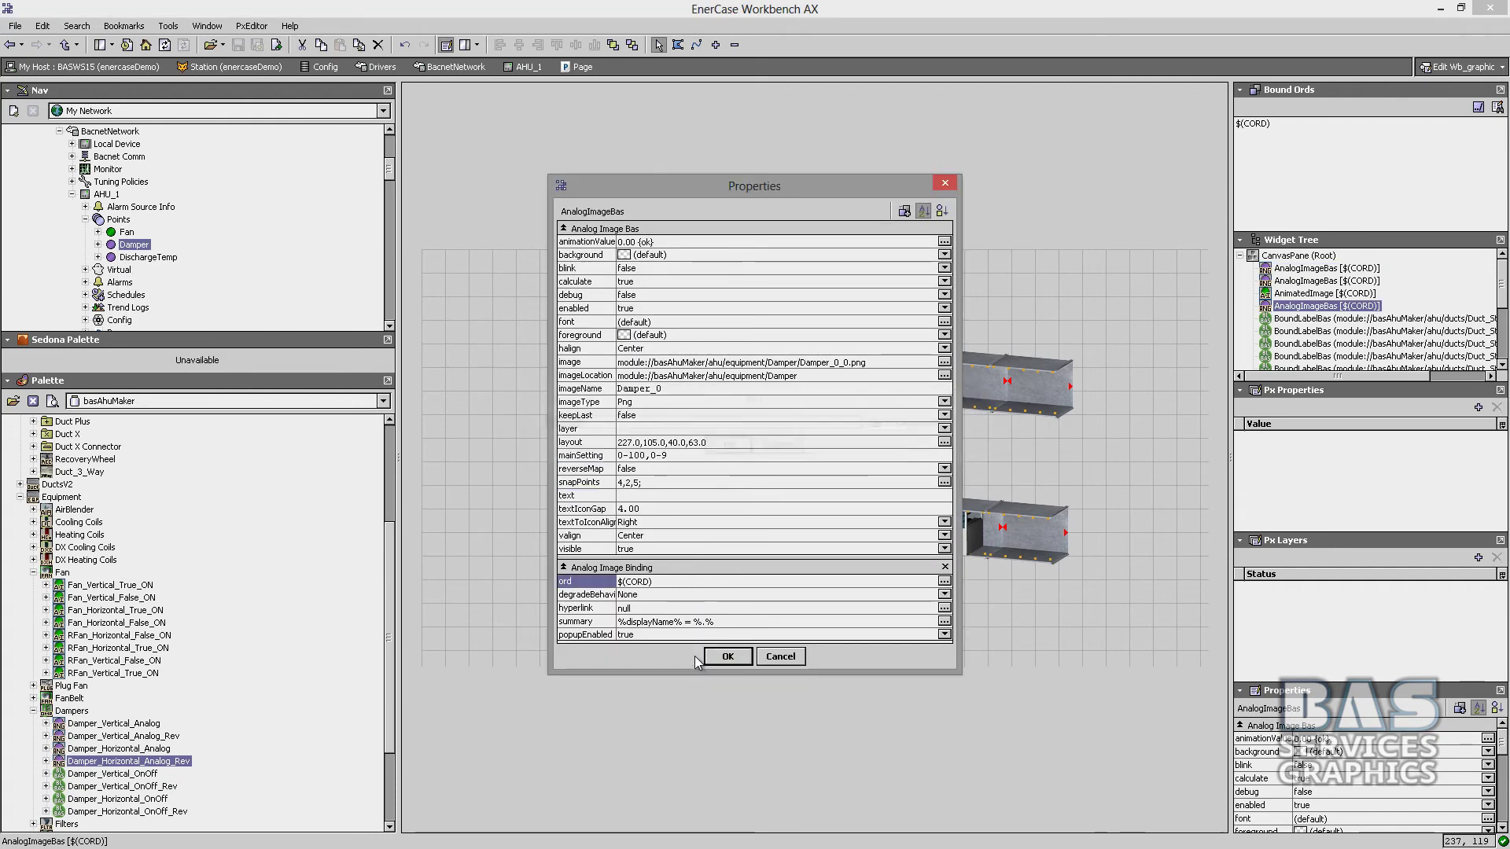
click(944, 581)
click(727, 441)
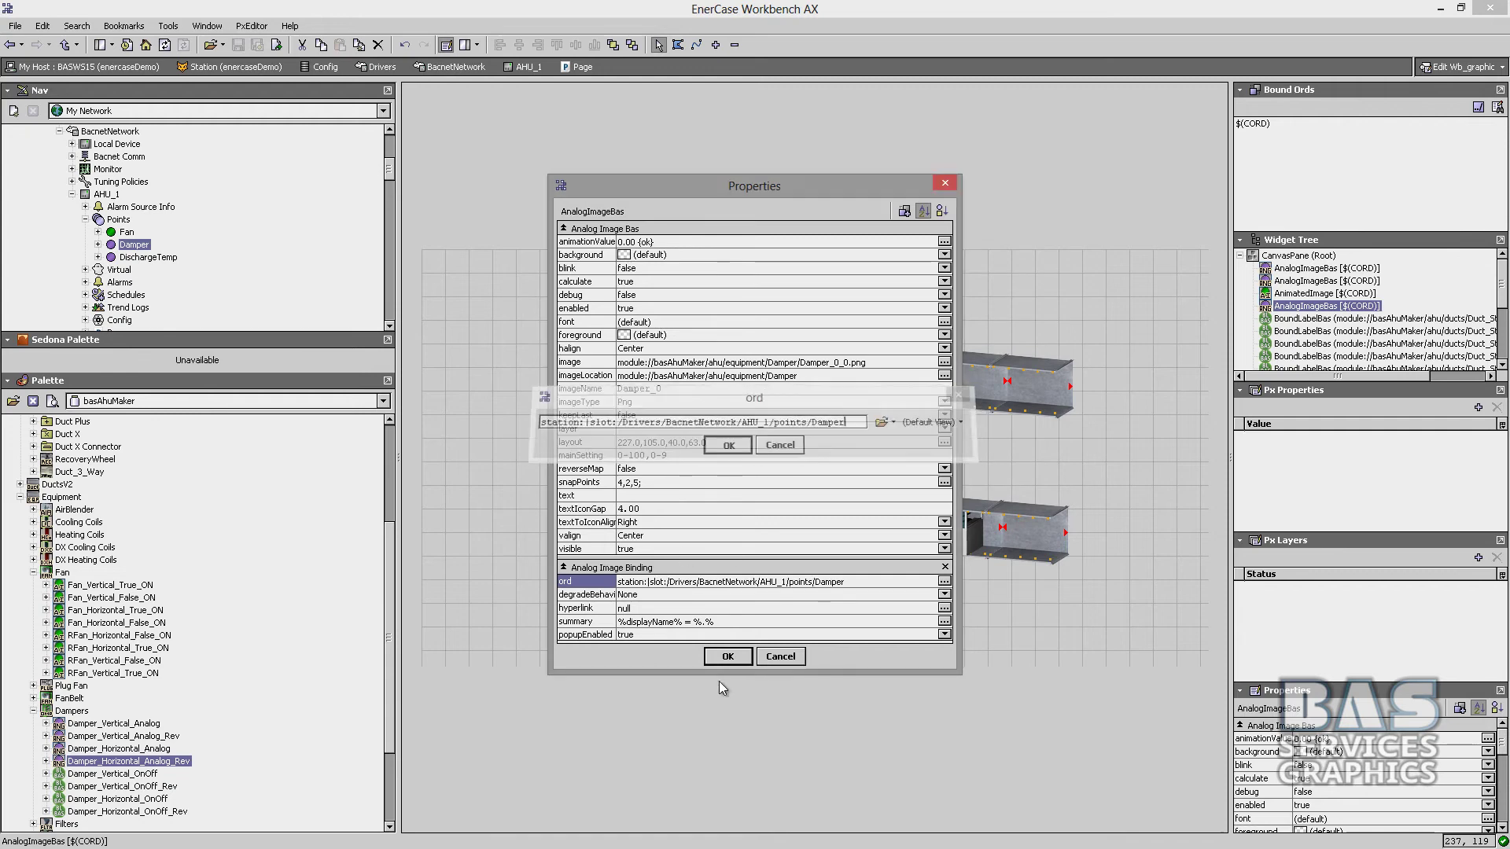
click(727, 657)
Bind the lower duct's damper to the ord station:|slot:/Drivers/BacnetNetwork/AHU_1/points/Damper.
double_click(615, 519)
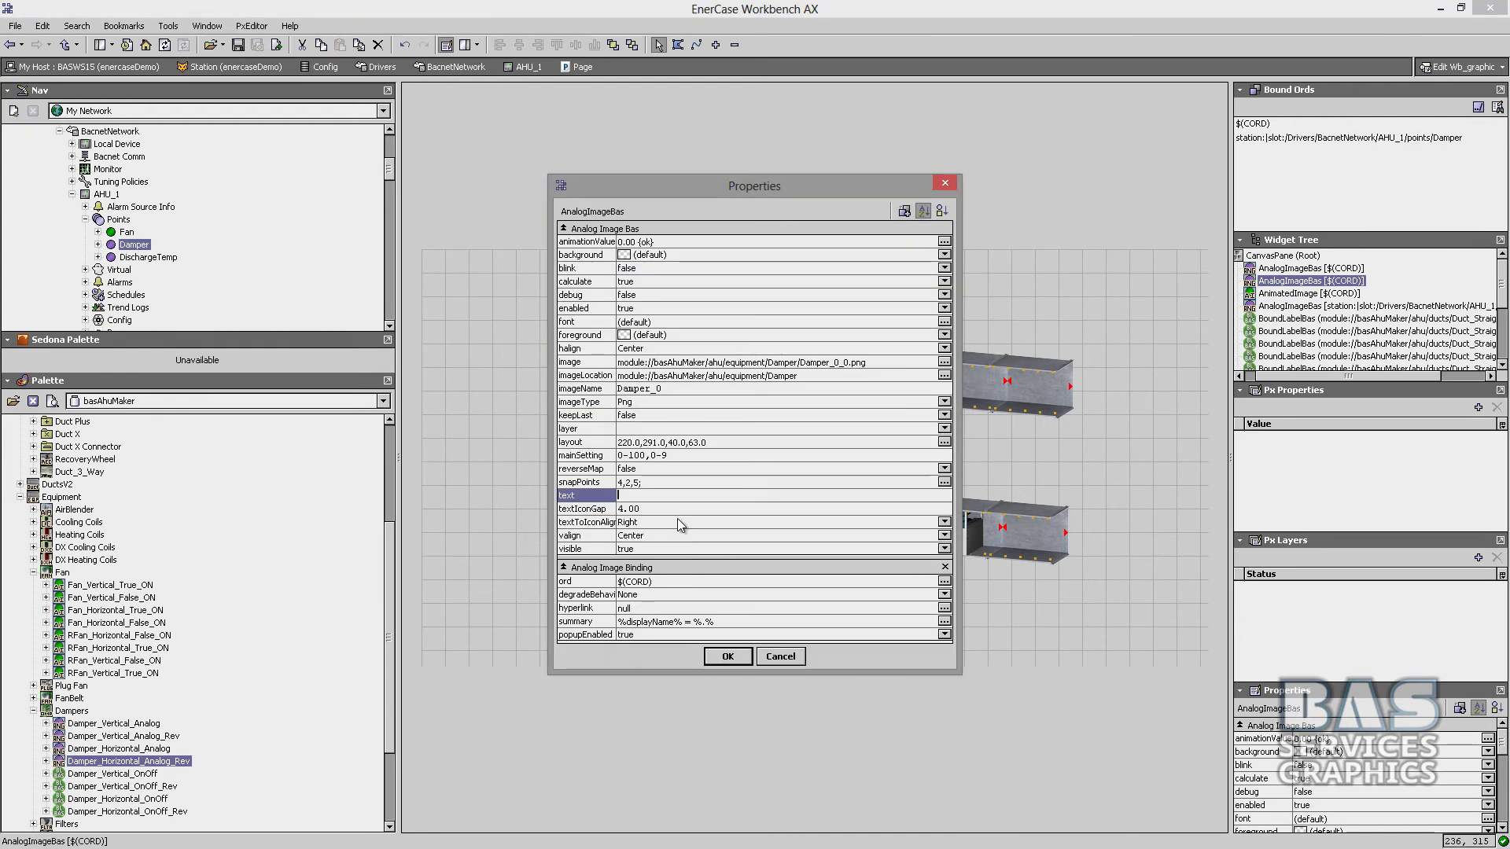
click(944, 581)
click(727, 441)
click(728, 657)
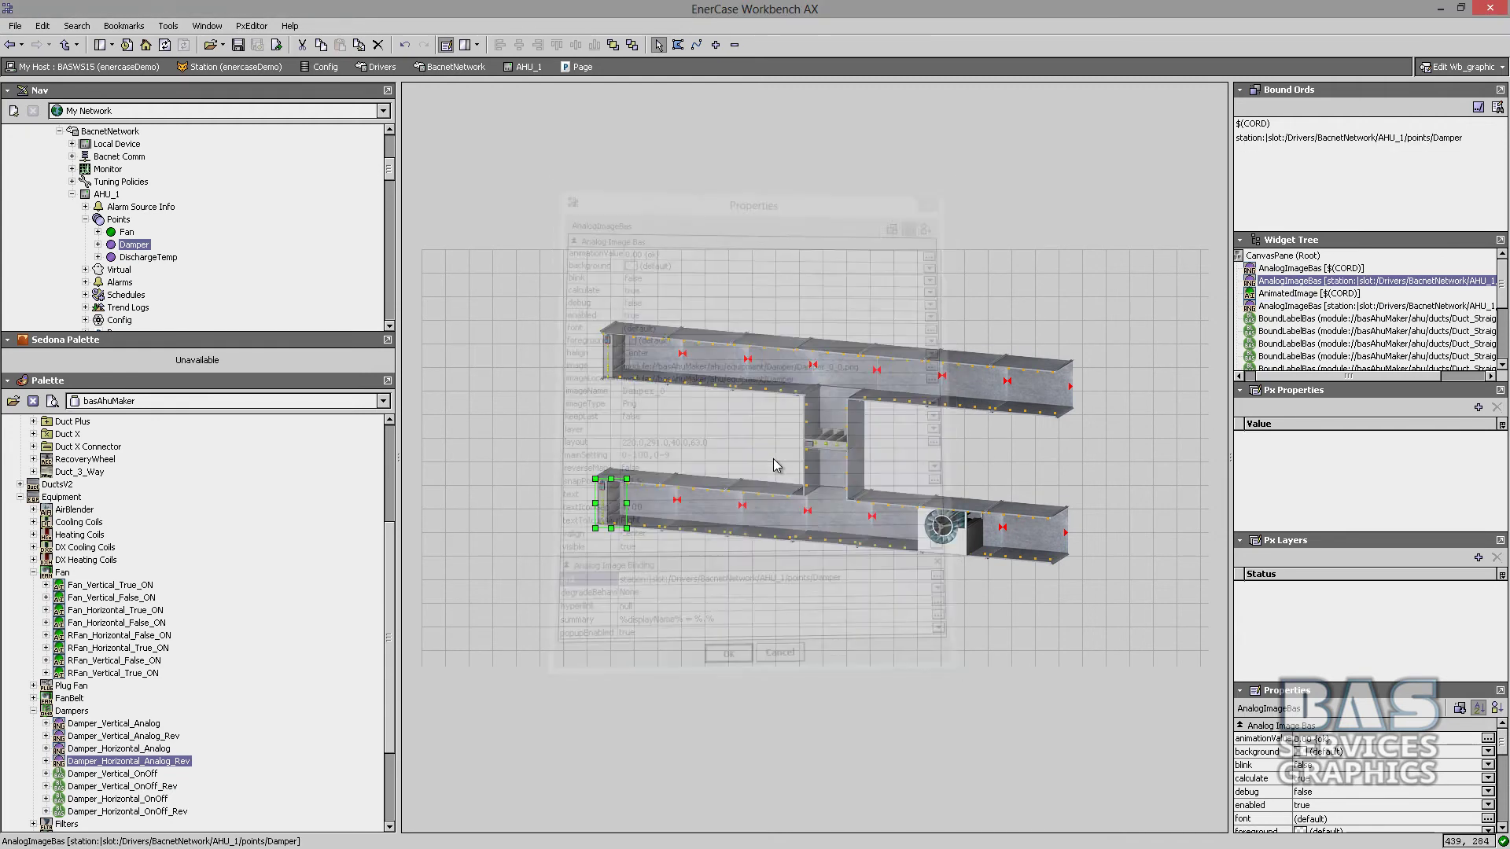
Bind the connecting duct's horizontal damper to the ord station:|slot:/Drivers/BacnetNetwork/AHU_1/points/Damper.
click(824, 442)
double_click(823, 442)
click(945, 581)
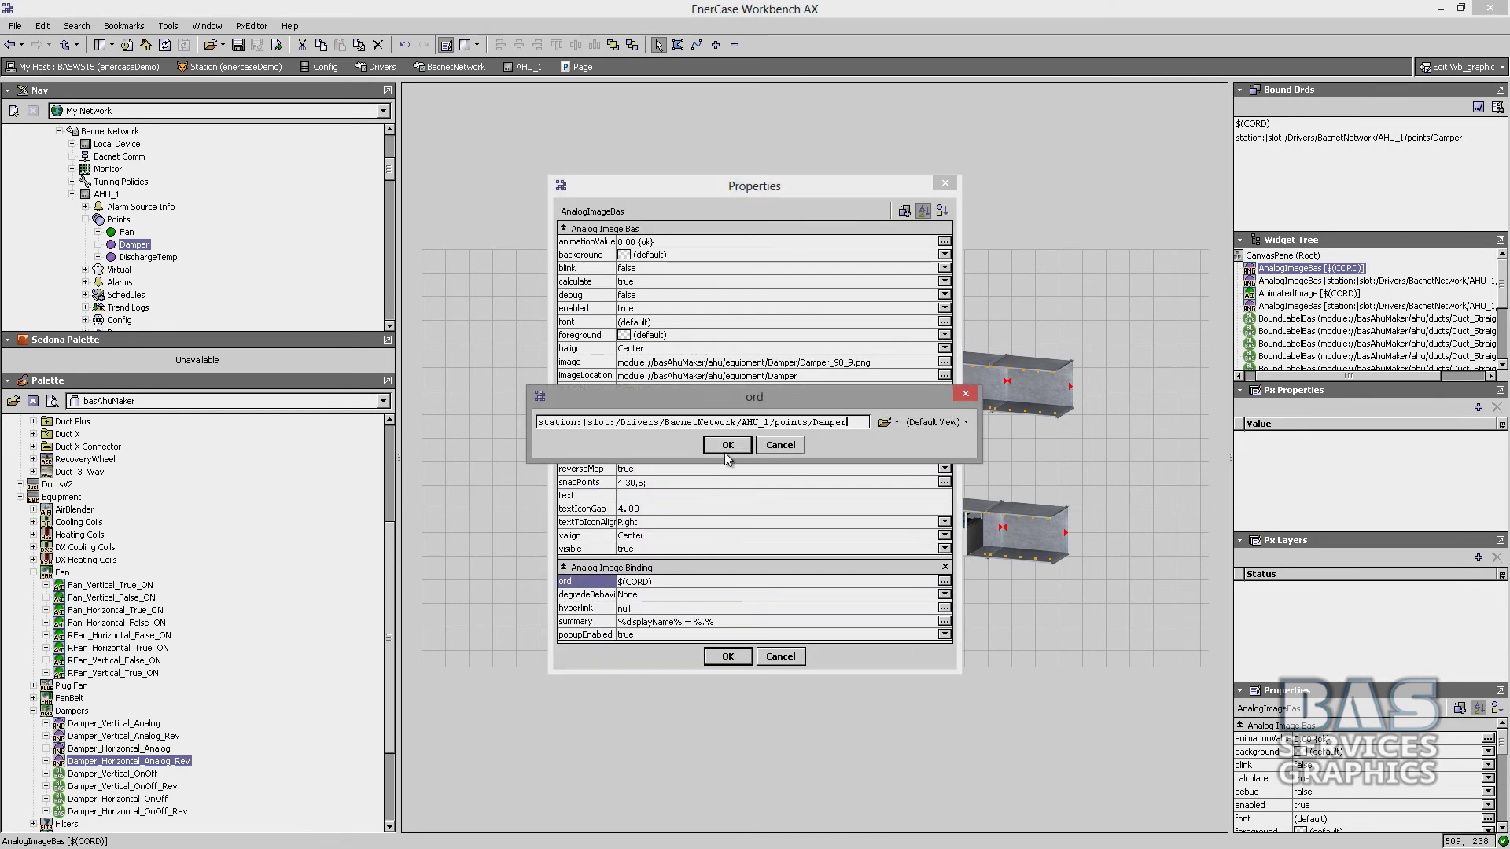
click(727, 441)
click(727, 657)
Bind the fan to AHU_1's Fan point with the ord station:|slot:/Drivers/BacnetNetwork/AHU_1/points/Fan.
right_click(115, 231)
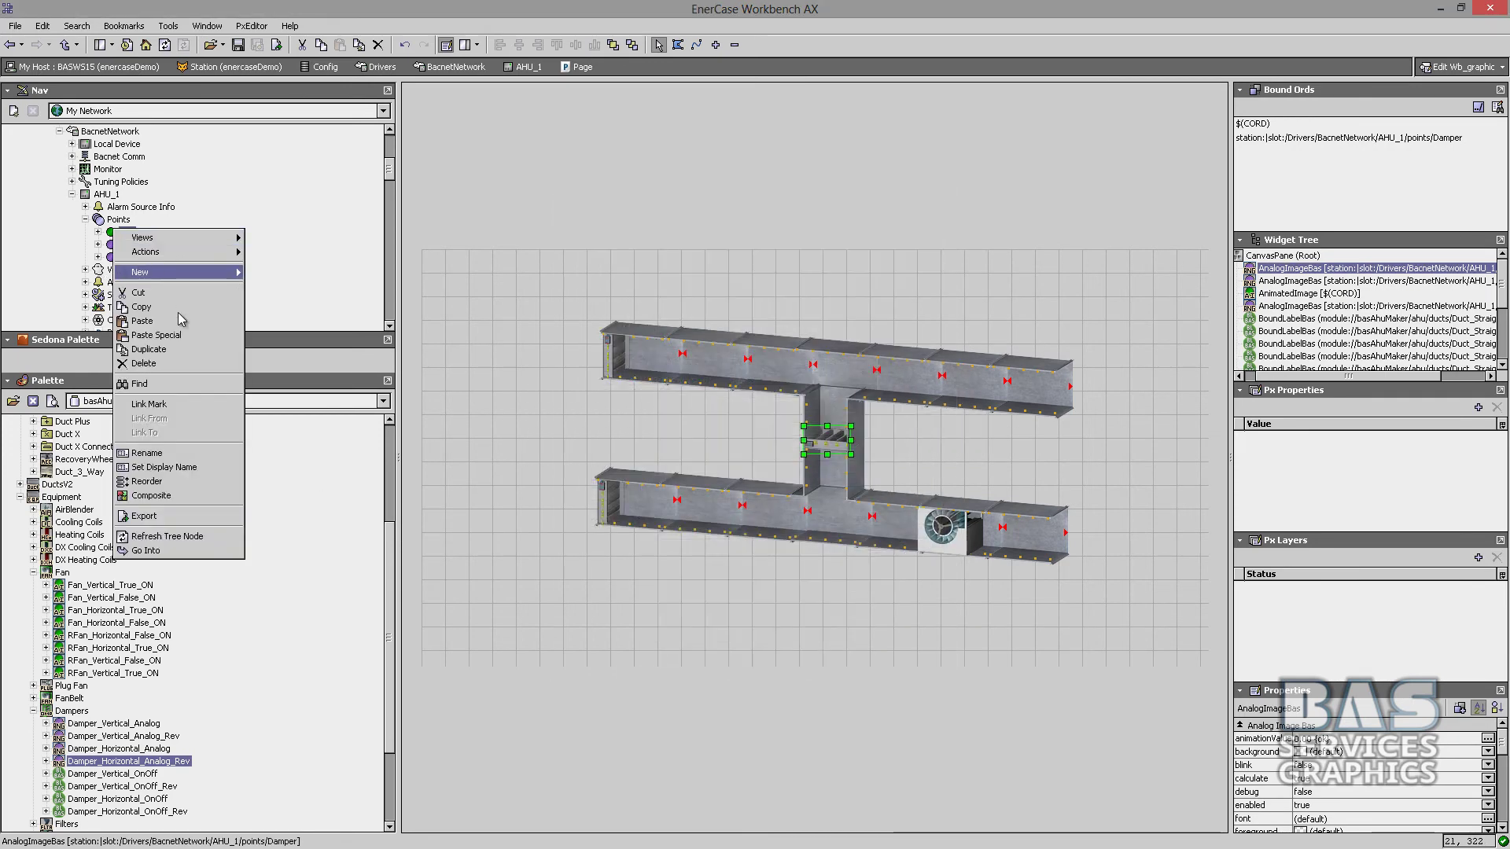
click(83, 259)
right_click(135, 236)
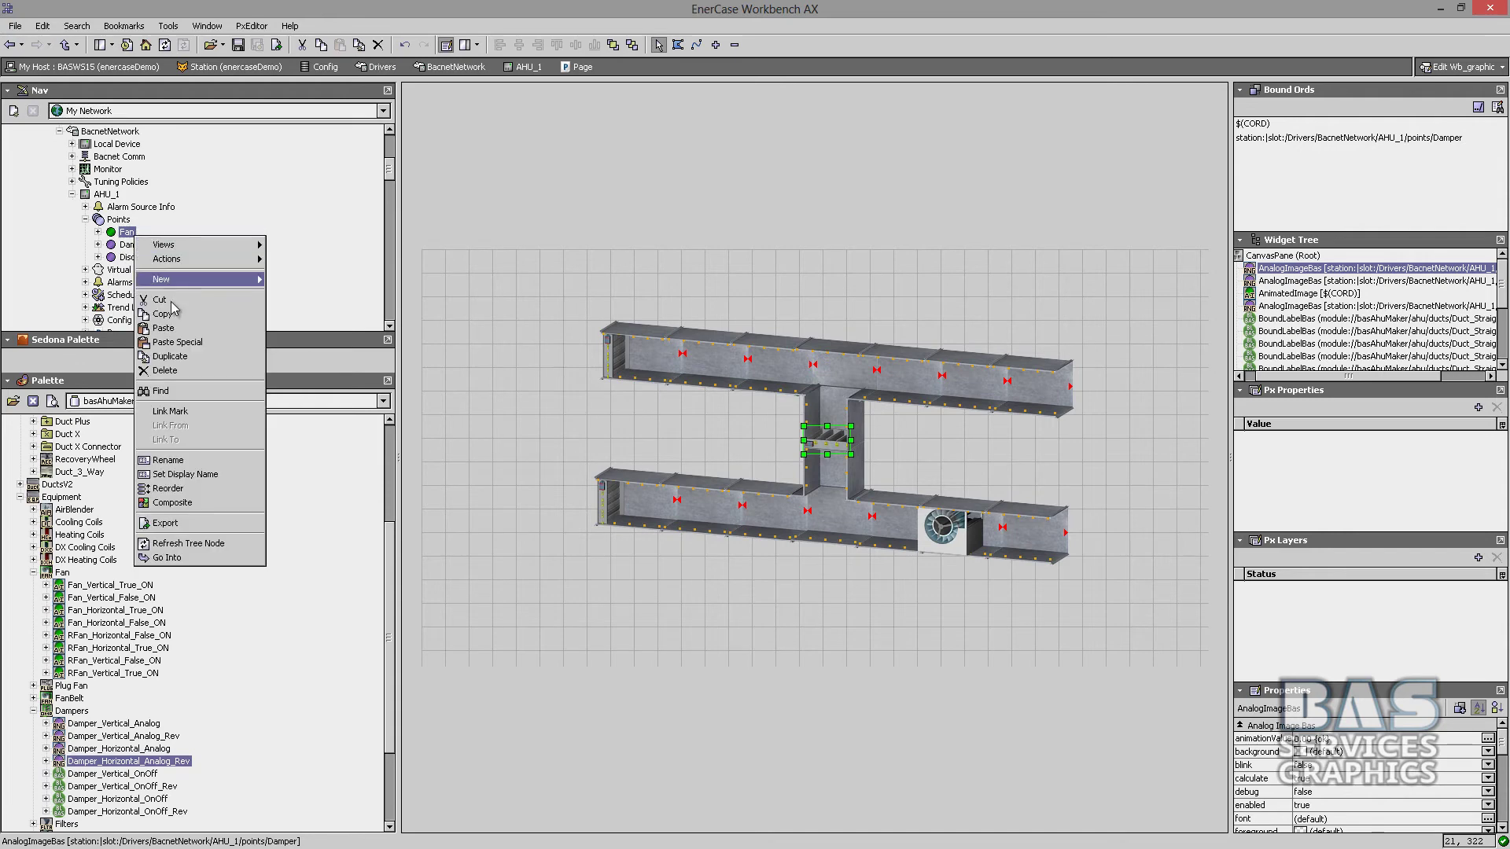
click(149, 313)
double_click(933, 515)
click(718, 579)
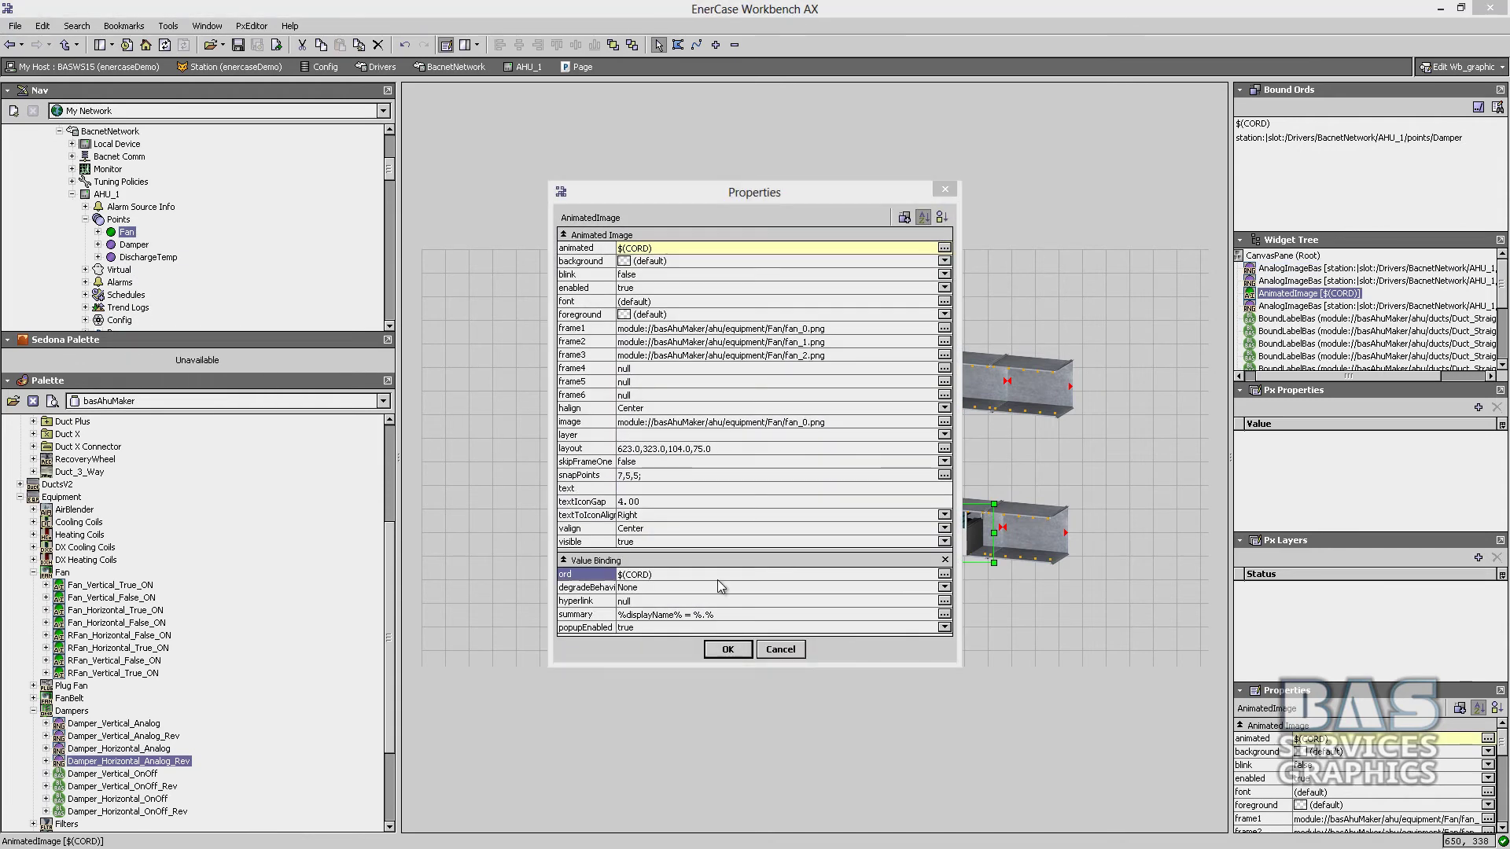
text(station:|slot:/Drivers/BacnetNetwork/AHU_1/points/Fan)
click(728, 445)
click(747, 647)
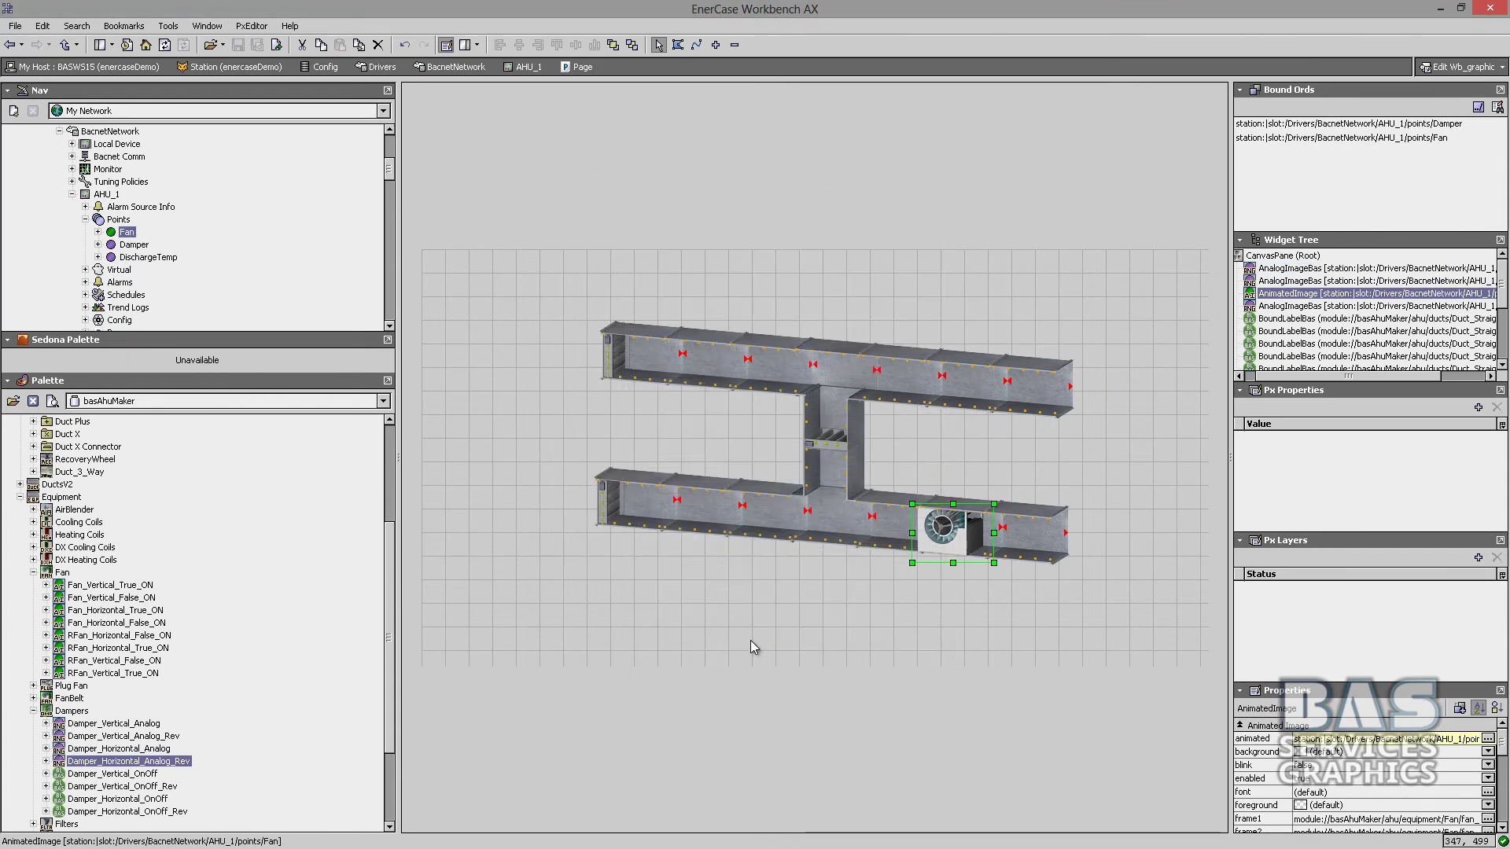
Relativize the Damper and Fan ords to slot:../points paths and save the graphic.
click(1478, 107)
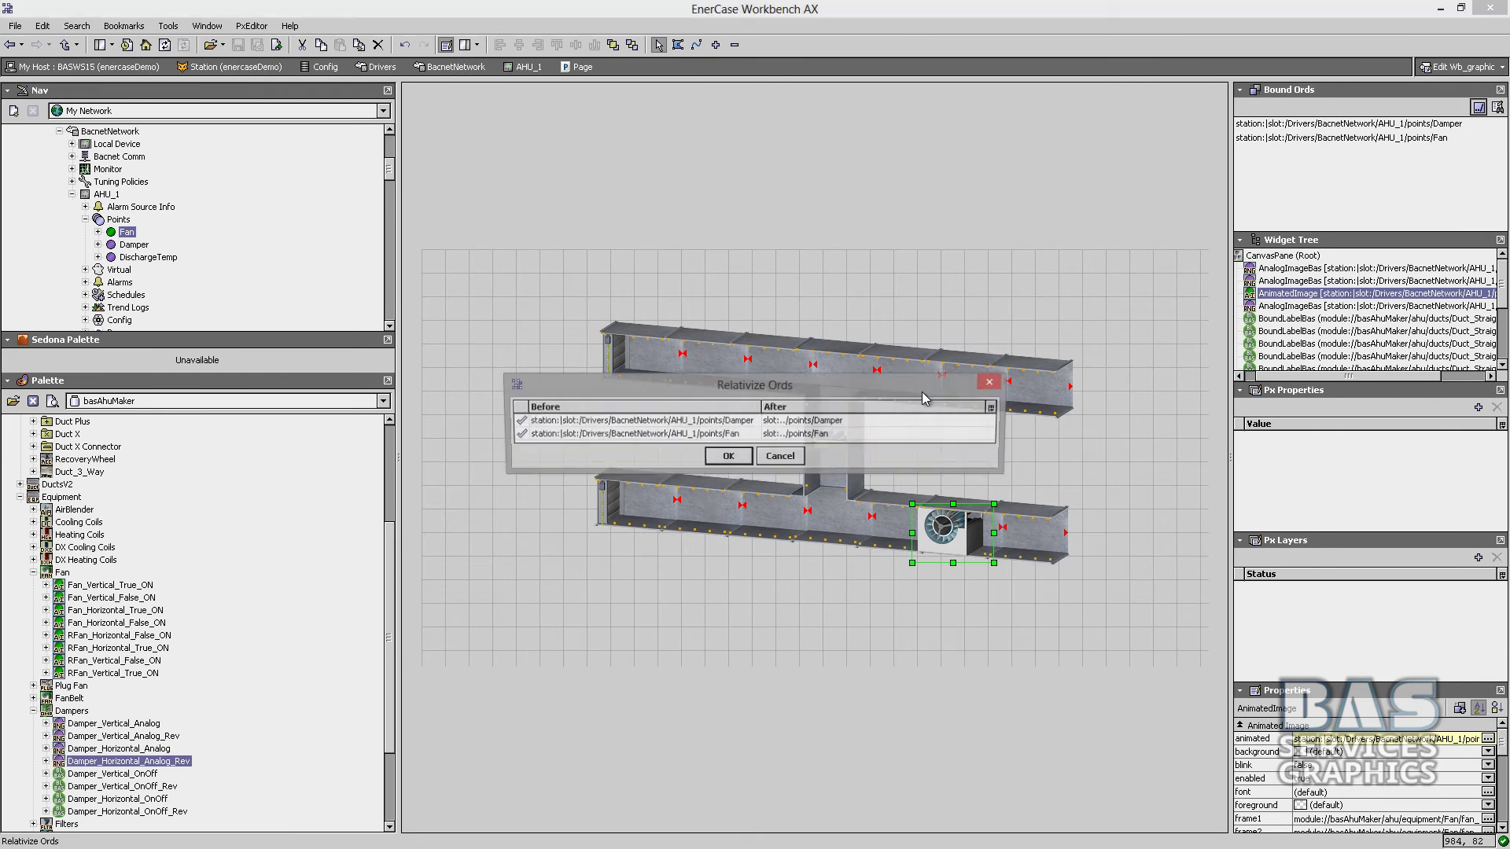
click(741, 456)
key(ctrl+s)
Copy the complete duct graphic from the Wb_graphic view and paste it into AHU_1's Ipad_graphic view.
drag(516, 238, 1085, 626)
click(1469, 74)
click(1421, 101)
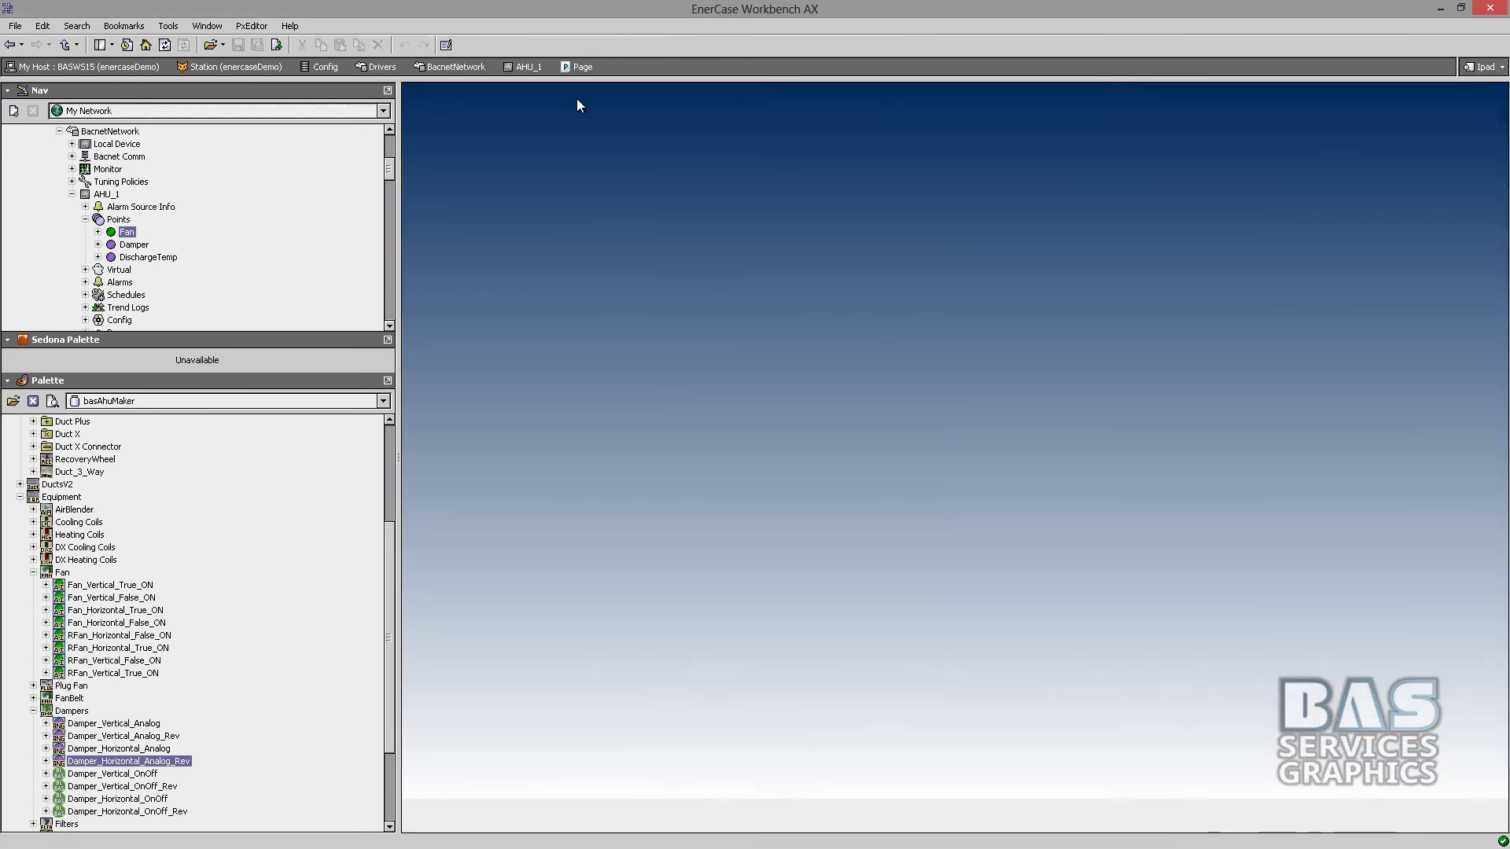
click(1479, 67)
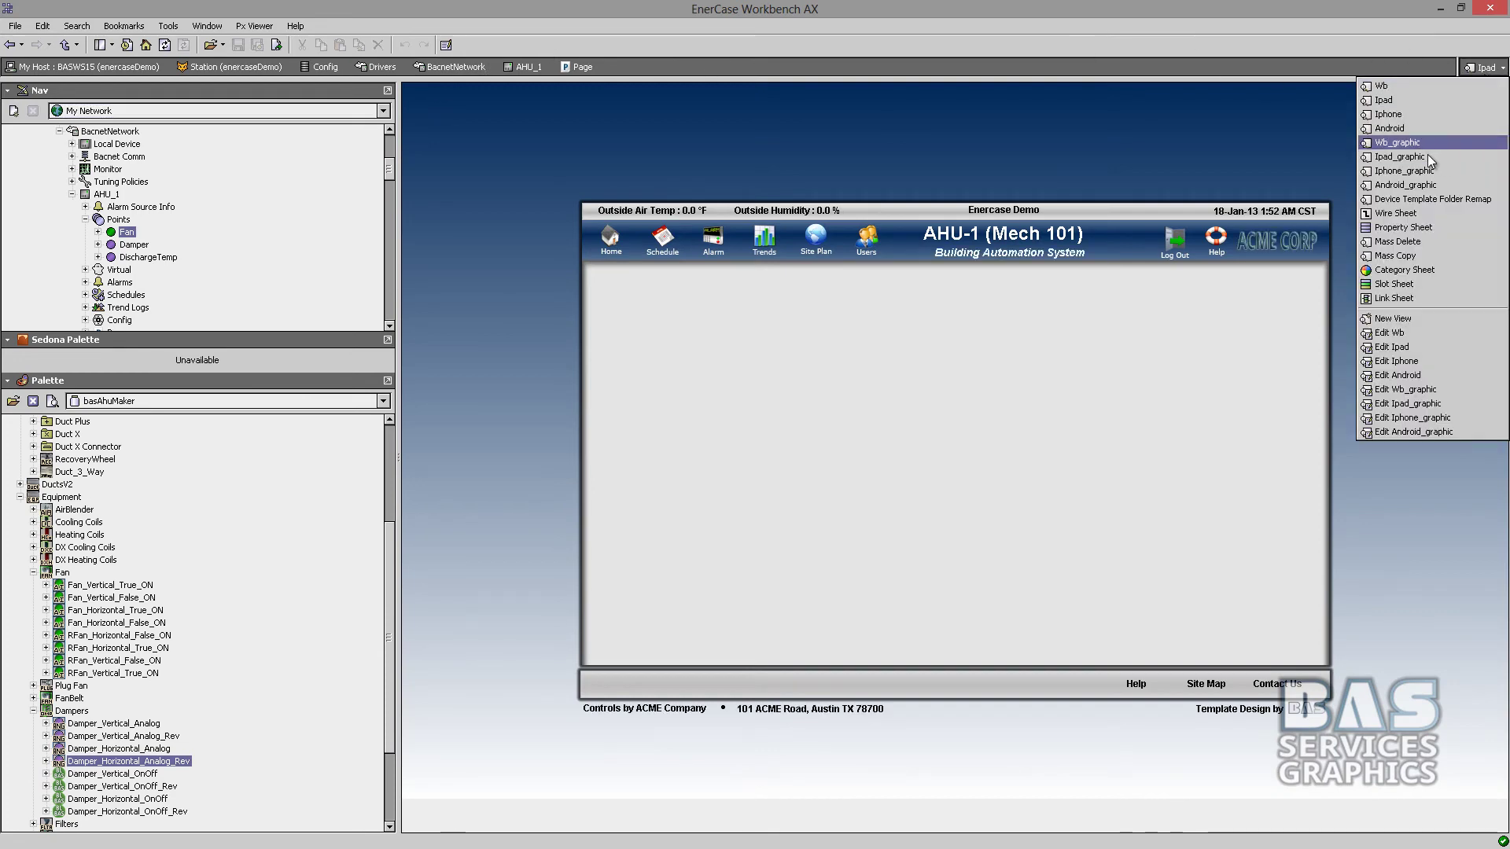
click(1433, 161)
click(446, 45)
right_click(599, 302)
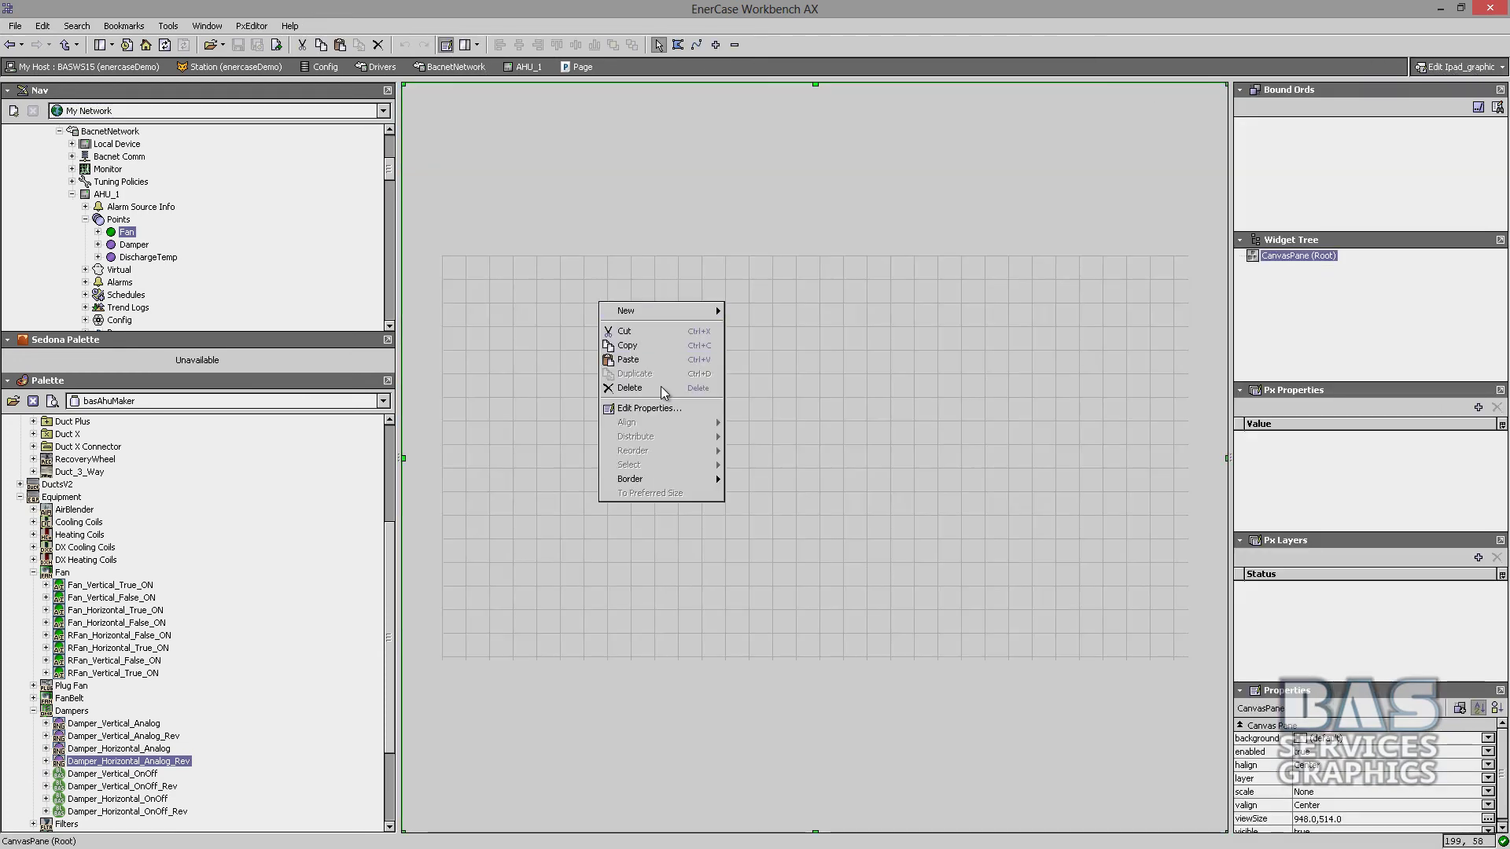
click(712, 360)
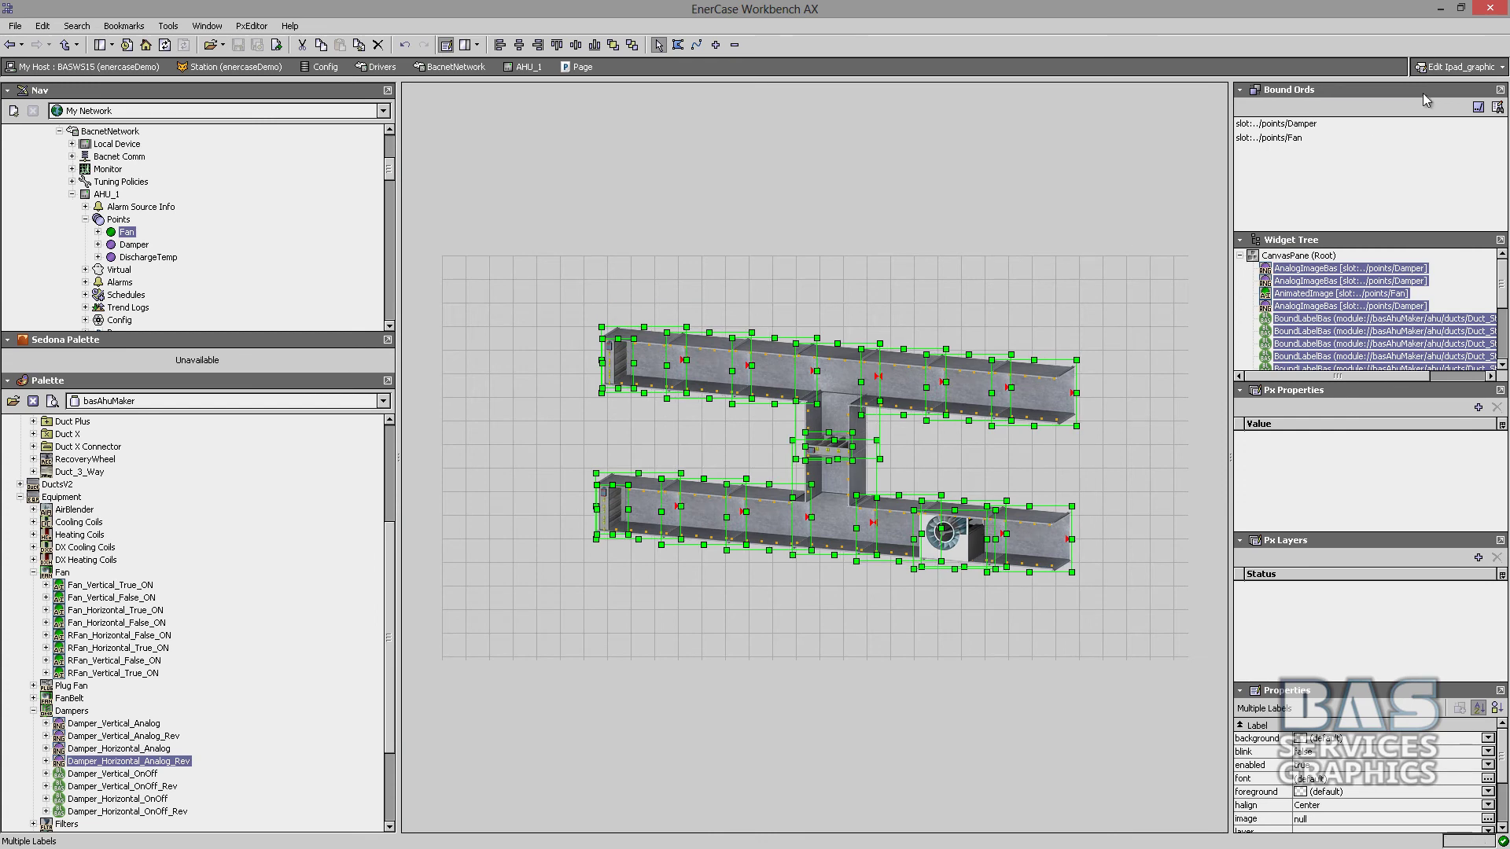
Open AHU_1's Iphone_graphic view for editing and paste the copied duct graphic onto its canvas.
click(1458, 66)
click(1437, 170)
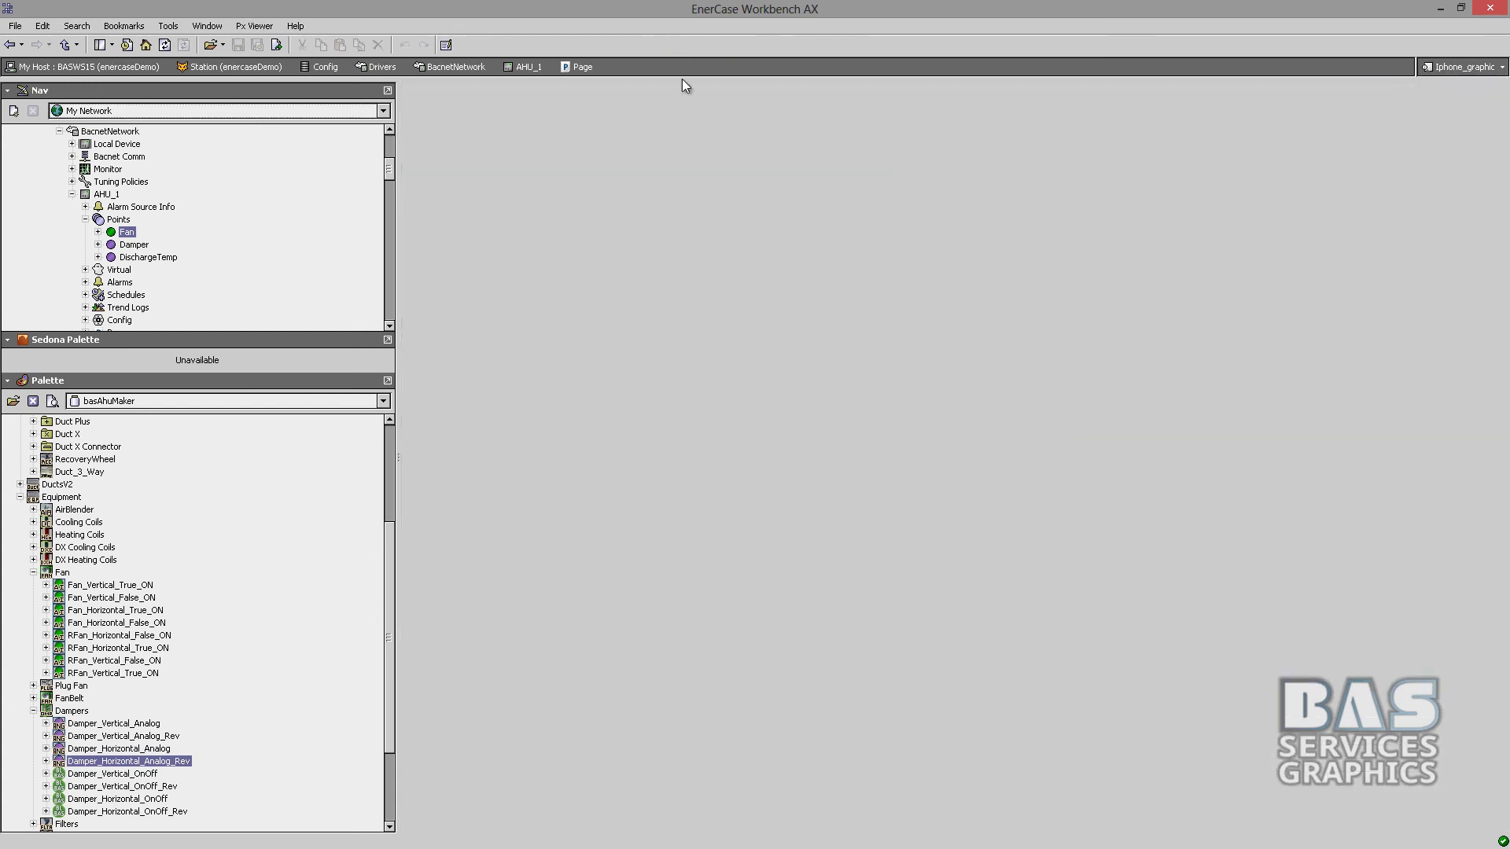
click(446, 45)
right_click(646, 365)
click(708, 418)
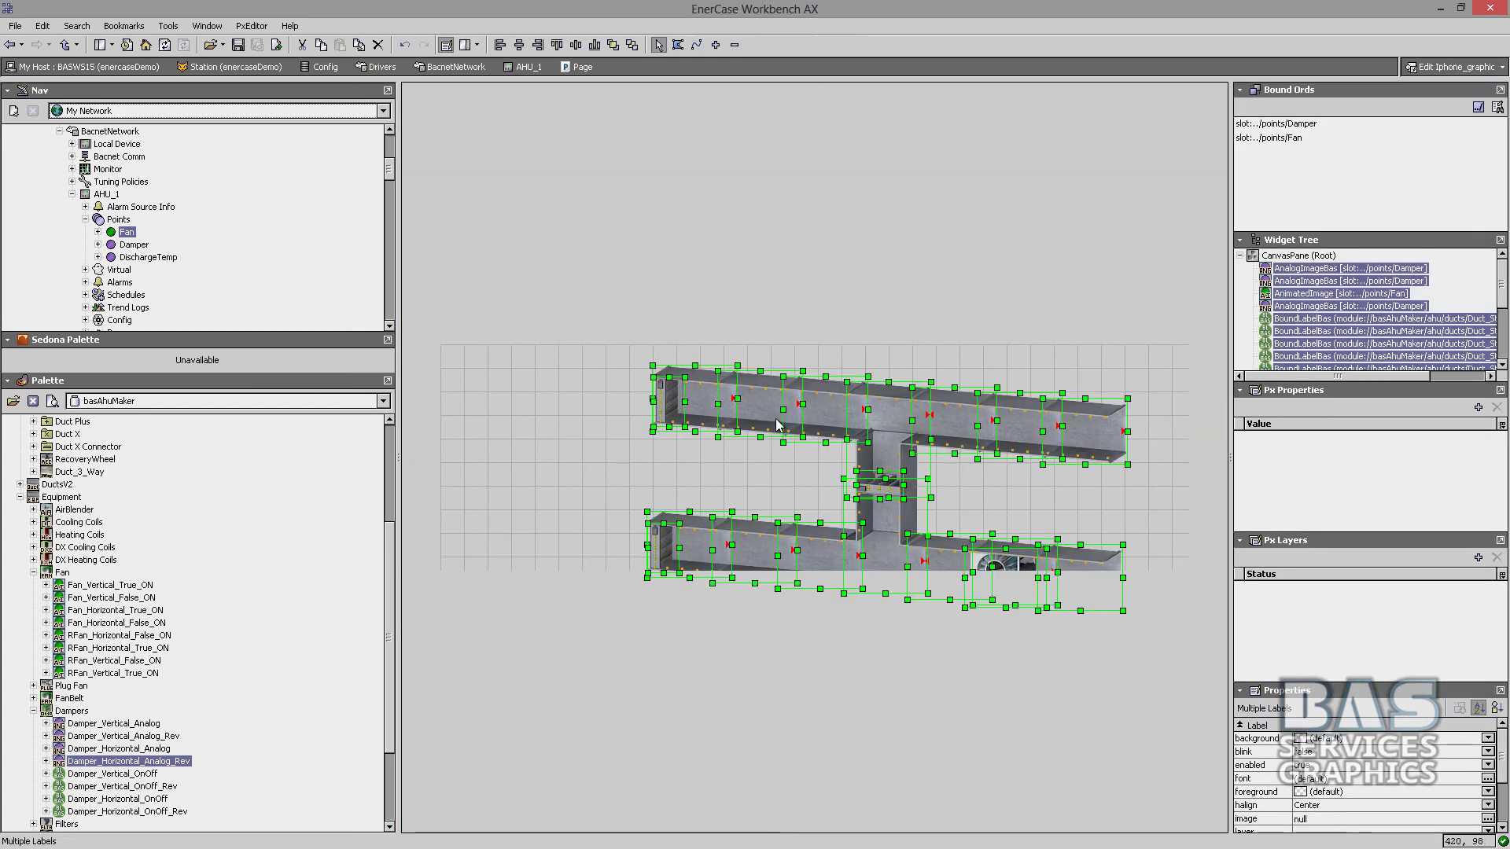
Move the pasted graphic up within the Iphone_graphic canvas and bring the upper duct assembly closer to the lower duct.
drag(731, 377, 640, 348)
drag(442, 252, 403, 209)
drag(810, 366, 871, 390)
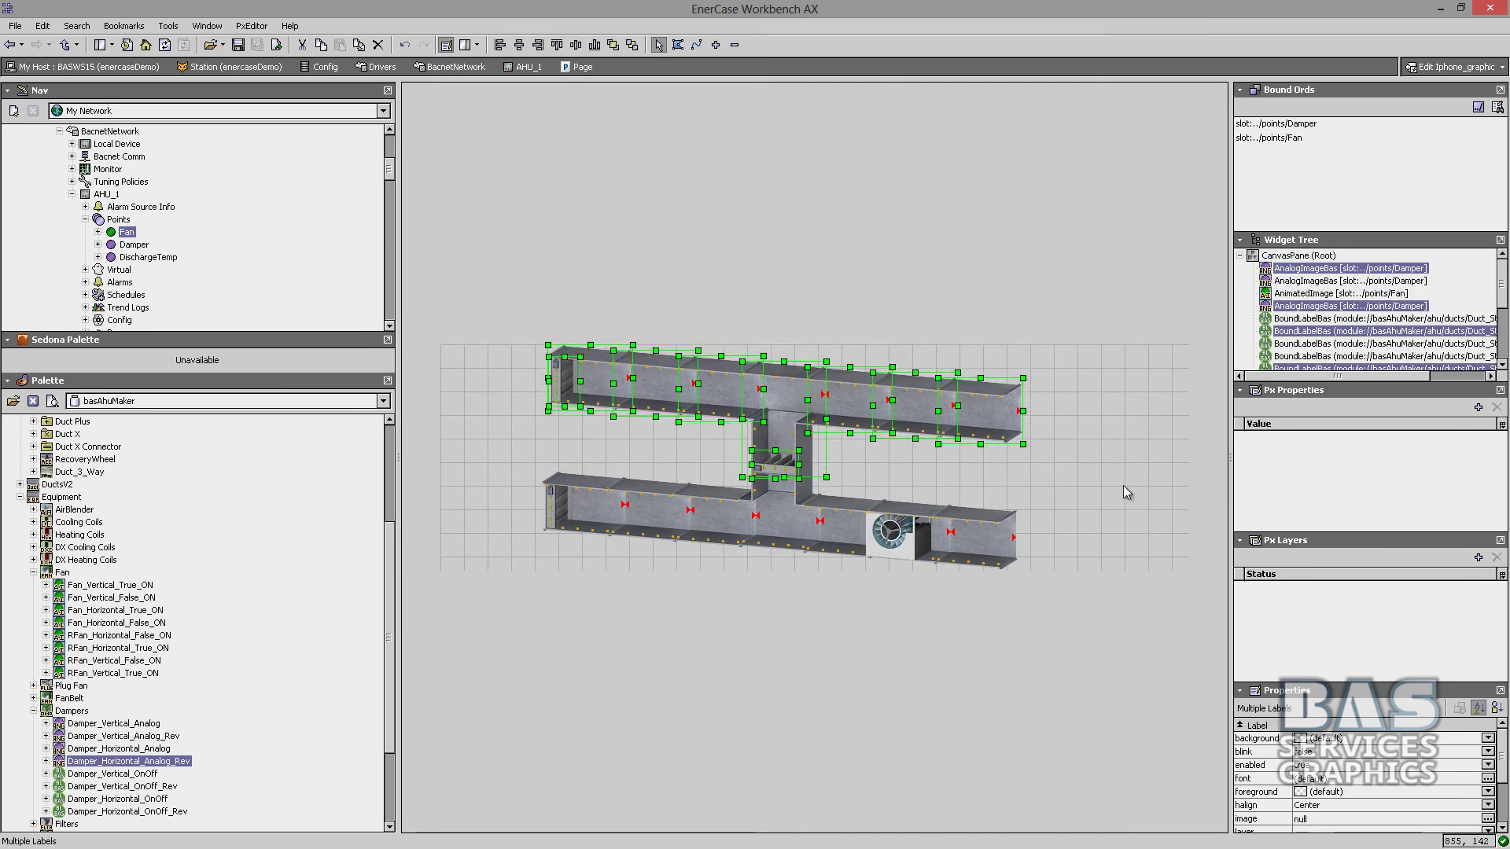
Copy the compacted duct graphic from the Iphone_graphic view into AHU_1's Android_graphic view.
drag(1123, 485, 591, 341)
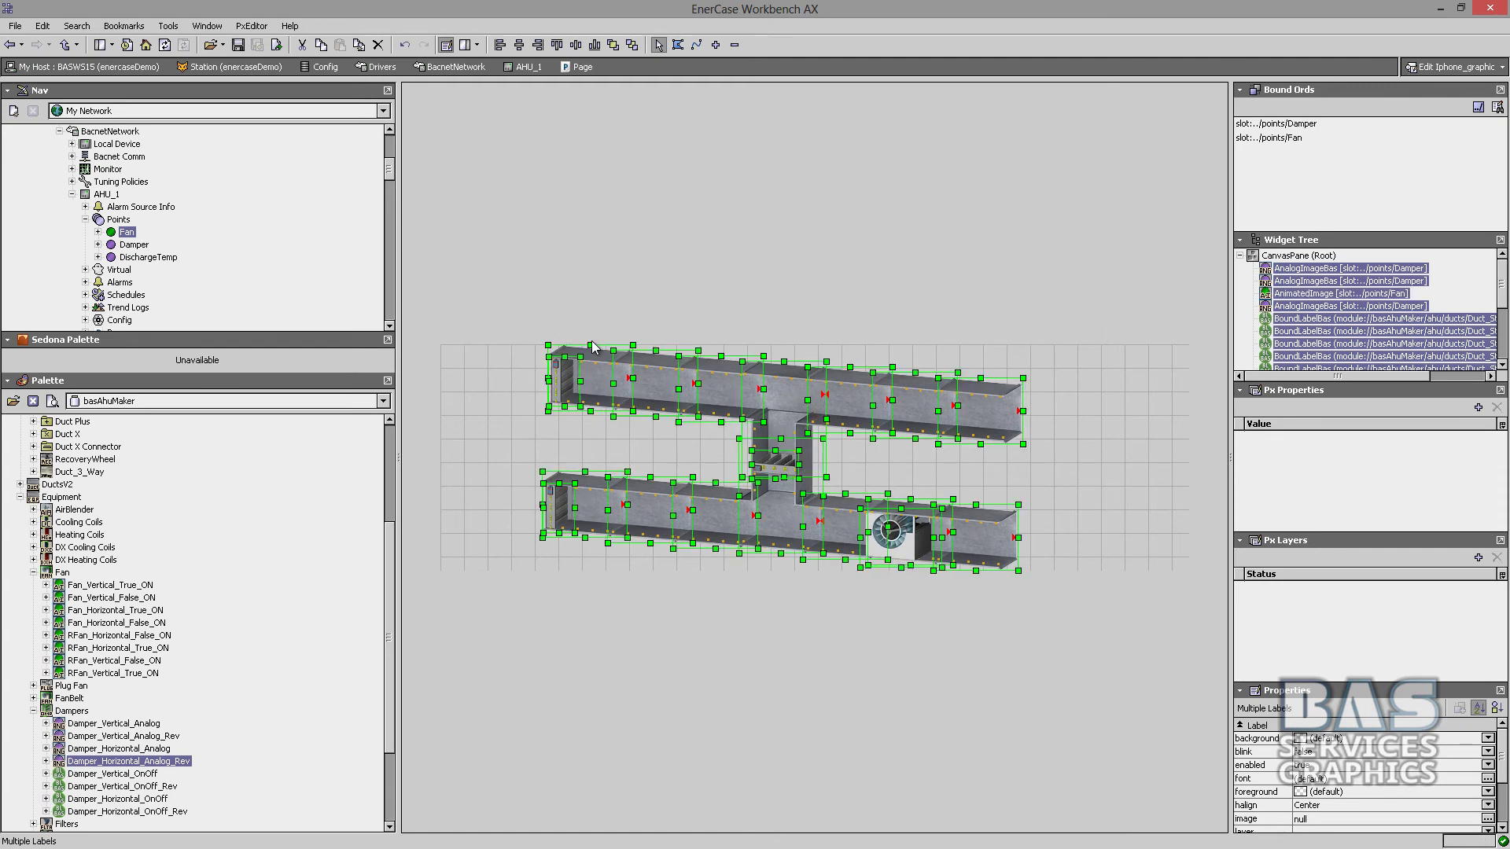
click(1441, 67)
click(1422, 184)
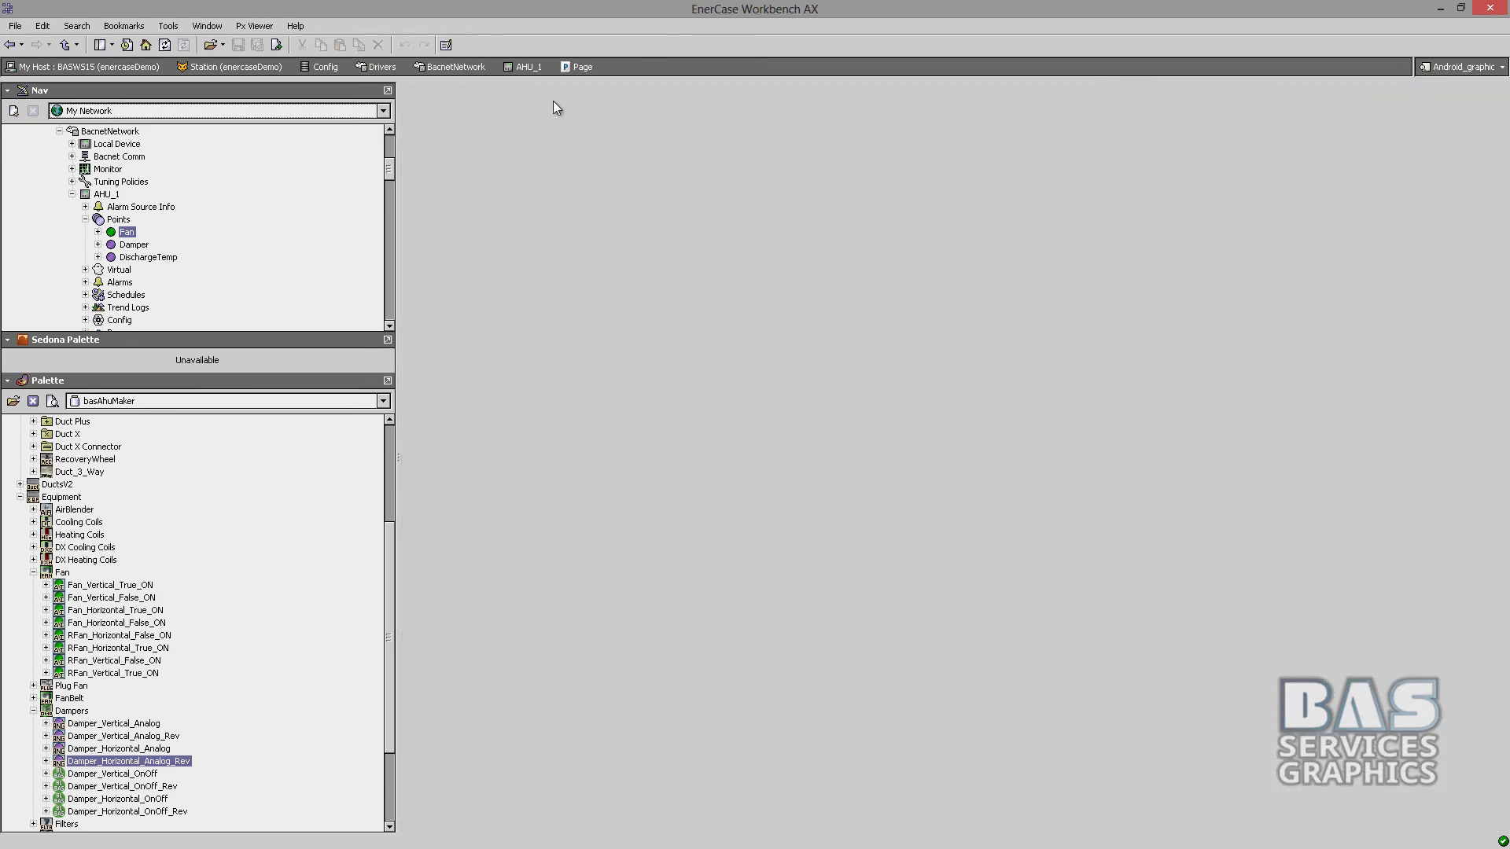
click(446, 46)
click(729, 423)
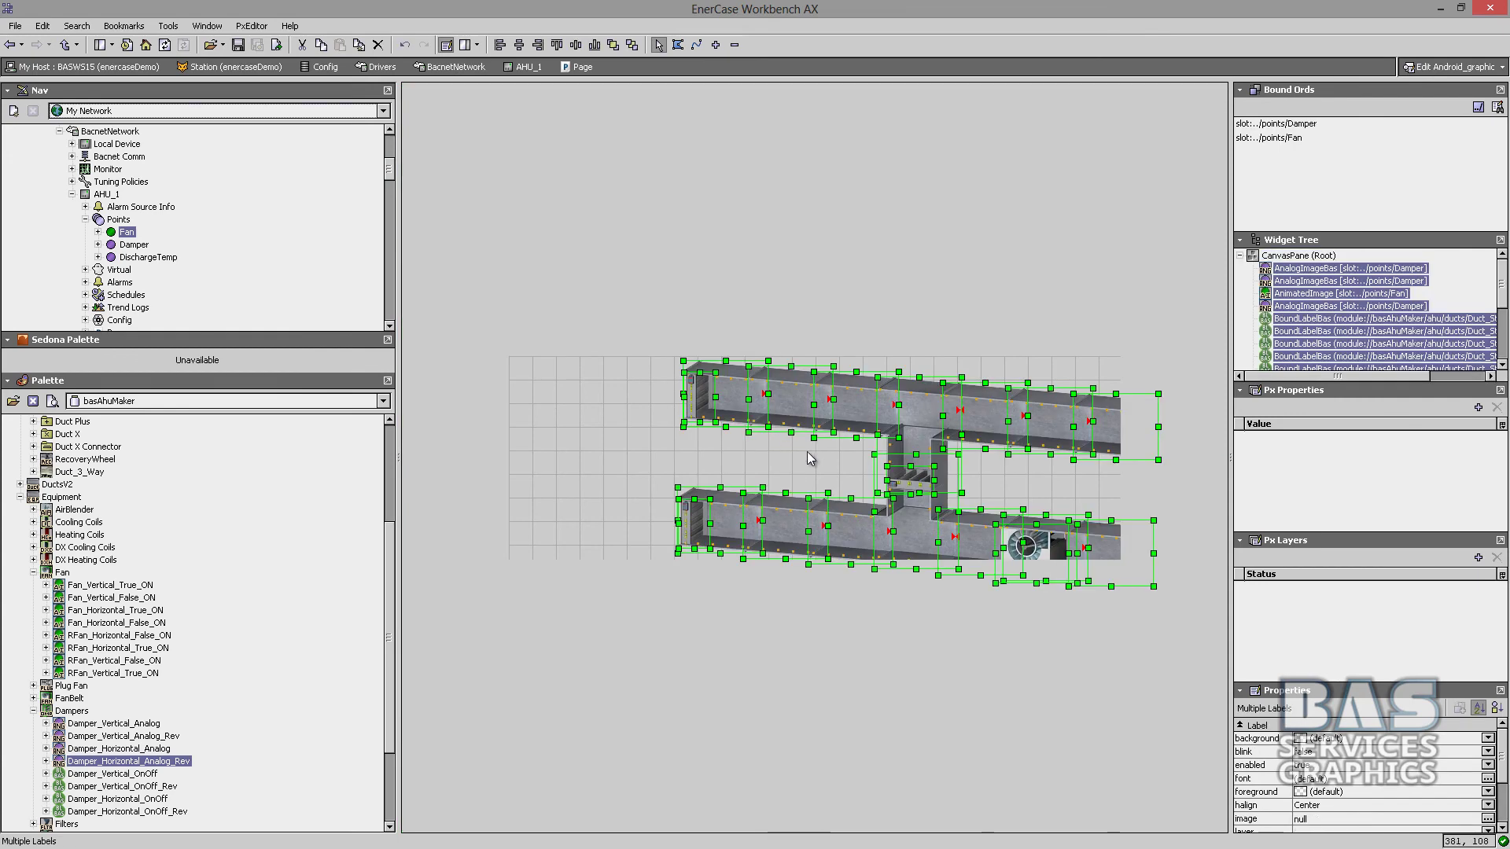
Fit the graphic inside the Android_graphic canvas, nudge the upper duct assembly down toward the lower duct, and leave edit mode.
drag(930, 440, 818, 413)
drag(542, 291, 1152, 509)
key(Down)
key(Down)
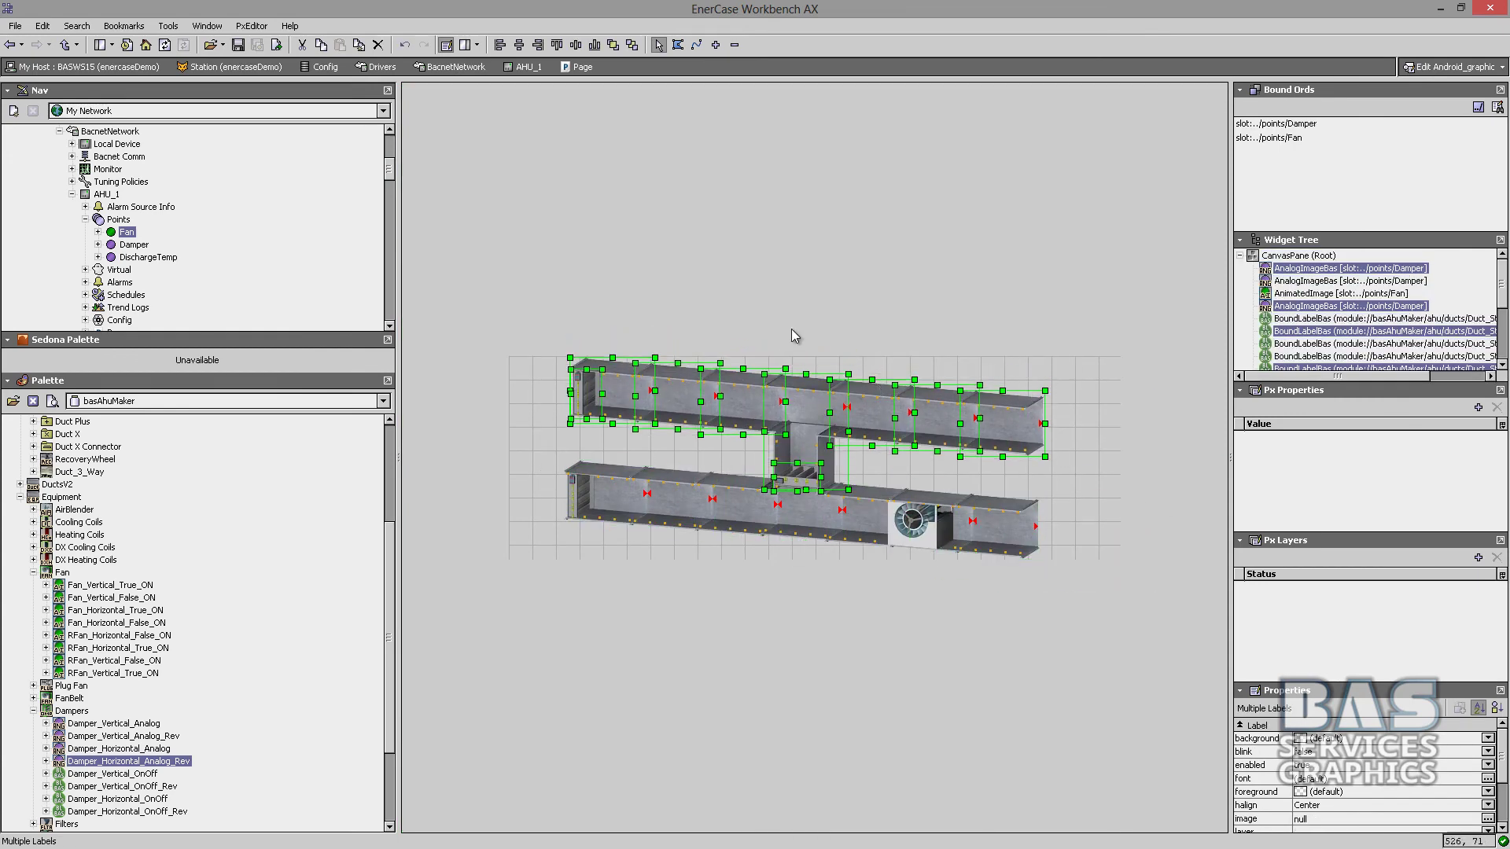
click(758, 296)
click(446, 44)
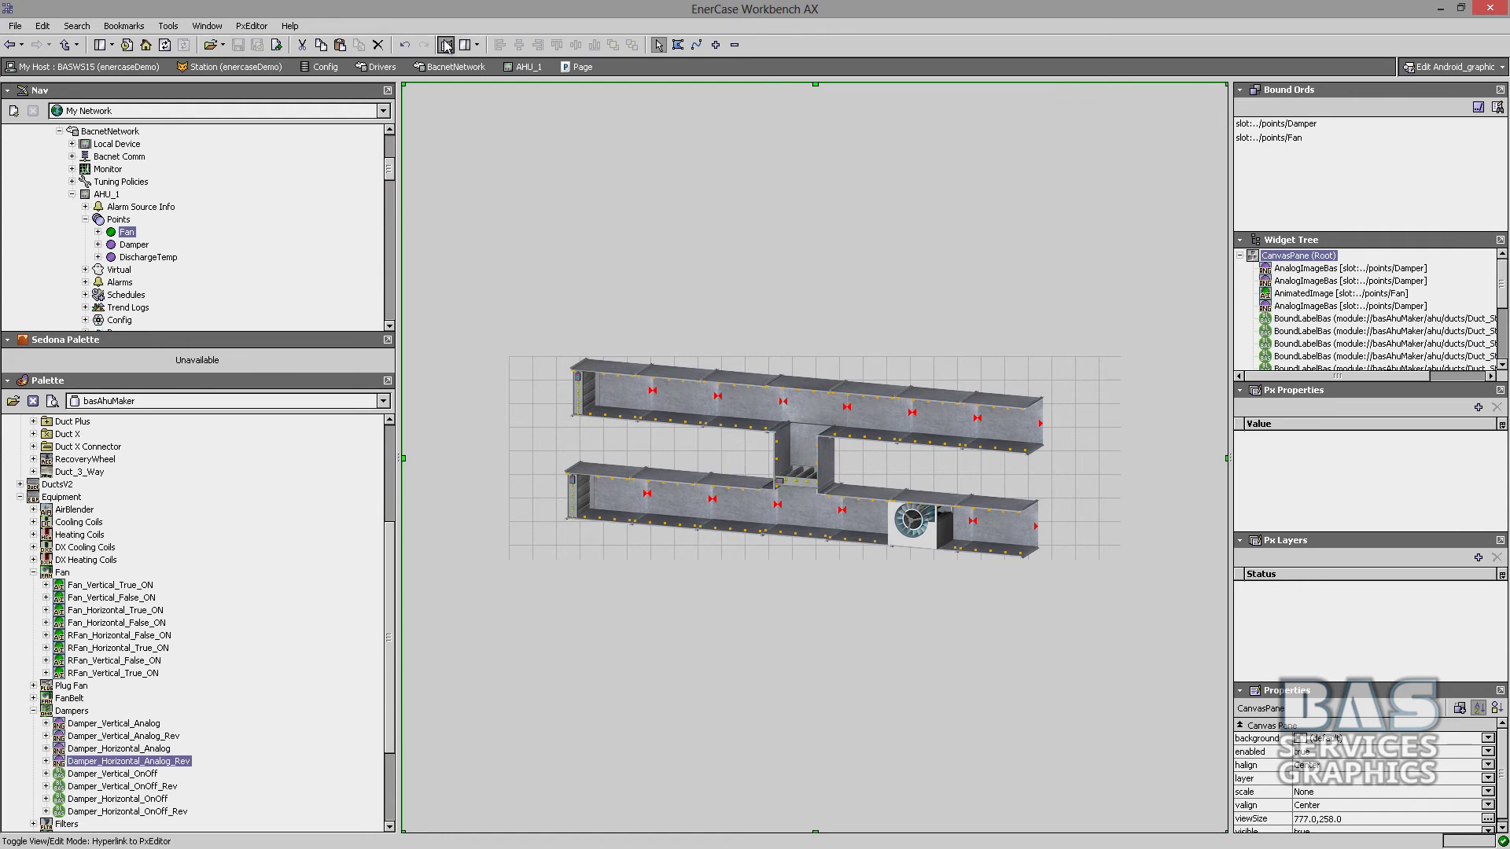
Check the duct graphic in AHU_1's Wb, Ipad, Iphone and Android page views.
click(1453, 66)
click(1447, 88)
click(1460, 69)
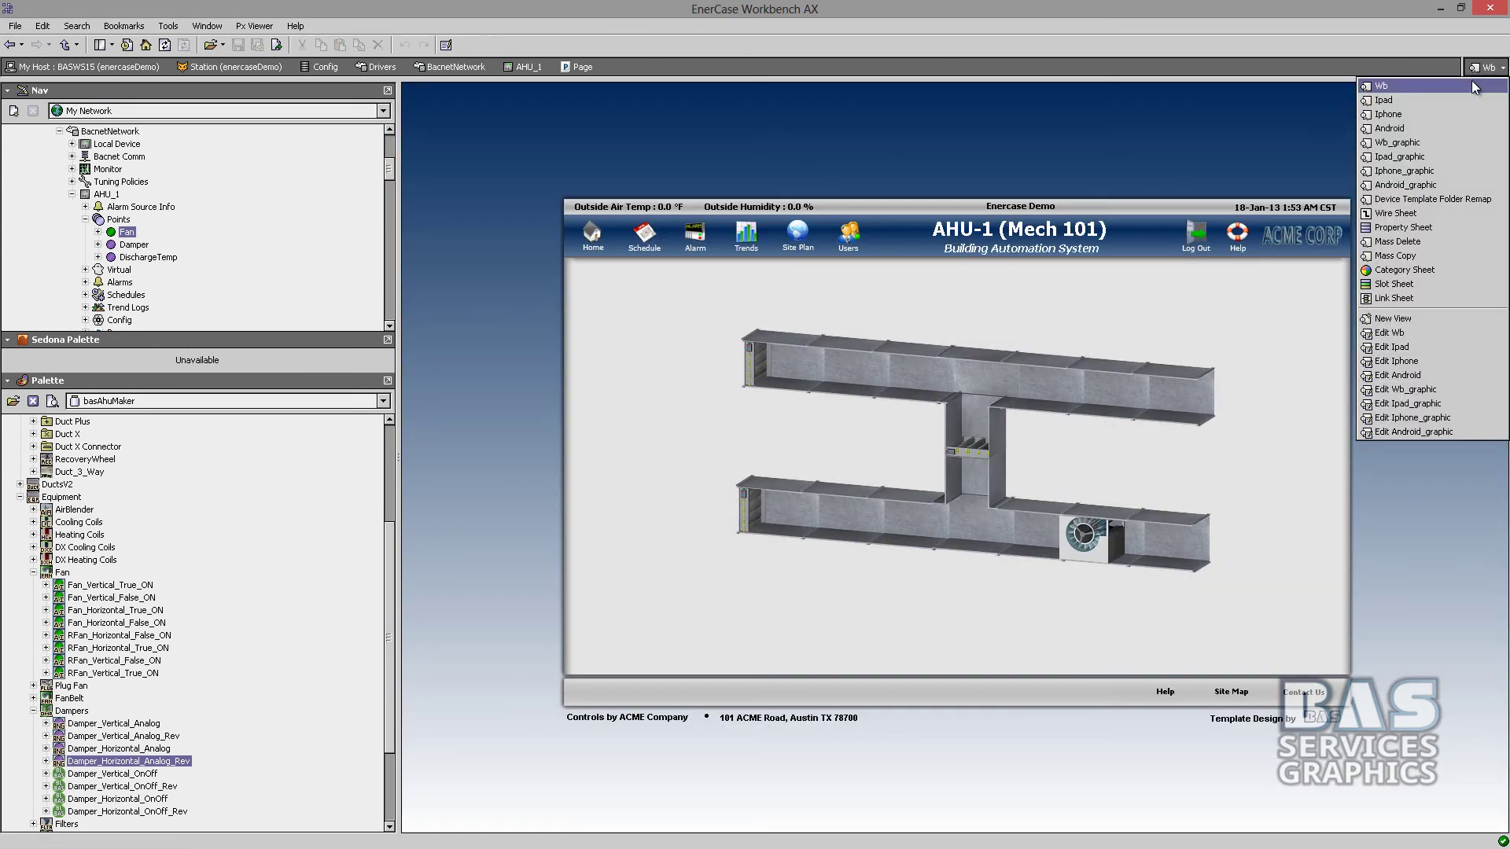
click(1451, 101)
click(1469, 69)
click(1446, 114)
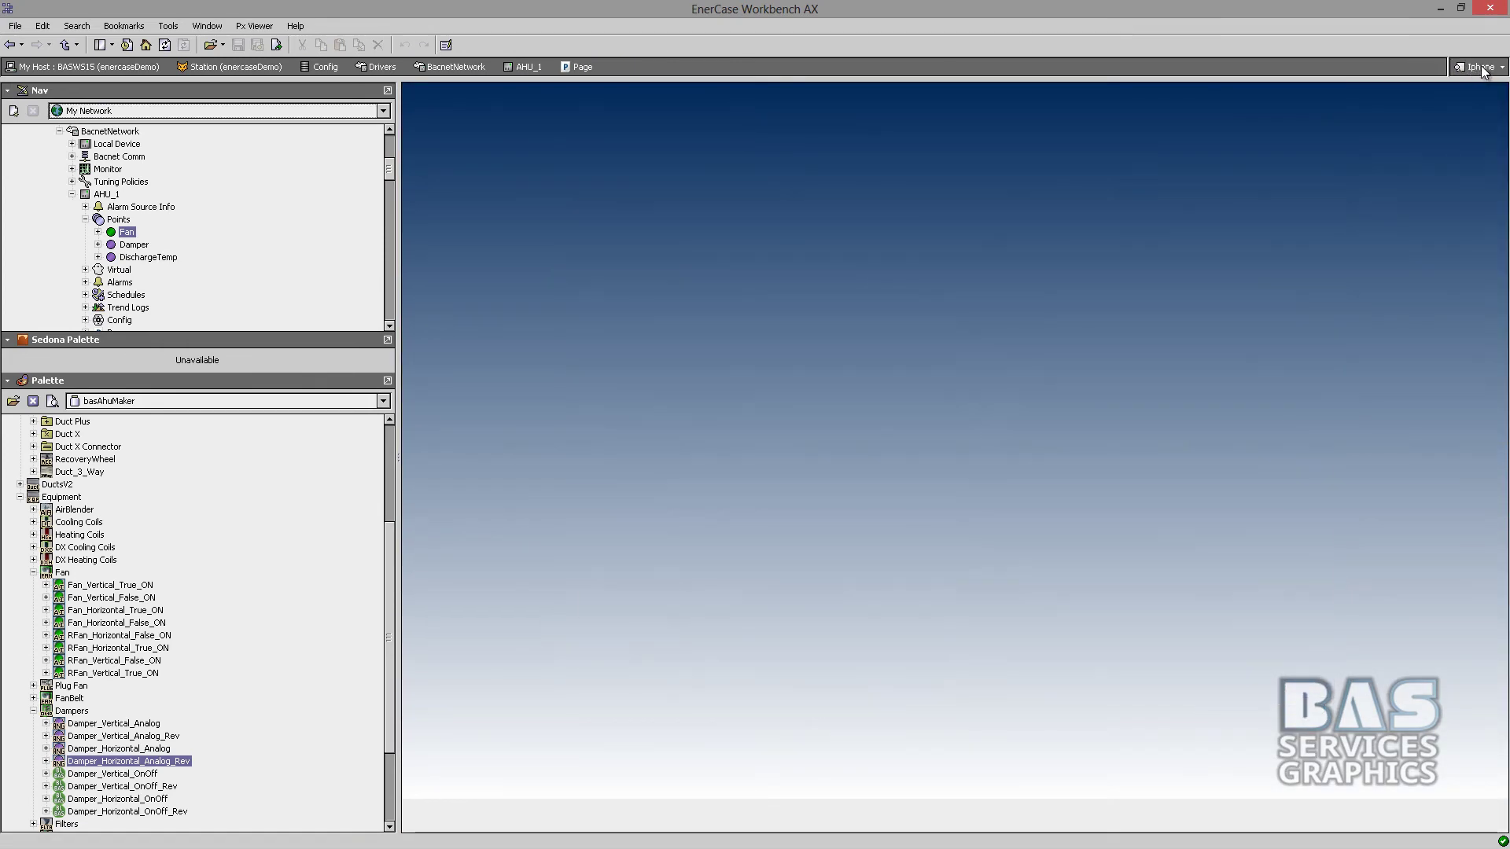
click(1469, 68)
click(1442, 129)
Inspect AHU_1's Wb_graphic view and return to the Wb page view.
click(1462, 68)
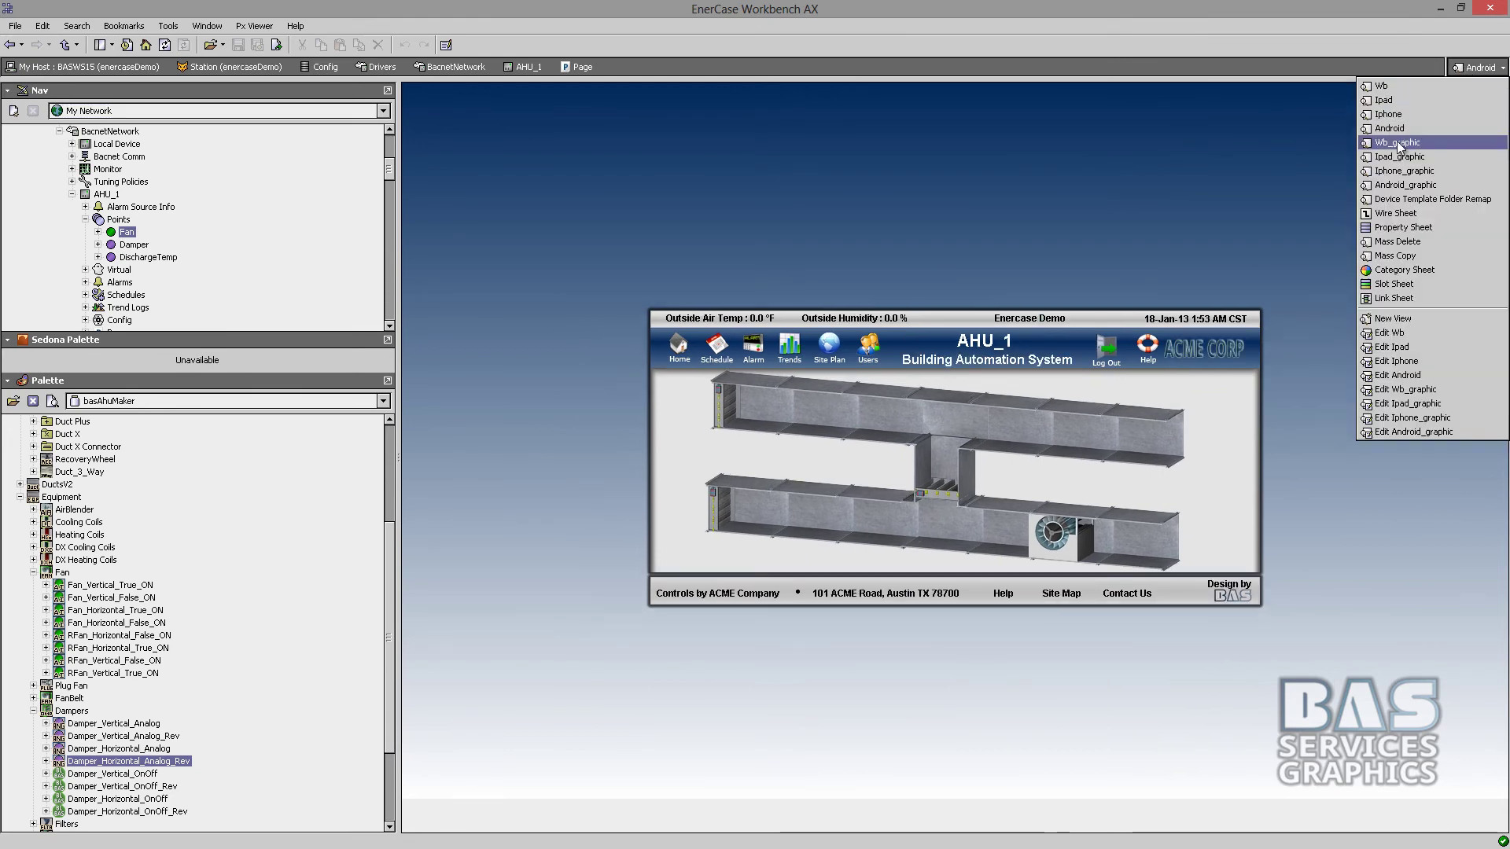
click(1400, 142)
click(448, 45)
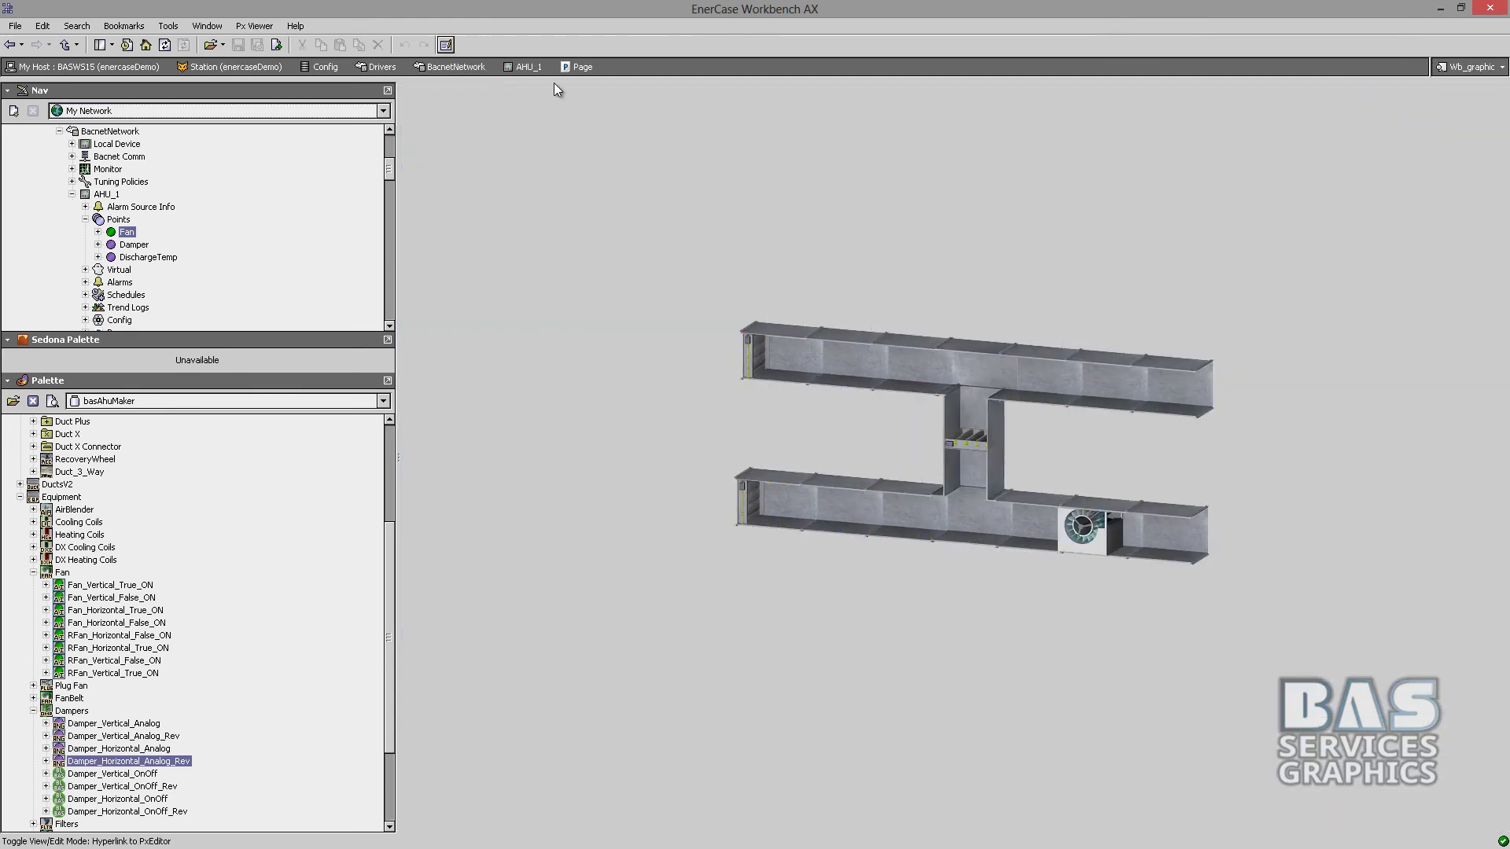
click(1461, 67)
click(1447, 88)
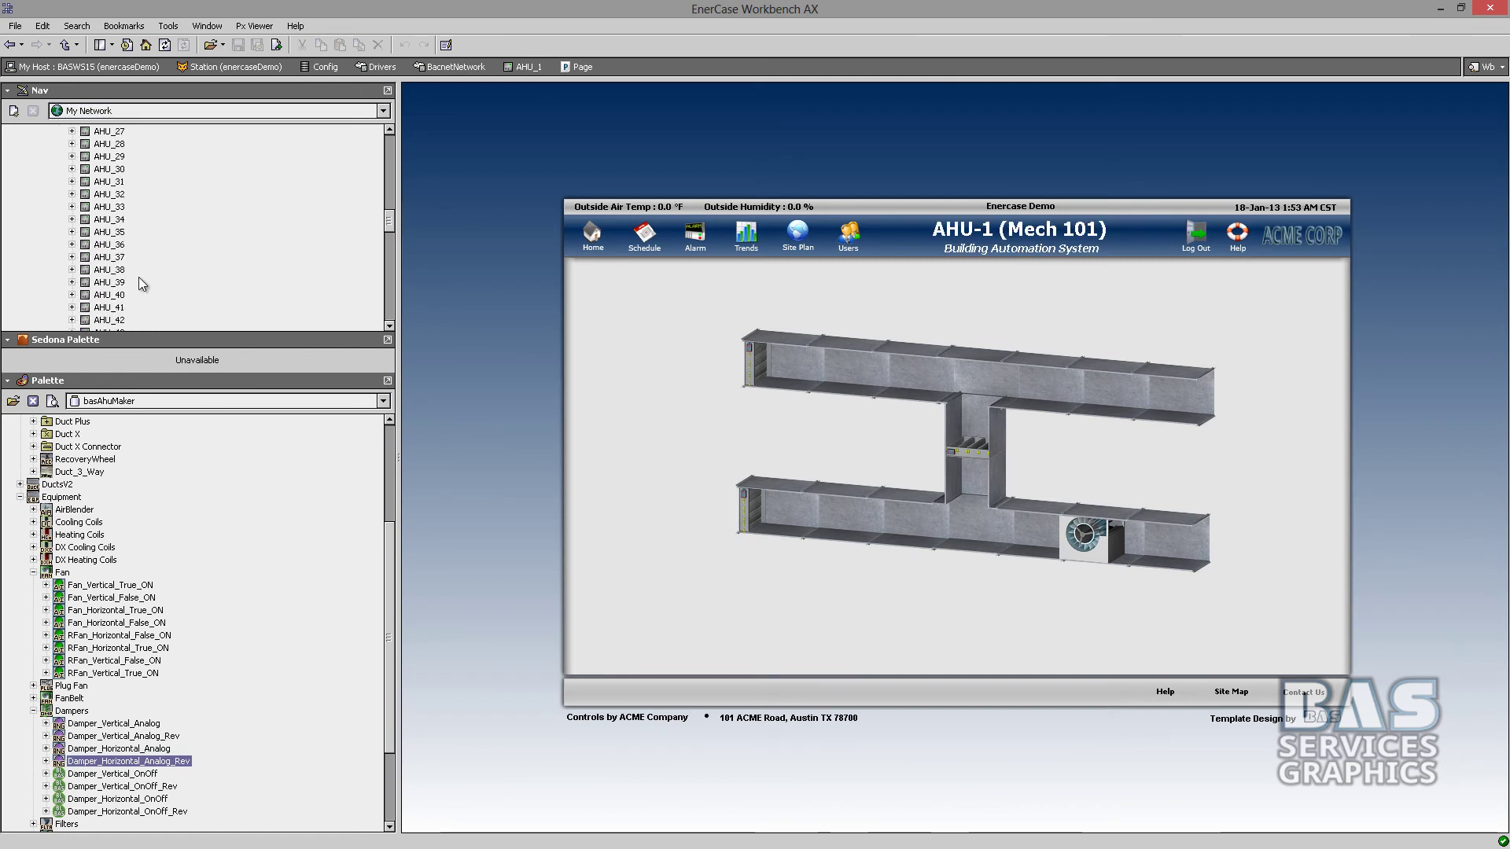
Open the Mass Copy view for AHU_1's Page and set the object query's root to BacnetNetwork.
right_click(126, 297)
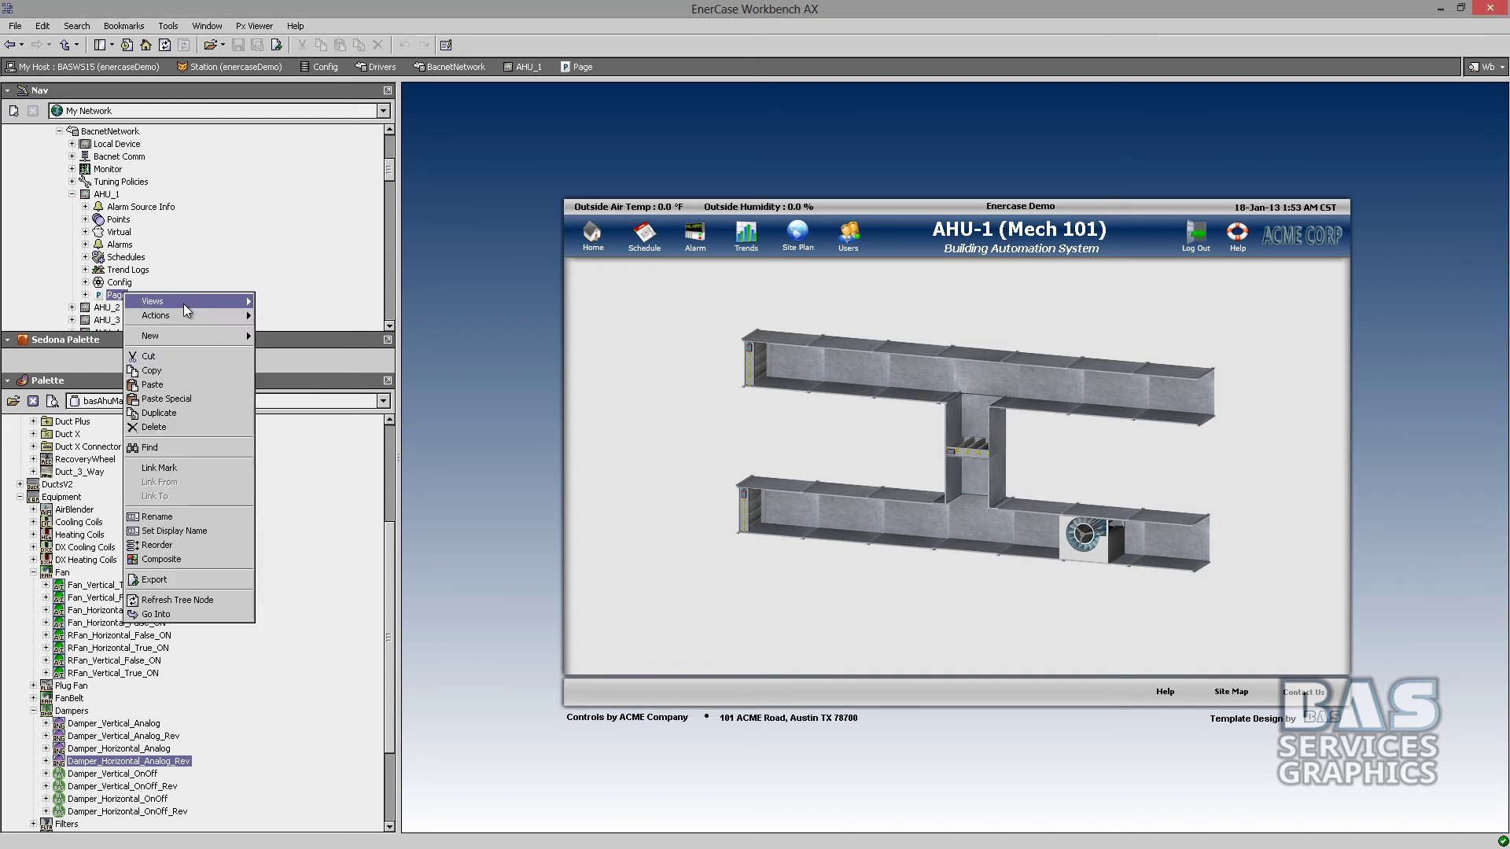
mouse_move(157, 301)
click(330, 476)
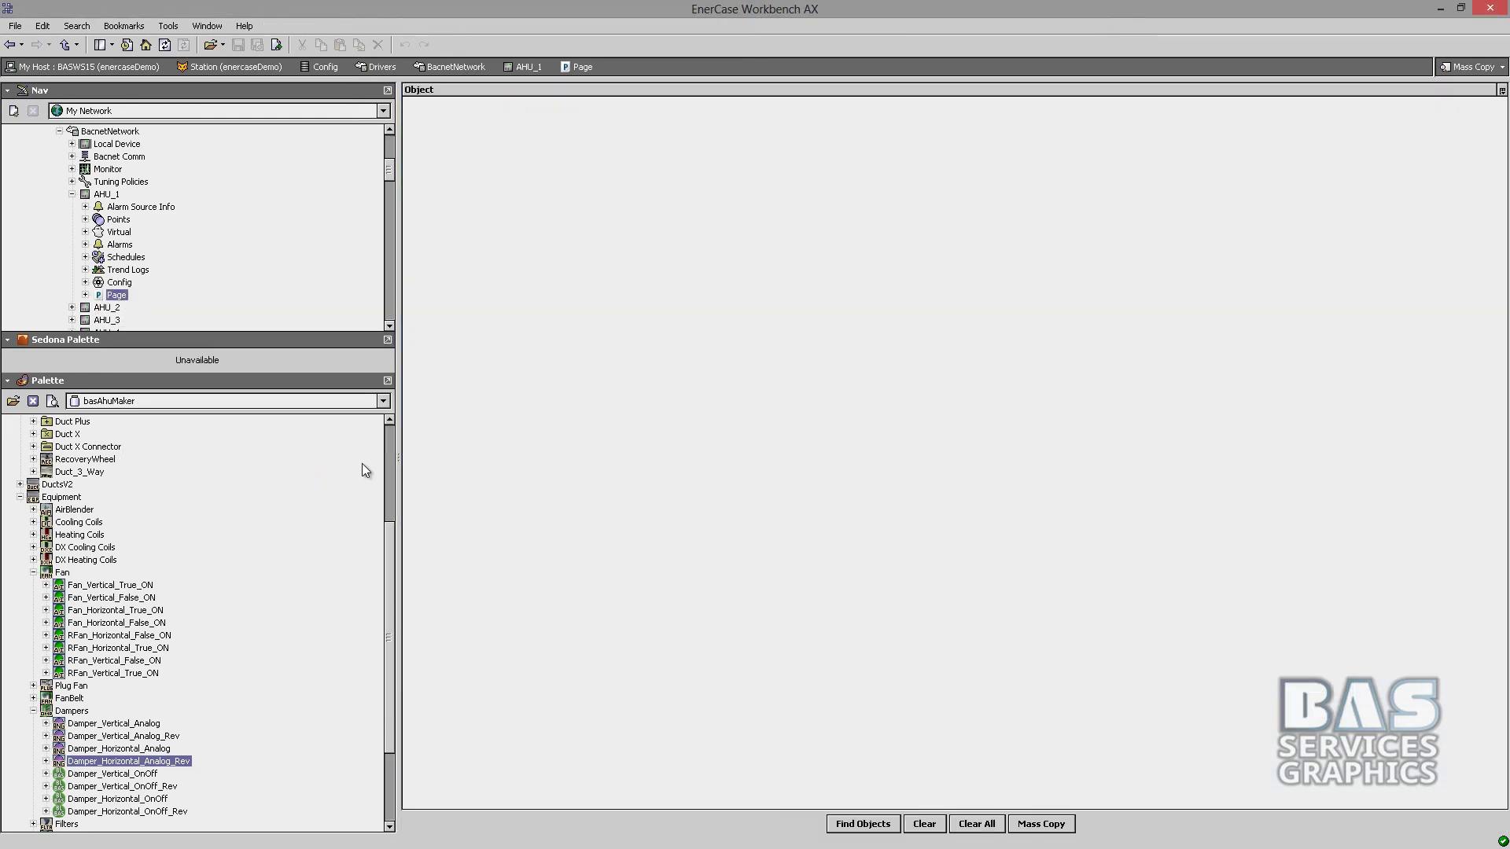
click(863, 823)
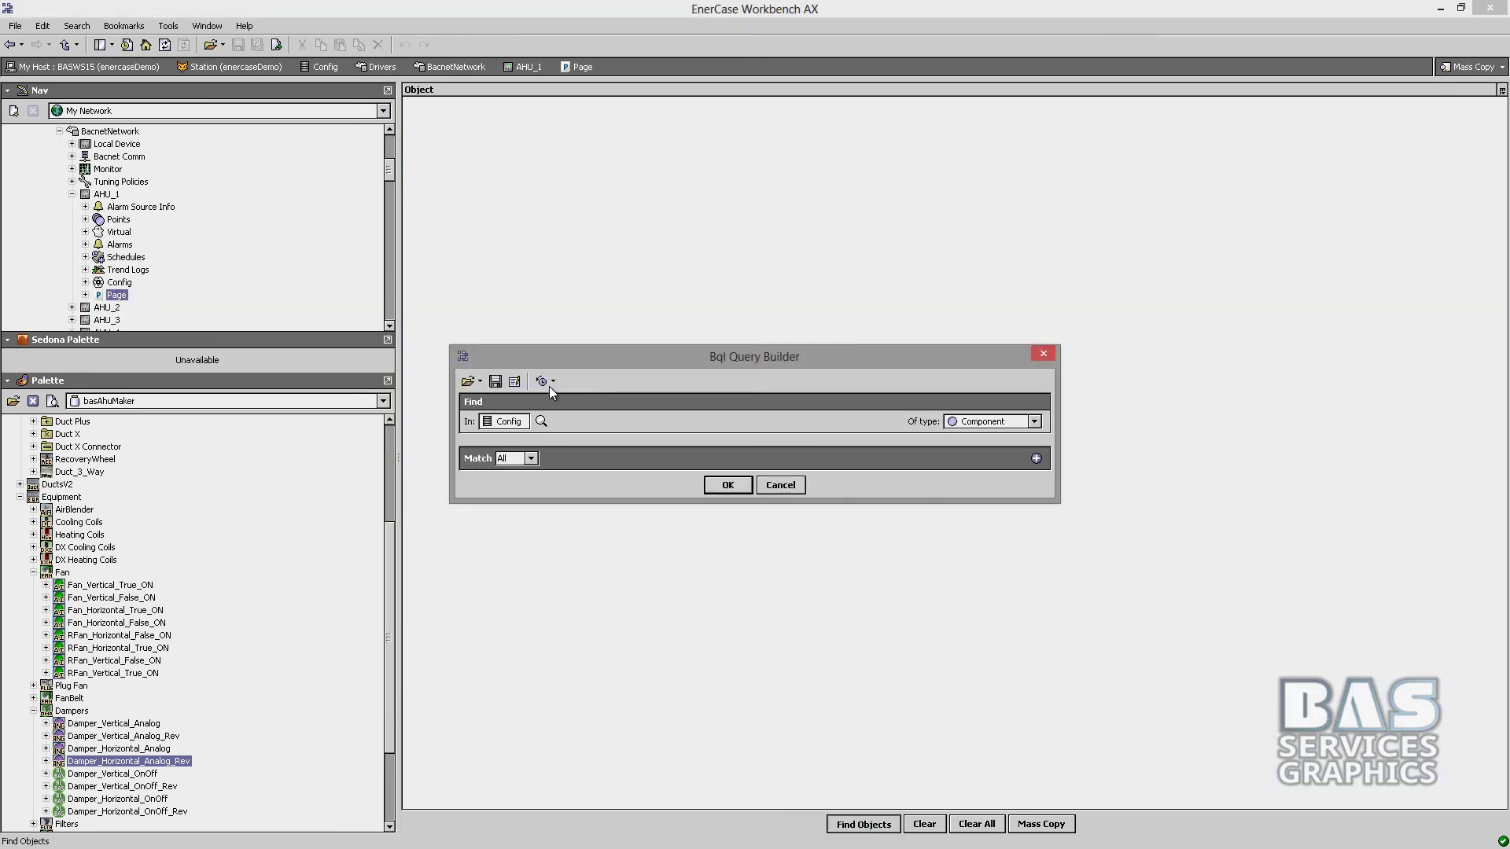
click(541, 421)
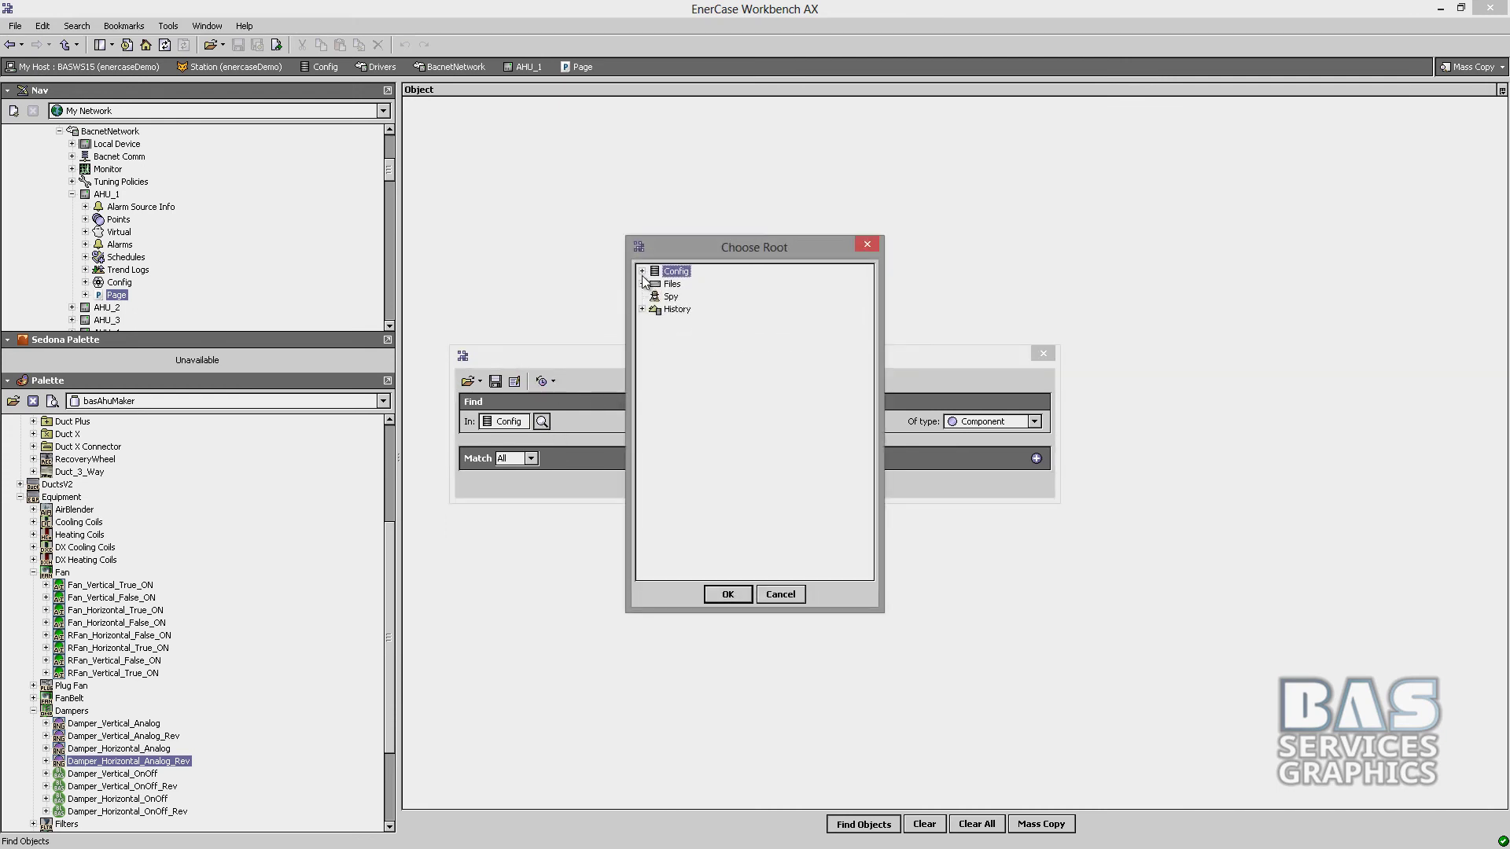
click(655, 296)
click(718, 448)
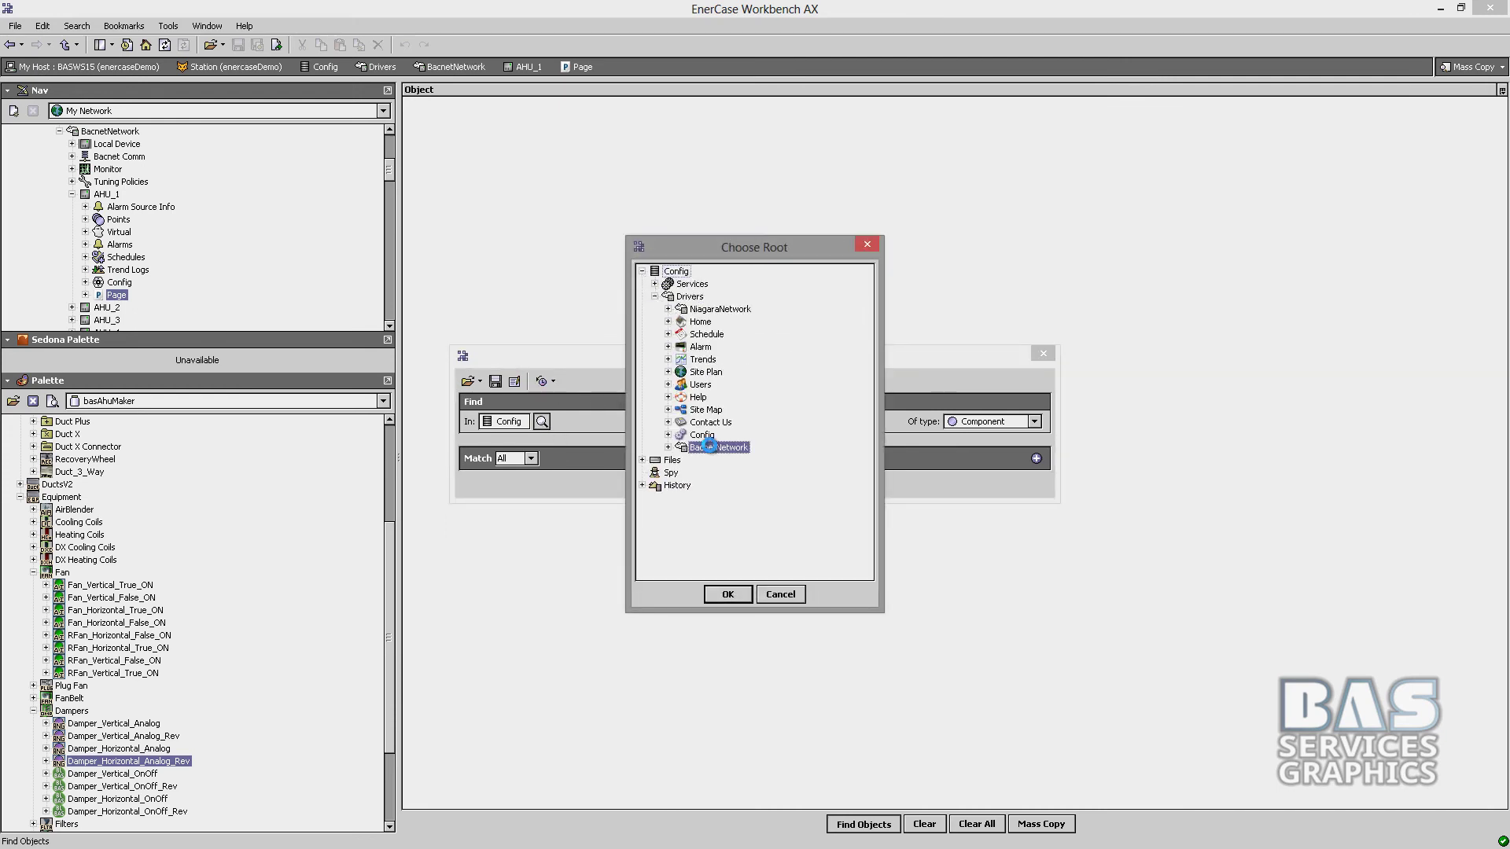
click(728, 594)
Restrict the query to the custom type BacnetDevice from the bacnet module and run it.
click(1035, 422)
click(991, 578)
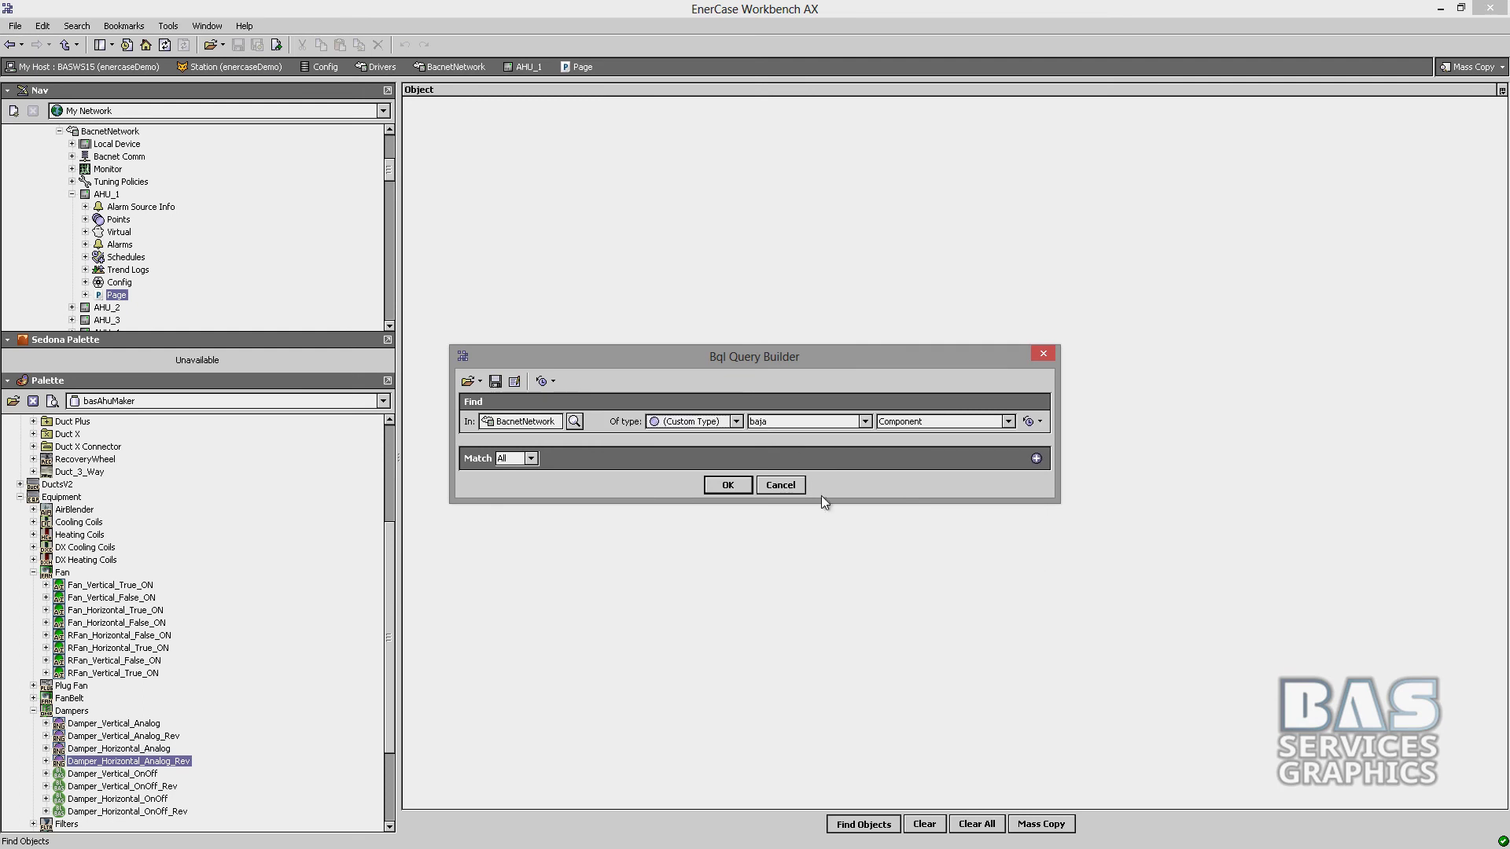
click(781, 426)
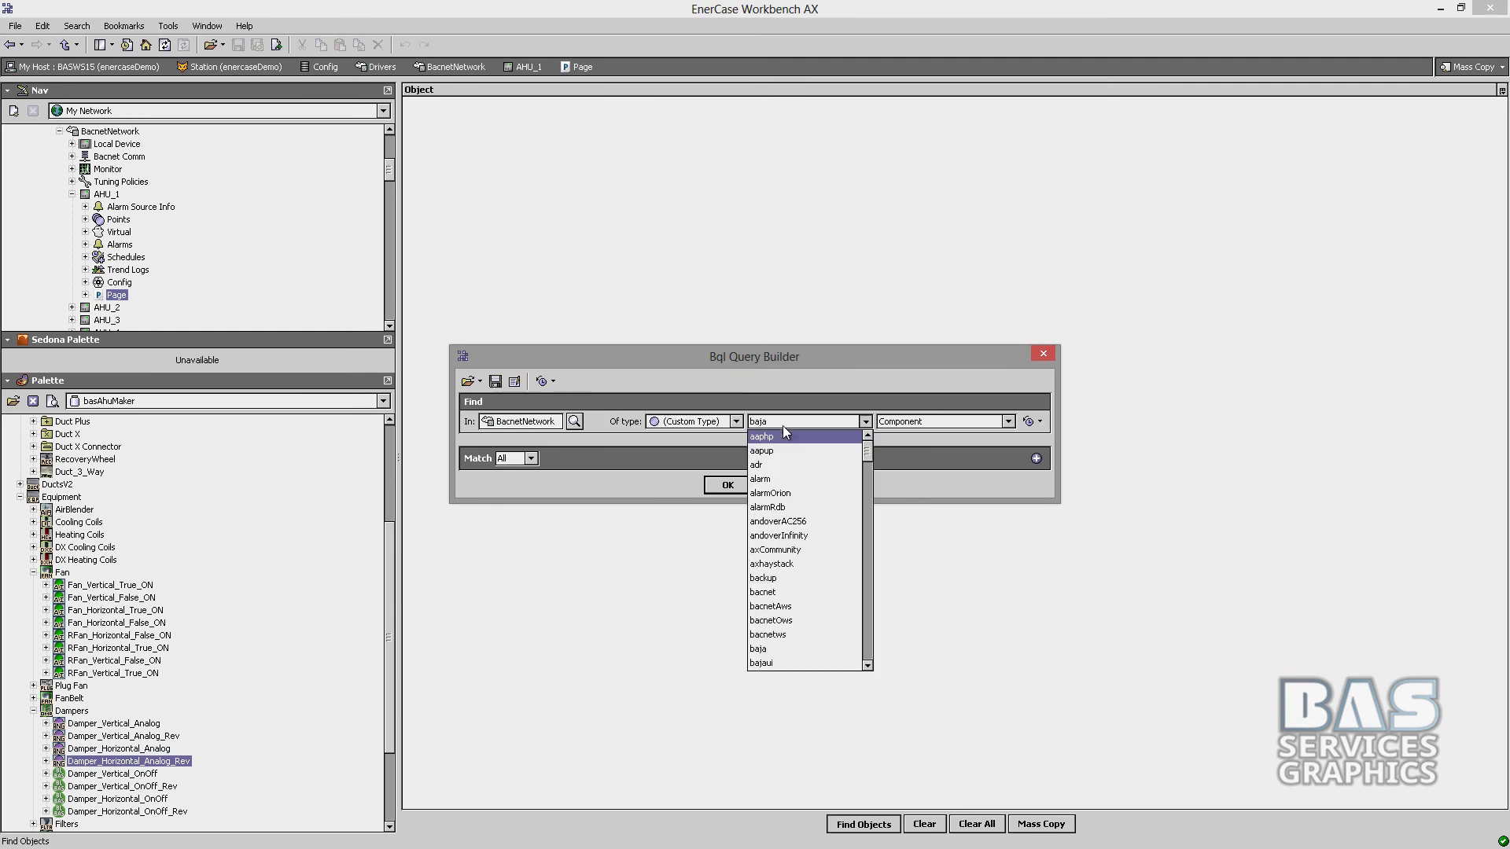
click(790, 594)
click(913, 425)
scroll(919, 541, down, 10)
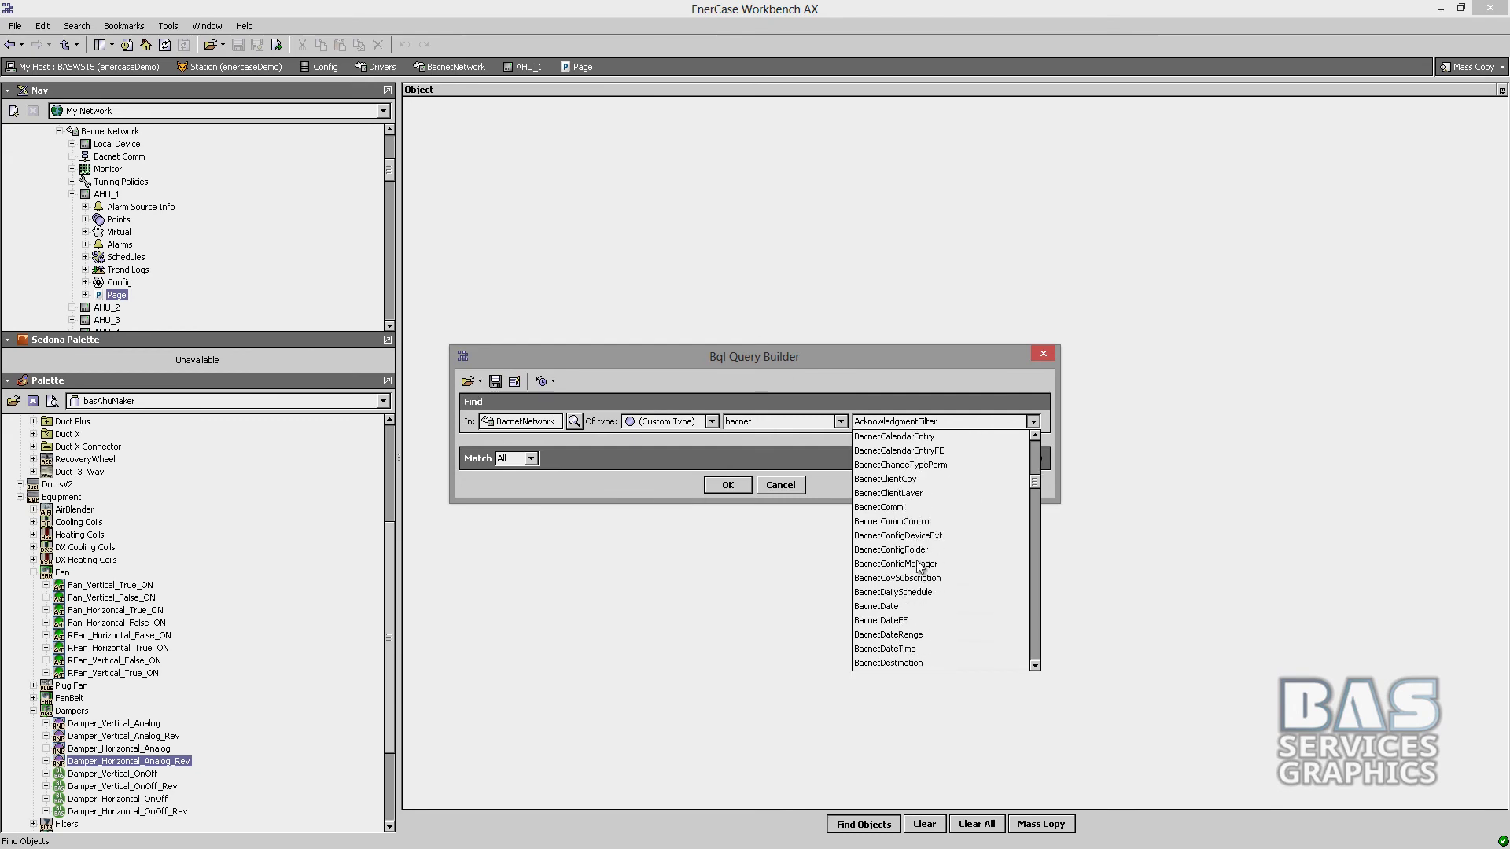
scroll(916, 597, down, 2)
click(897, 629)
click(727, 486)
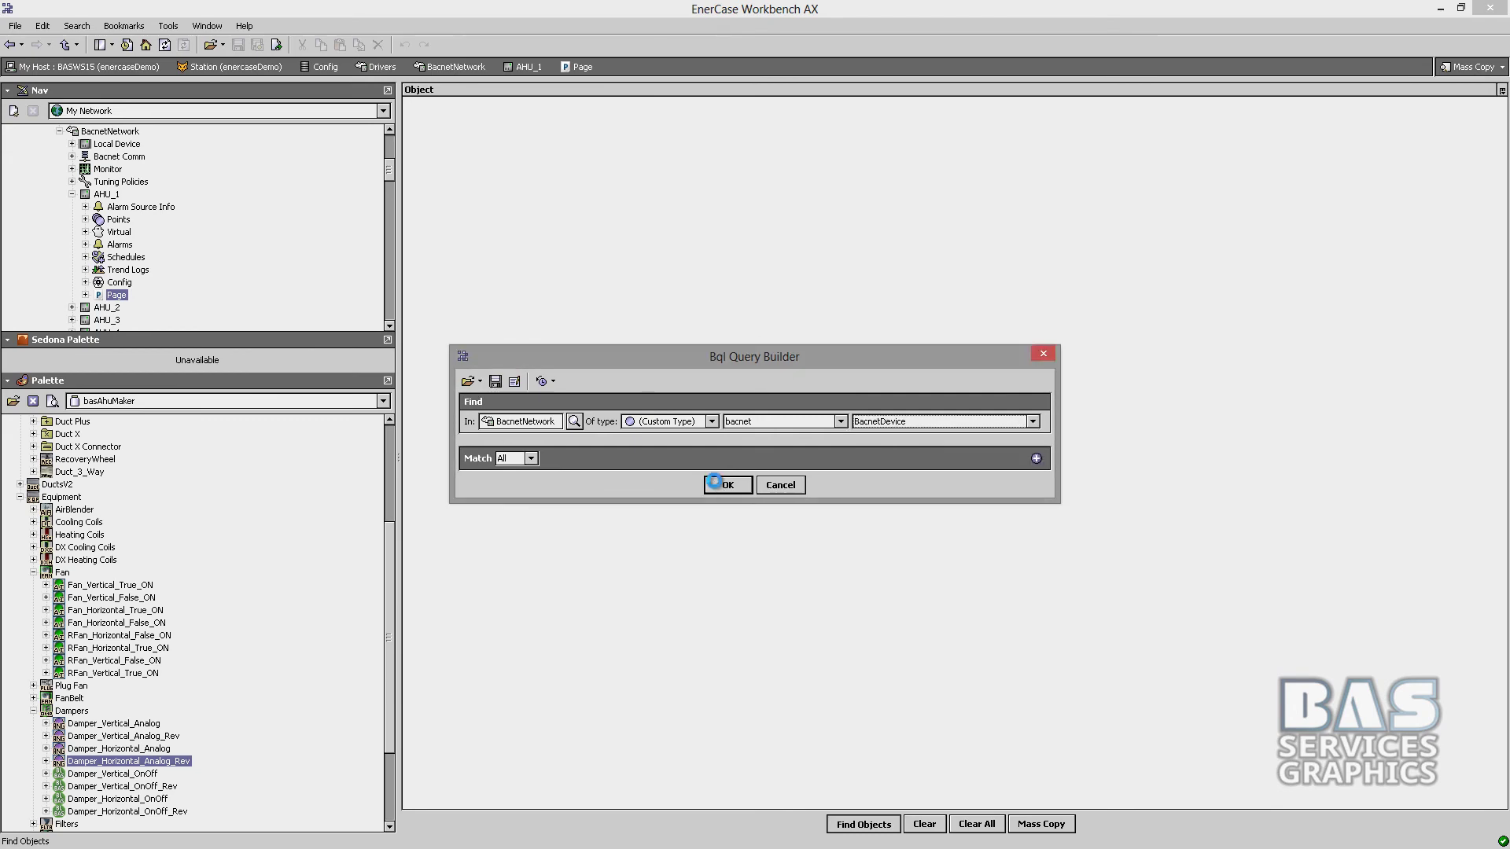
Remove AHU_1 from the target list and mass copy its Page to the remaining AHU devices.
click(504, 104)
click(925, 823)
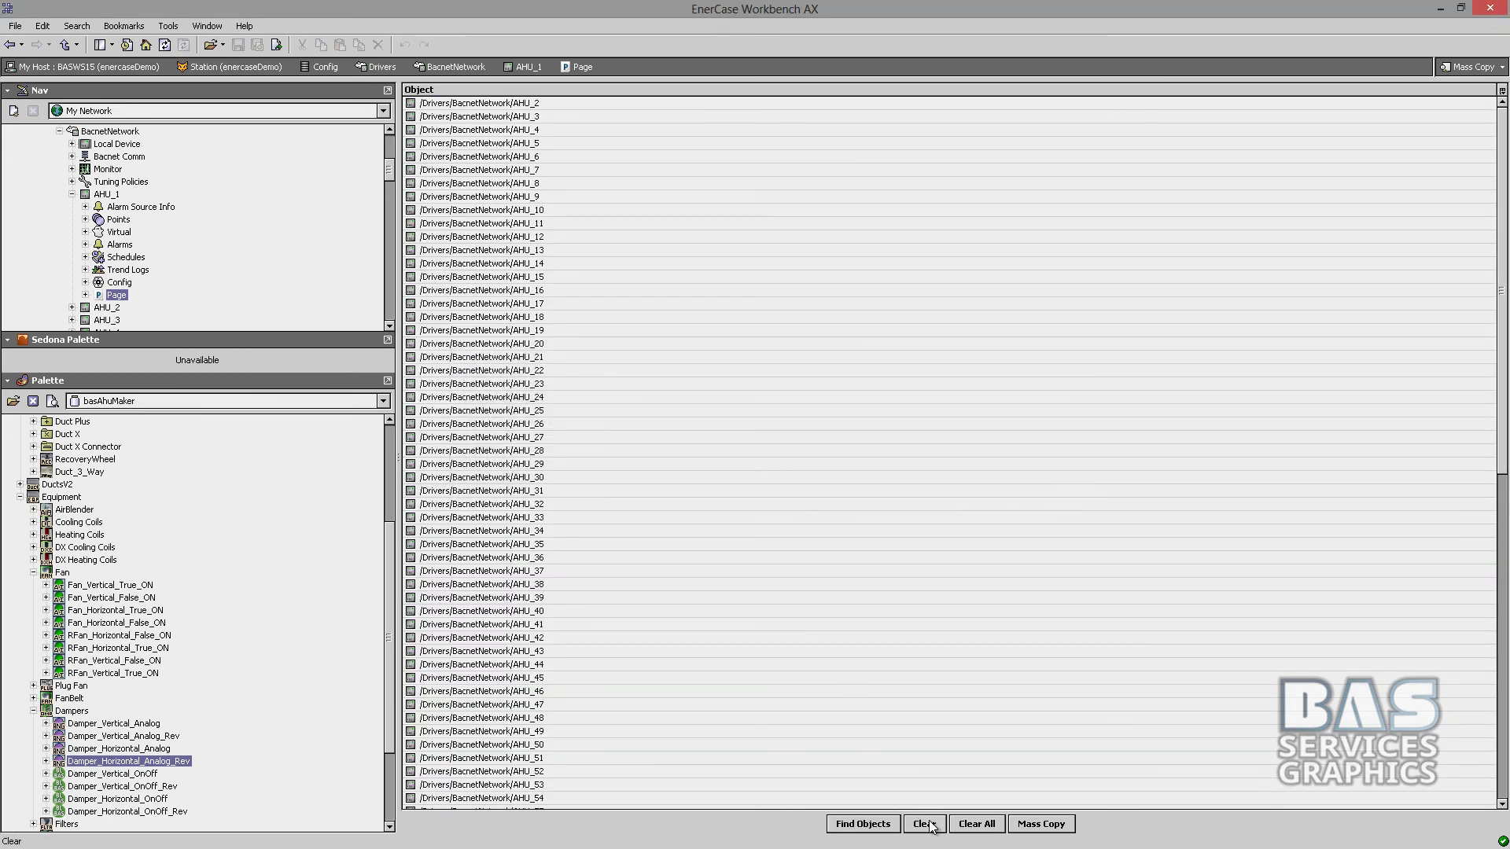
click(1041, 824)
click(730, 453)
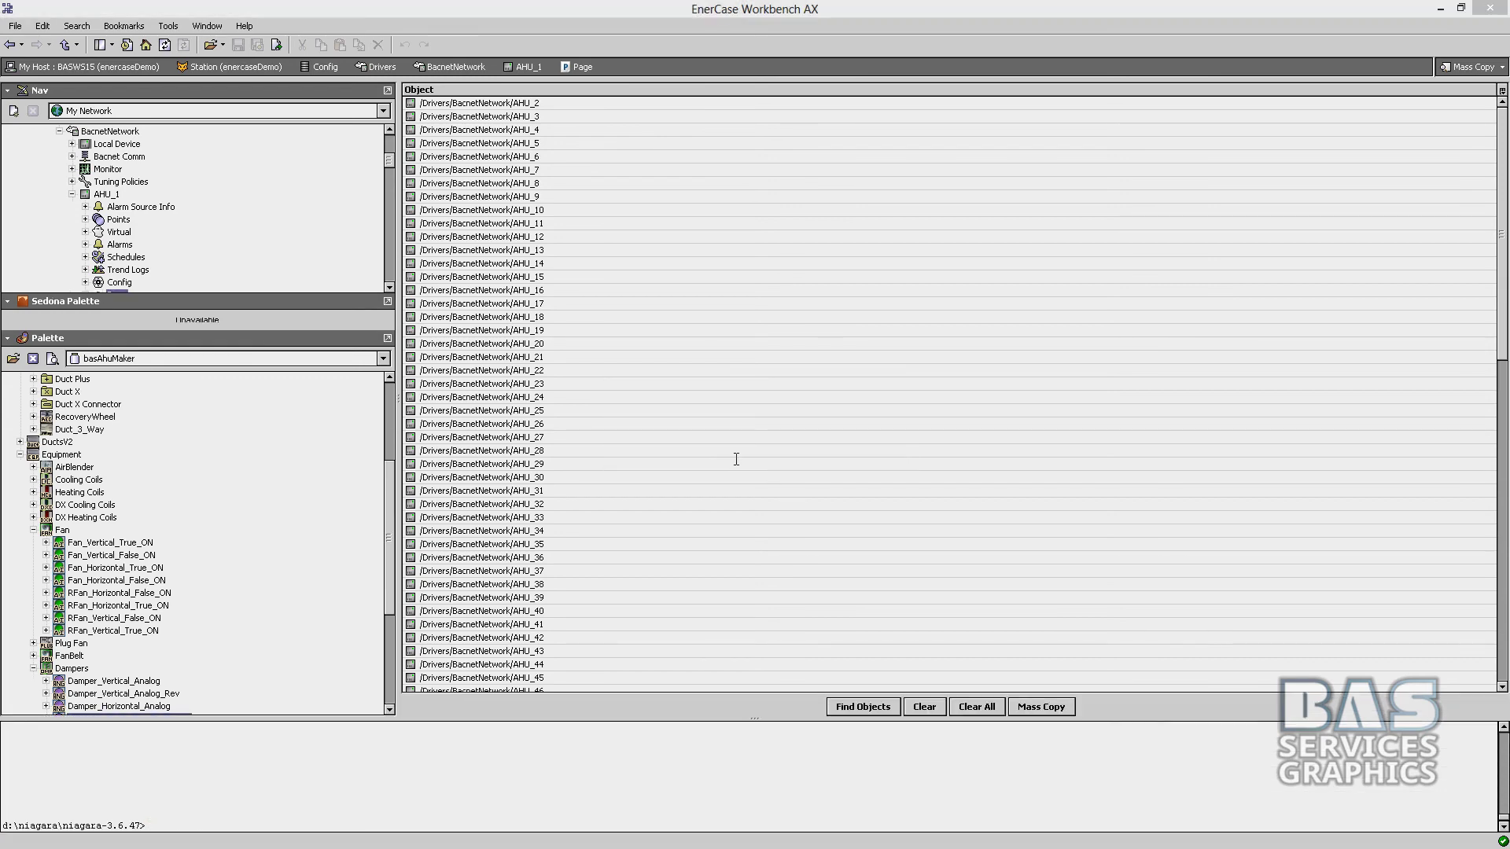
click(754, 539)
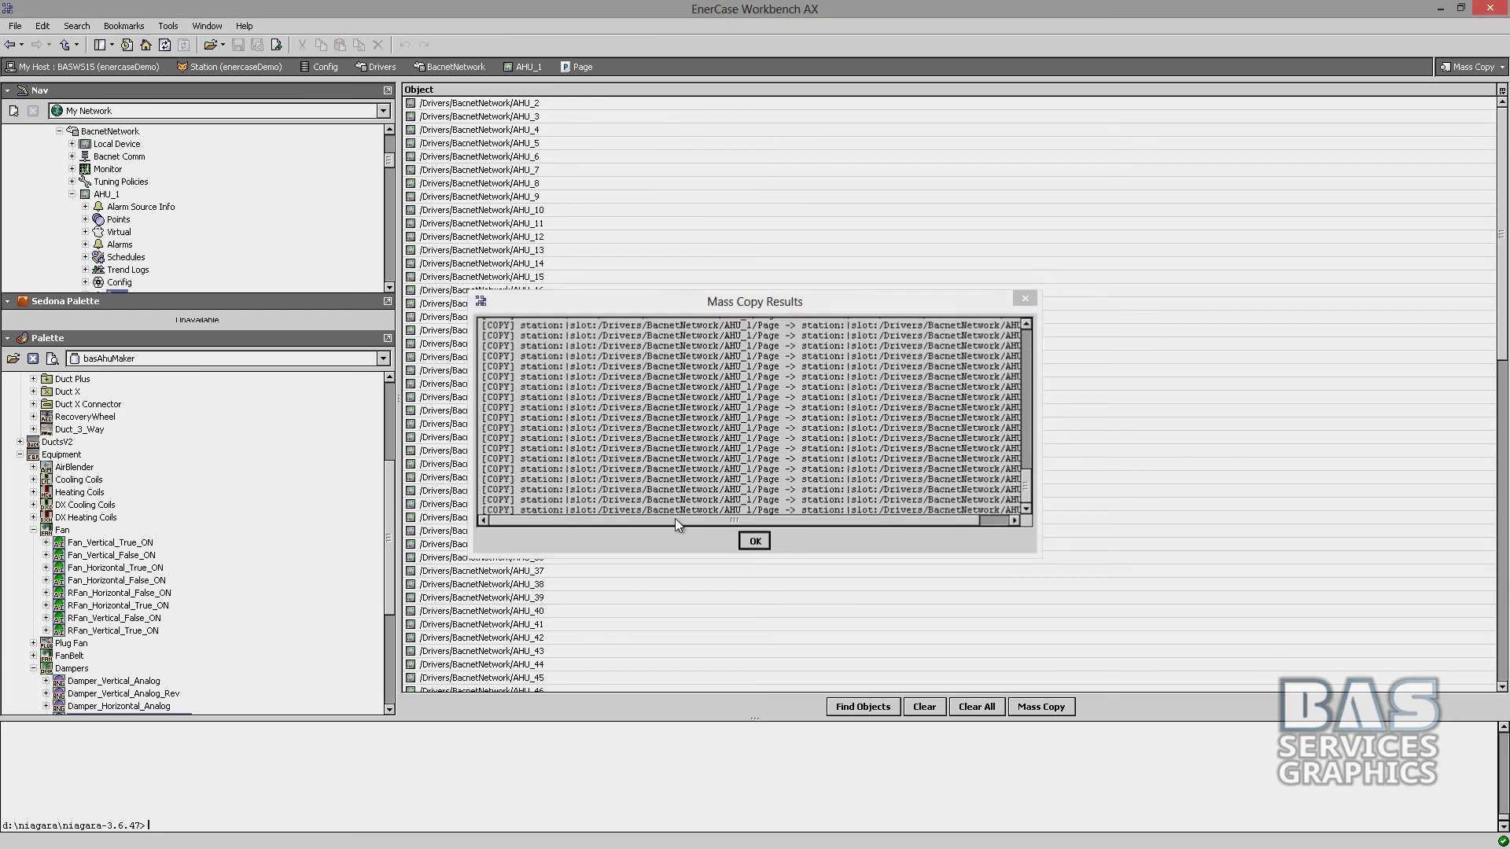
Compare AHU_1's Page with the copied Page under AHU_100.
double_click(116, 221)
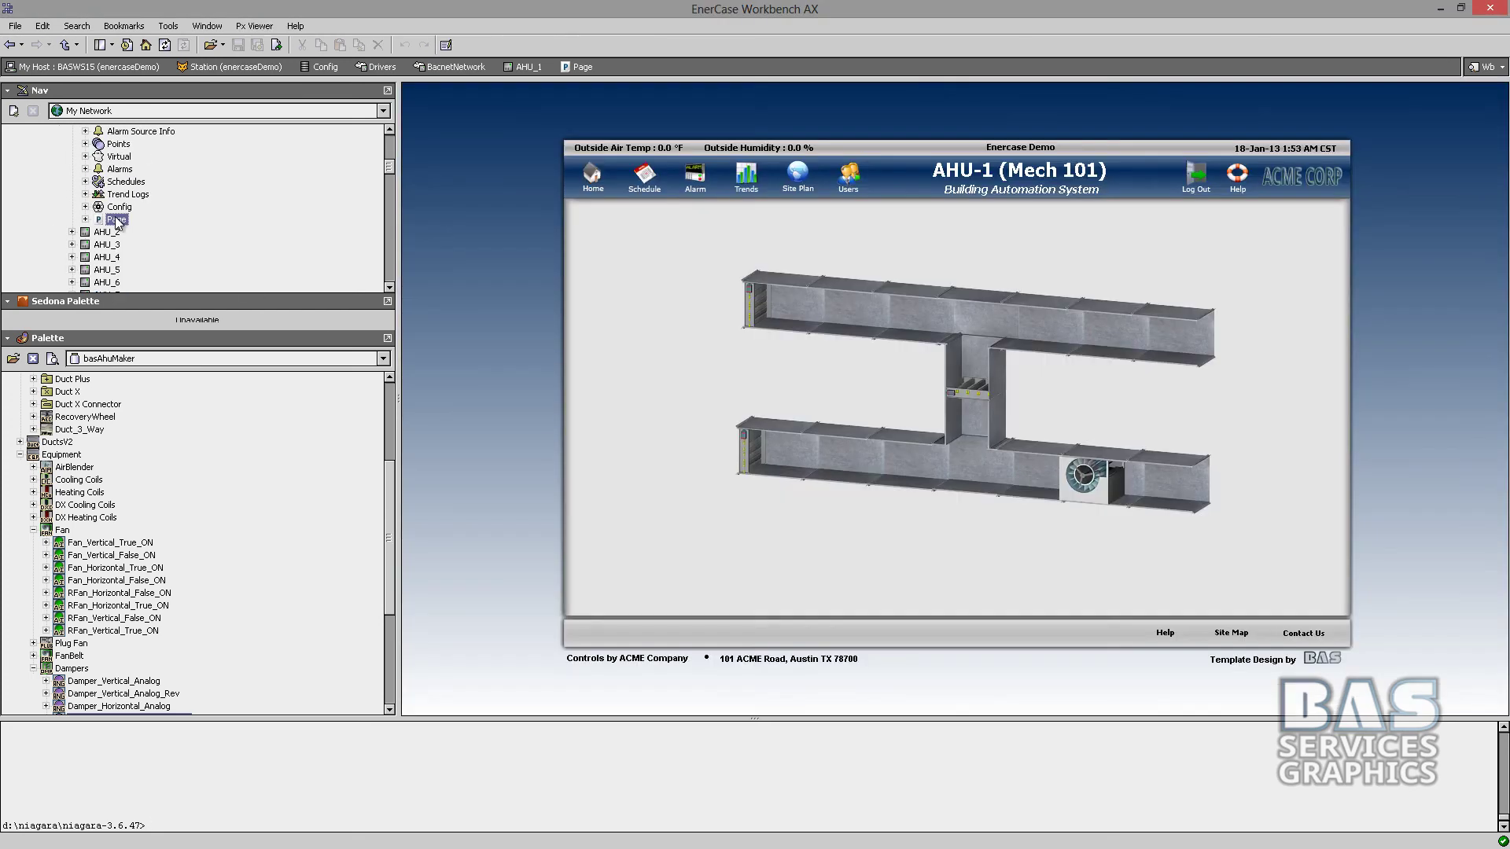
scroll(116, 223, down, 20)
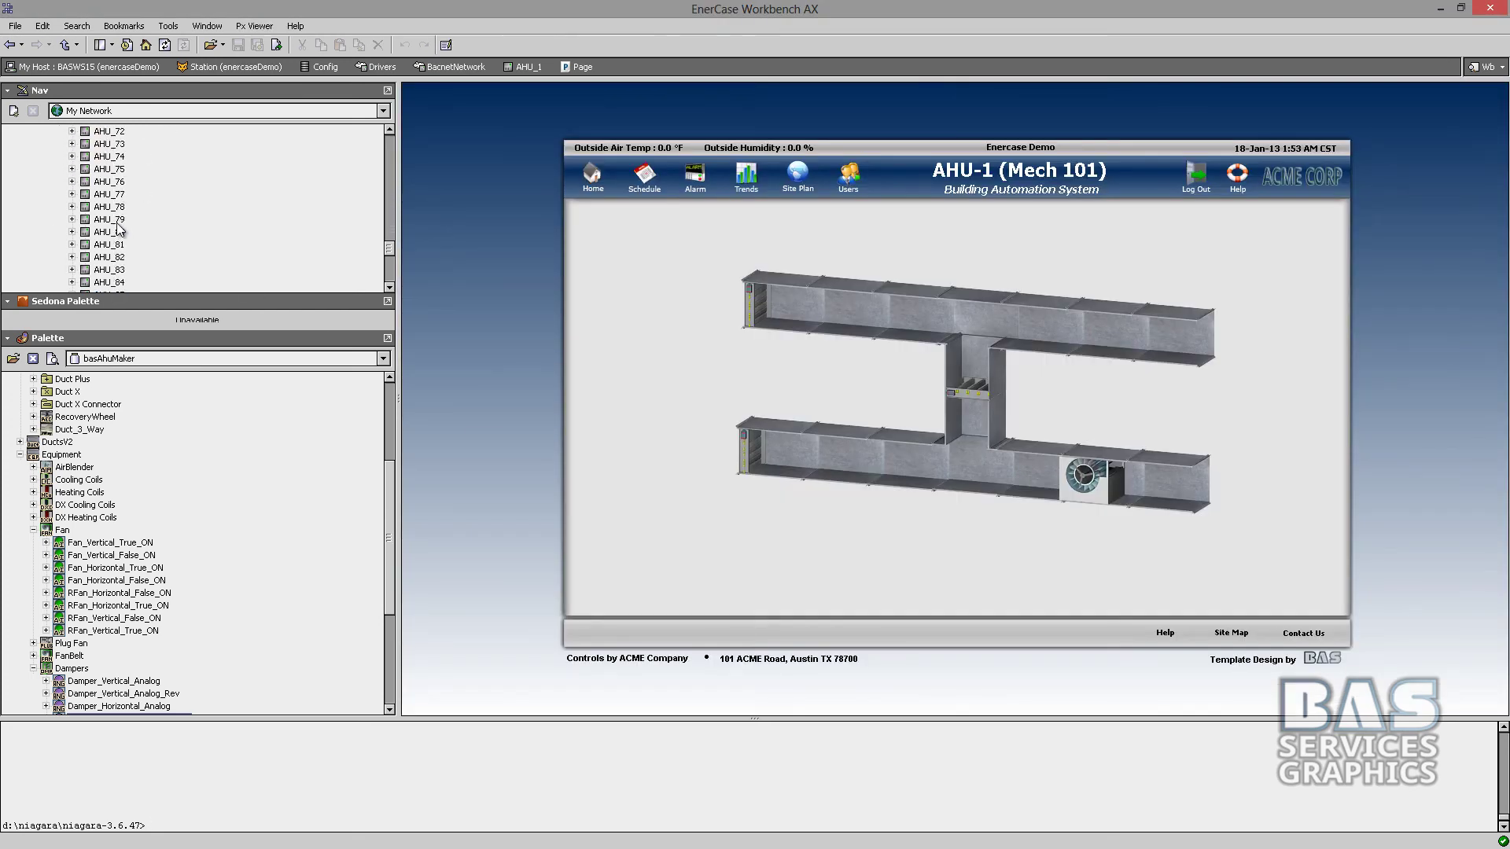
click(72, 219)
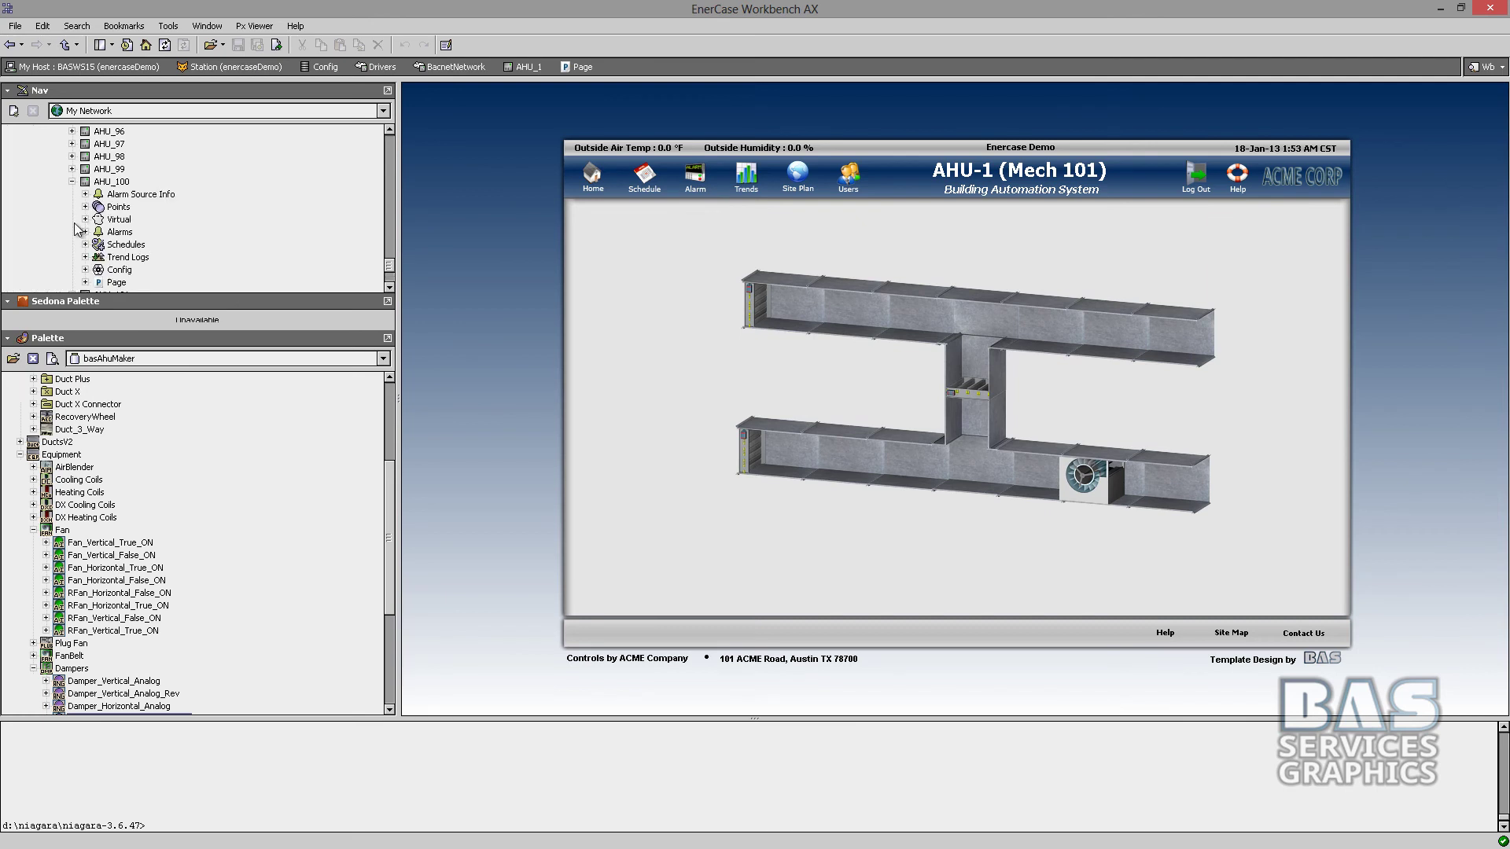
double_click(115, 283)
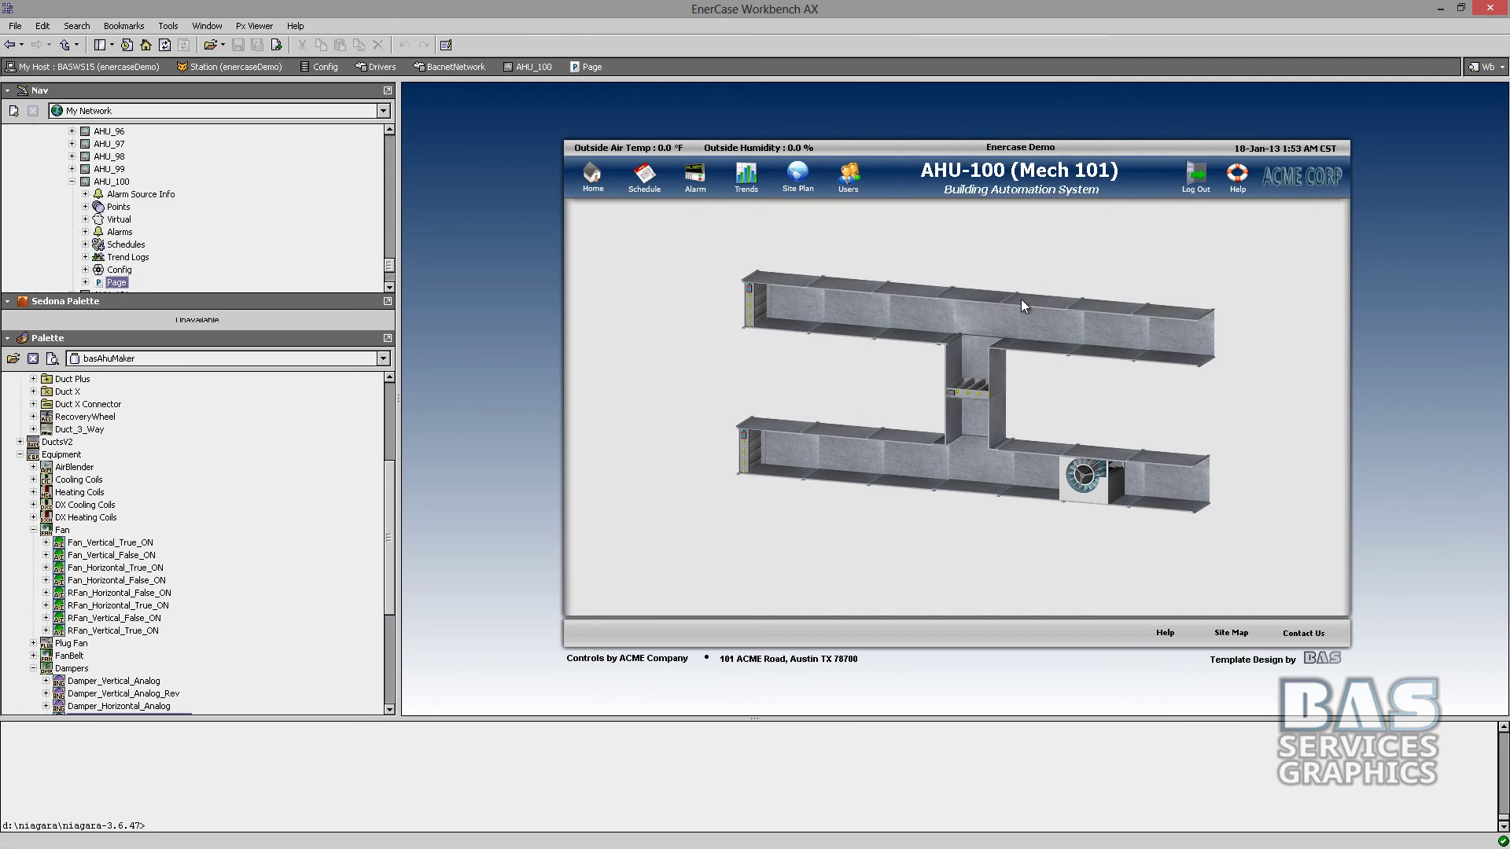
right_click(1070, 486)
click(773, 439)
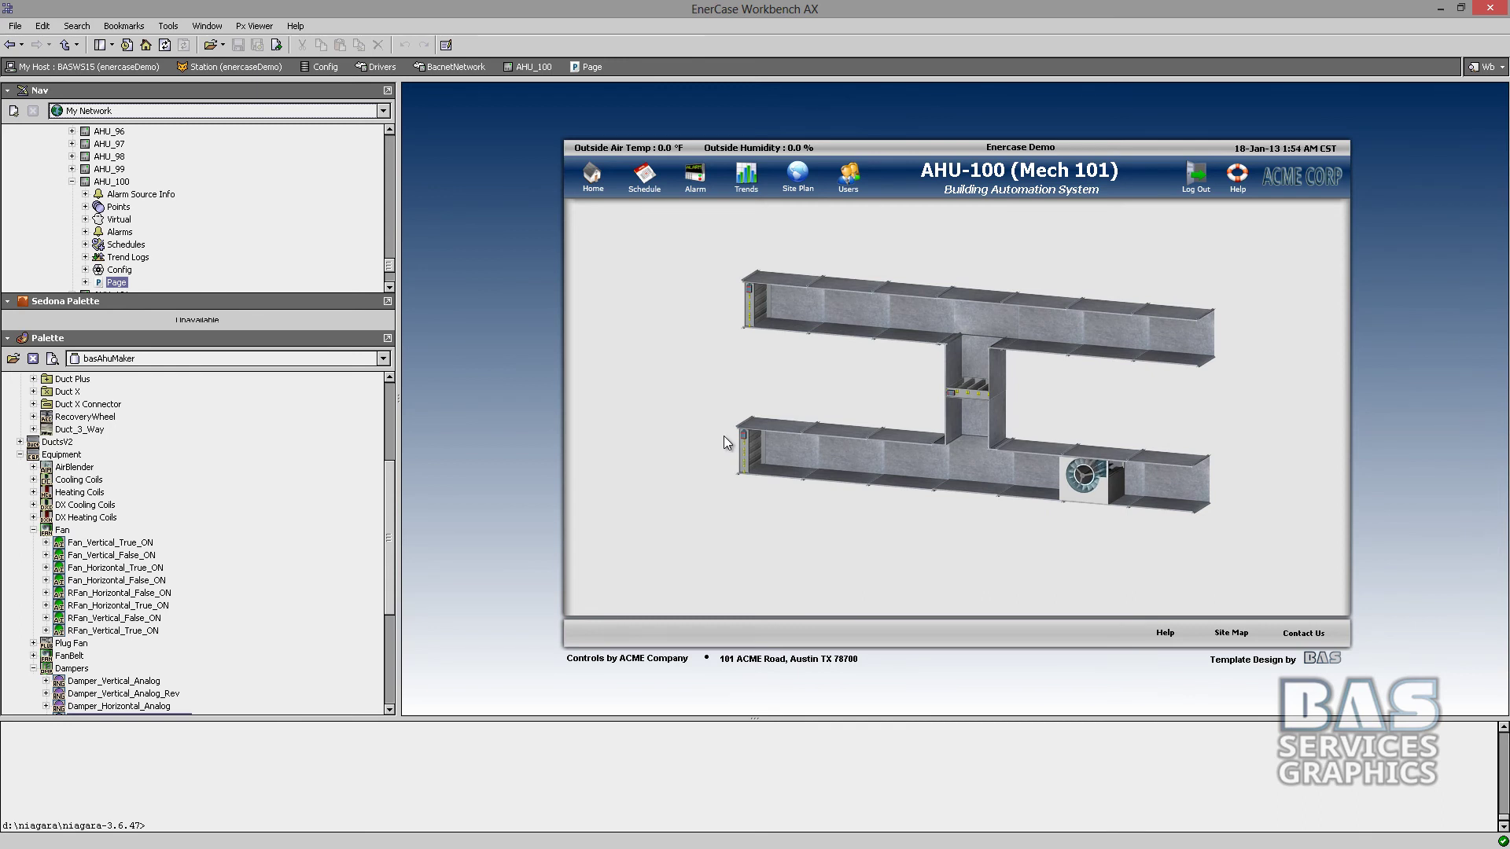
scroll(148, 250, down, 3)
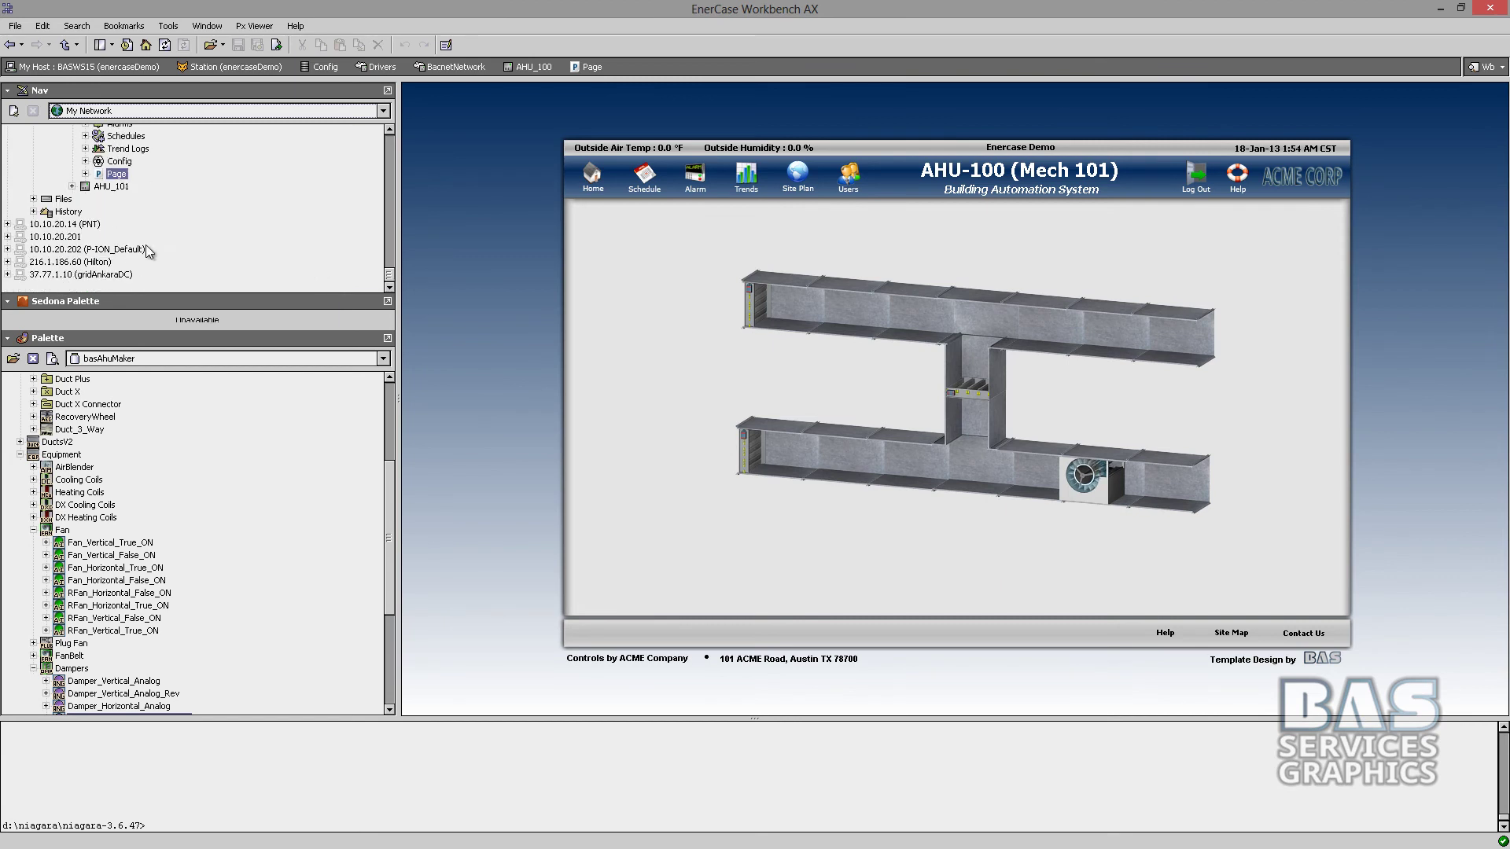
Create a new nav file named enercase_Wb.nav in the station's Files folder.
click(33, 199)
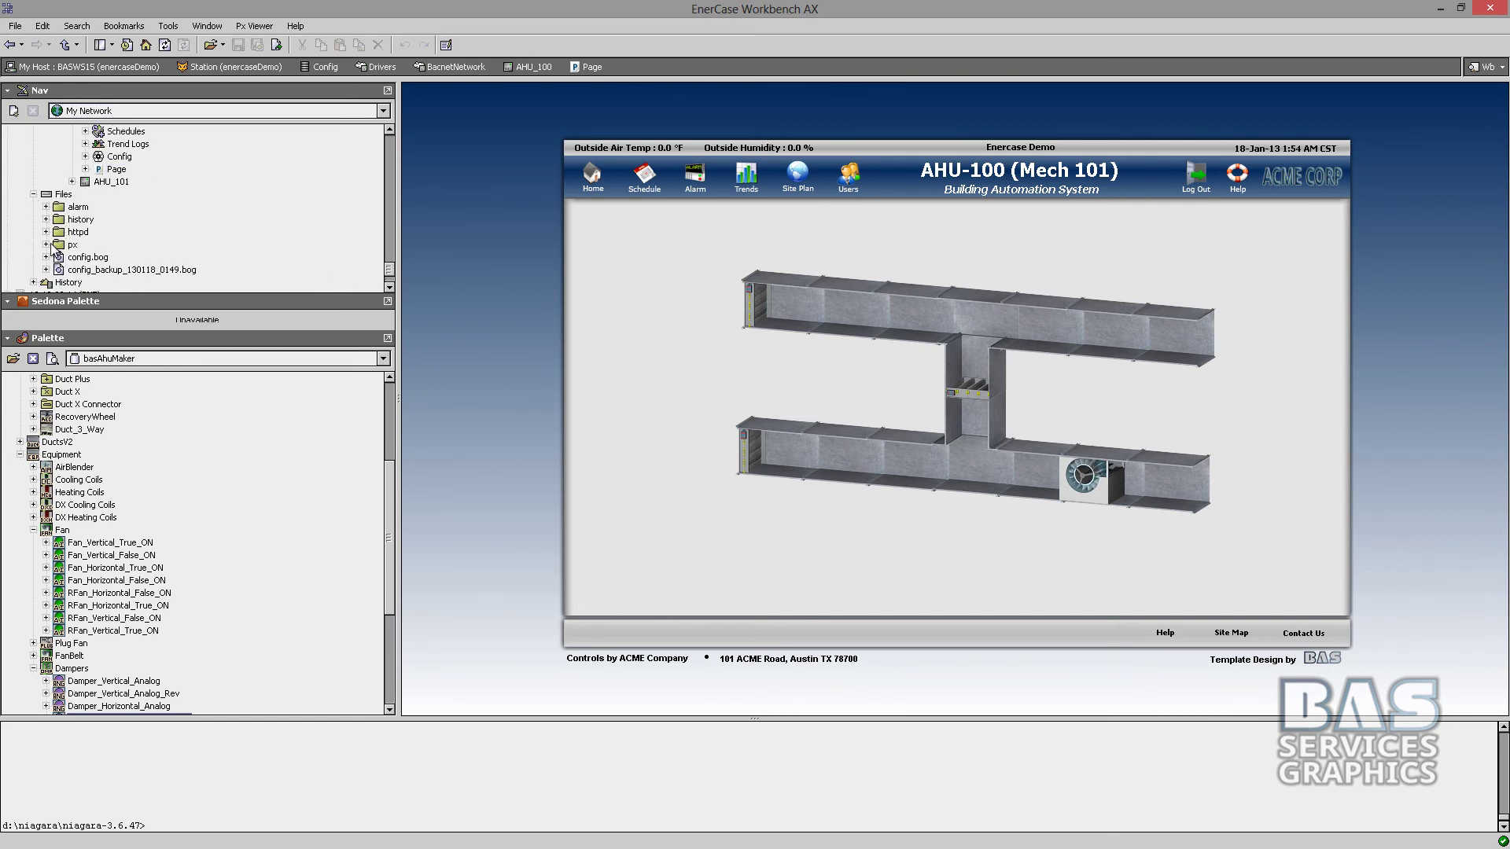
right_click(63, 194)
mouse_move(130, 218)
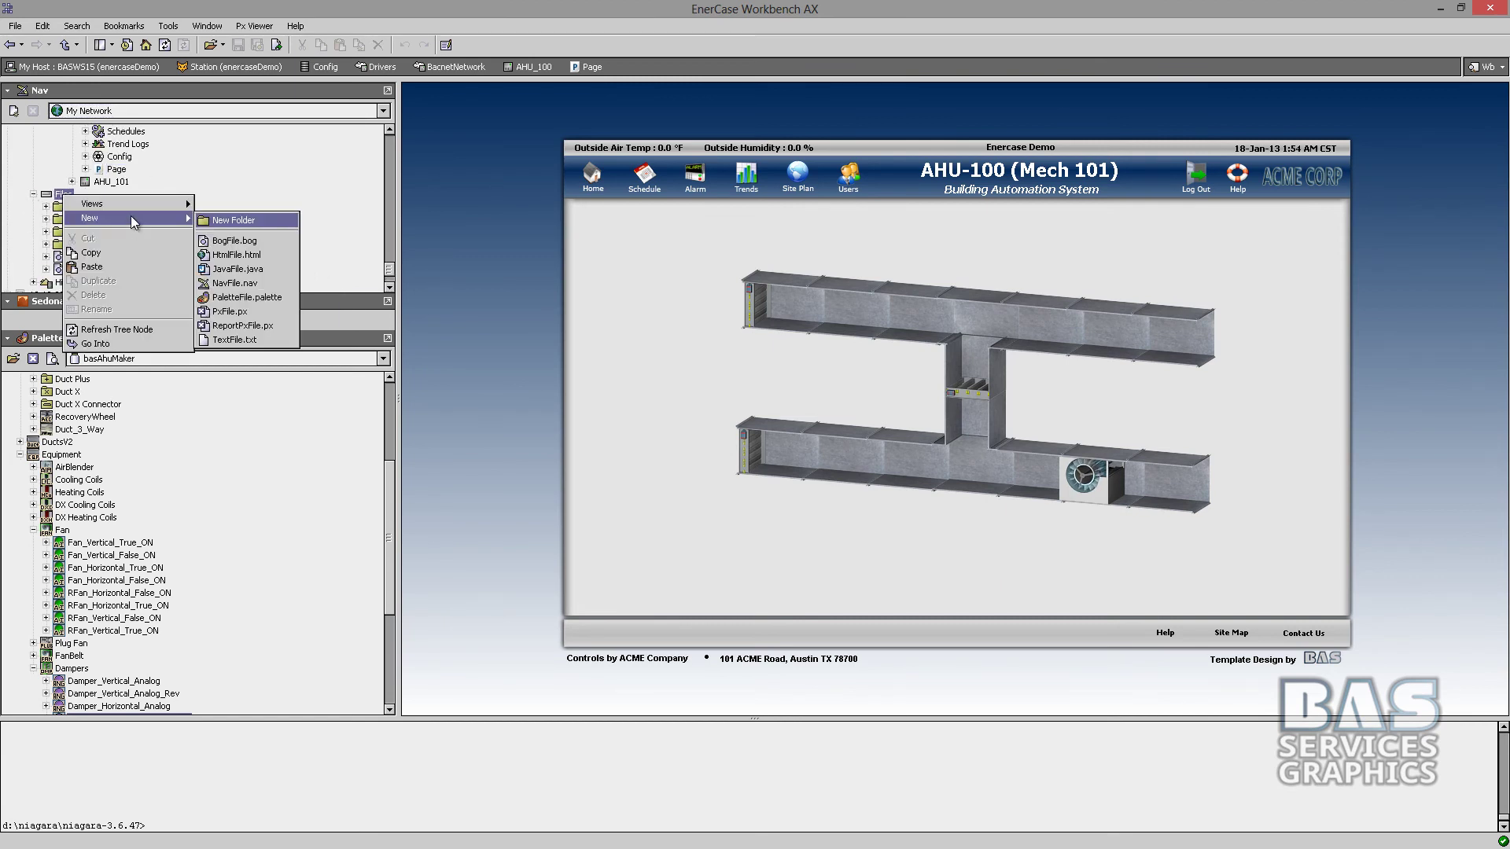
click(234, 283)
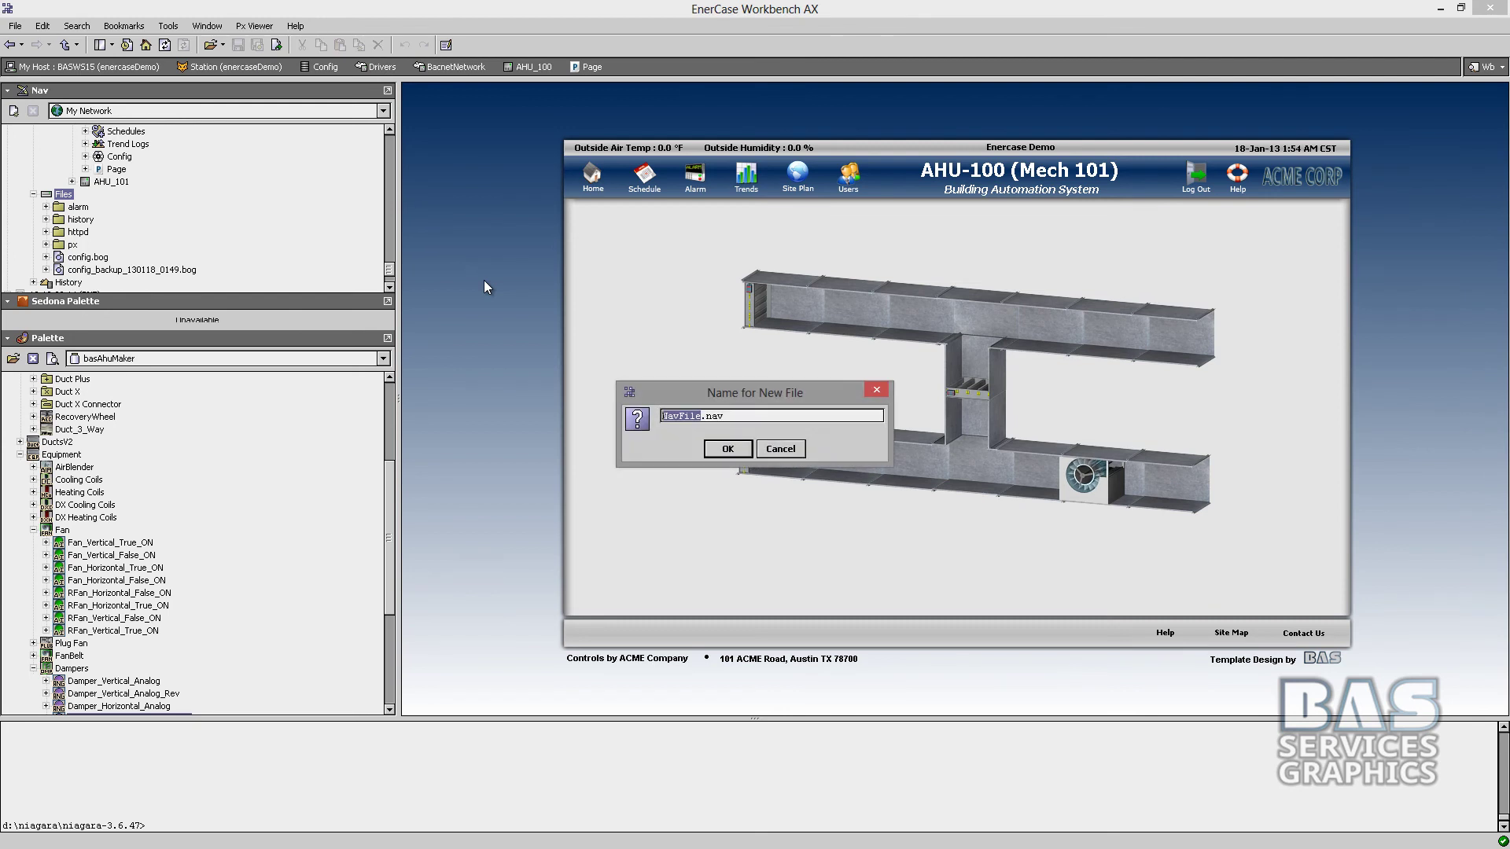
text(enercase_Wb)
key(Return)
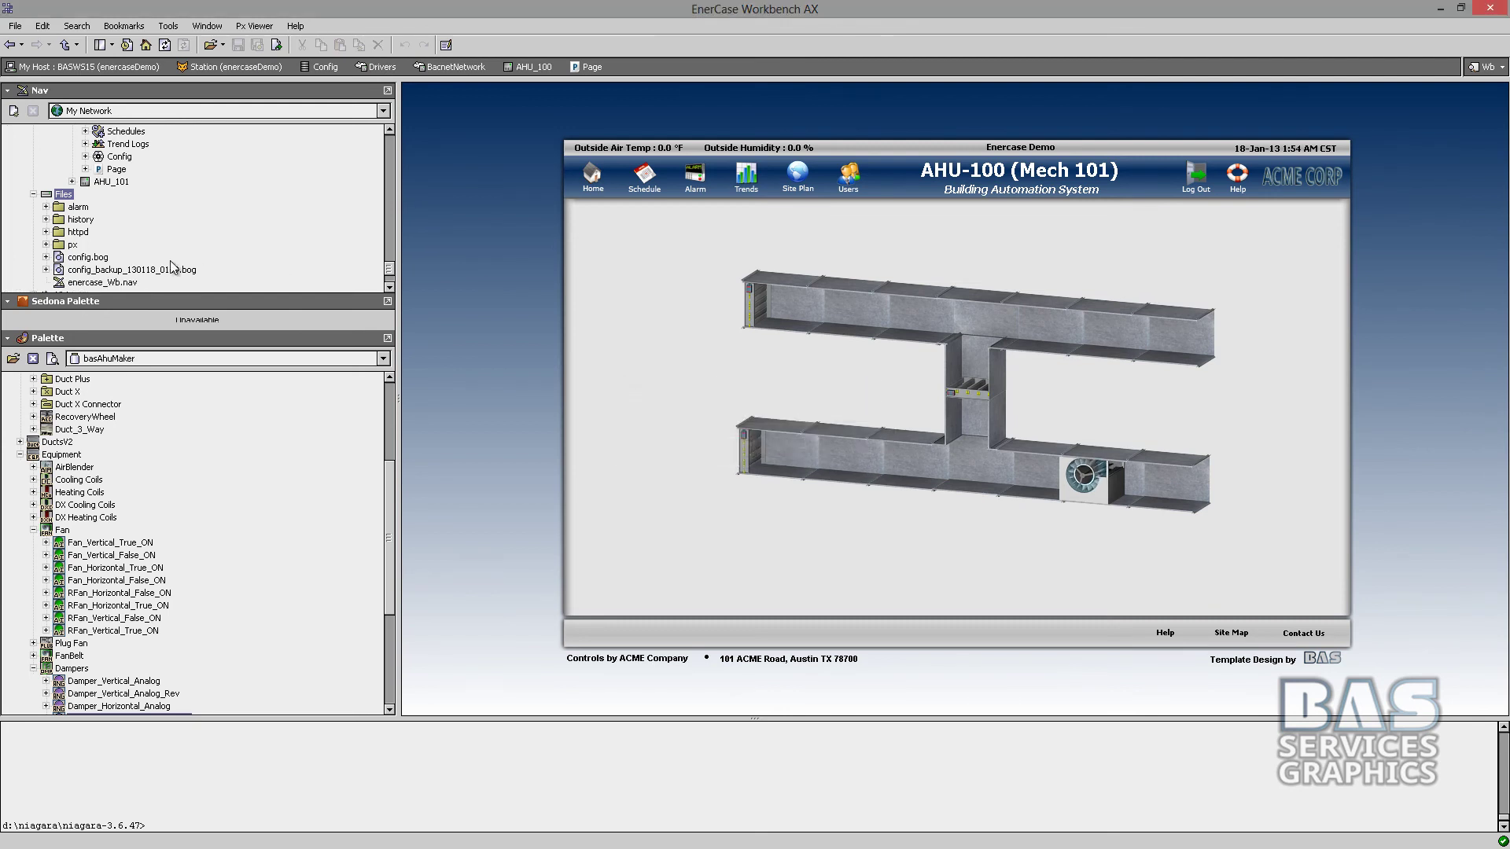
Add the Drivers pages Schedule, Alarm, Trends, Site Plan, Users, Help, Site Map and Contact Us under Home in enercase_Wb.nav.
double_click(102, 281)
scroll(291, 156, up, 5)
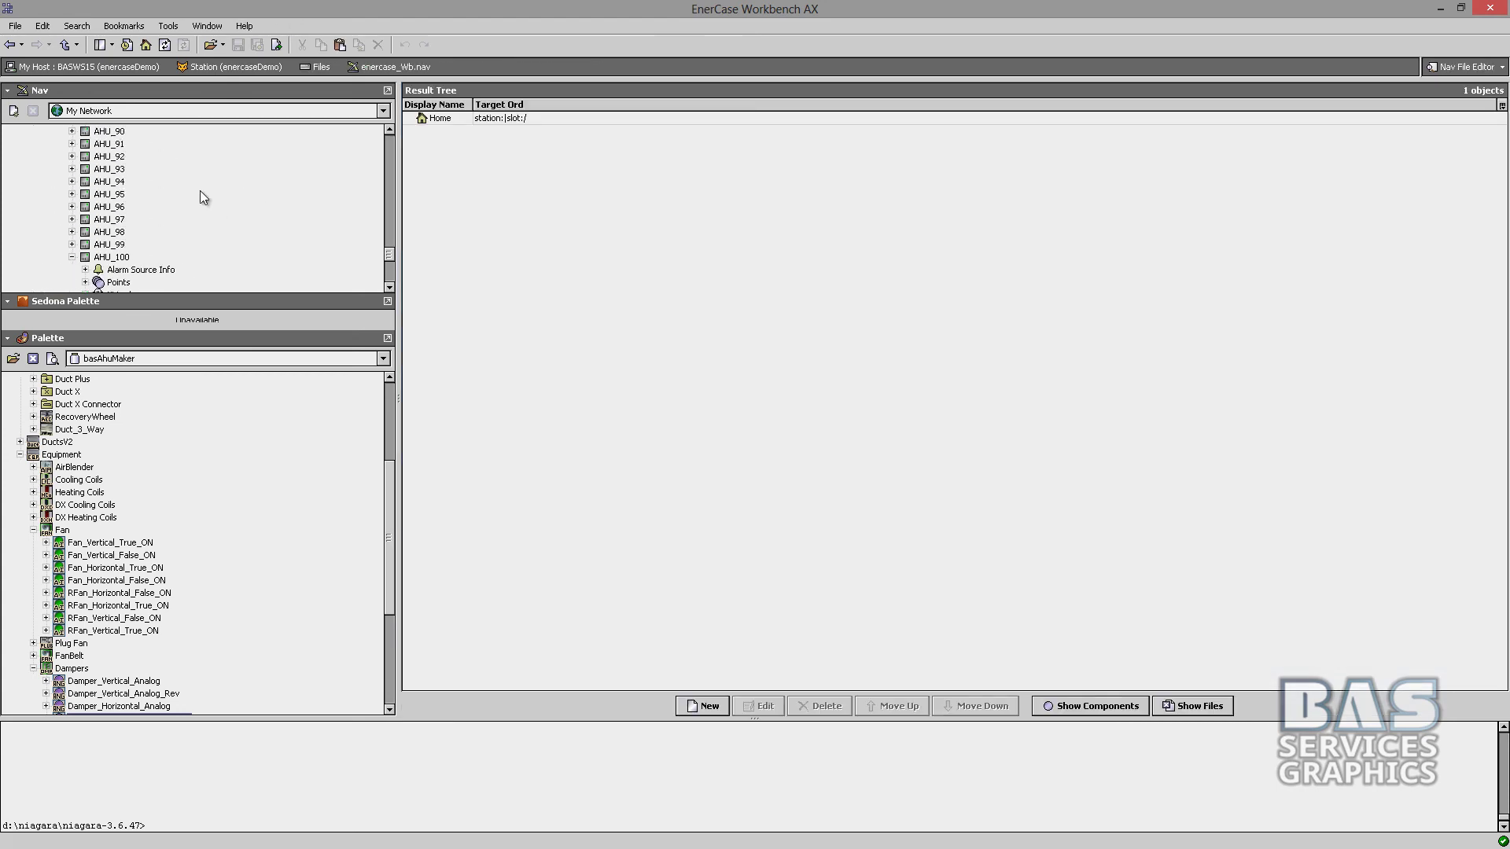
scroll(199, 192, up, 10)
drag(173, 329, 186, 441)
drag(209, 351, 210, 464)
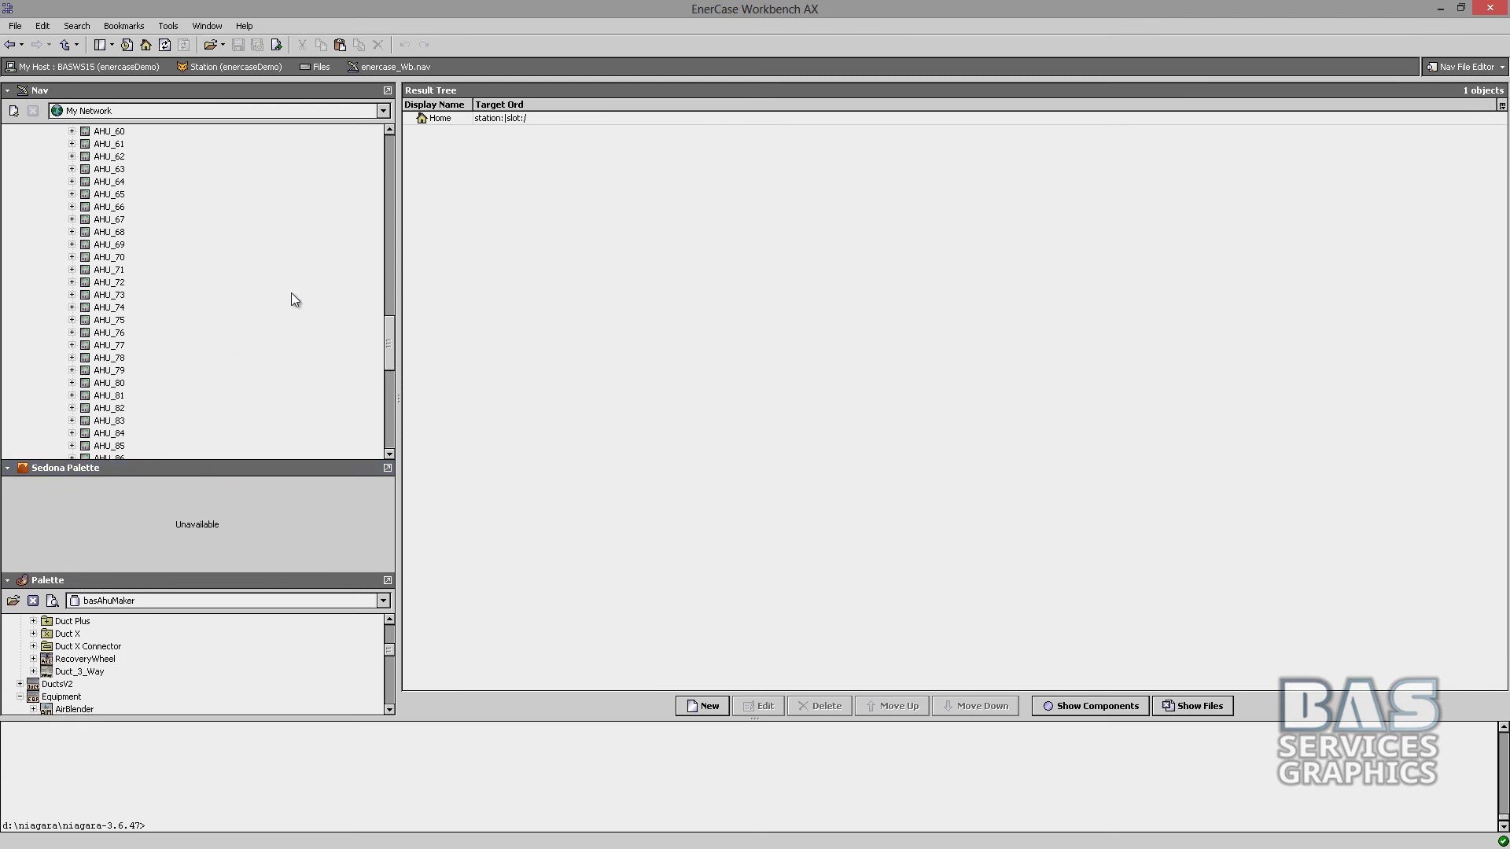
scroll(224, 266, up, 20)
scroll(111, 267, up, 3)
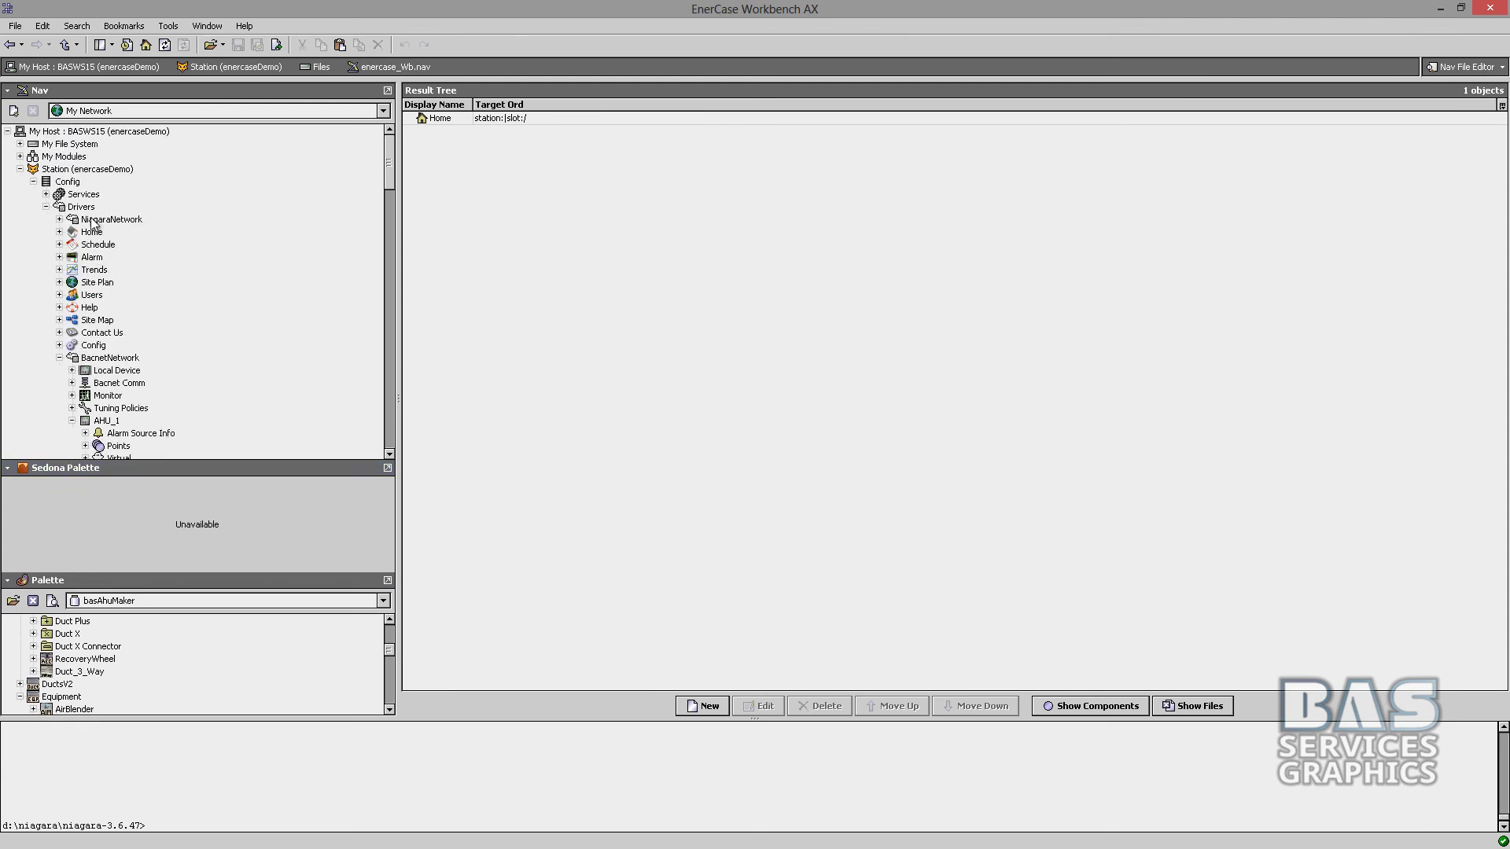
click(94, 245)
shift+click(92, 339)
drag(91, 338, 461, 315)
Set the Home entry's target ord to station:|slot:/Drivers/Home and save the nav file.
right_click(92, 234)
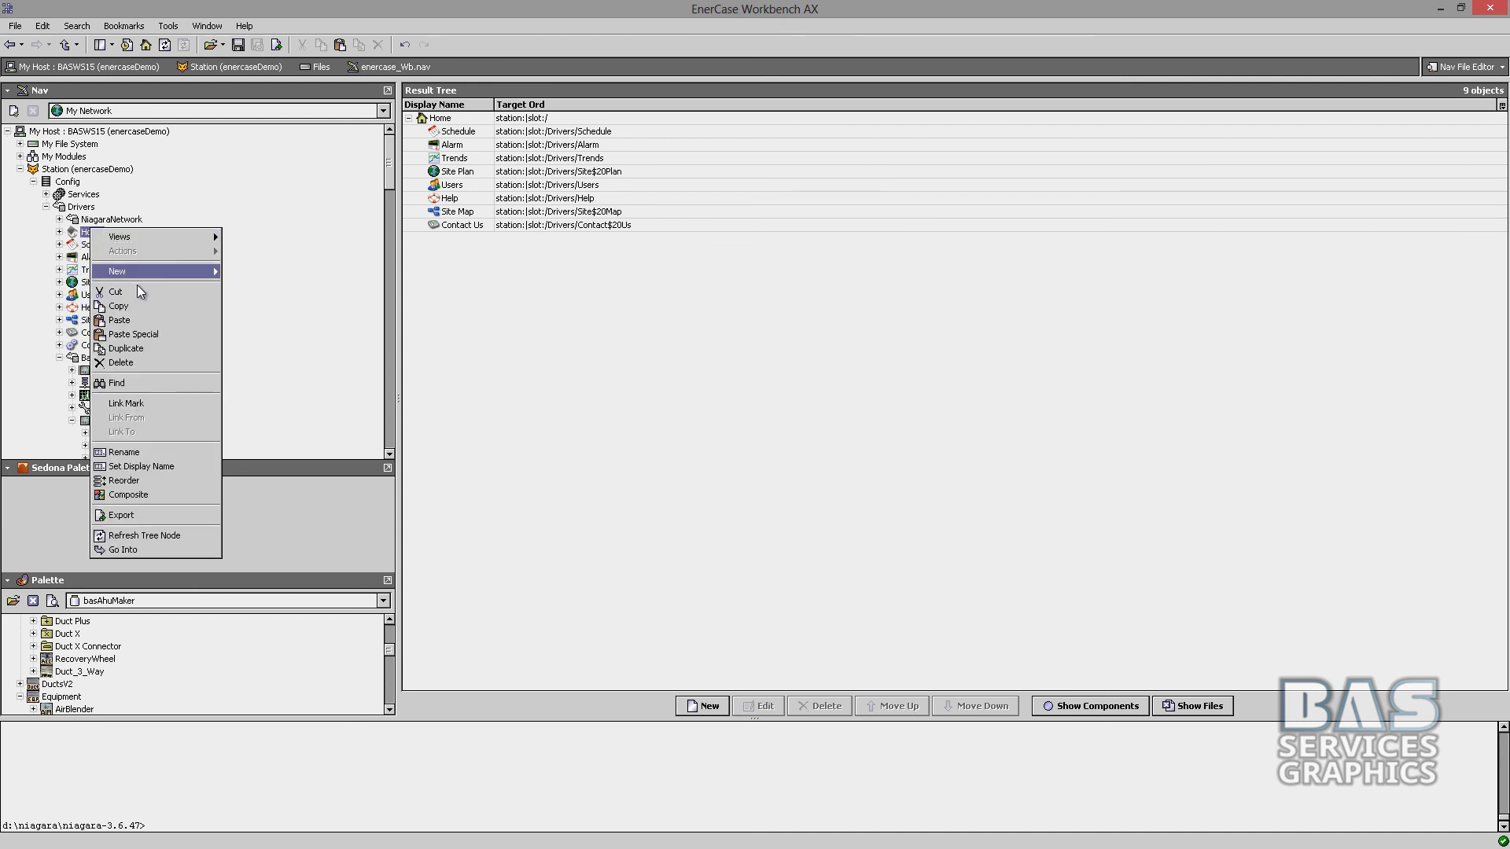
key(Escape)
double_click(441, 118)
click(637, 421)
text(Drivers/Home)
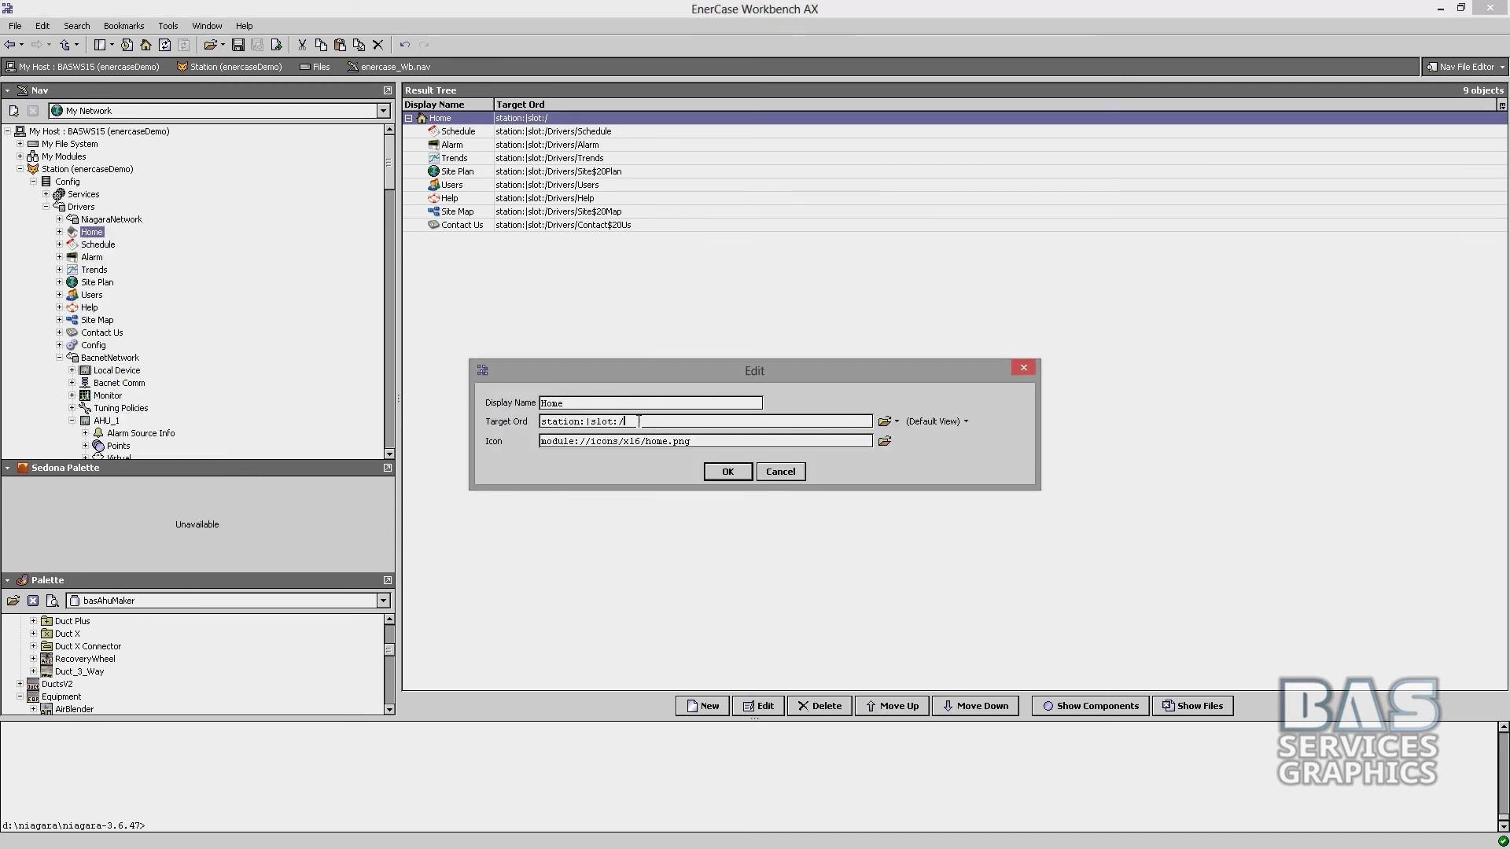
click(727, 471)
Generate iPhone, iPad and Android versions of enercase_Wb.nav with the Template Nav File Generator.
click(10, 45)
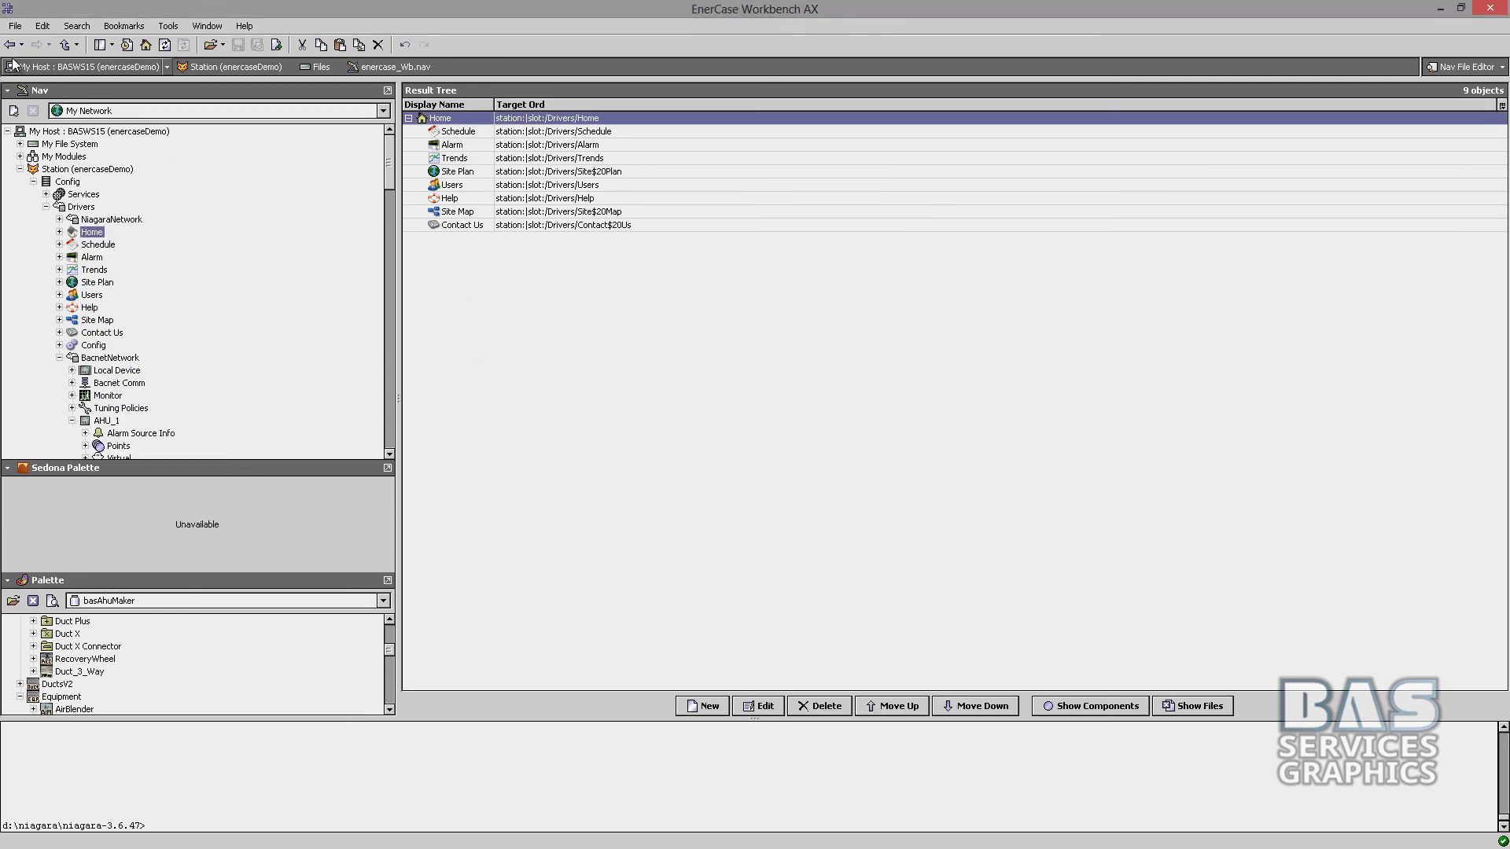
scroll(187, 331, down, 20)
scroll(186, 330, down, 12)
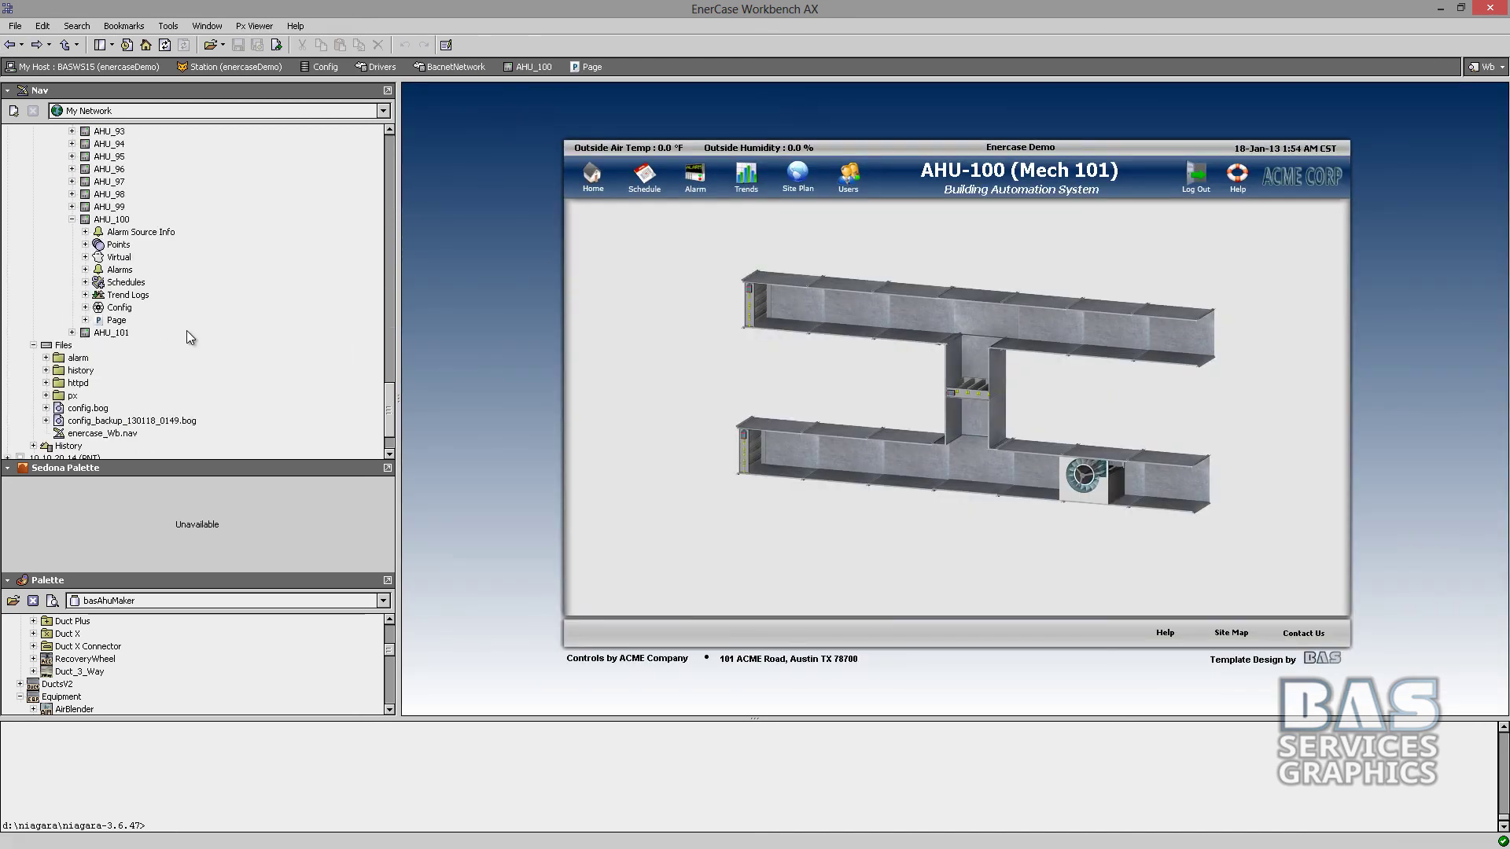
right_click(119, 373)
mouse_move(157, 388)
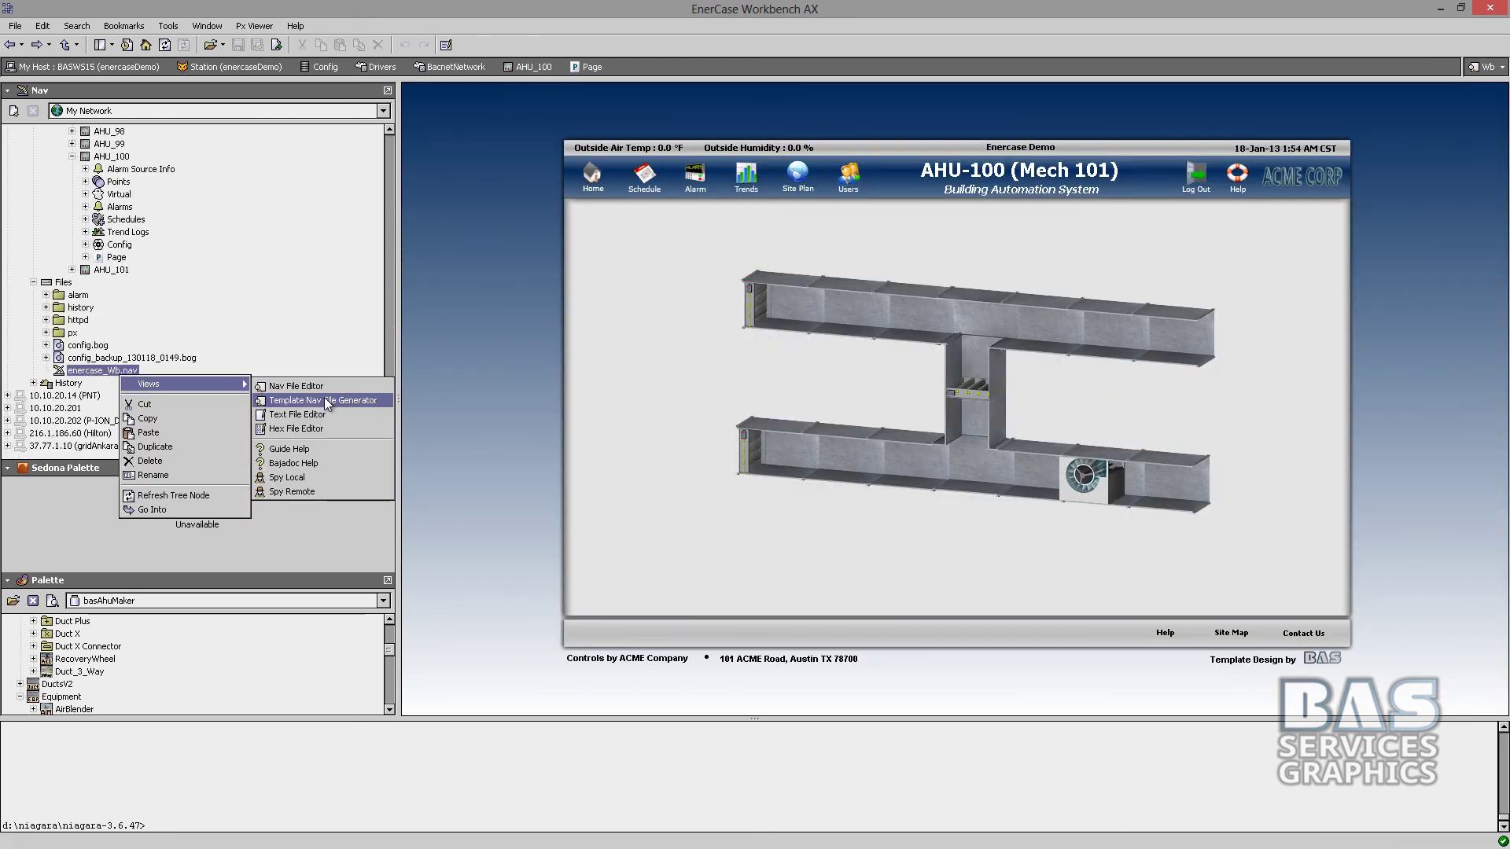
click(346, 401)
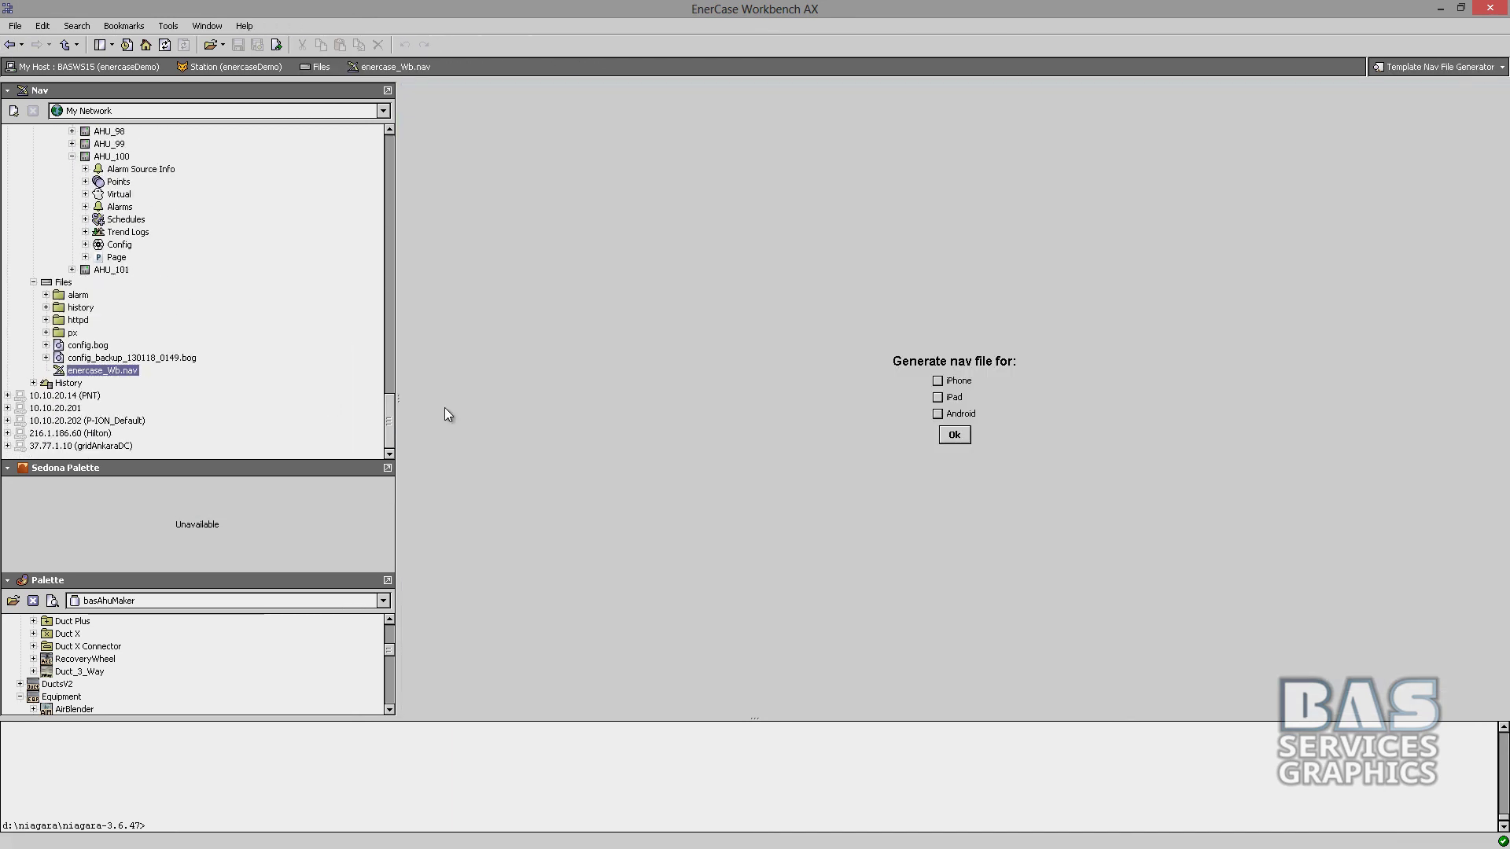
click(952, 434)
Start a new user in the UserService, name it enercase and grant it super user permissions.
scroll(206, 398, up, 20)
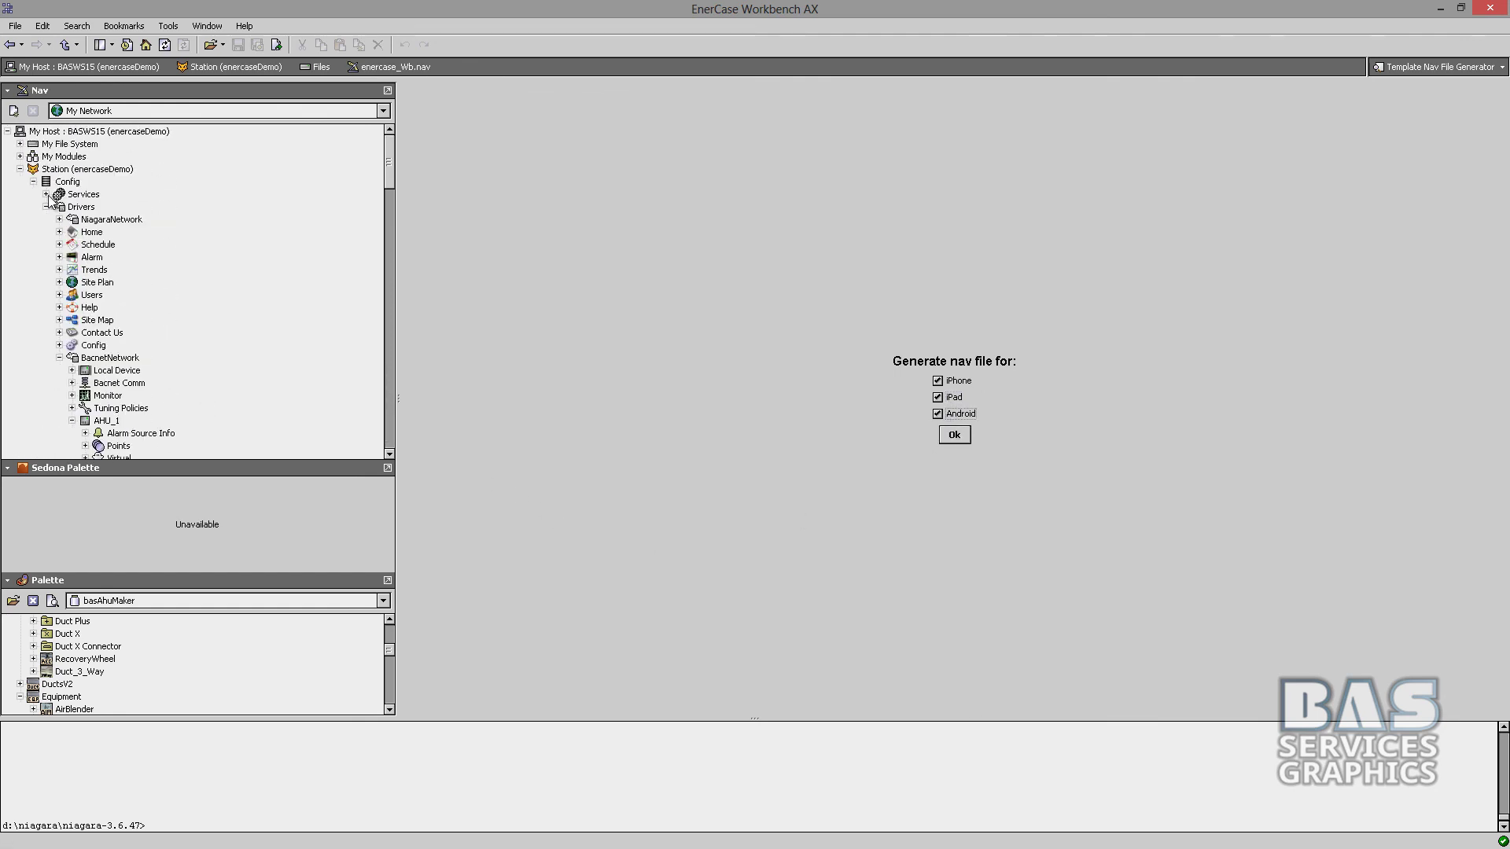
click(45, 195)
double_click(102, 207)
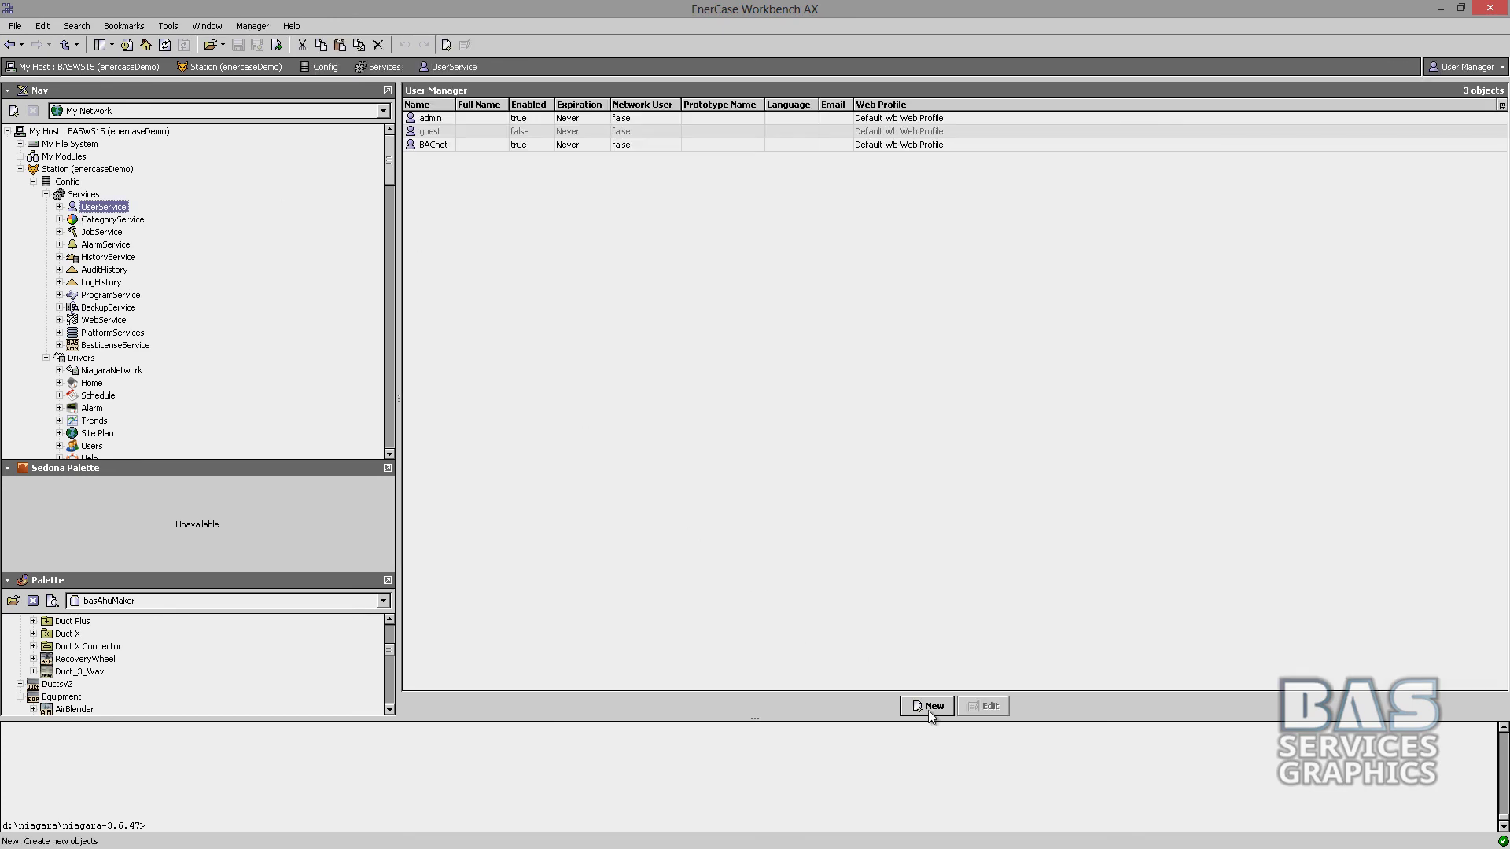
click(928, 706)
key(Return)
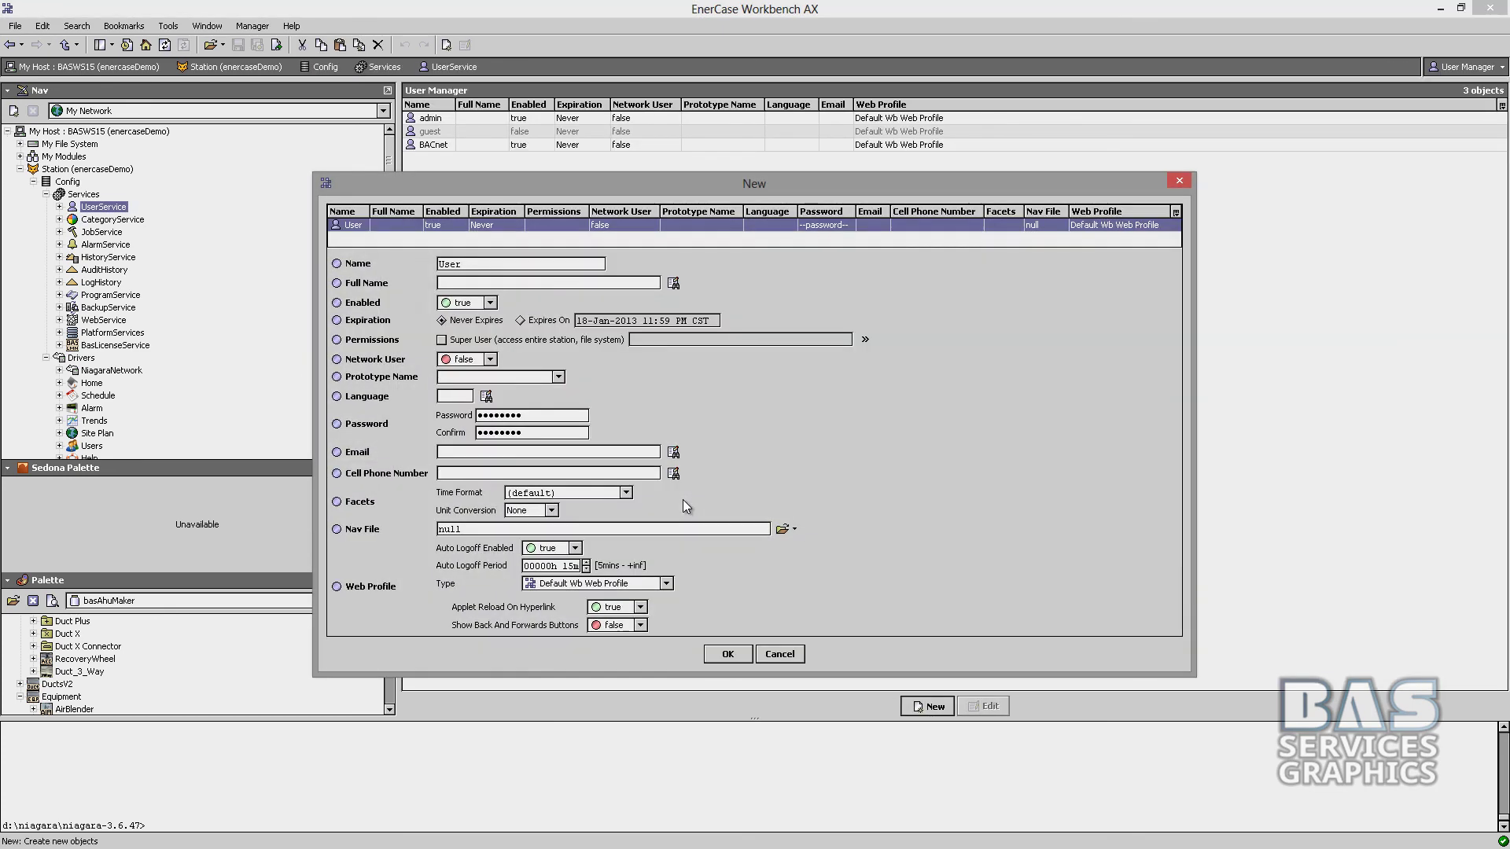
key(shift+Tab)
text(e)
click(548, 344)
Assign enercase_Wb.nav as the new user's nav file and create the user.
click(782, 529)
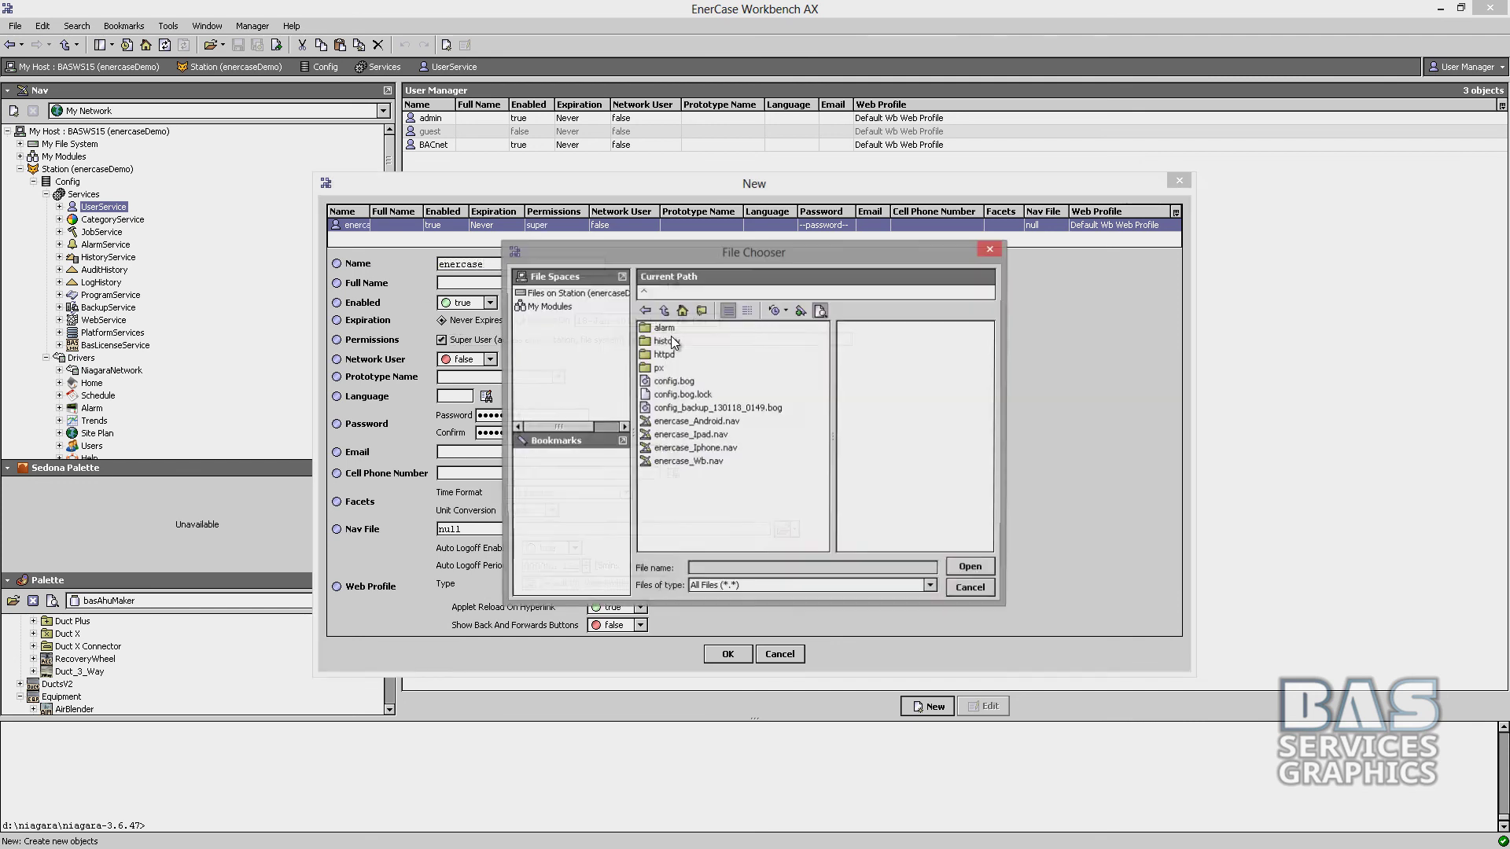
double_click(689, 461)
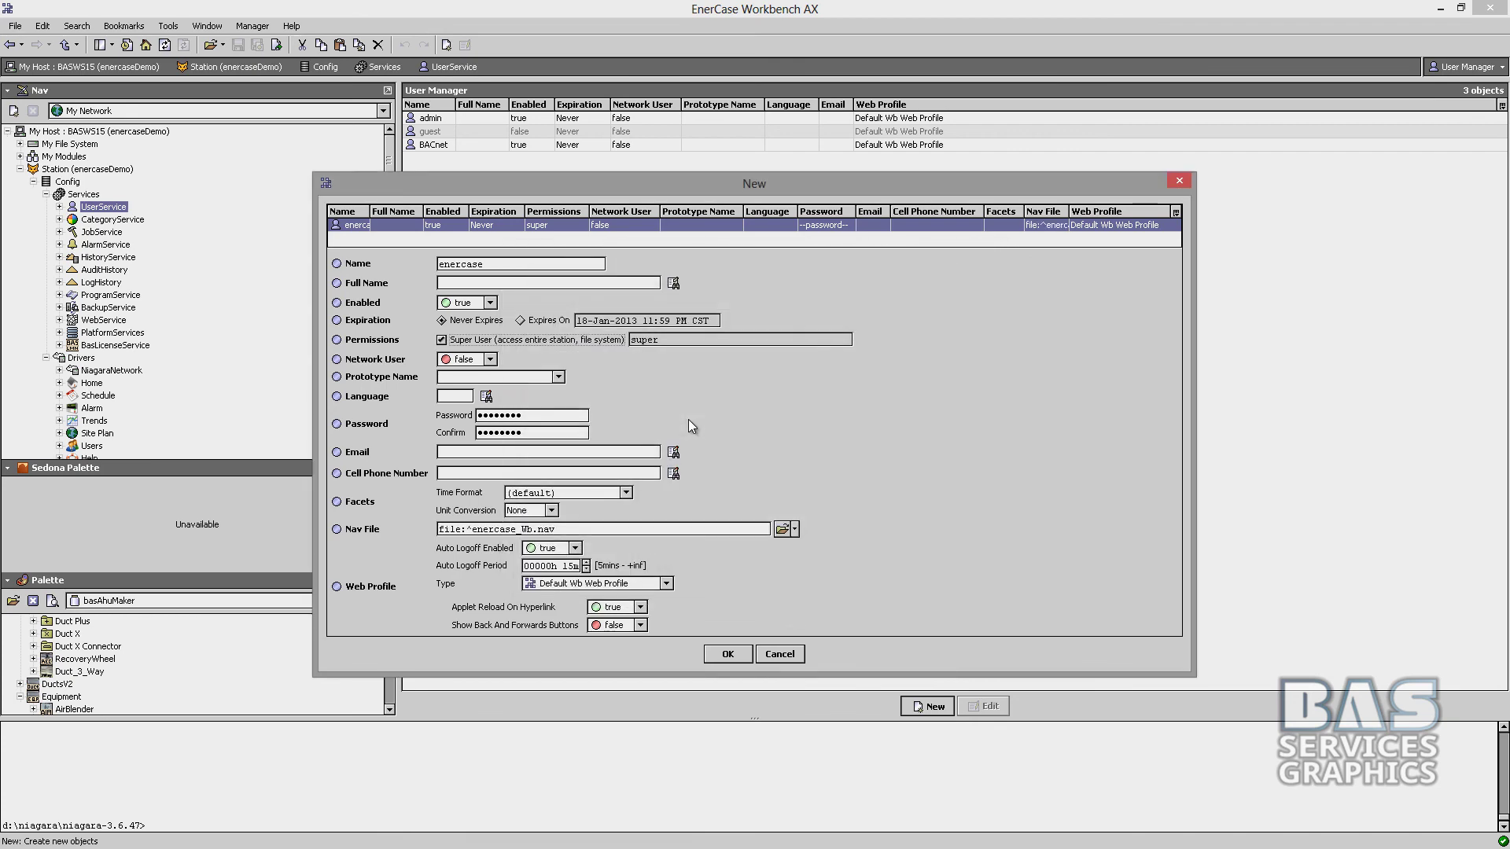
click(728, 655)
Generate iPhone, iPad and Android user IDs from the enercase user with the Template User Generator.
right_click(489, 165)
click(494, 157)
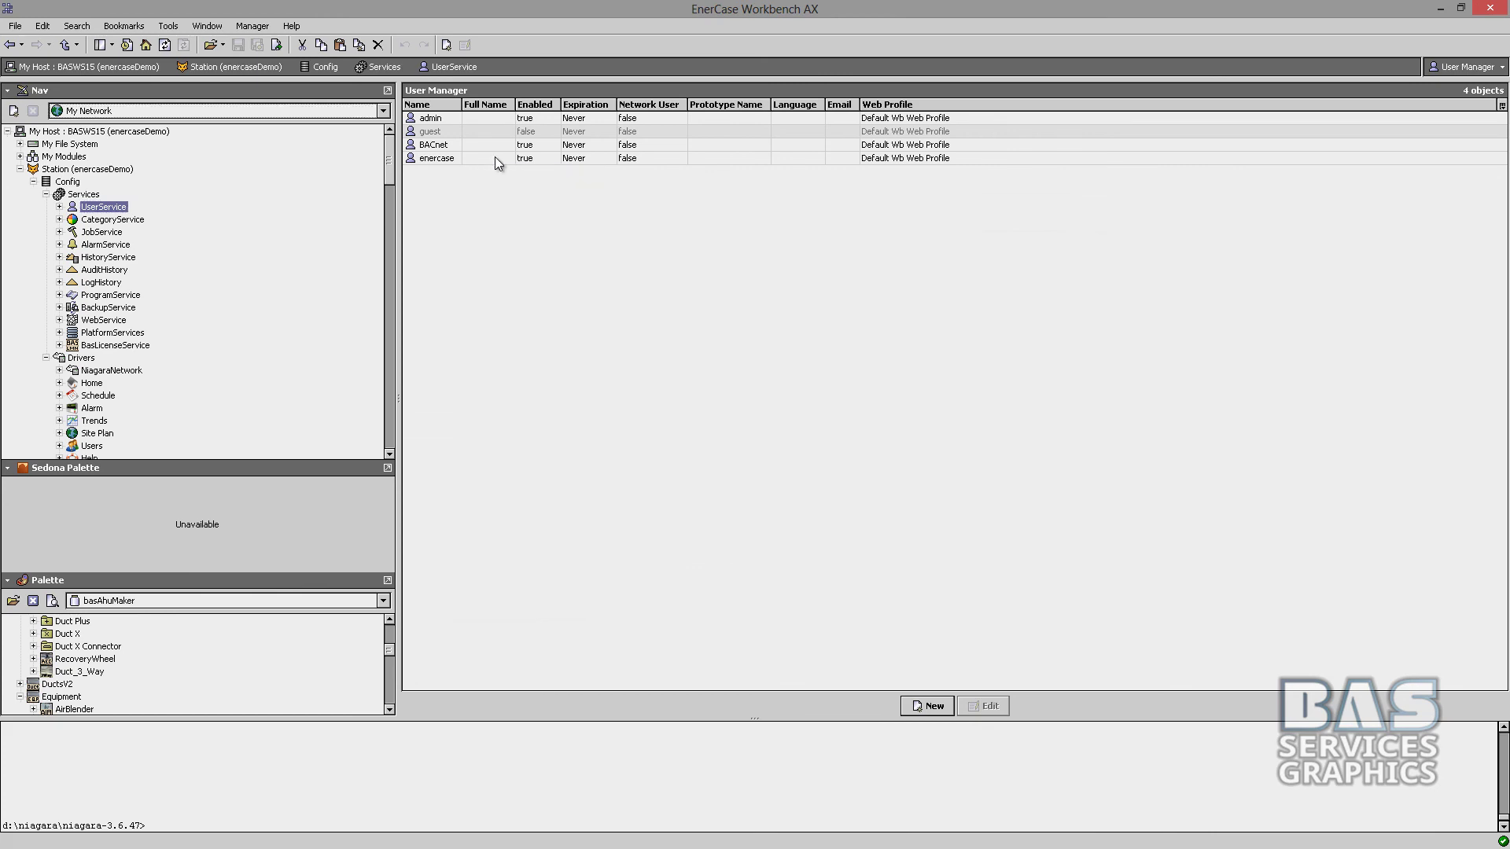
double_click(494, 158)
click(1215, 180)
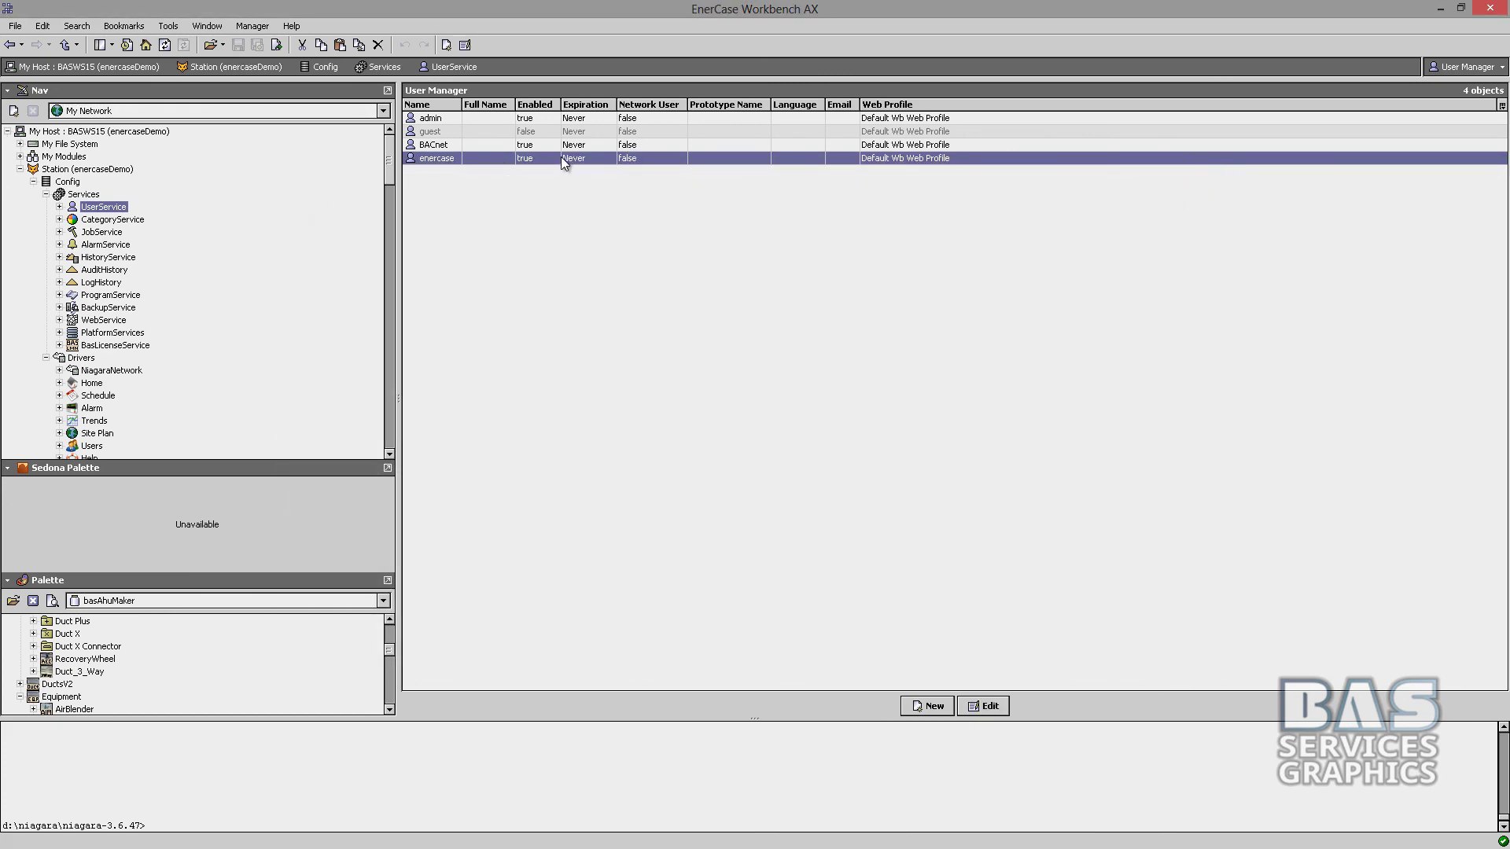
right_click(560, 157)
mouse_move(629, 166)
click(743, 168)
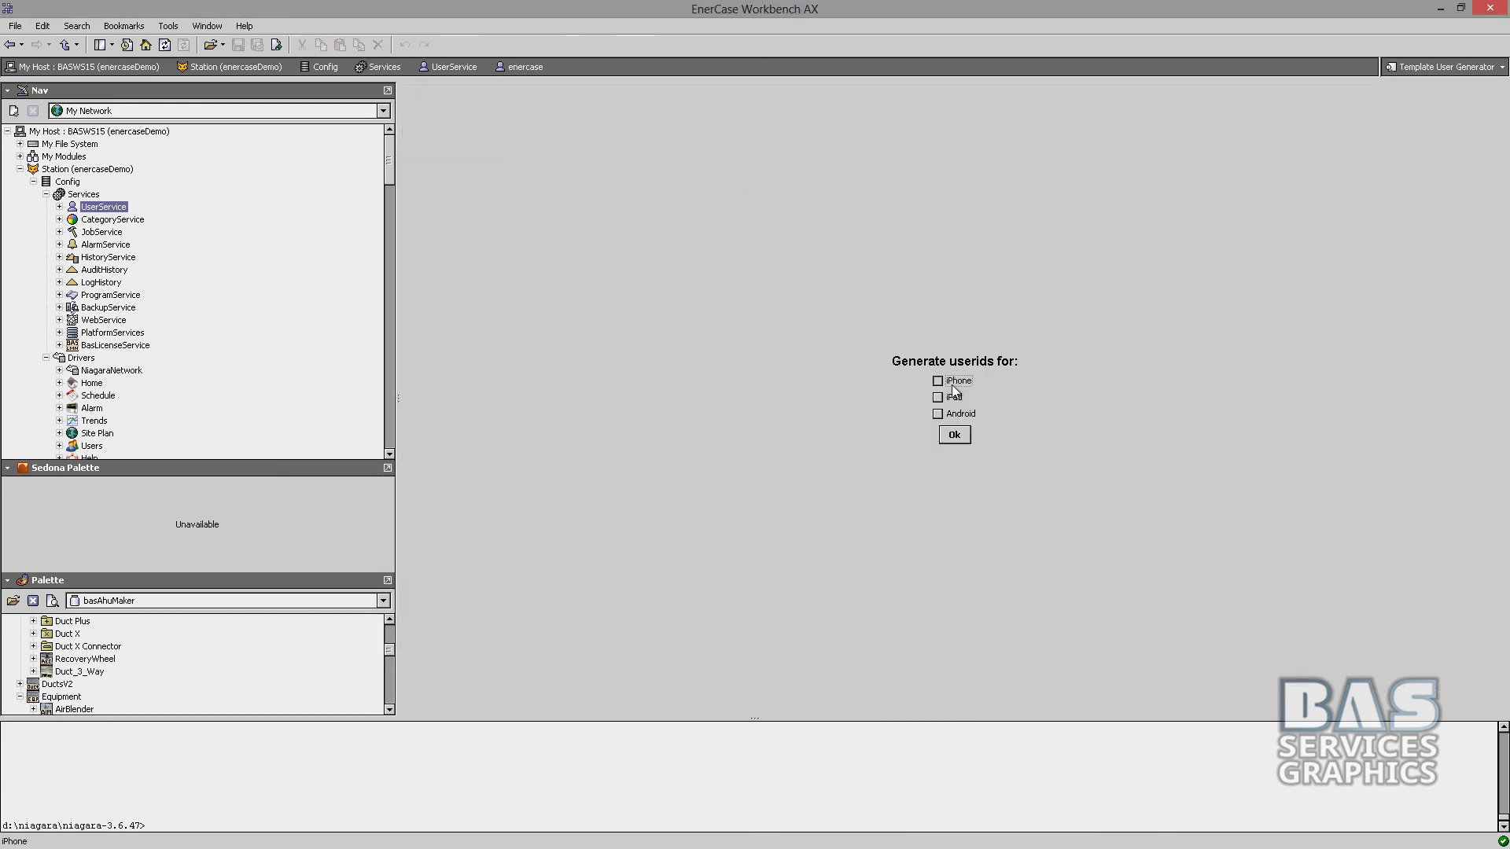
click(945, 412)
Examine the nav file and web profile settings of the generated enercase_Iphone user and check enercase_Ipad.
click(60, 207)
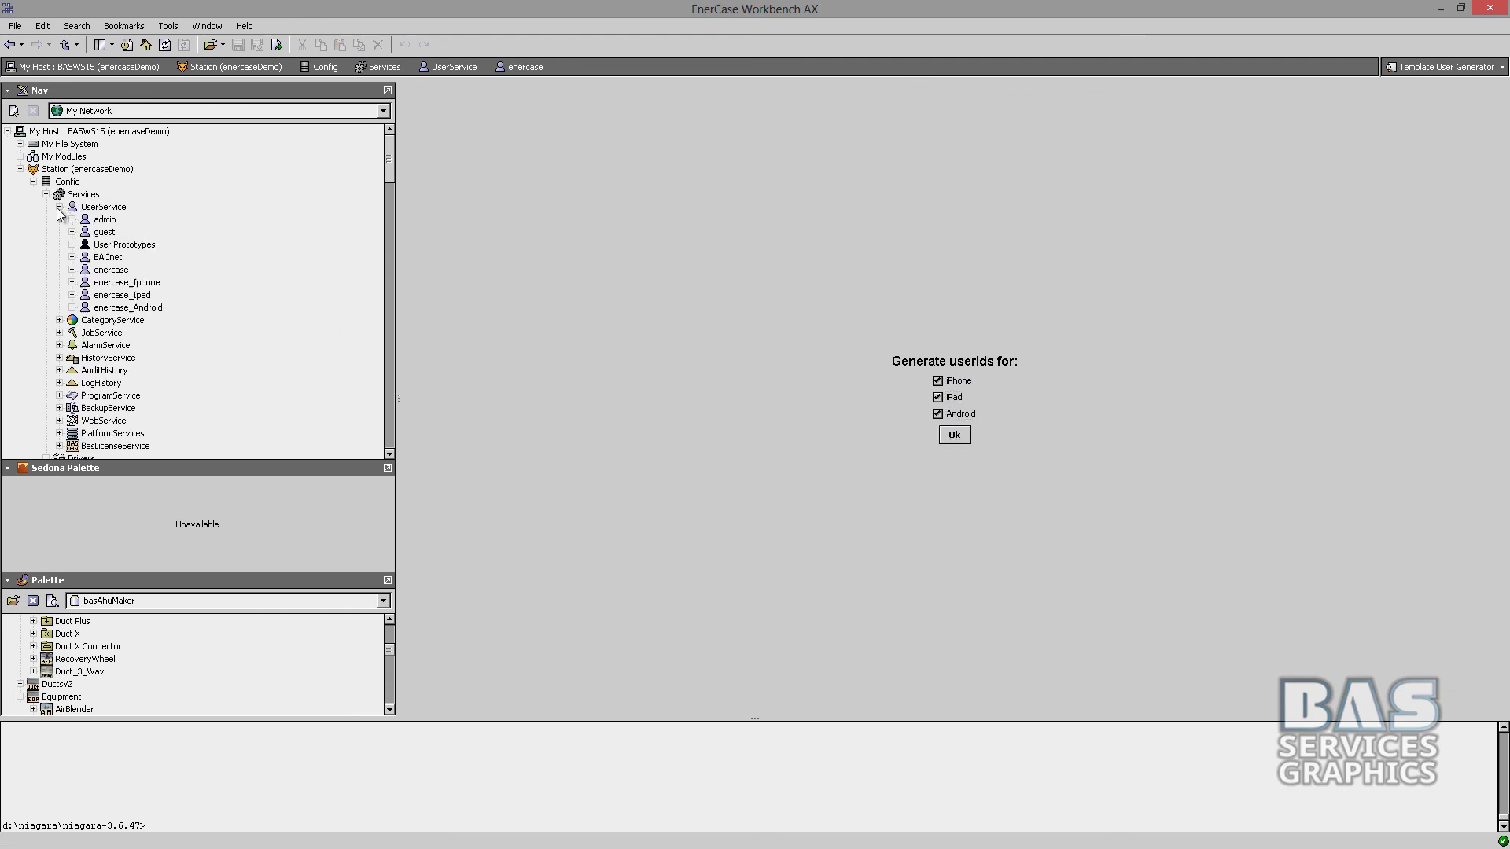
double_click(124, 283)
right_click(124, 283)
mouse_move(157, 288)
click(322, 313)
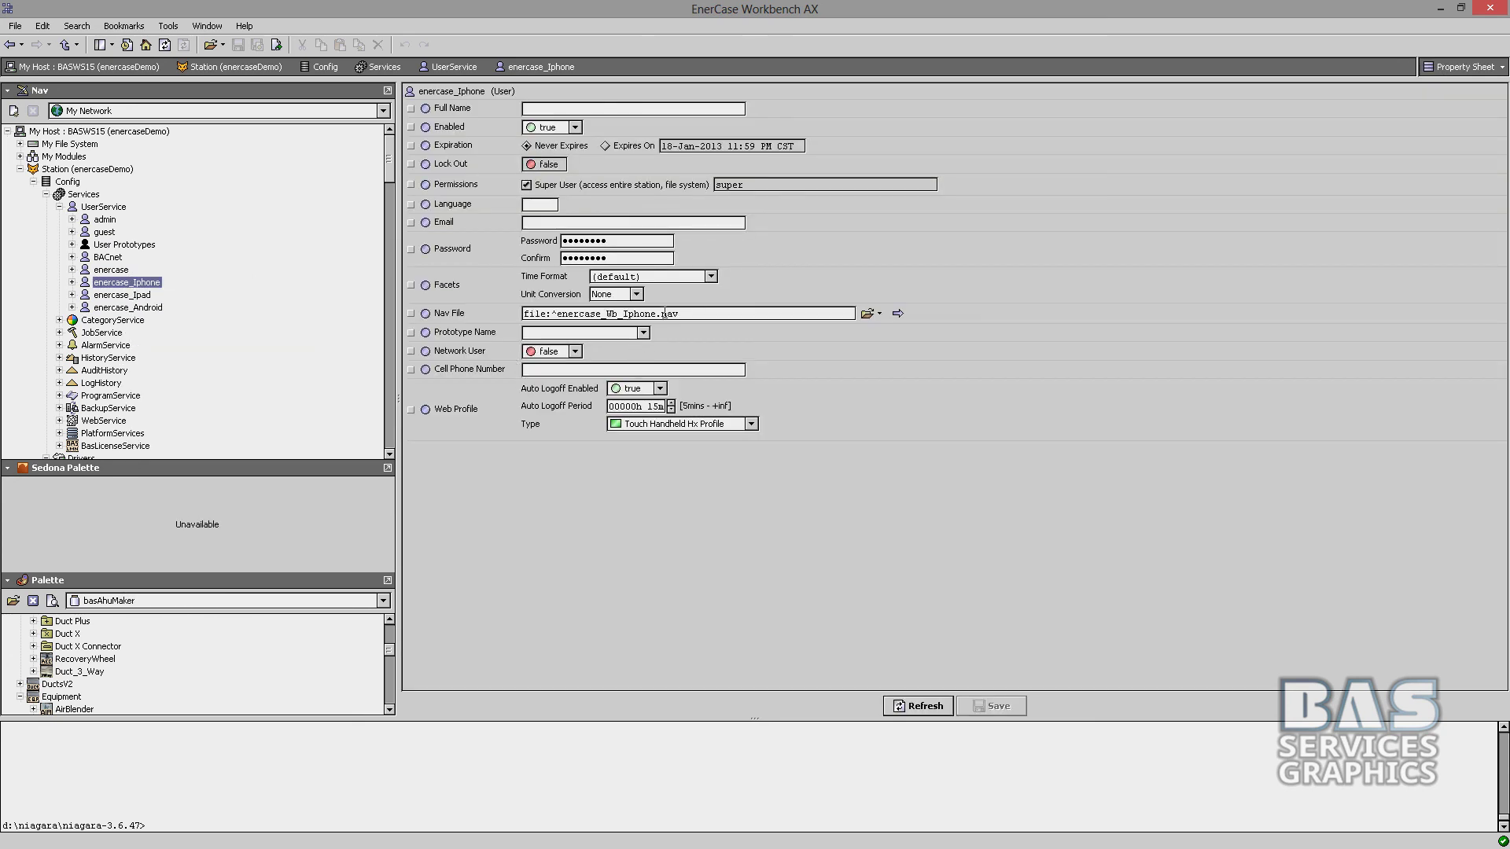
double_click(149, 296)
click(120, 270)
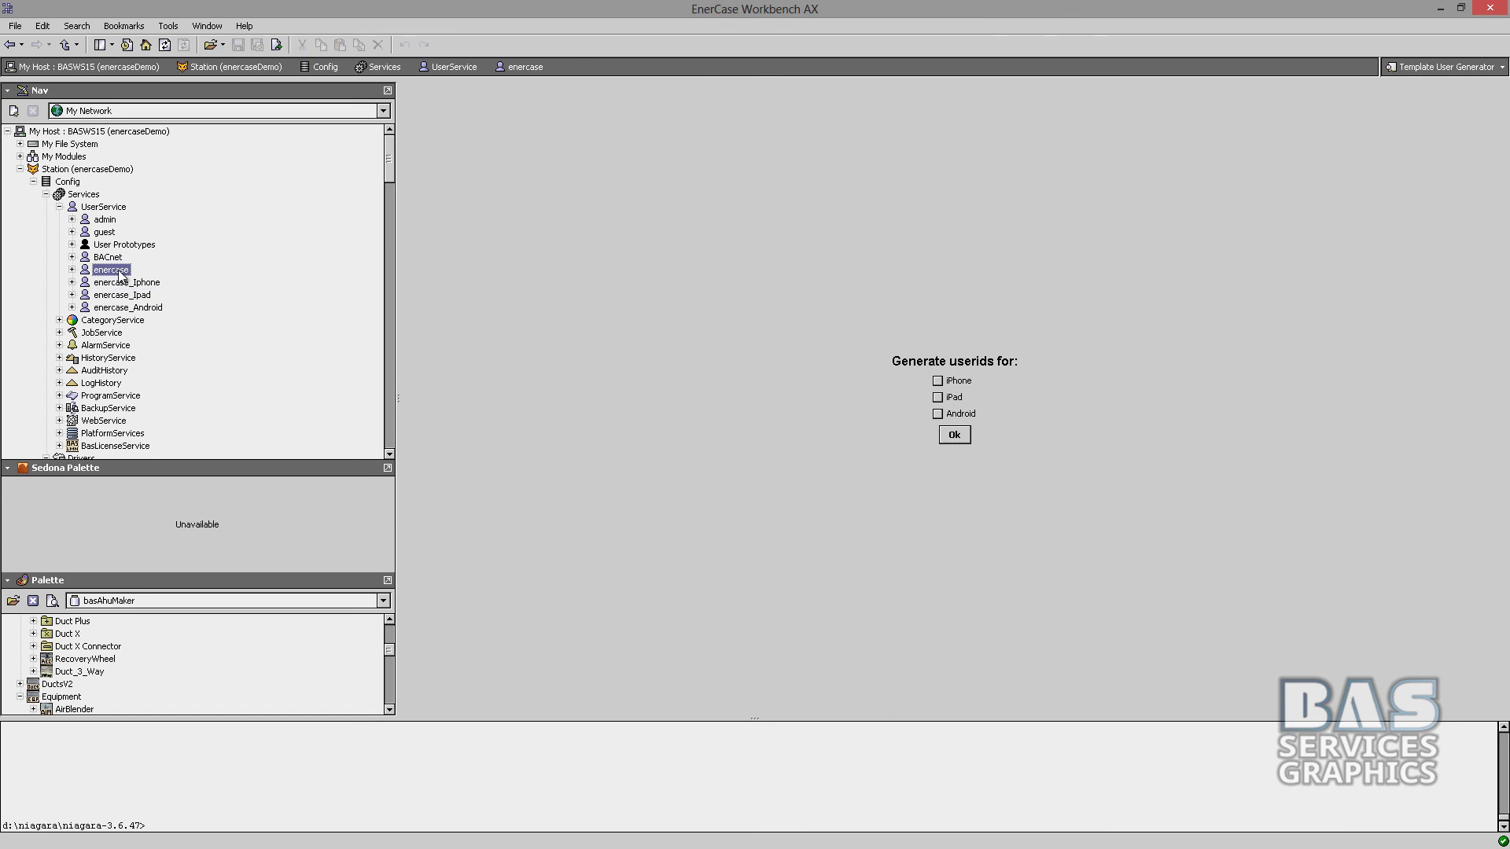
Collapse the UserService tree and open AHU_1's Page under BacnetNetwork.
click(59, 206)
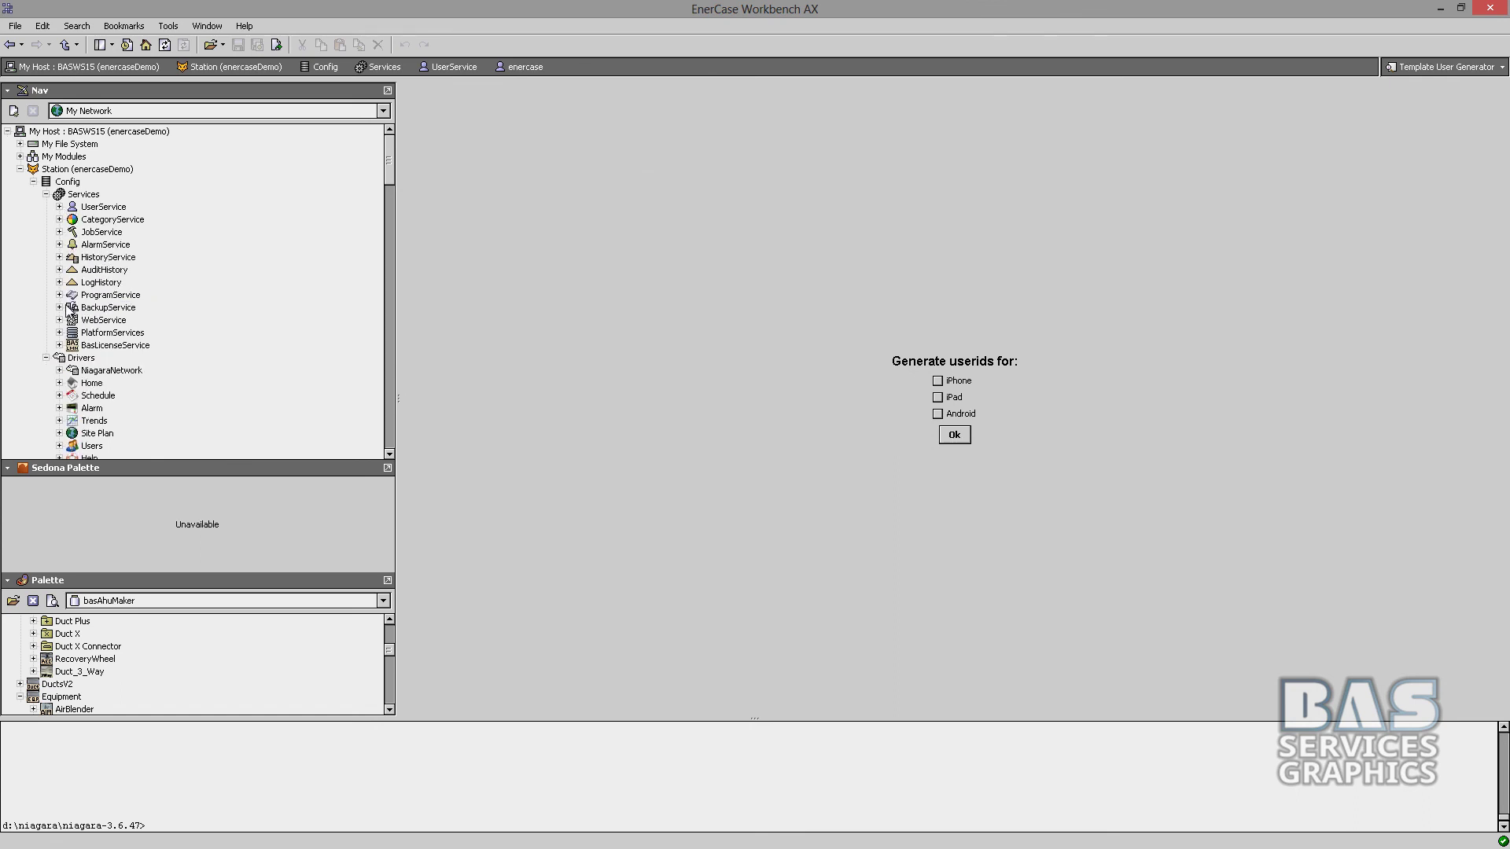
scroll(158, 301, down, 10)
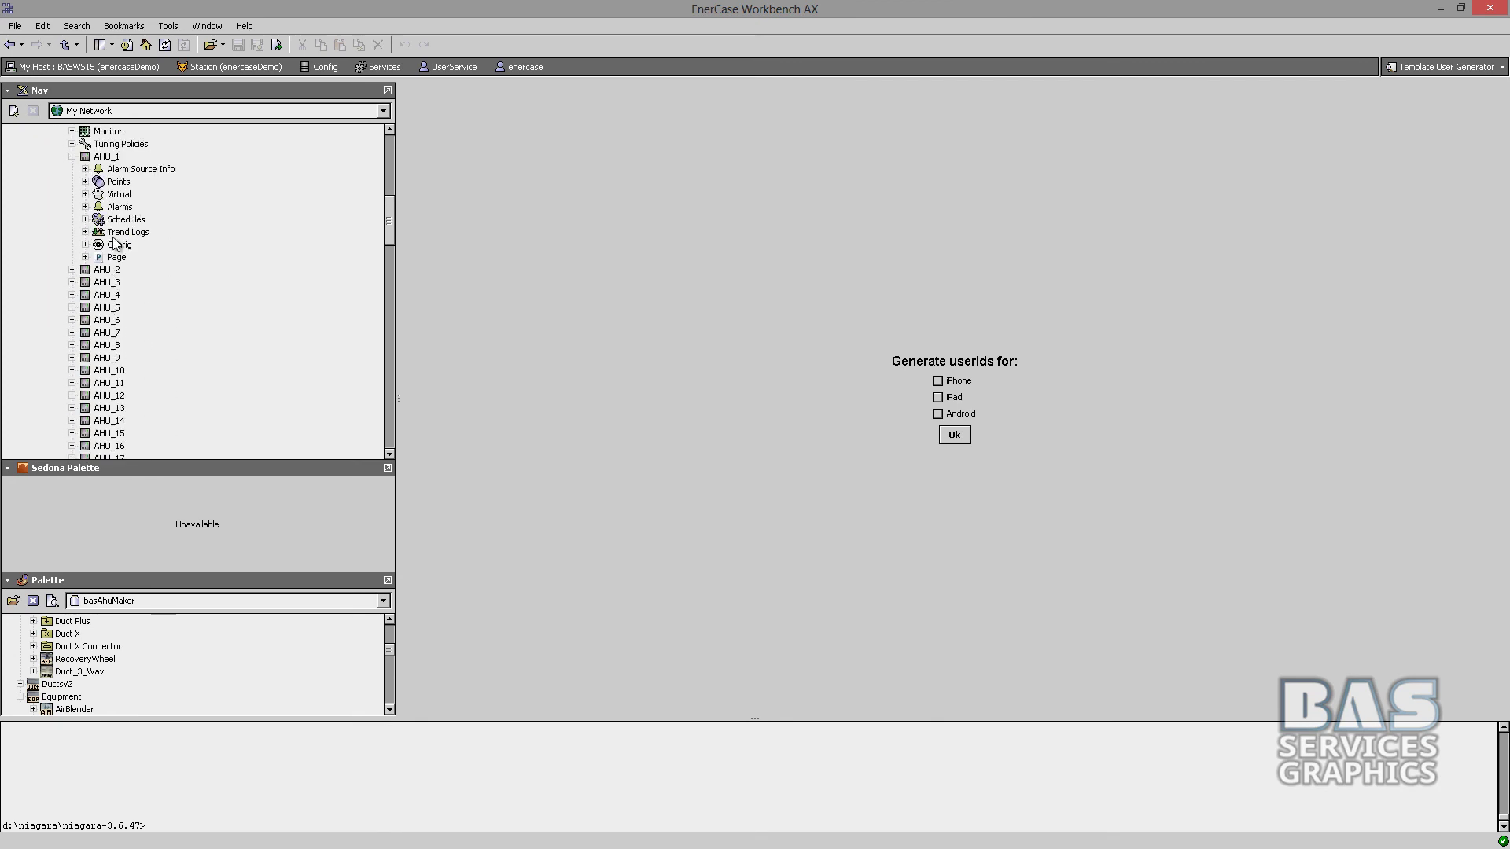
double_click(116, 258)
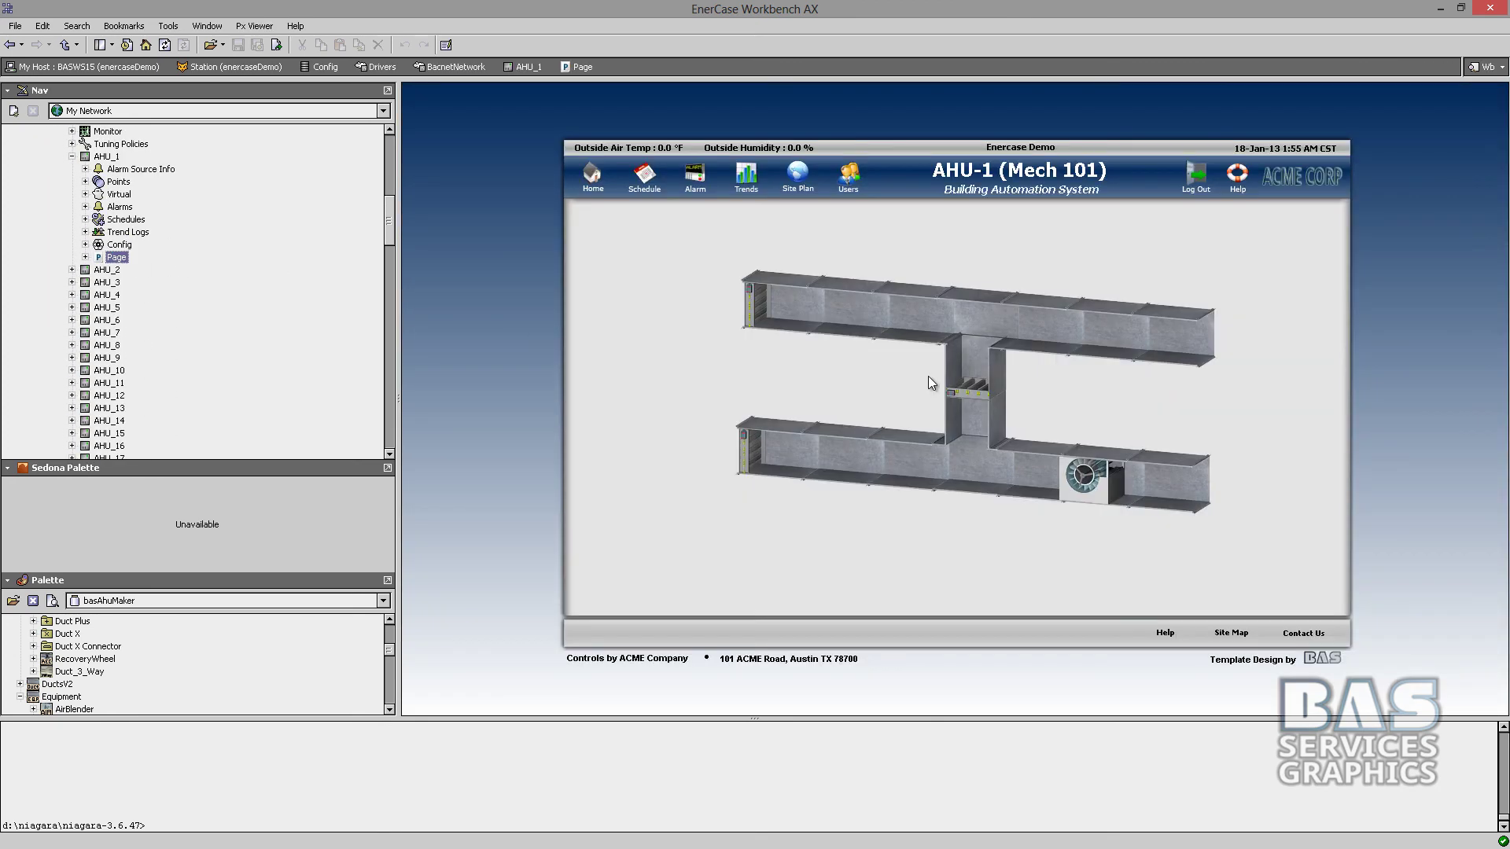